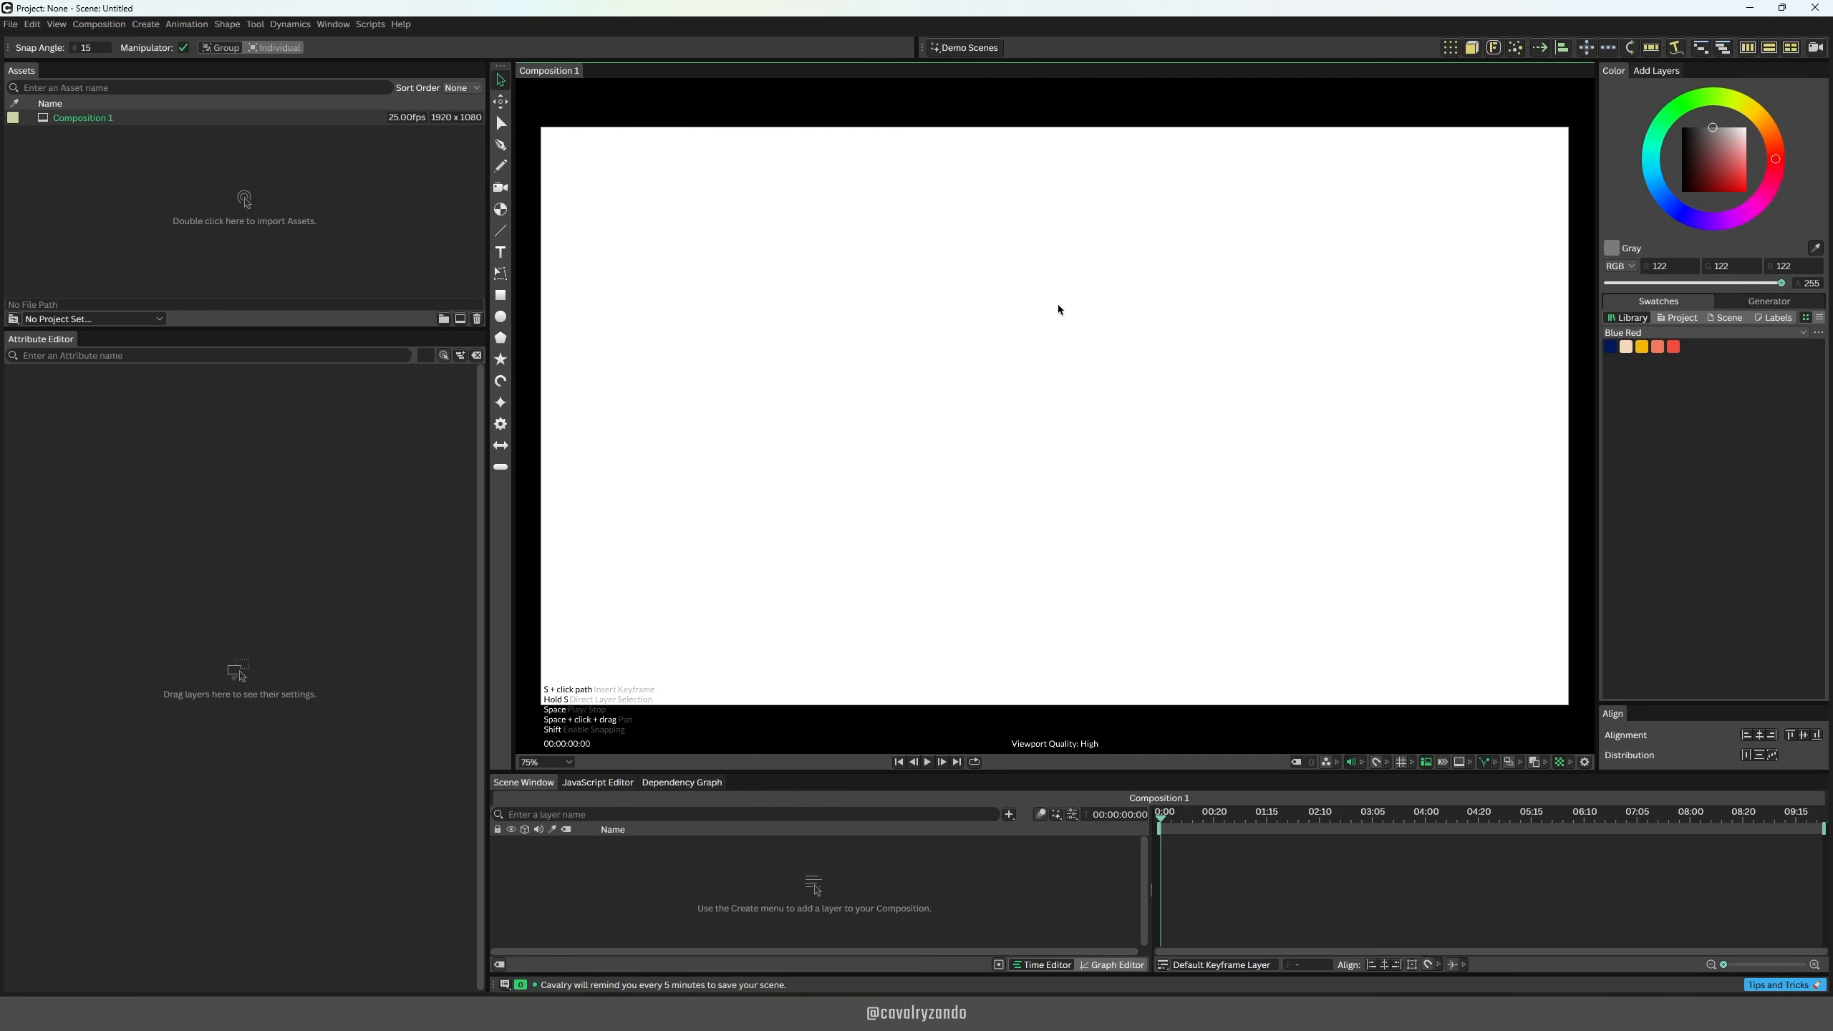
Step: Save the scene as My-First-Cavalry-Project-v00 in the My-First-Cavalry-Project folder on the Desktop
key("ctrl+s")
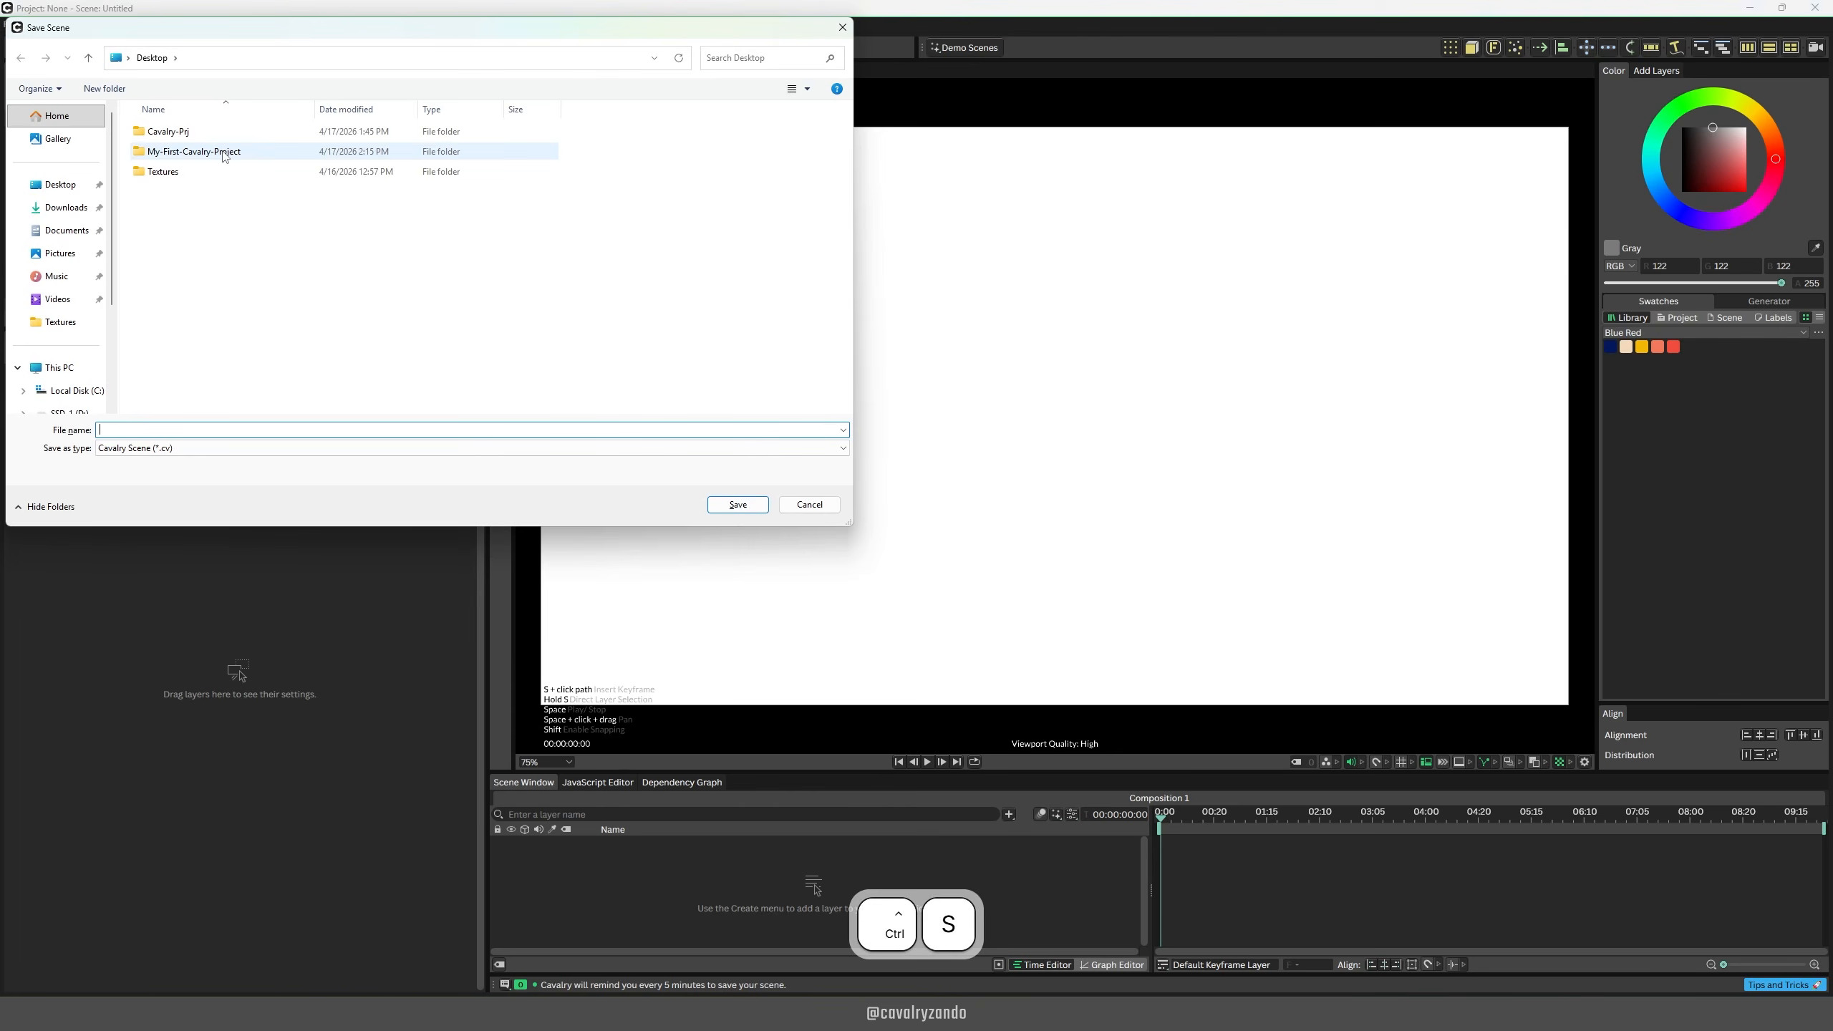
double_click(222, 154)
left_click(165, 454)
type("My-")
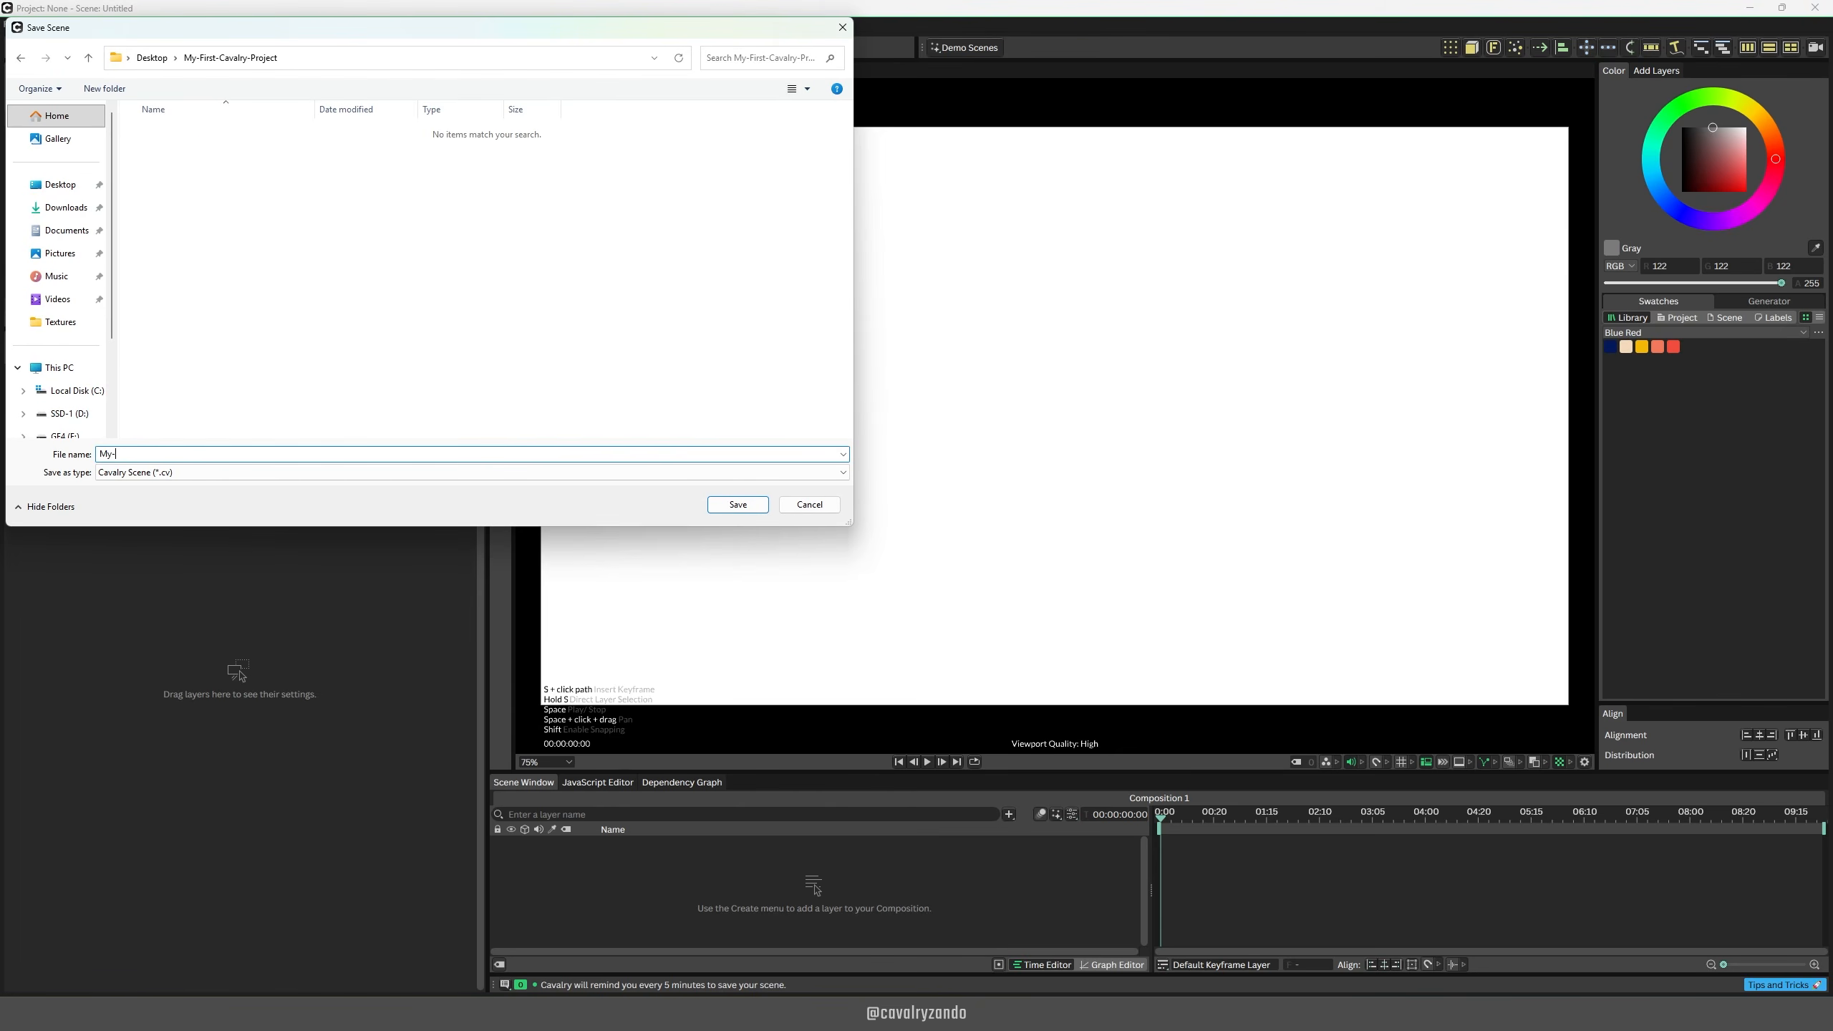
type("First-Cavalry-Project-v00")
key("Return")
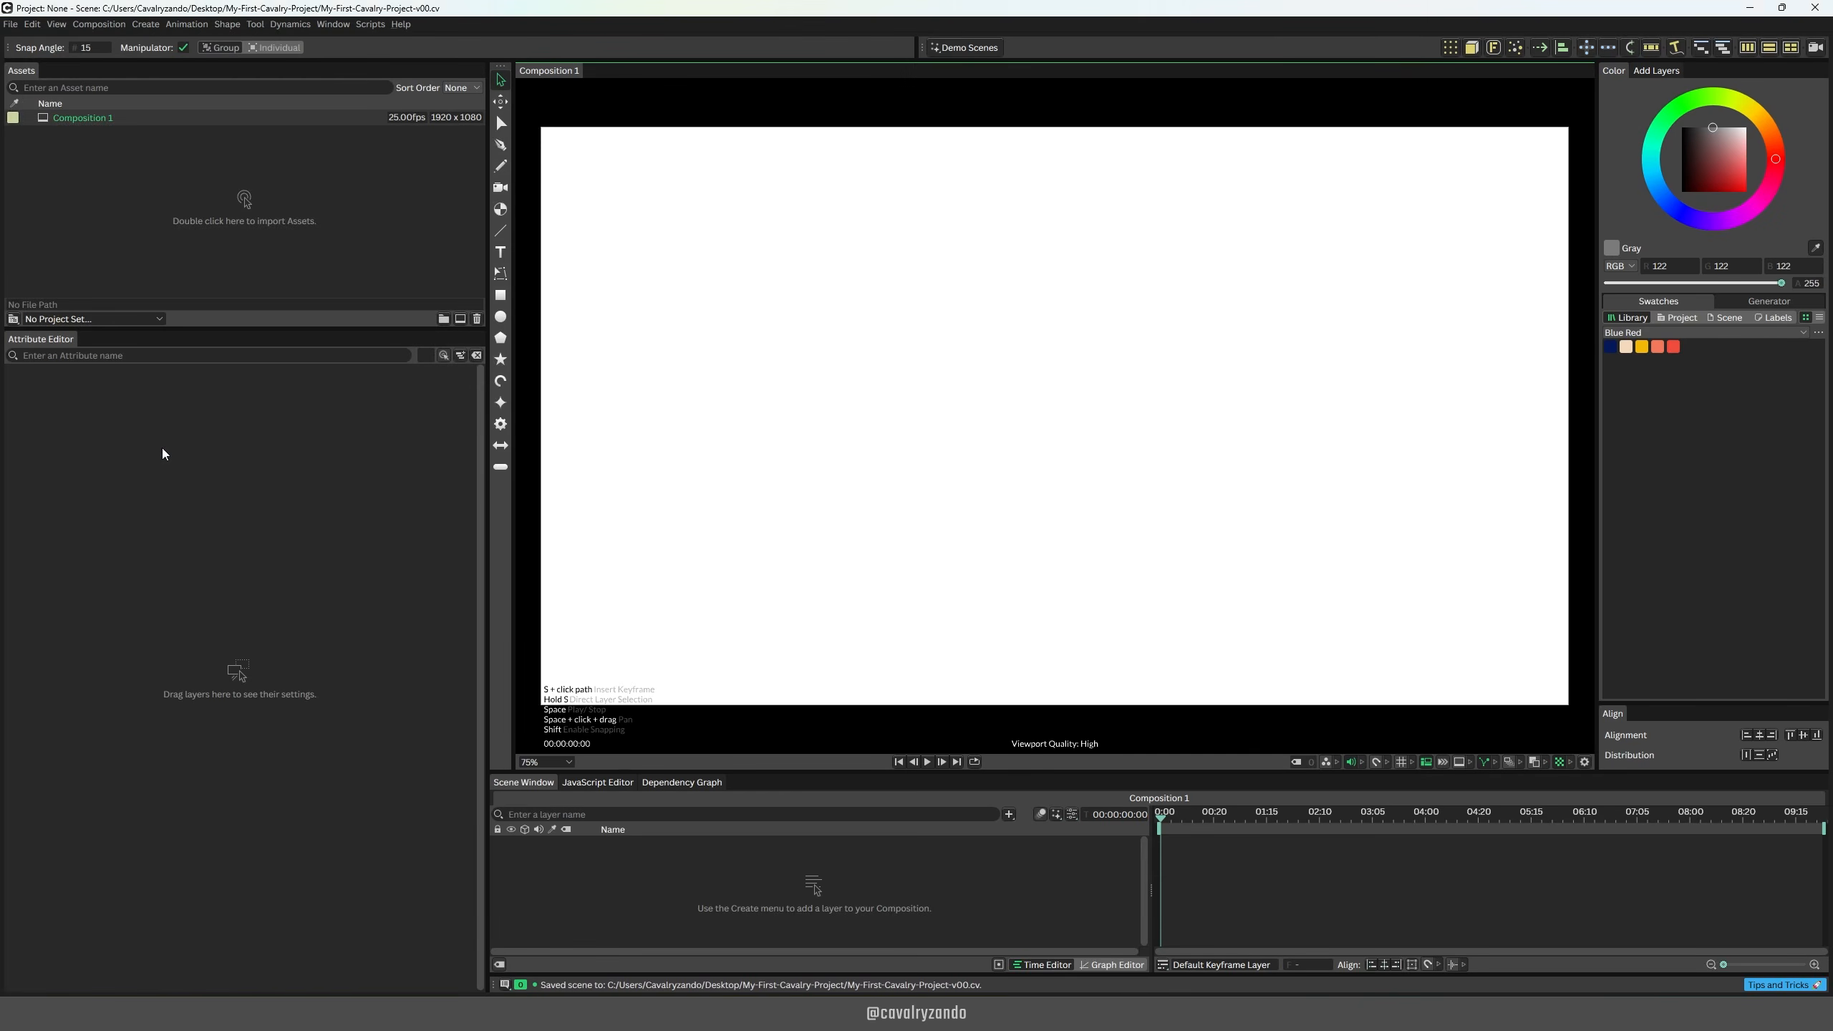
Step: Change the Autosave preference to Autosave and close the preferences
left_click(33, 25)
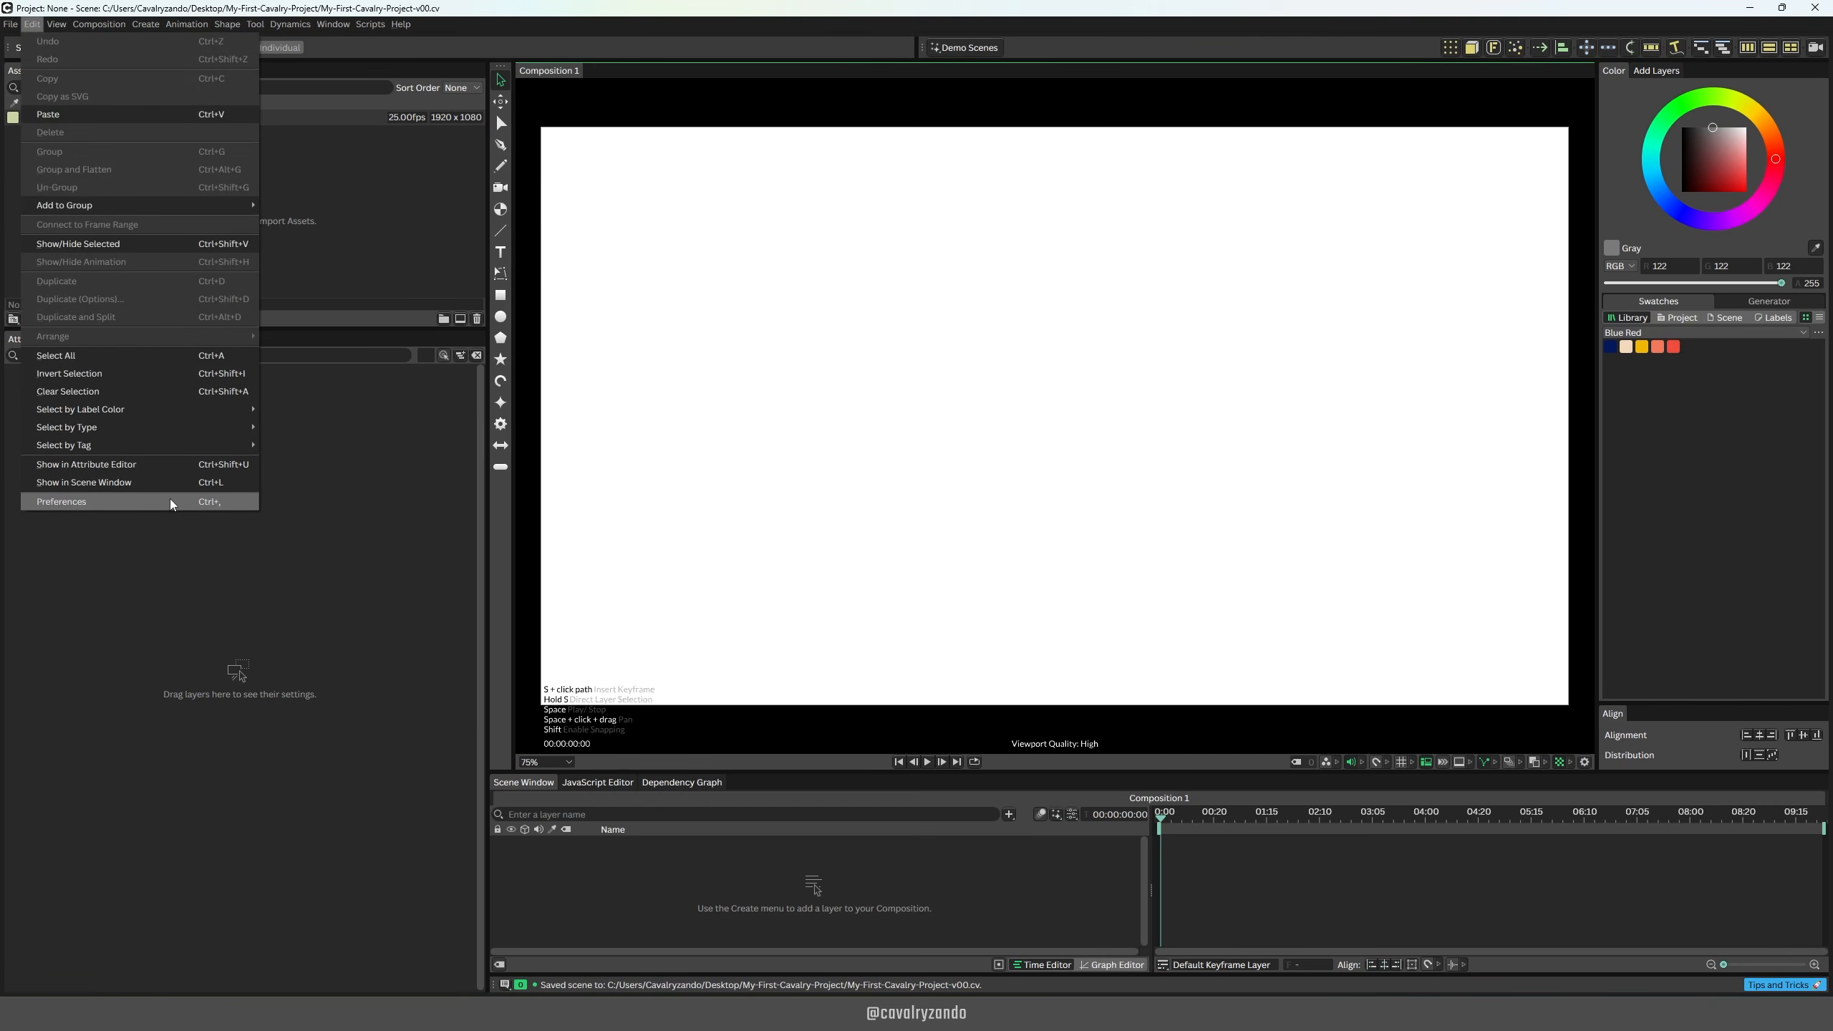
key("ctrl")
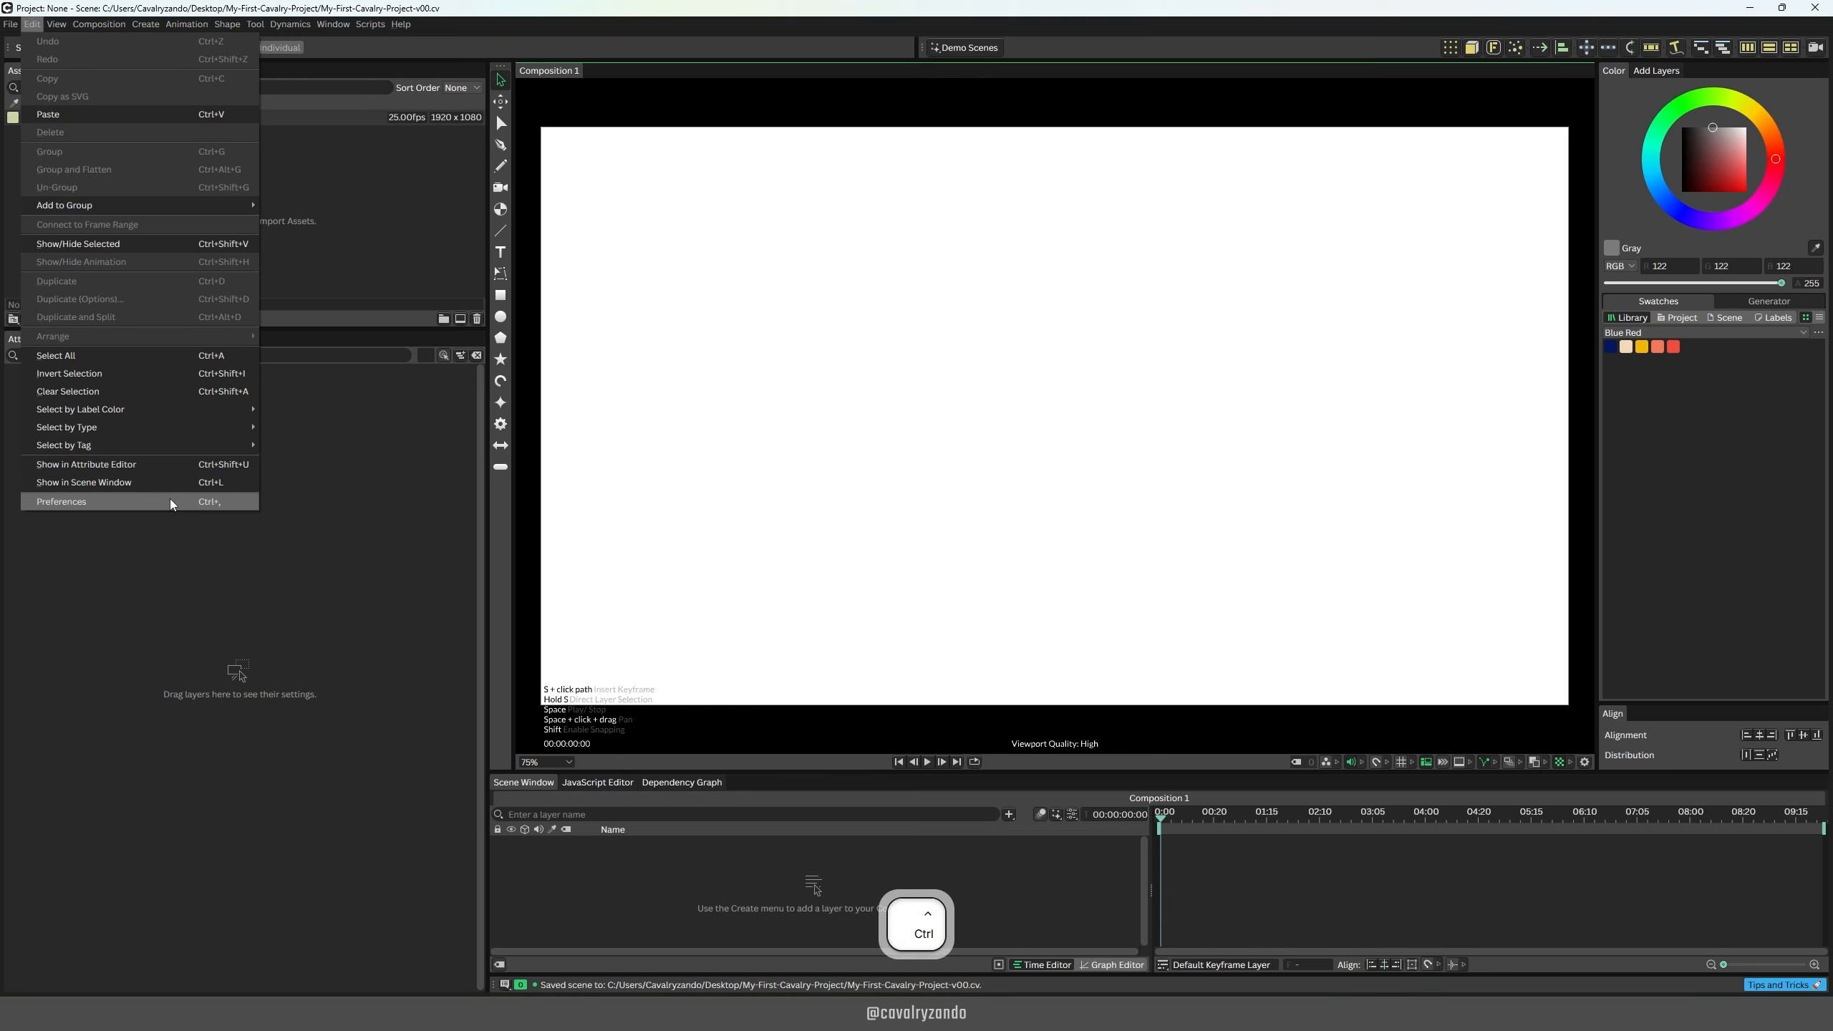
key("ctrl+comma")
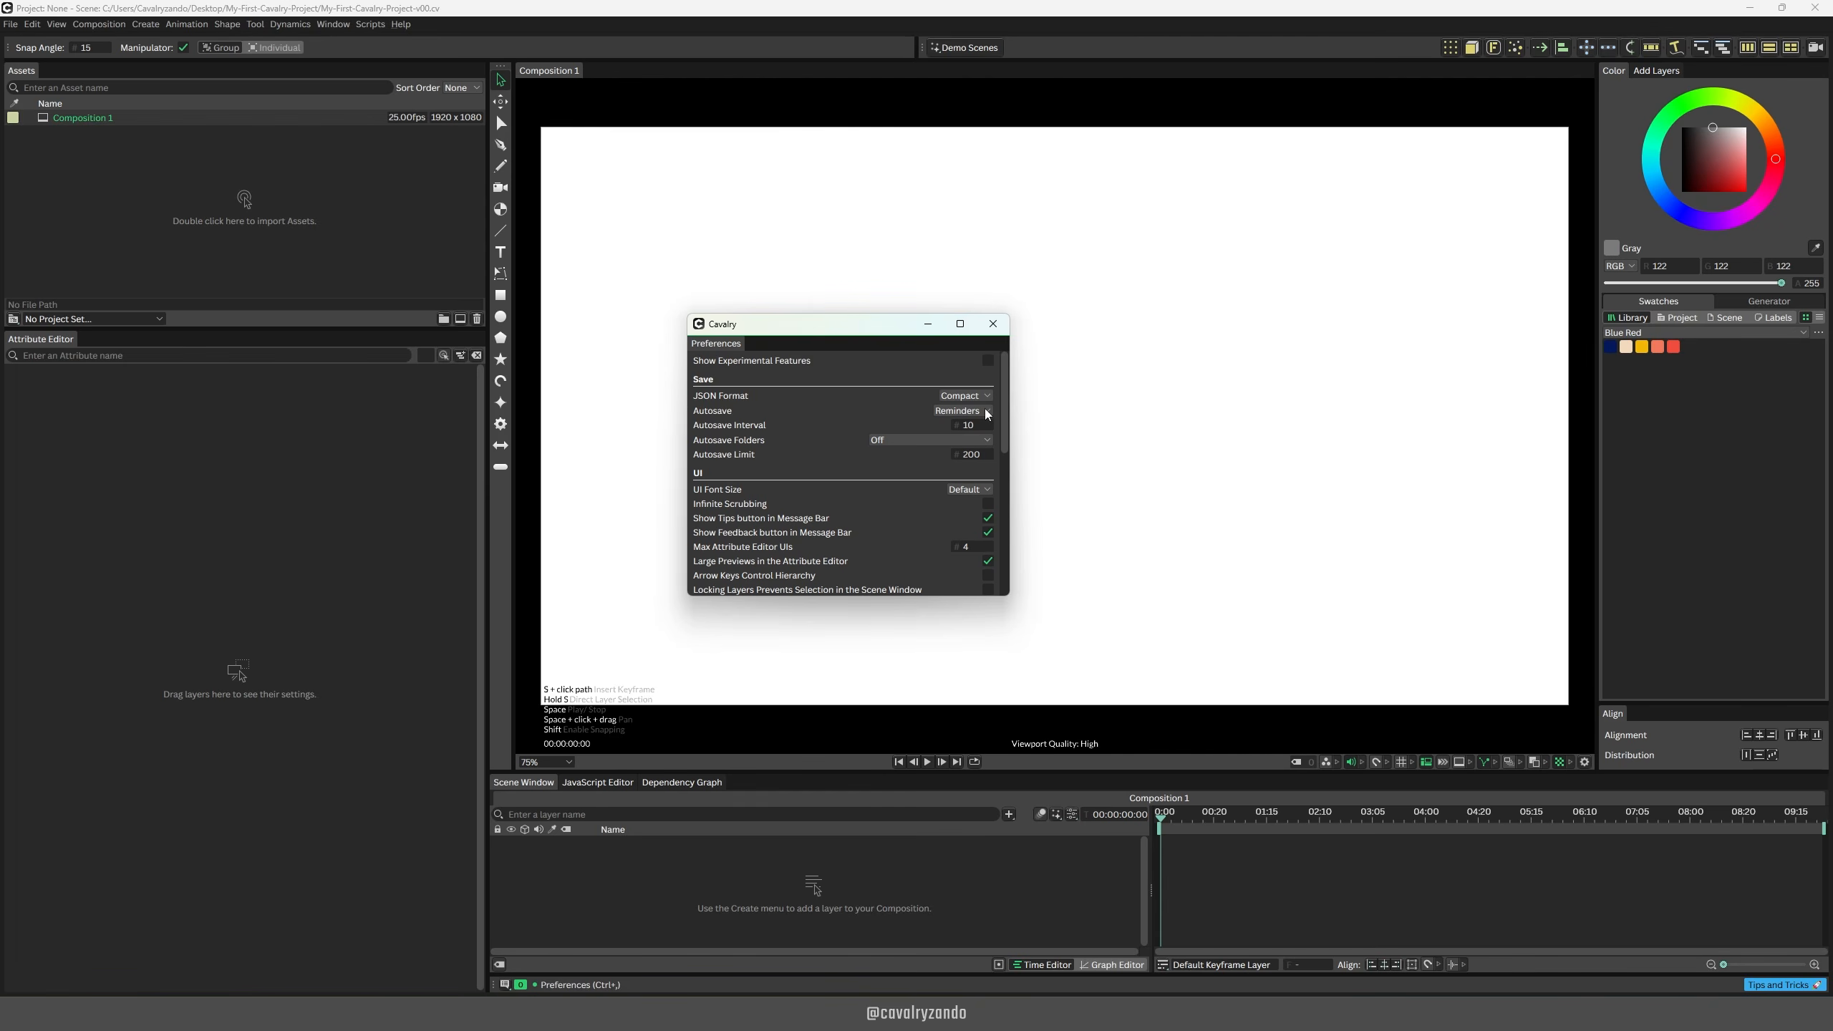
left_click(987, 411)
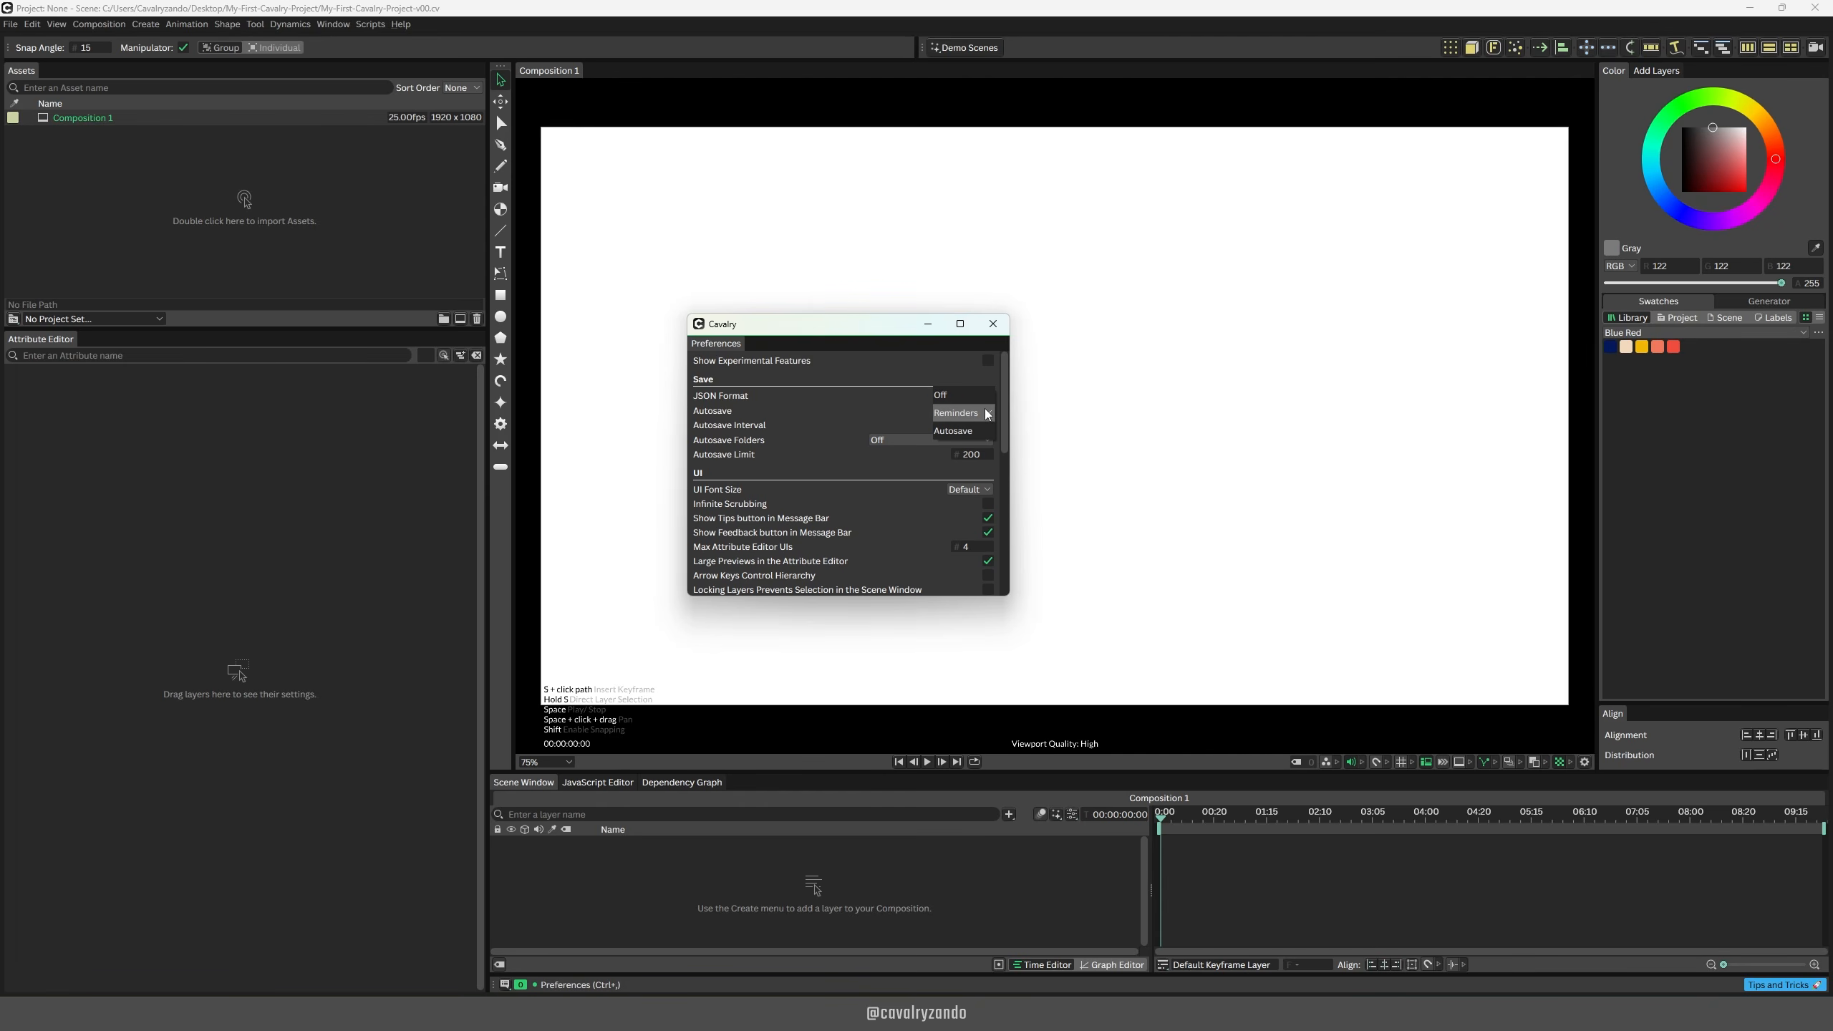
left_click(975, 432)
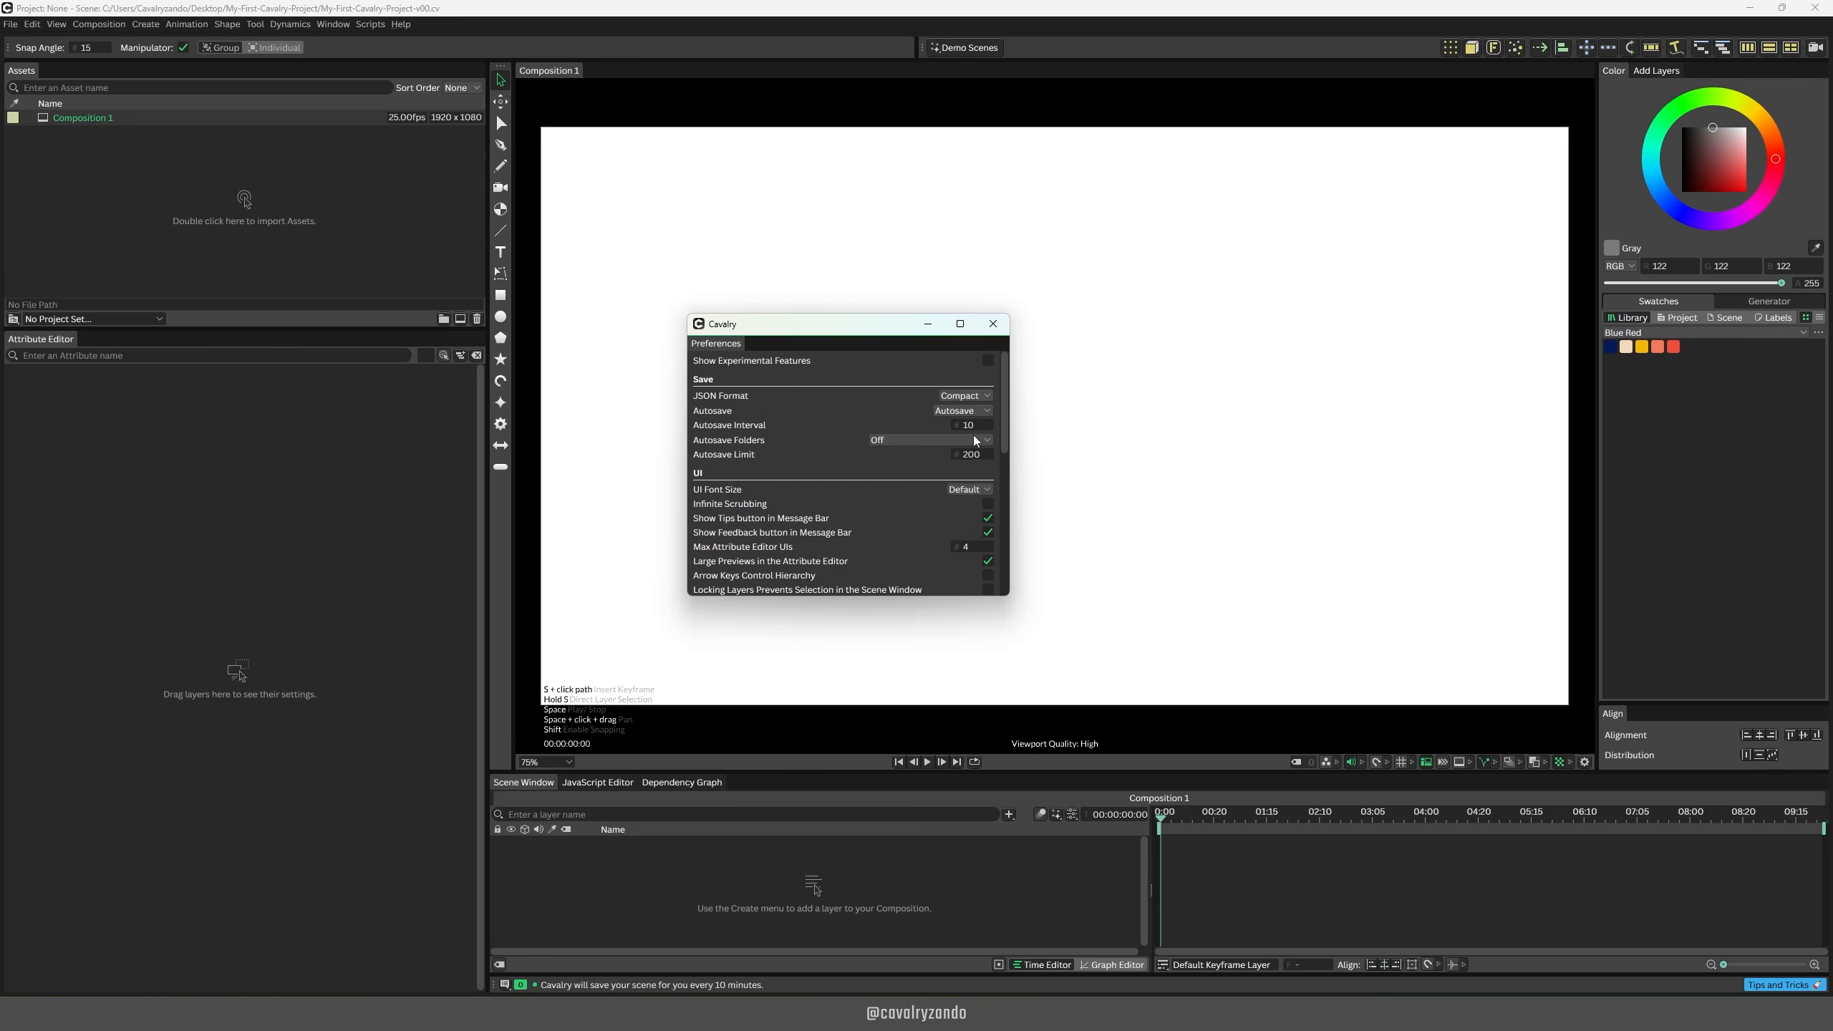
key("Escape")
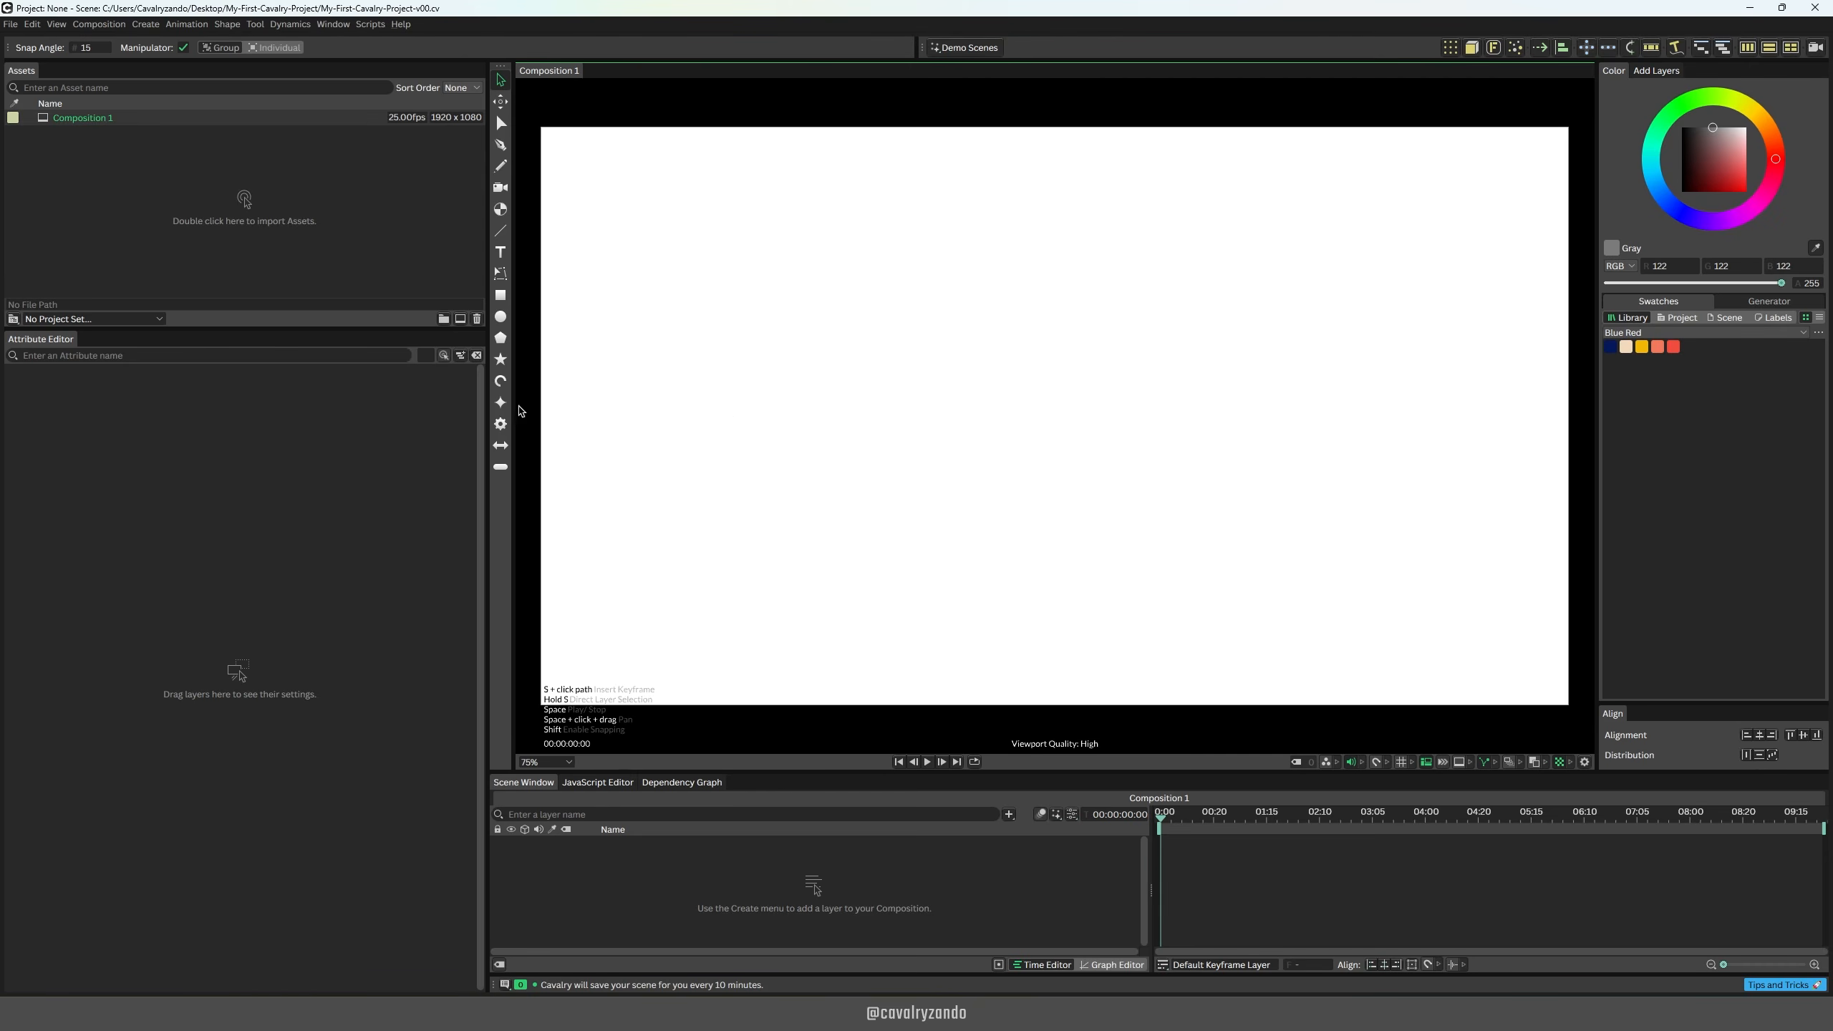
Step: Create a project in the My-First-Cavalry-Project folder on the Desktop
left_click(162, 320)
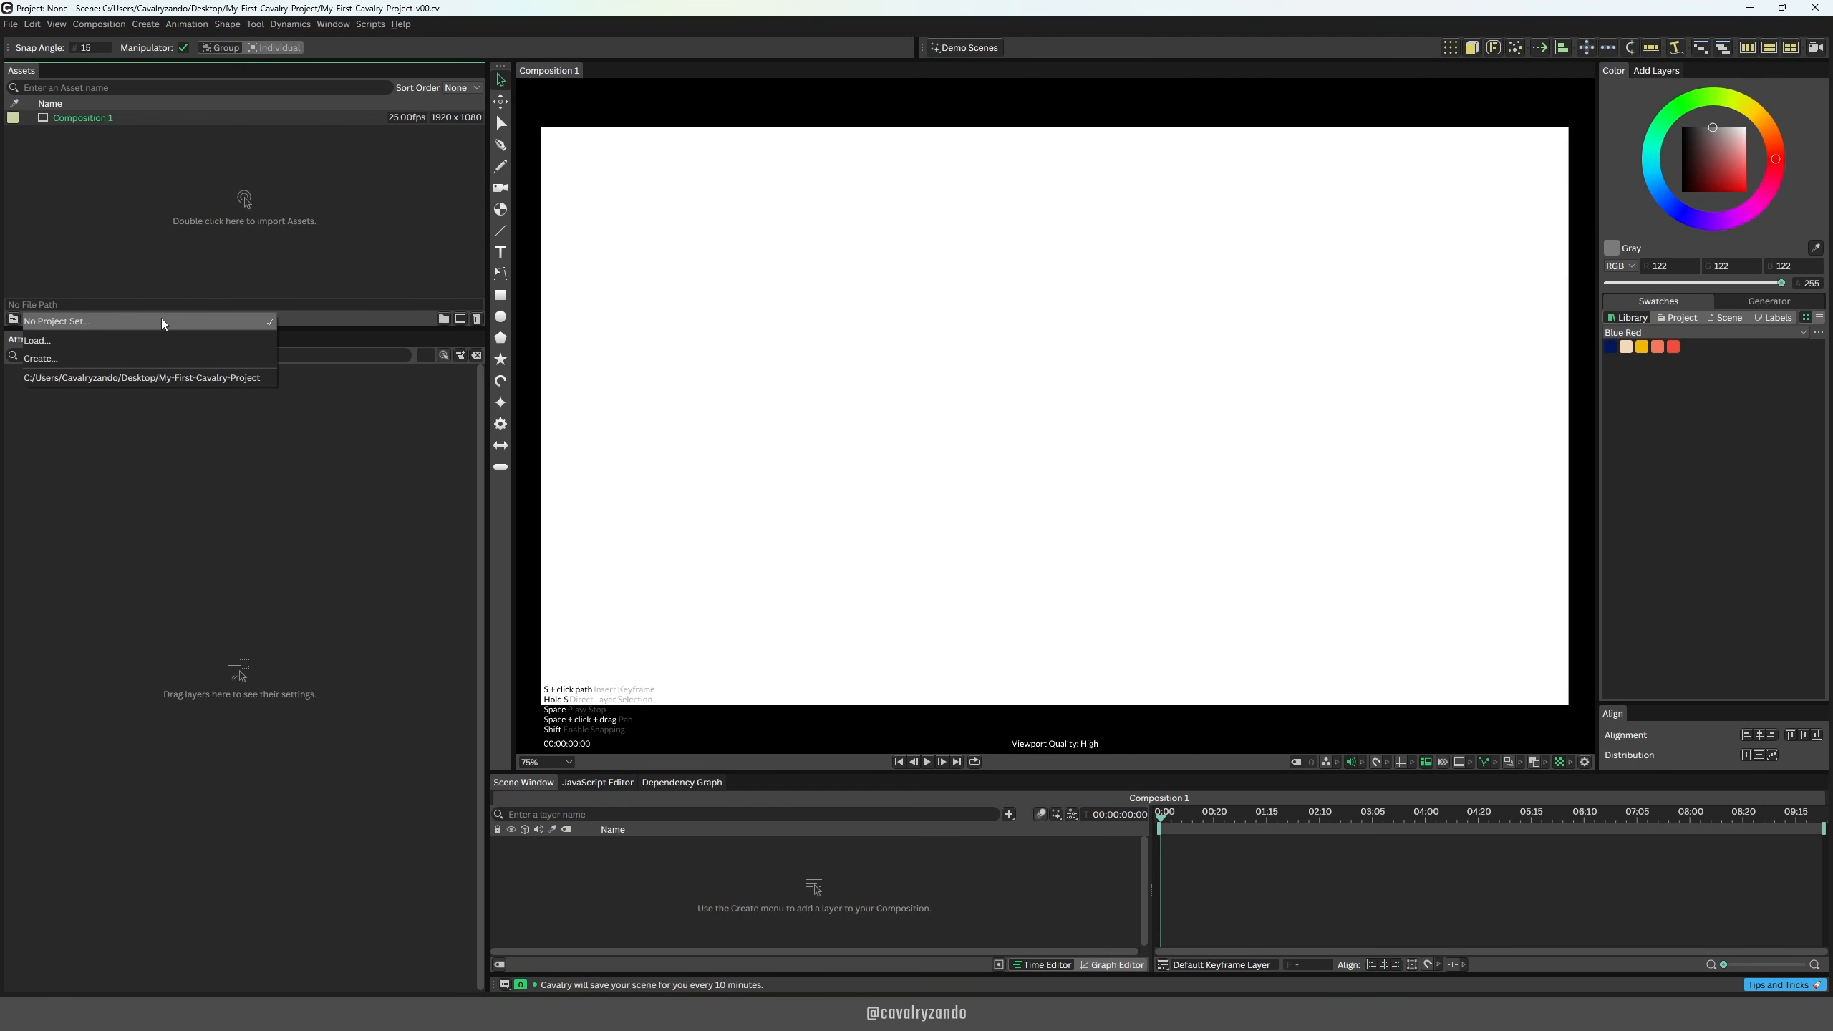
left_click(136, 358)
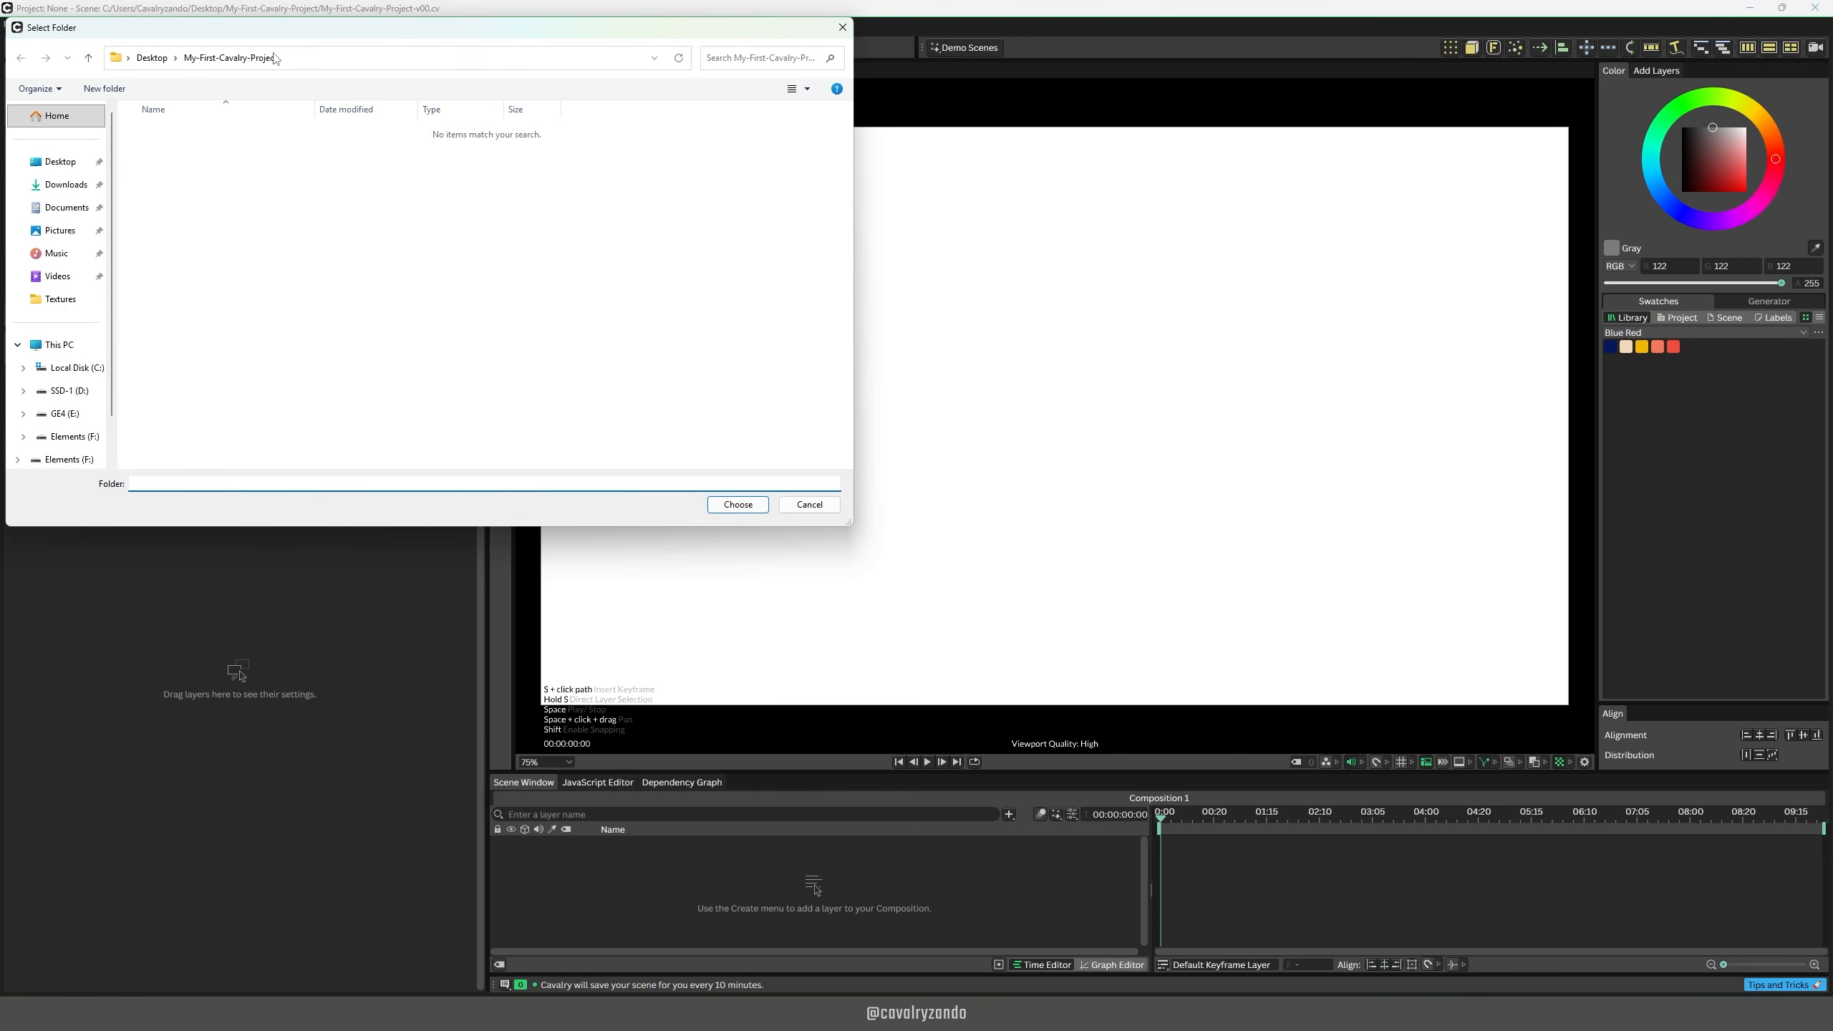
left_click(738, 505)
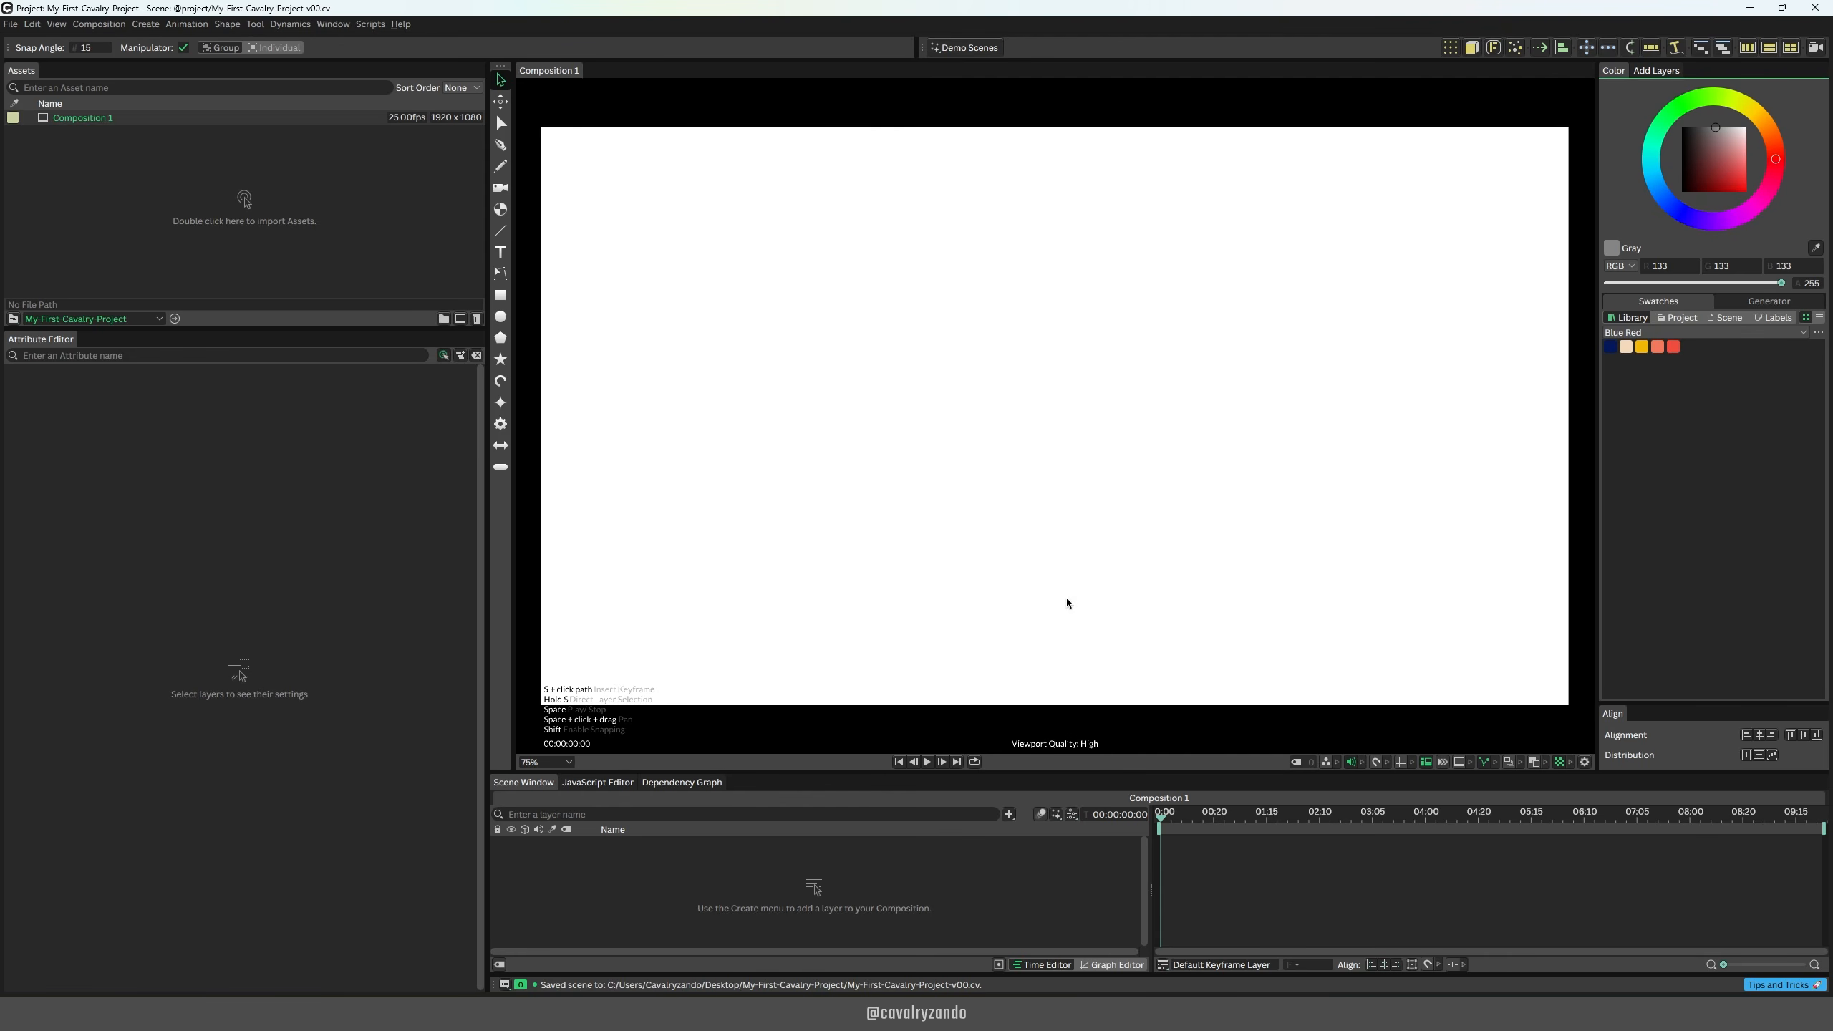
Step: Set the composition's resolution to 1080 x 1080
left_click(1075, 814)
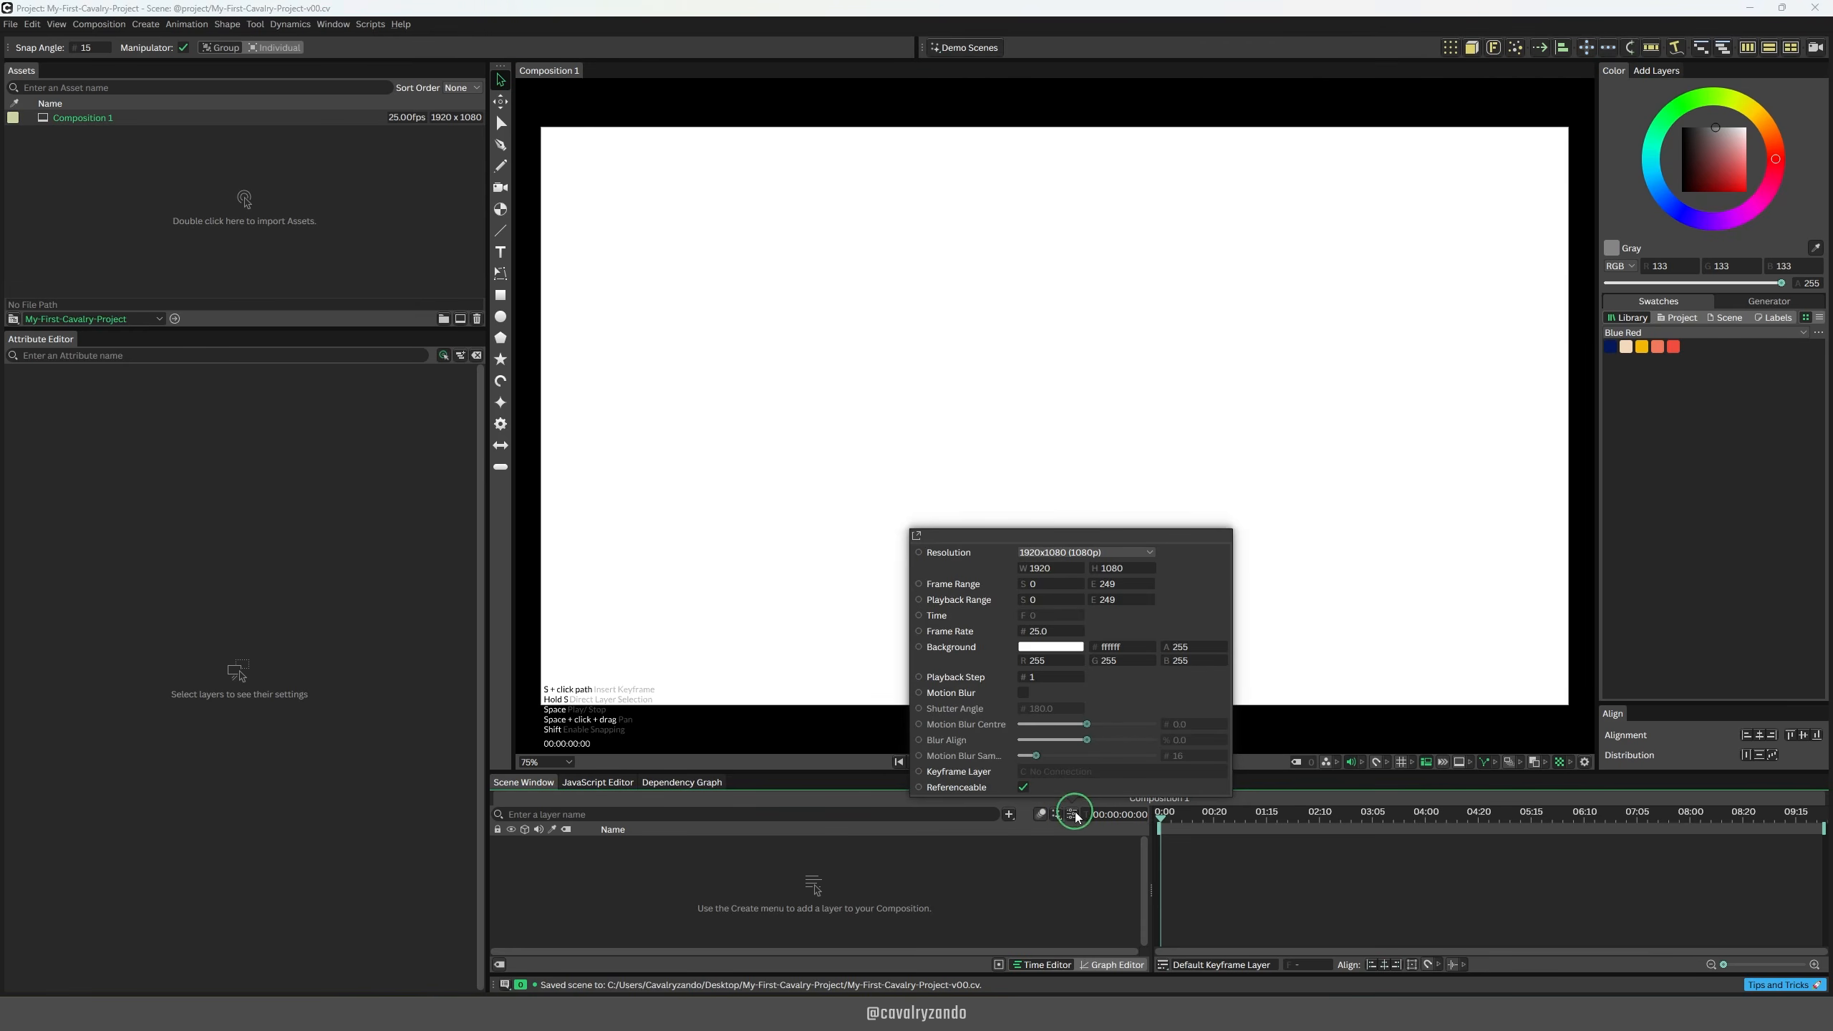
key("ctrl+k")
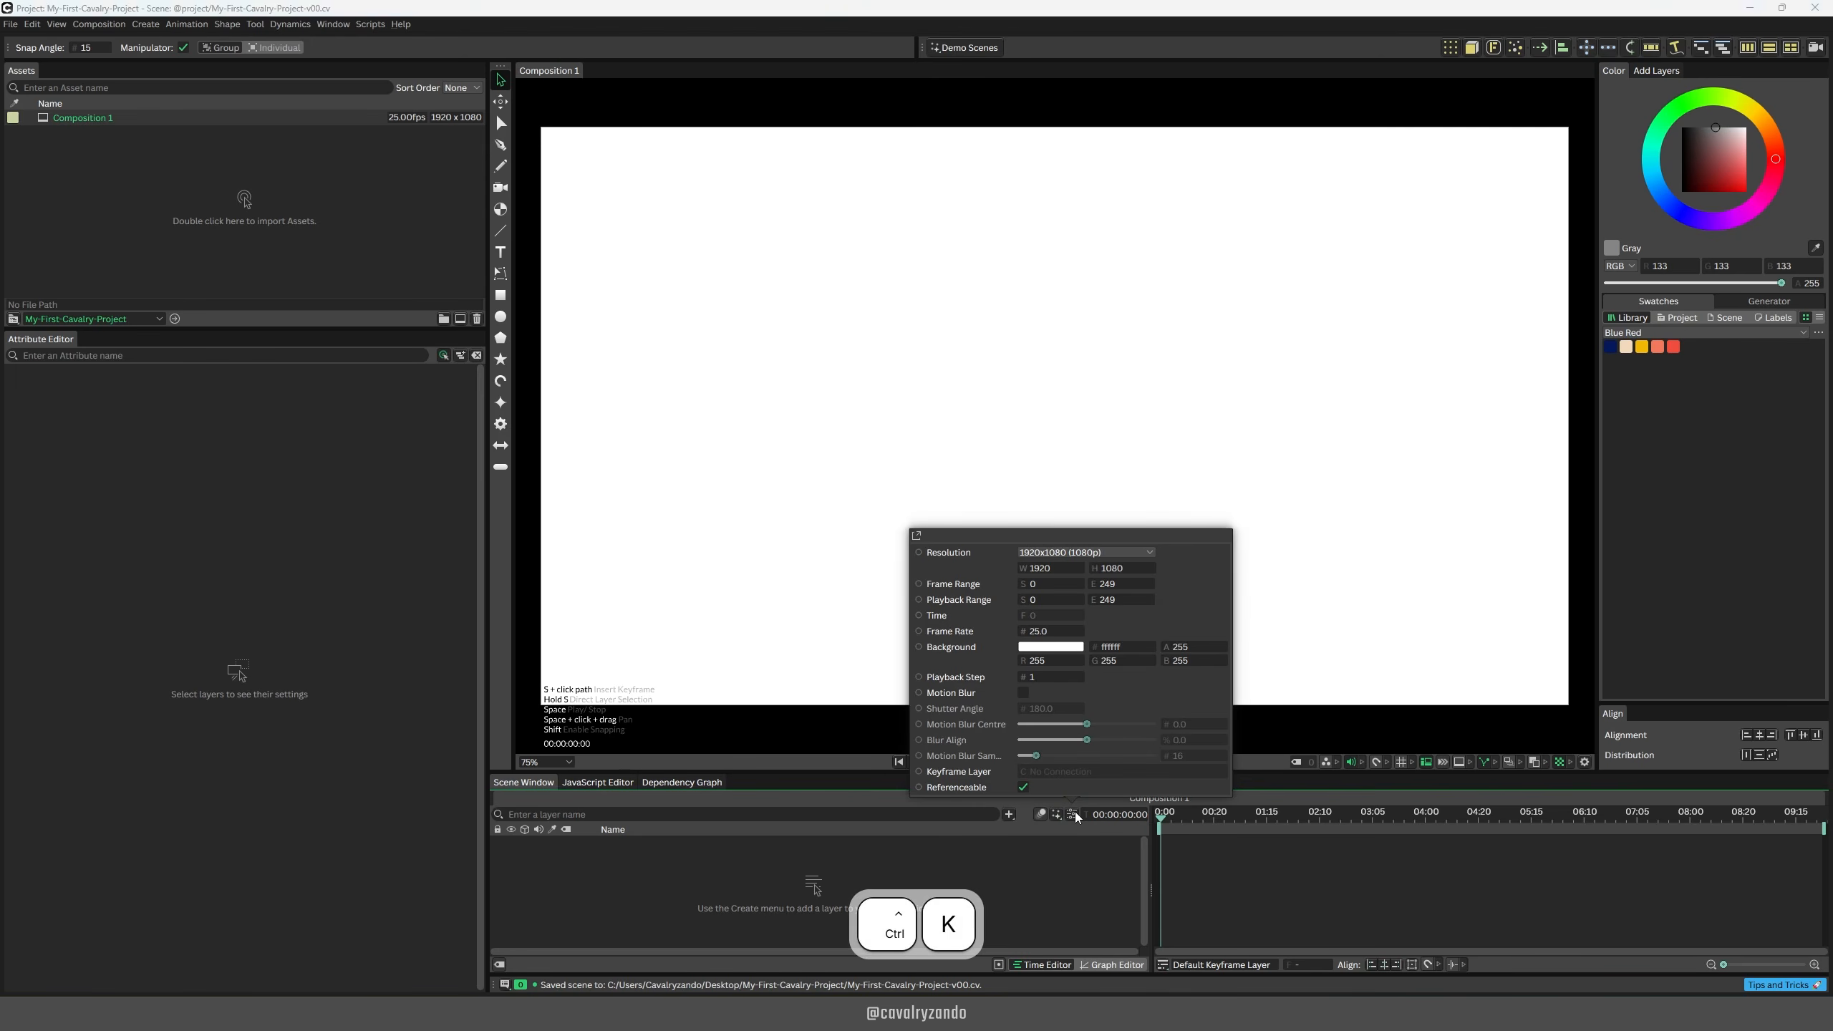
left_click(1143, 552)
left_click(1094, 516)
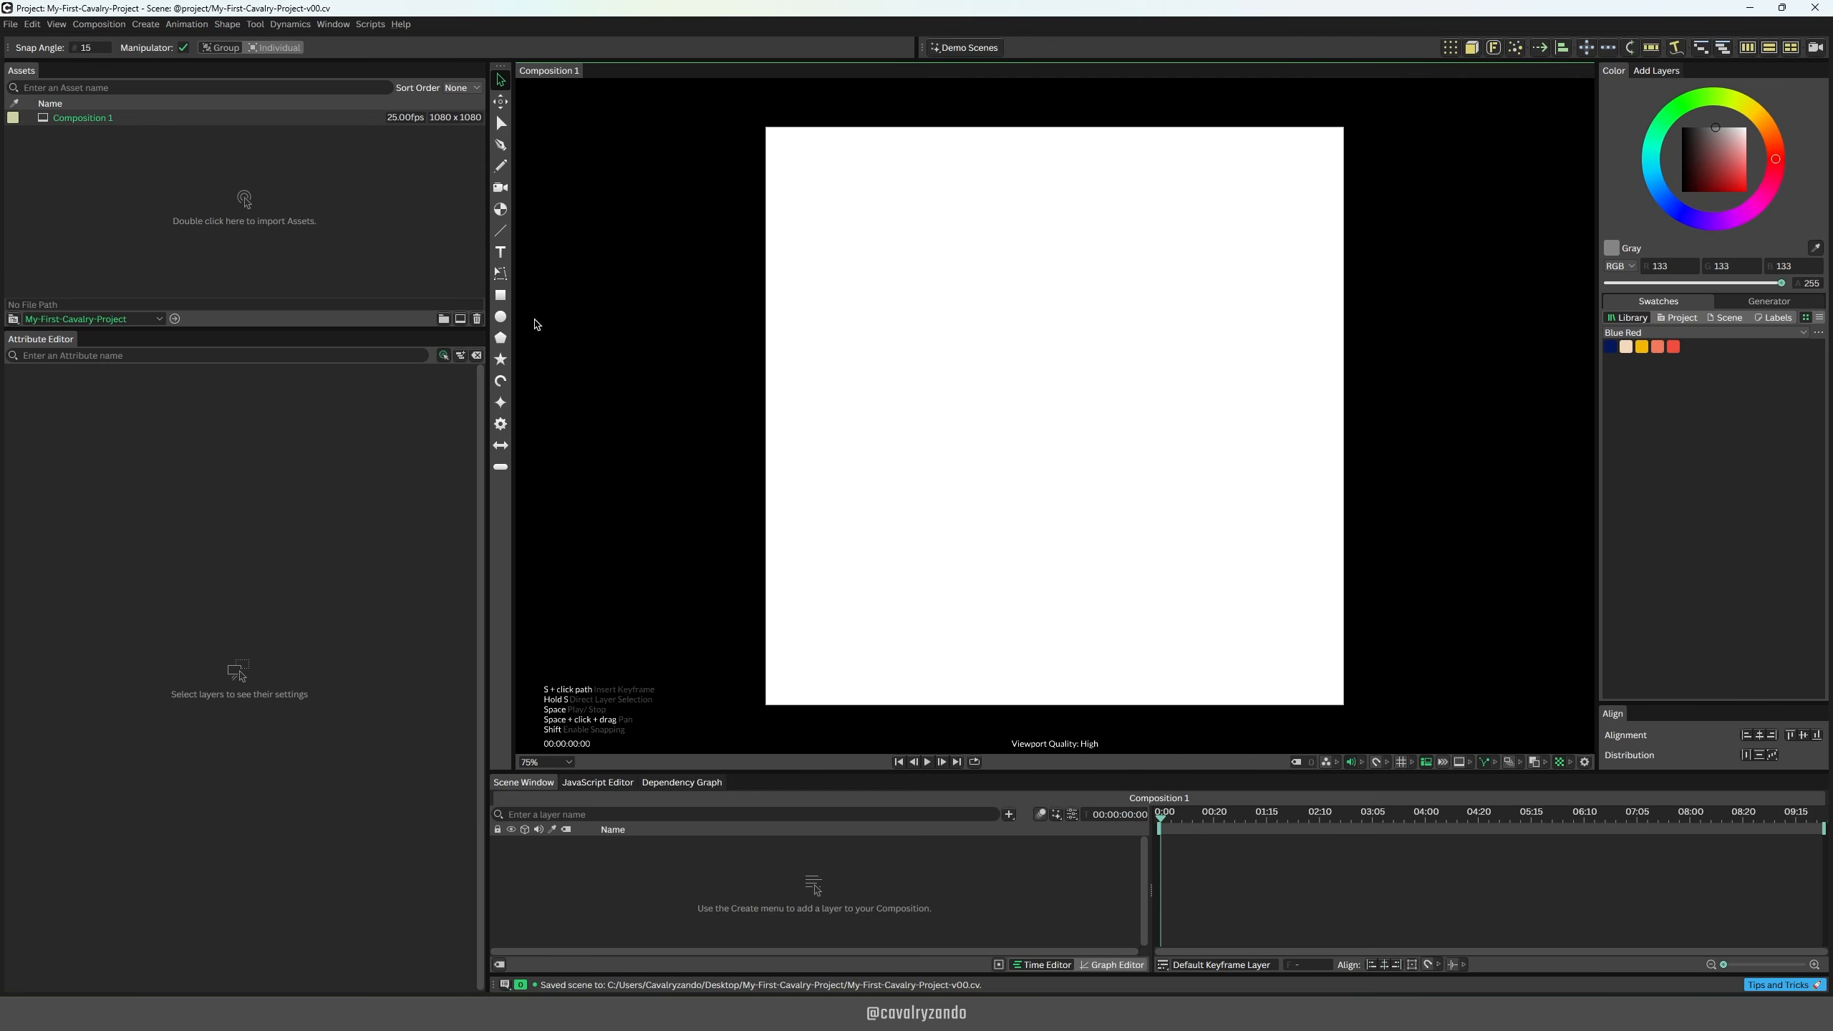
Step: Draw a circle of about 199 radius near the canvas centre and try shifting its position and rotating it to 68 degrees
left_click(500, 317)
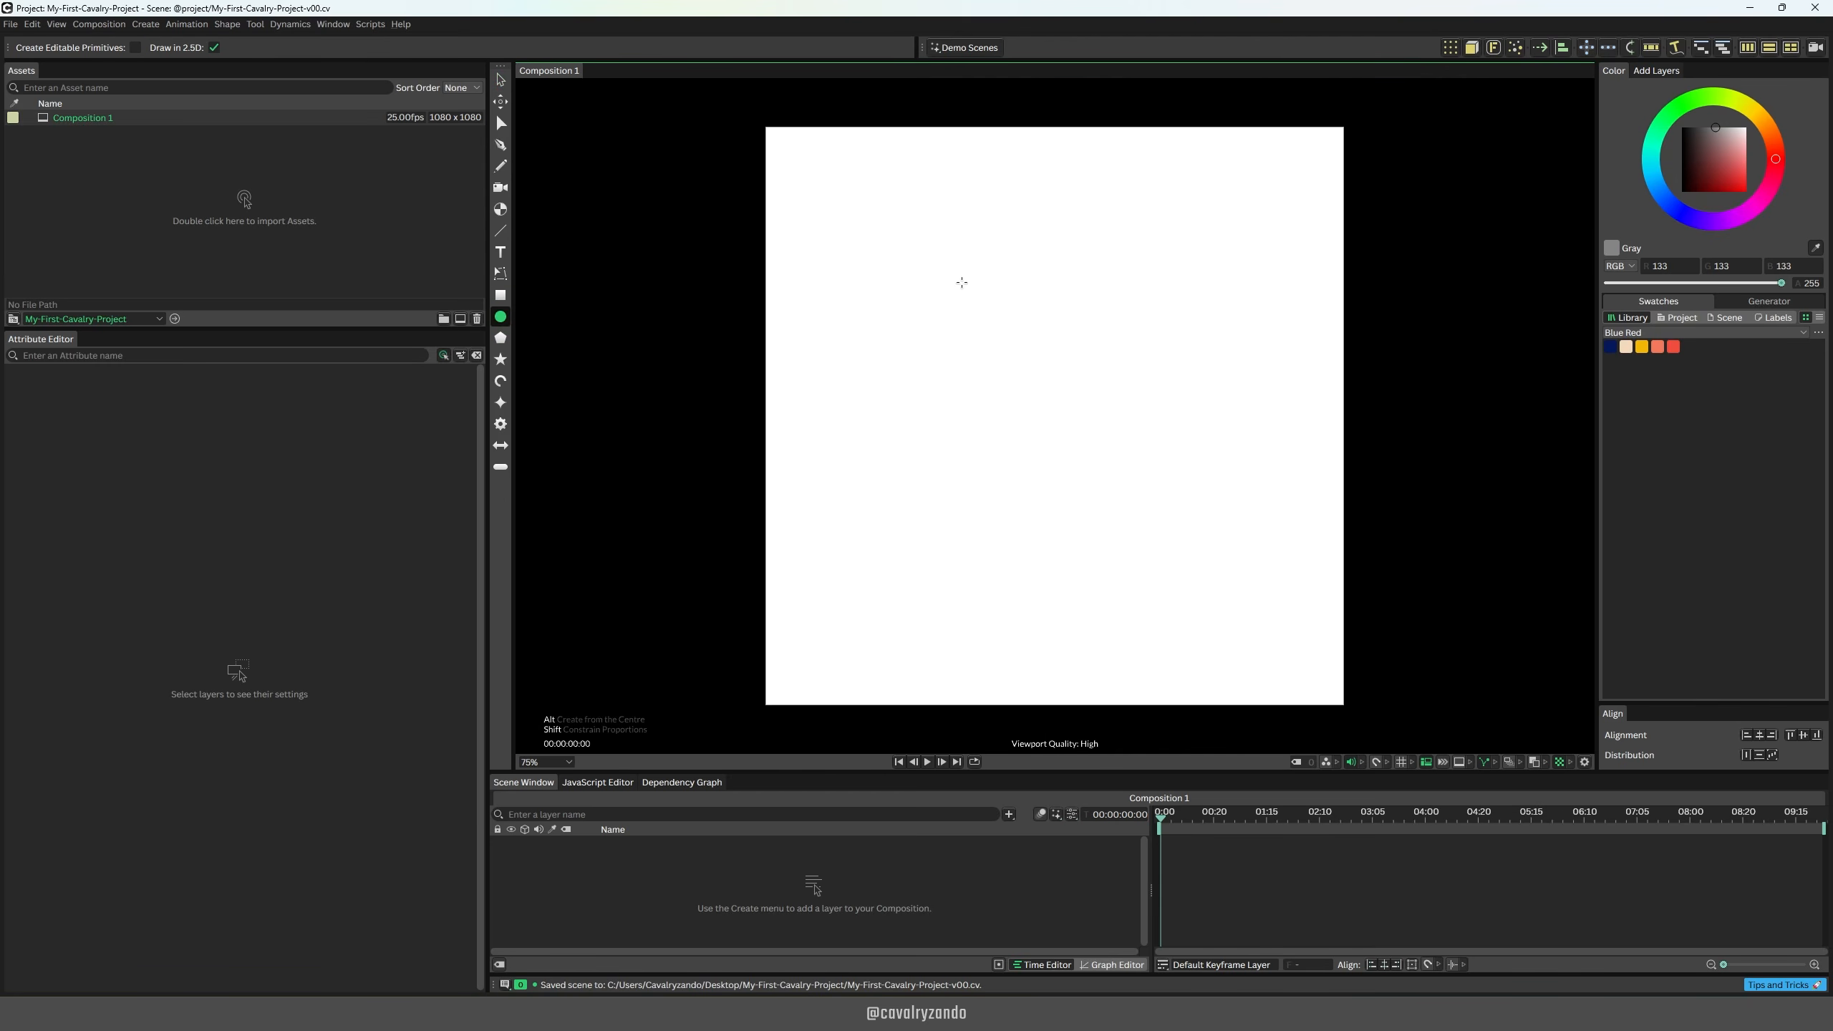
left_click_drag(961, 282, 1175, 507)
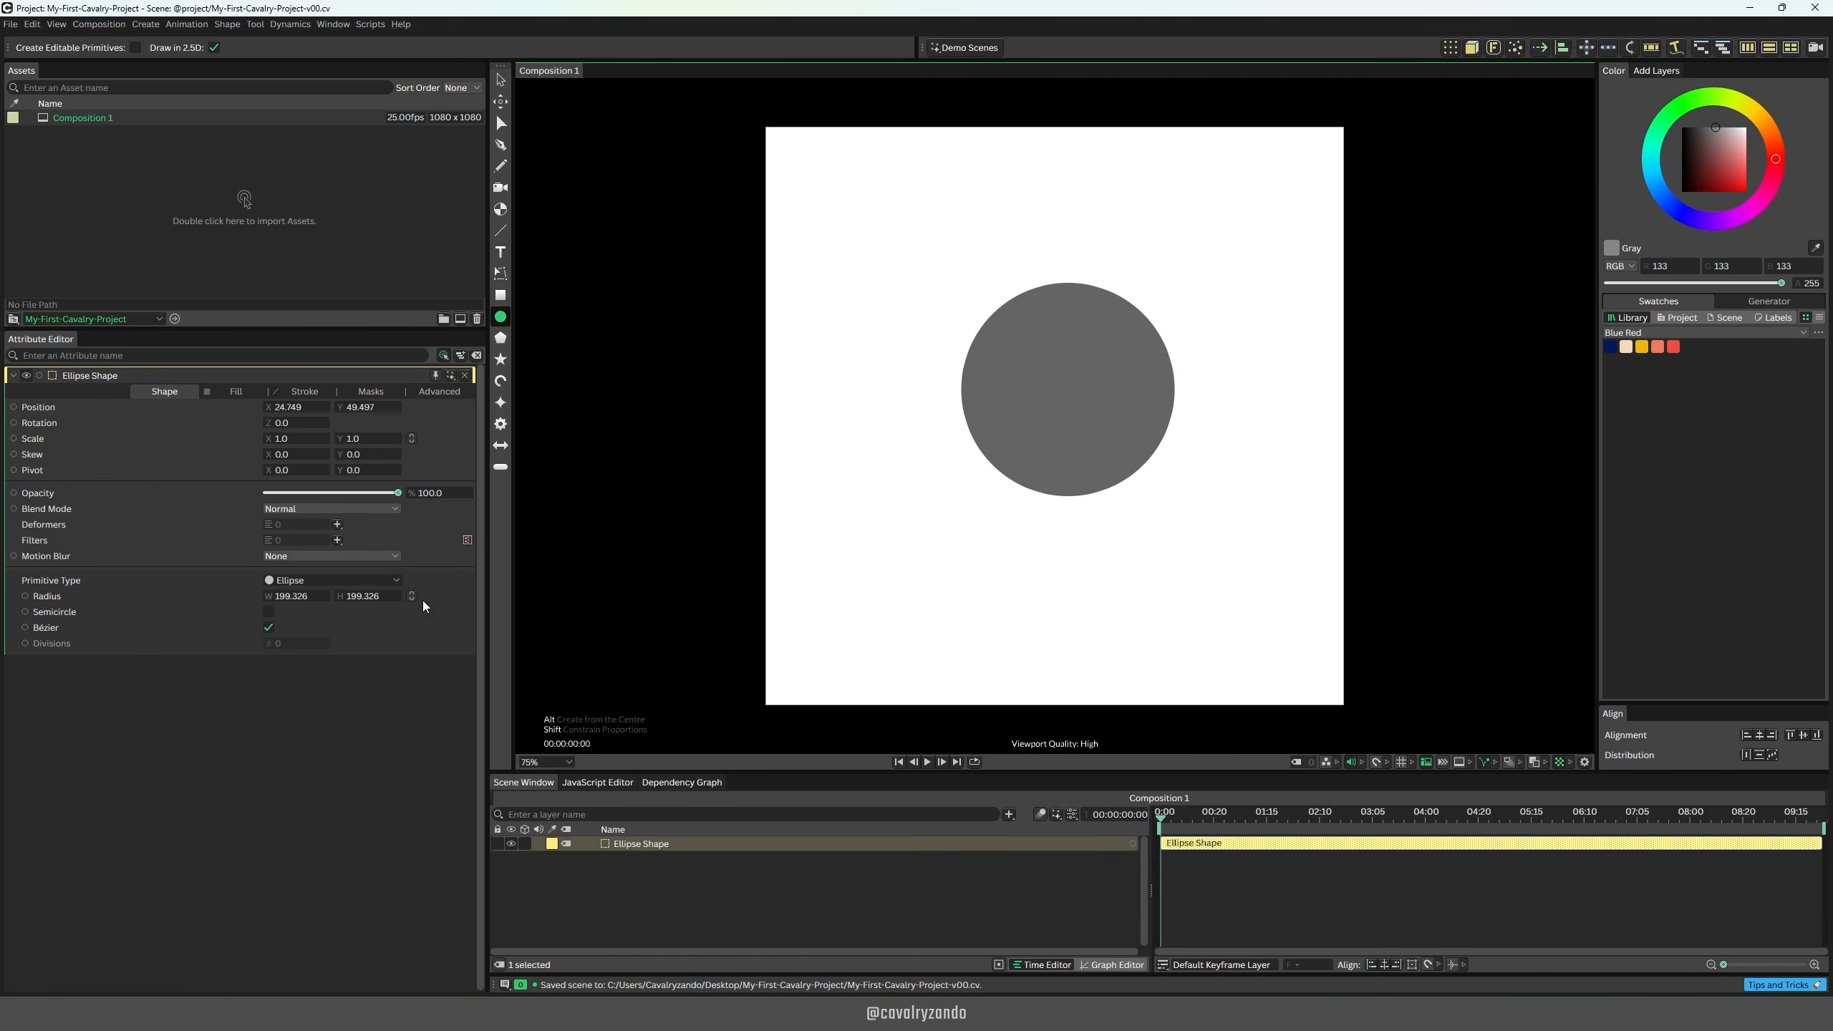
mouse_move(296, 407)
left_mouse_down()
mouse_move(477, 397)
mouse_move(302, 438)
left_mouse_up()
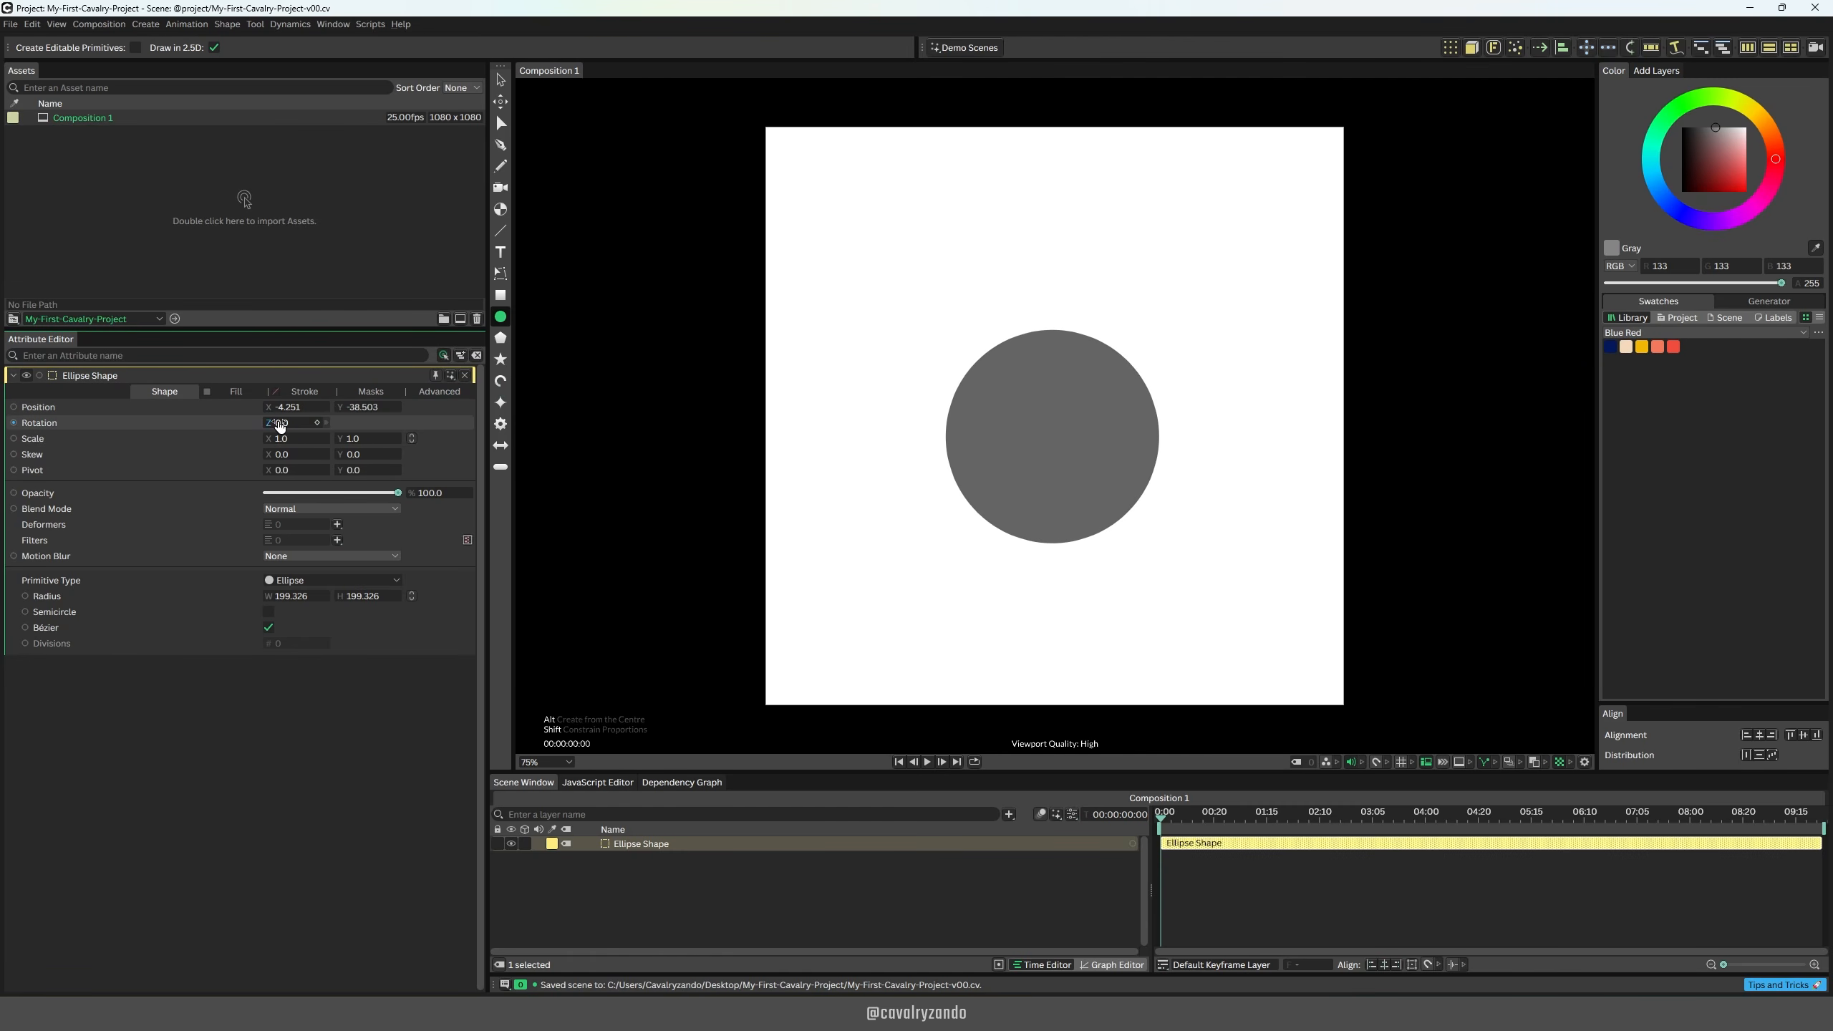
left_click_drag(281, 424, 336, 420)
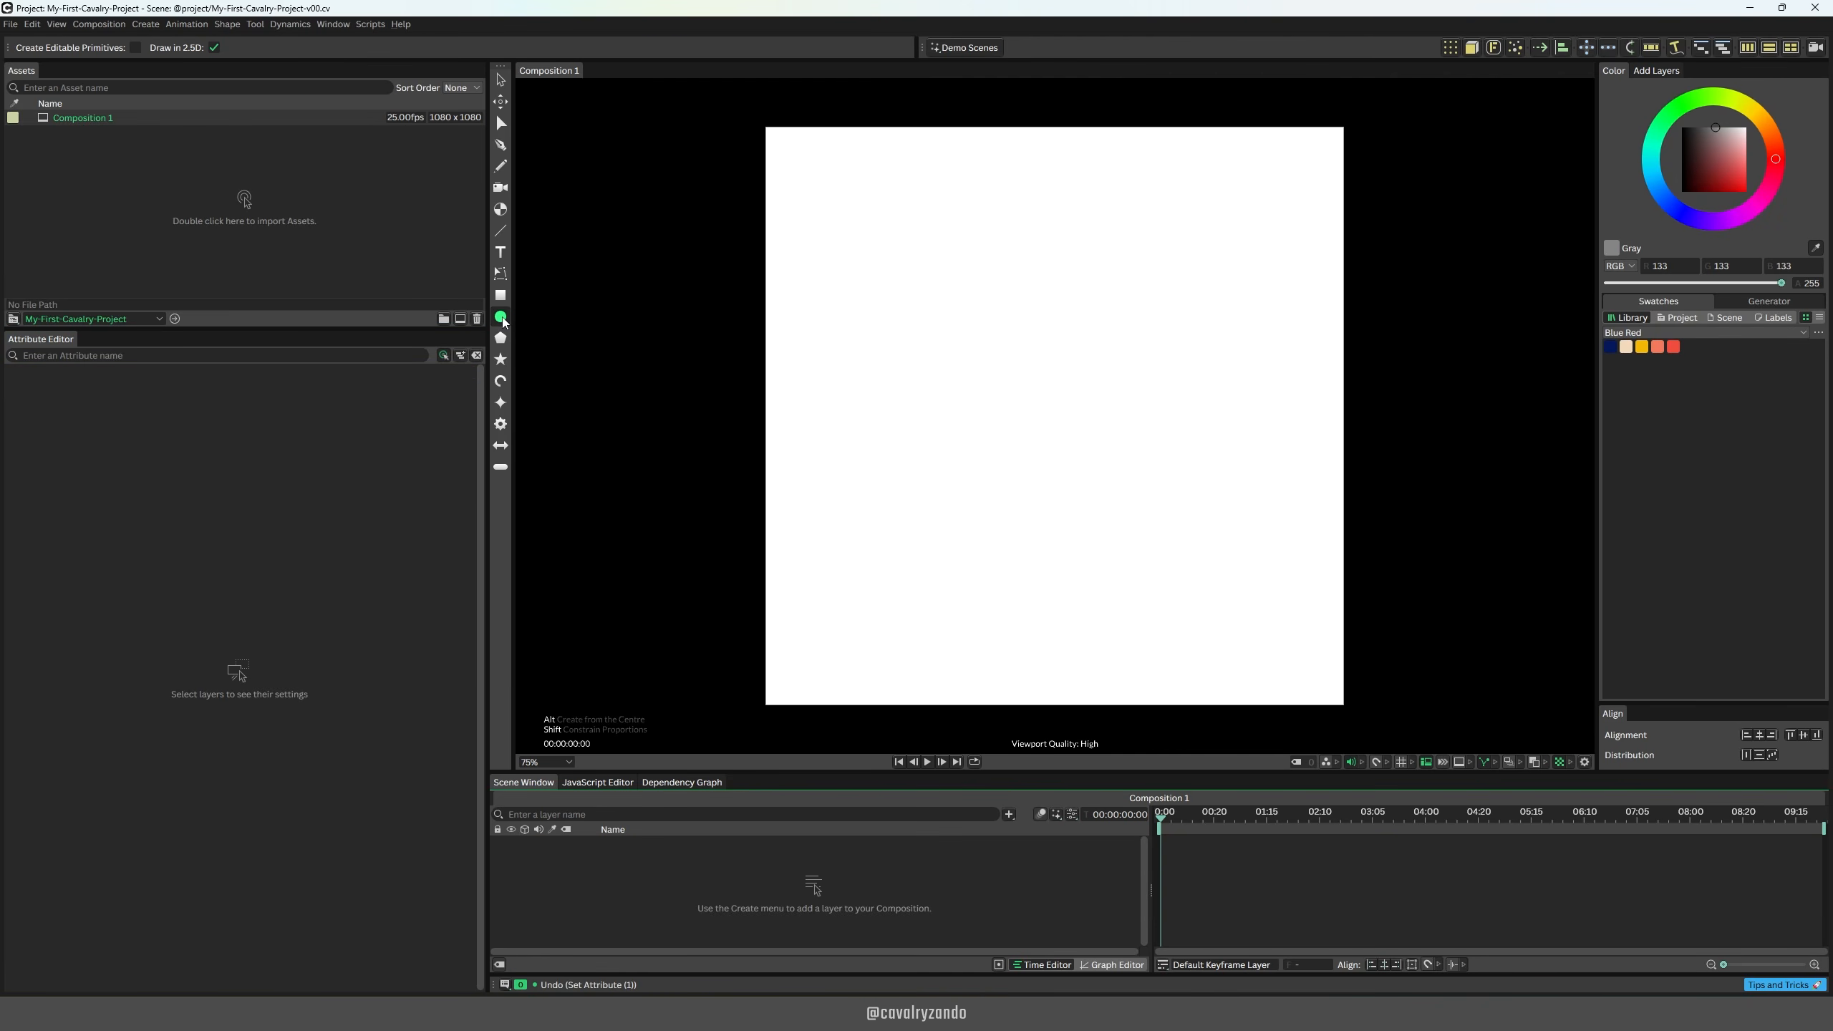
Step: Create an ellipse at the exact centre of the composition and set its radius to 153
key("alt")
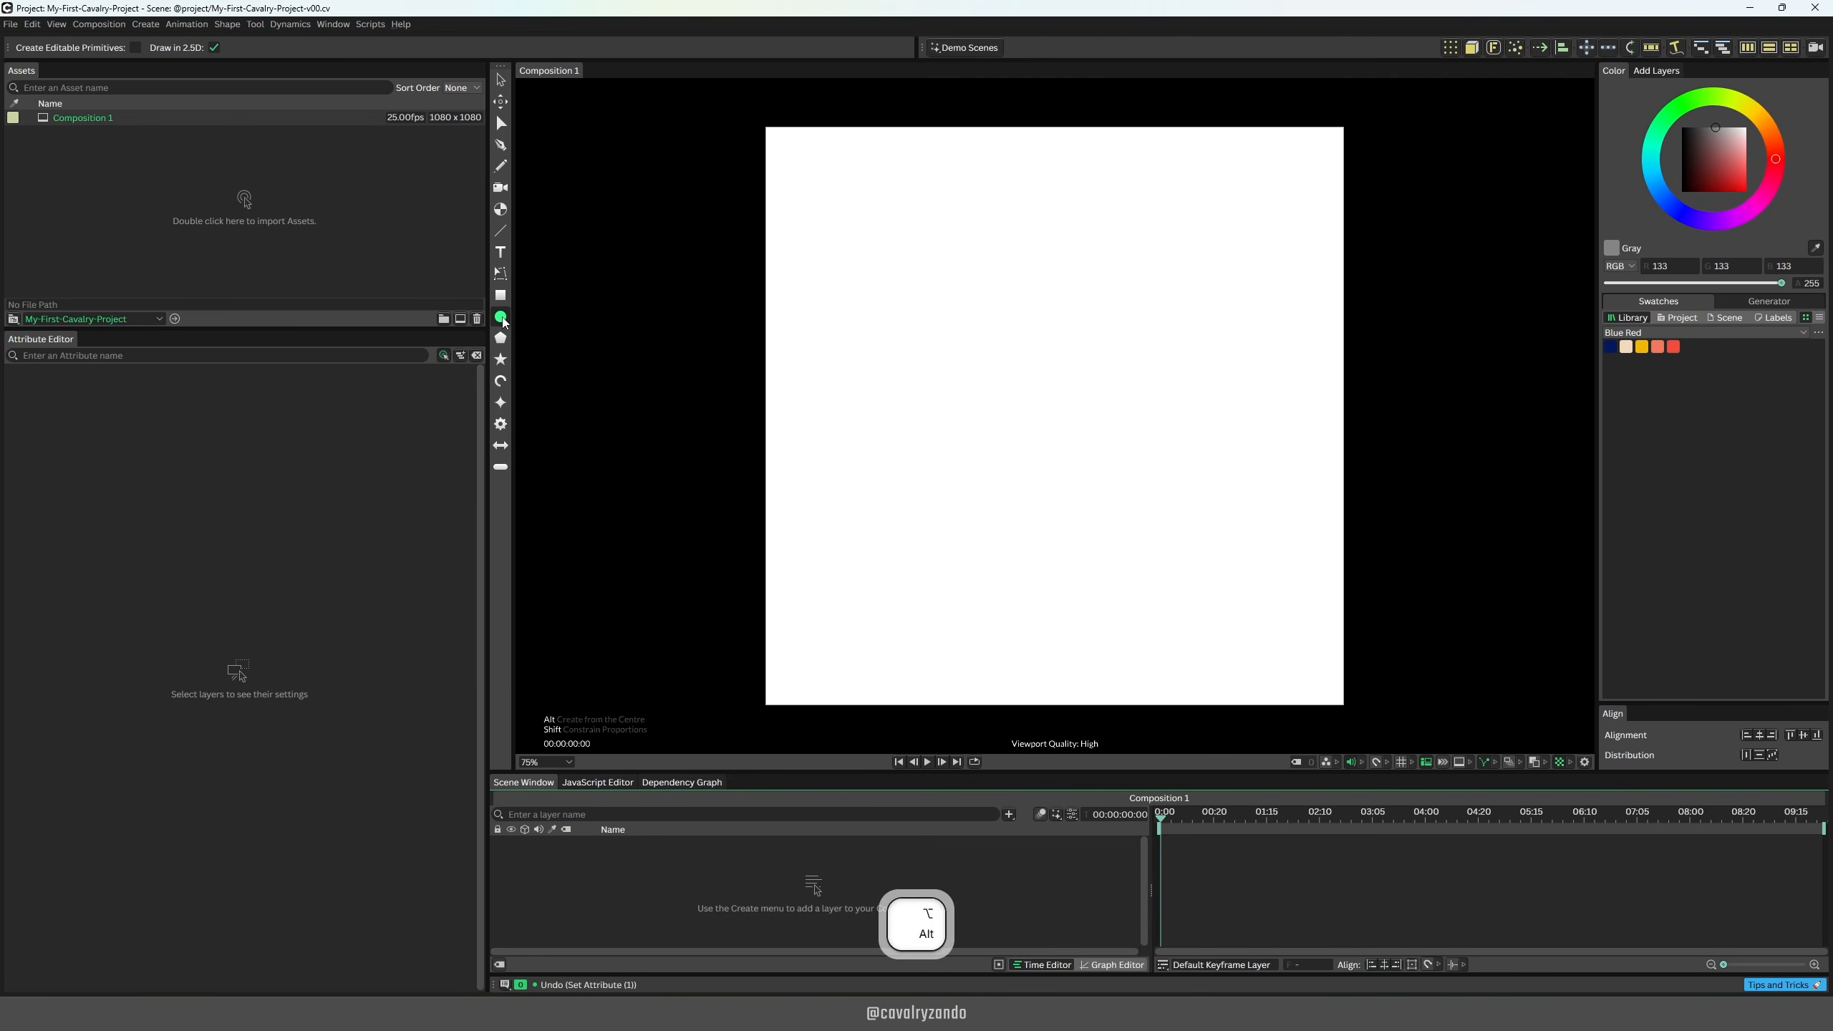
left_click(503, 320, "alt")
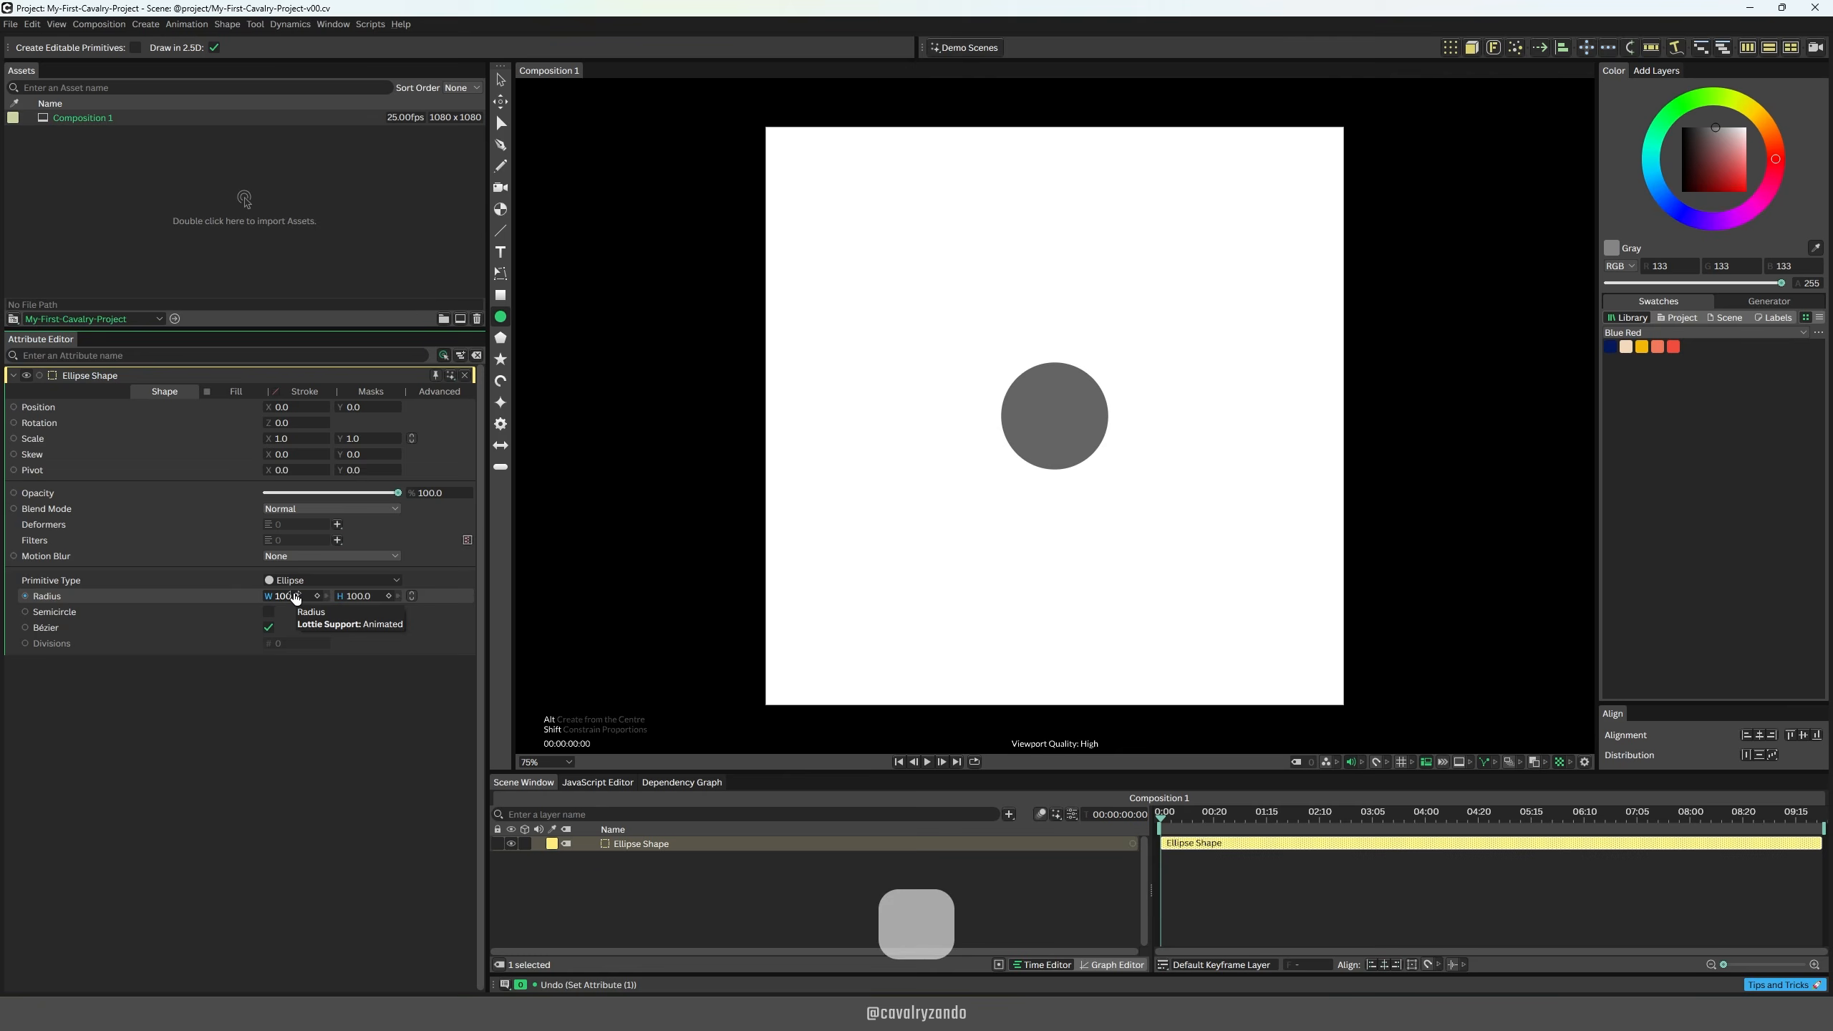
left_click_drag(295, 598, 343, 554)
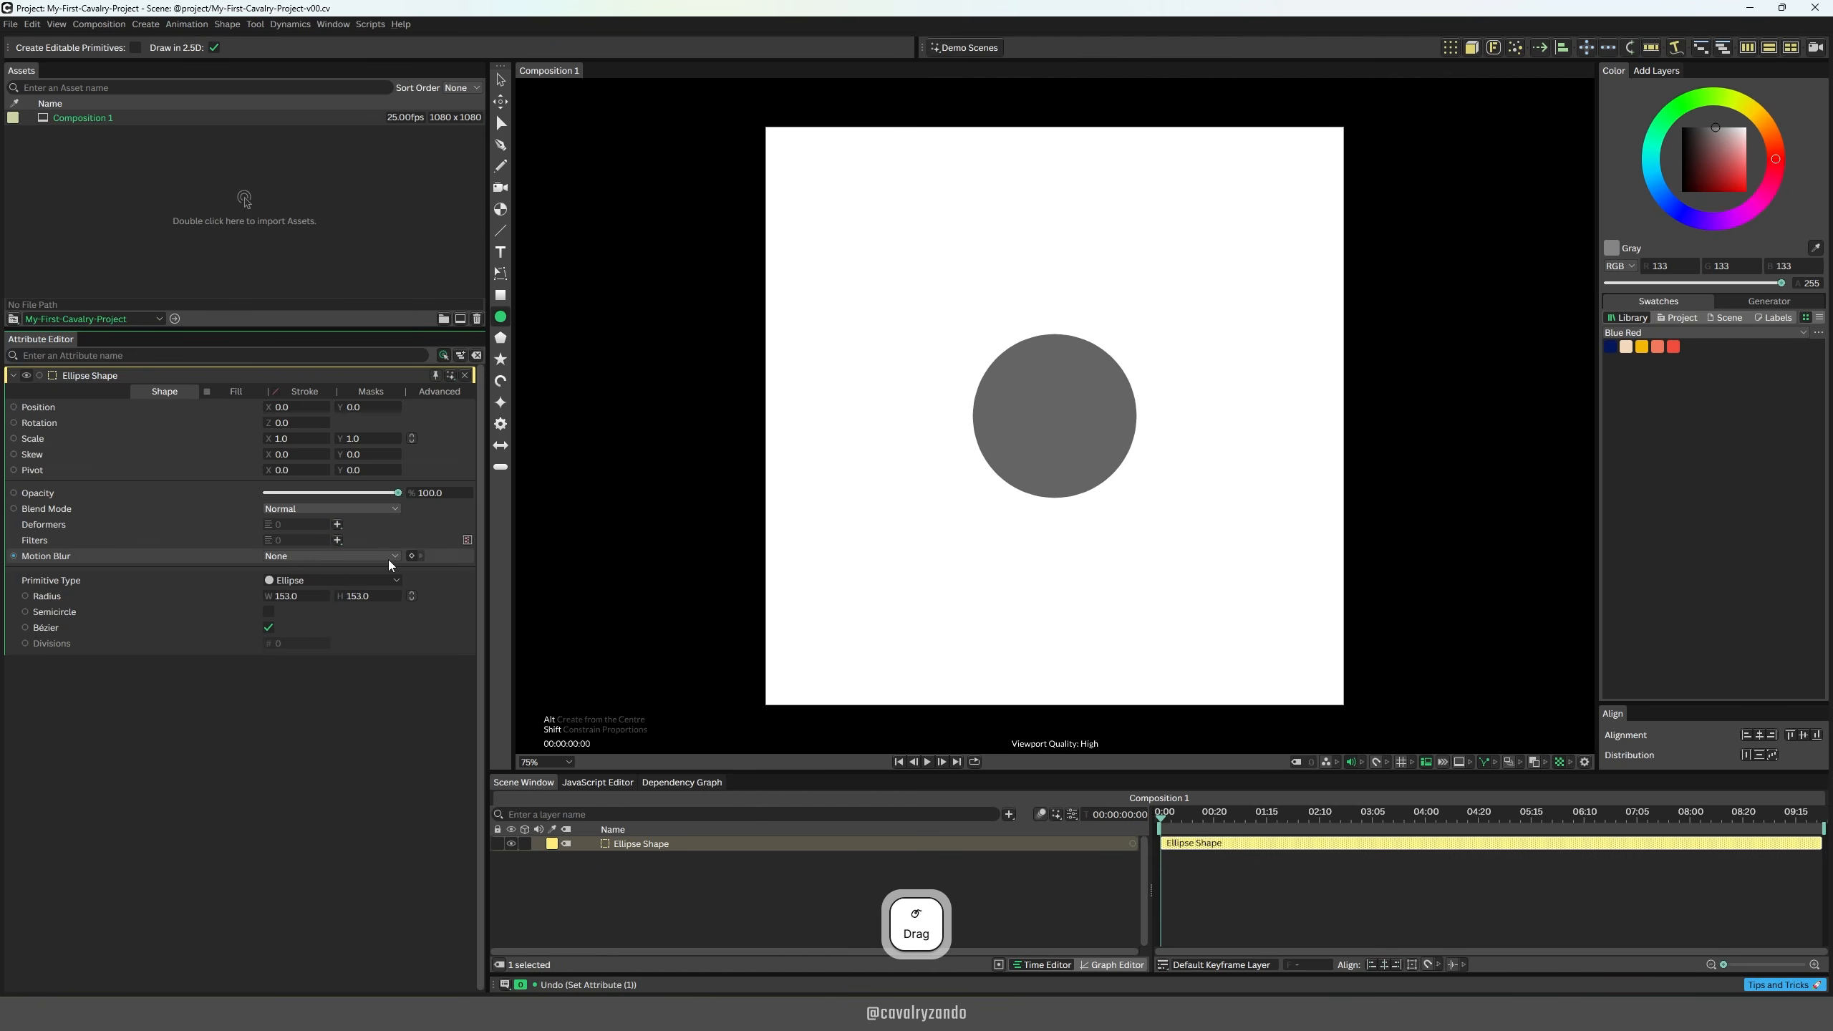
Step: Try a red and a dark blue fill on the circle, and fill it with purple 6437ff from the Cavalry swatches
left_click(239, 397)
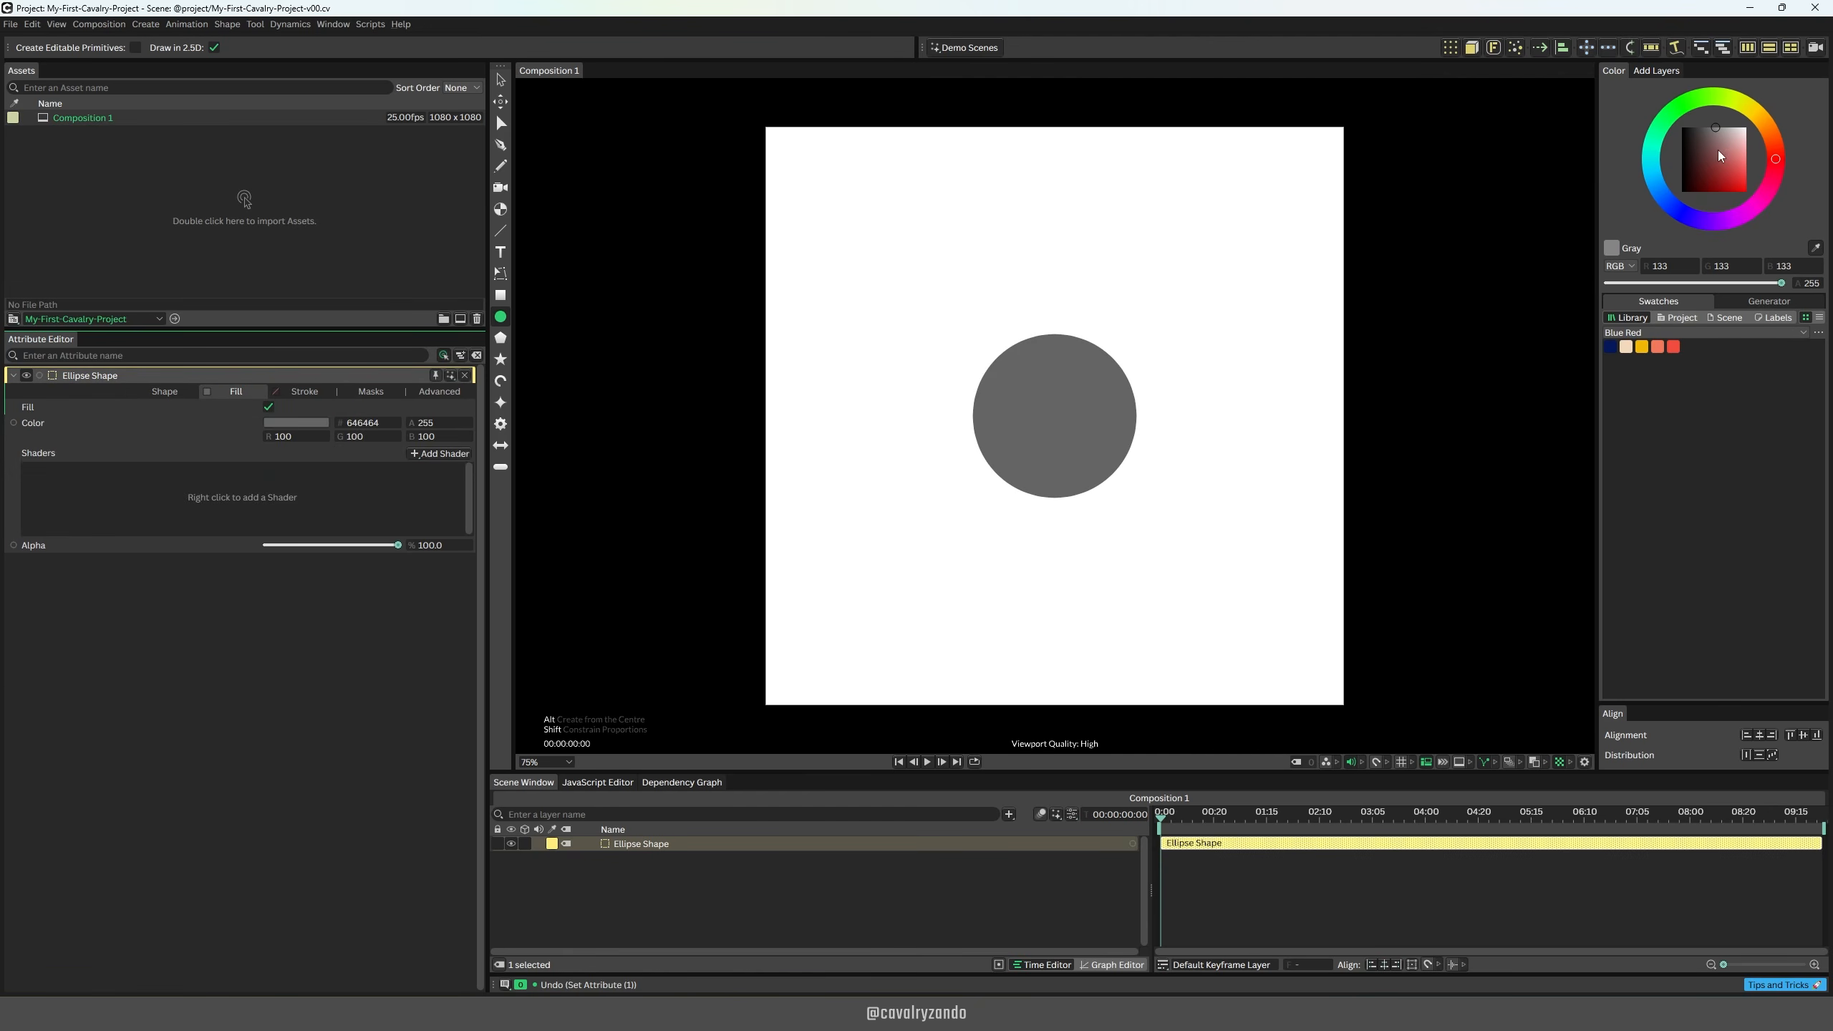
left_click(1725, 168)
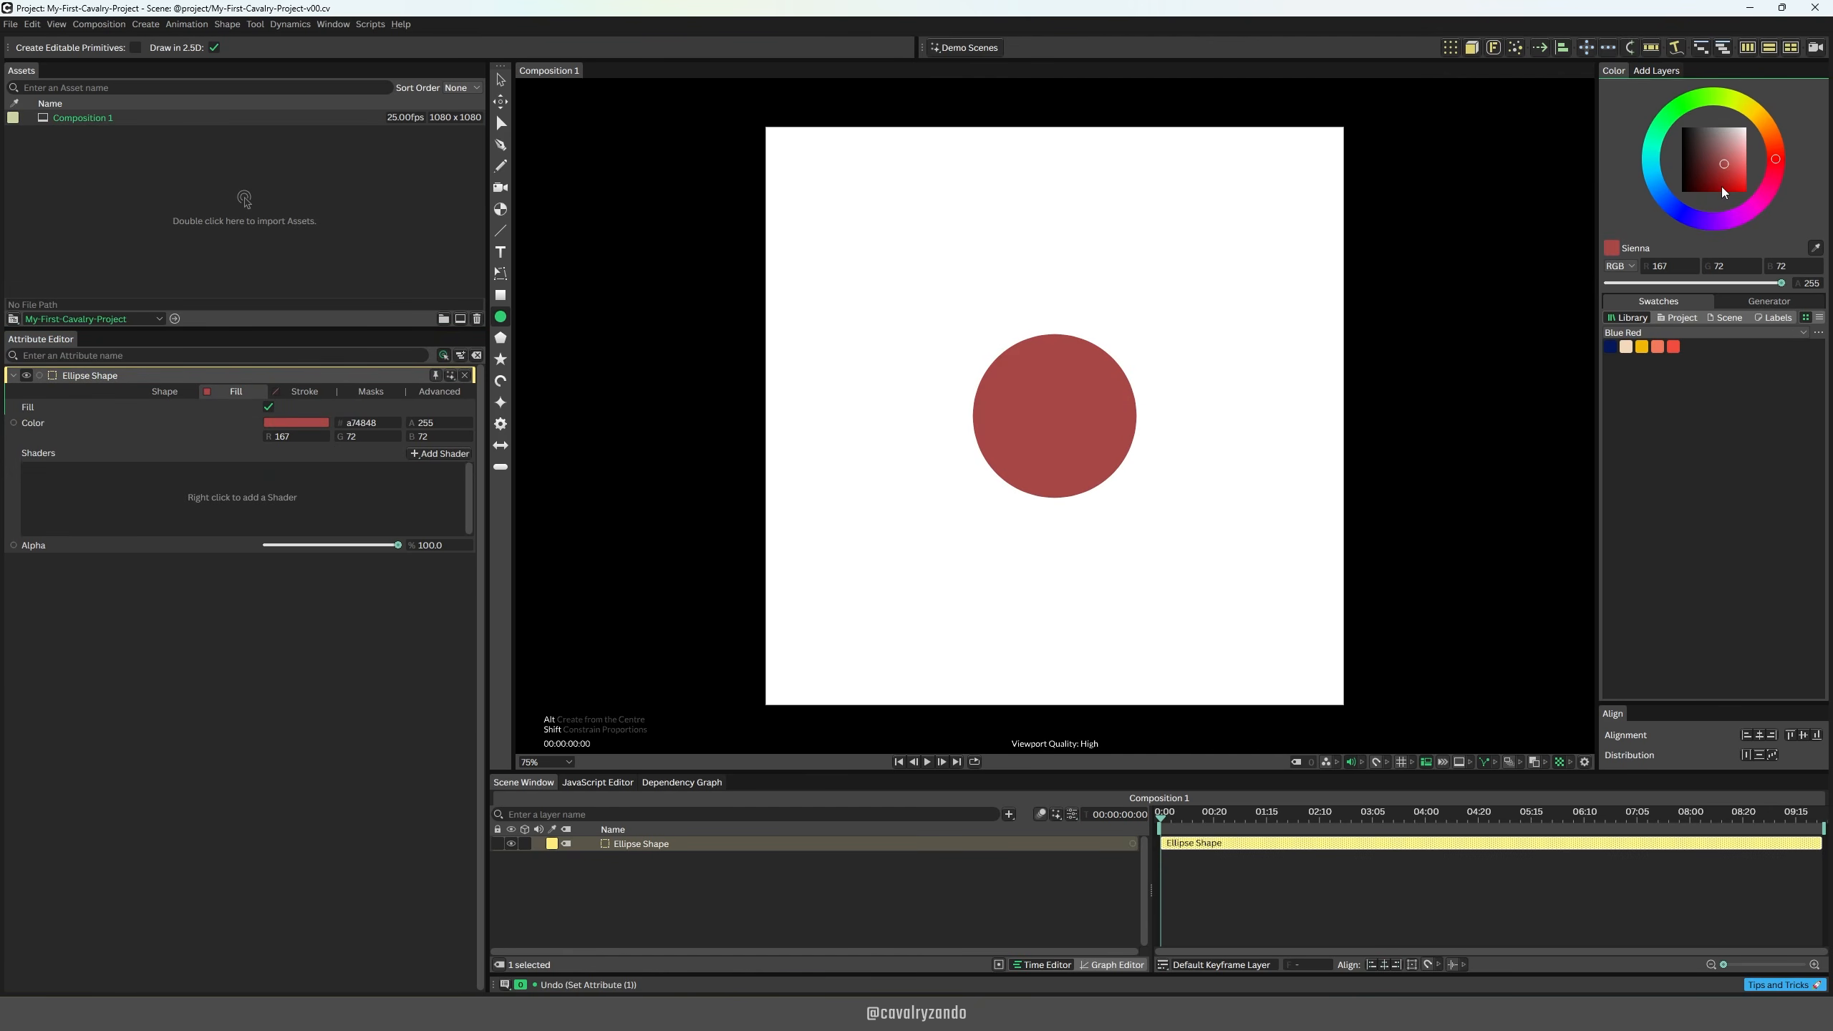
left_click_drag(1611, 348, 1035, 408)
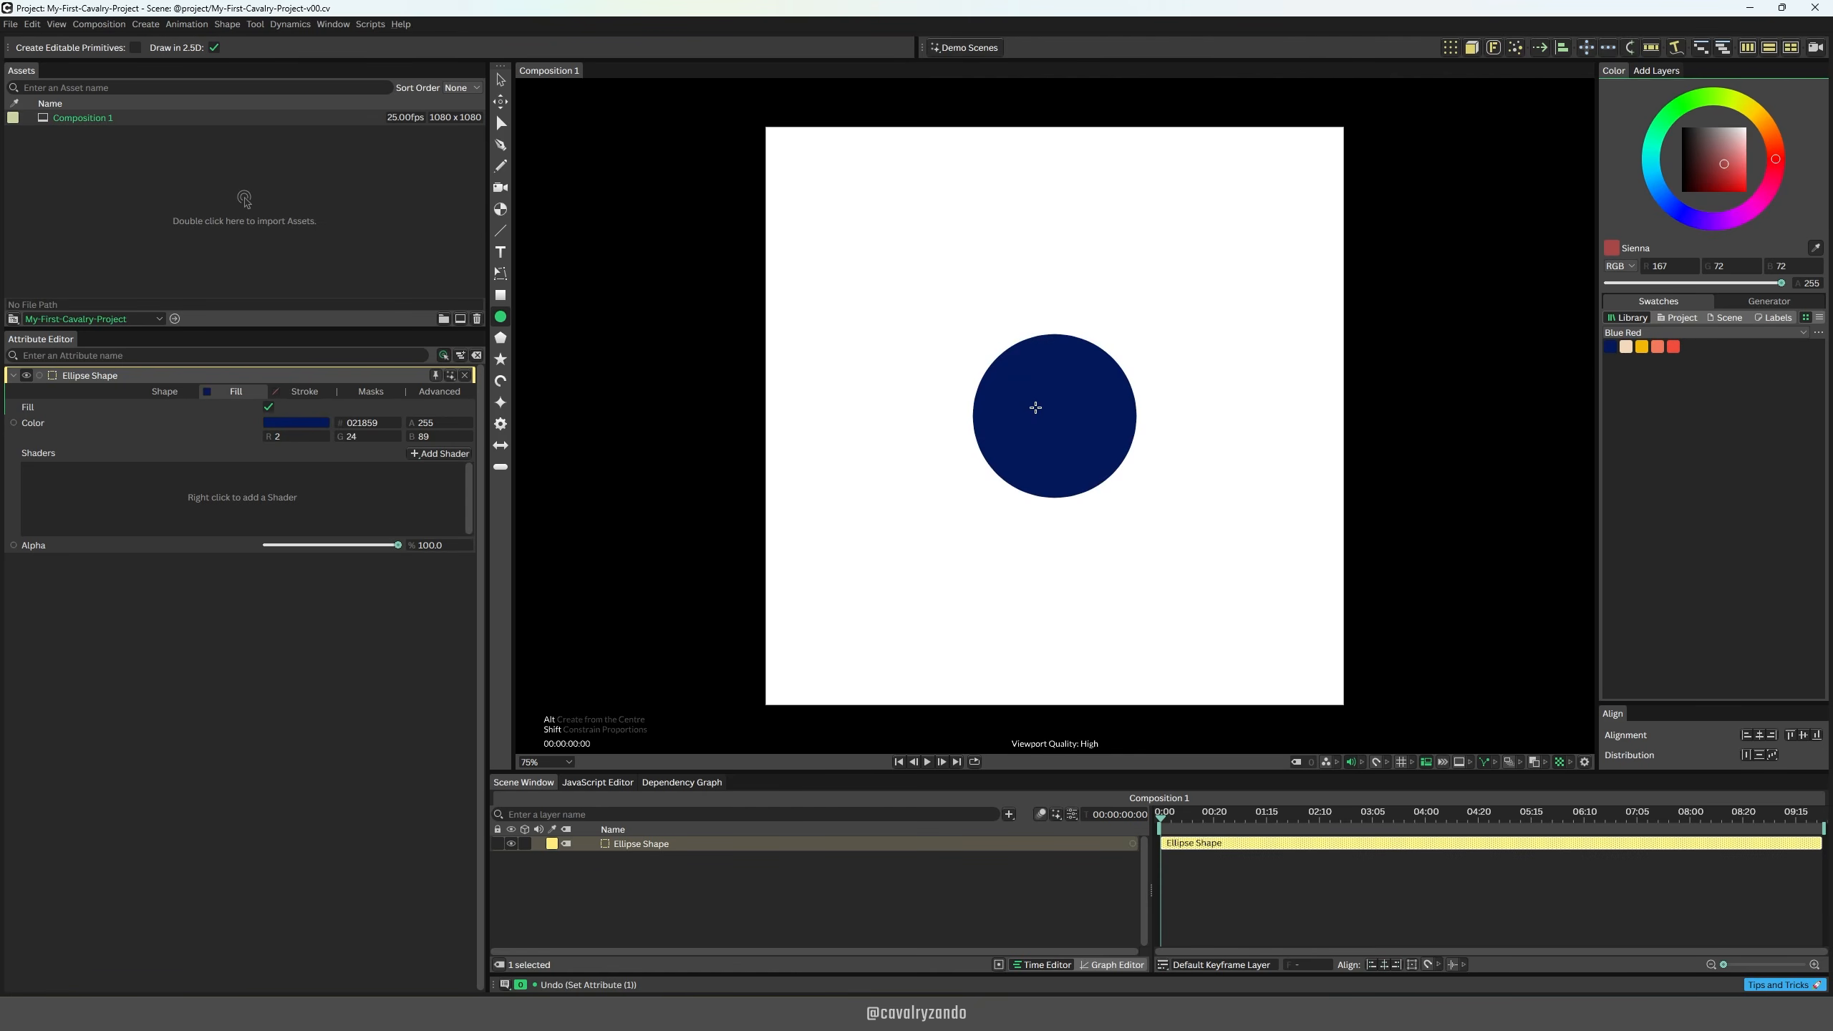
left_click(1622, 335)
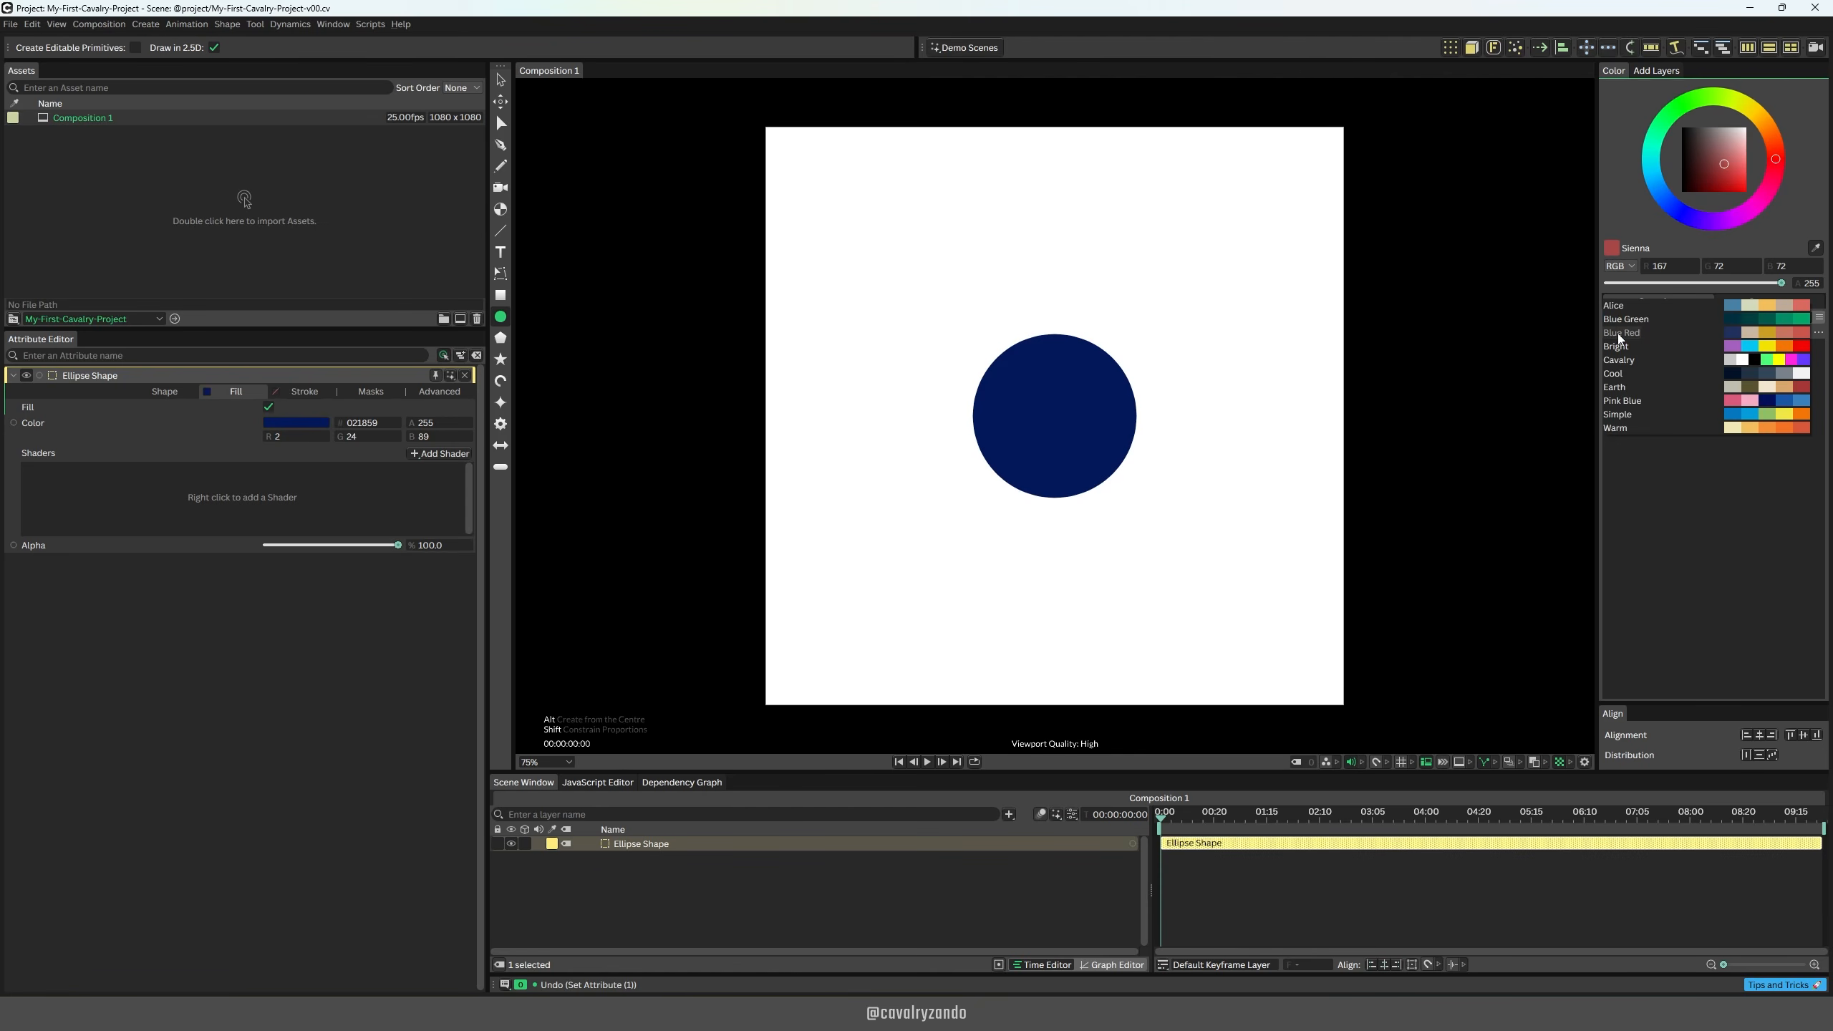
left_click(1619, 359)
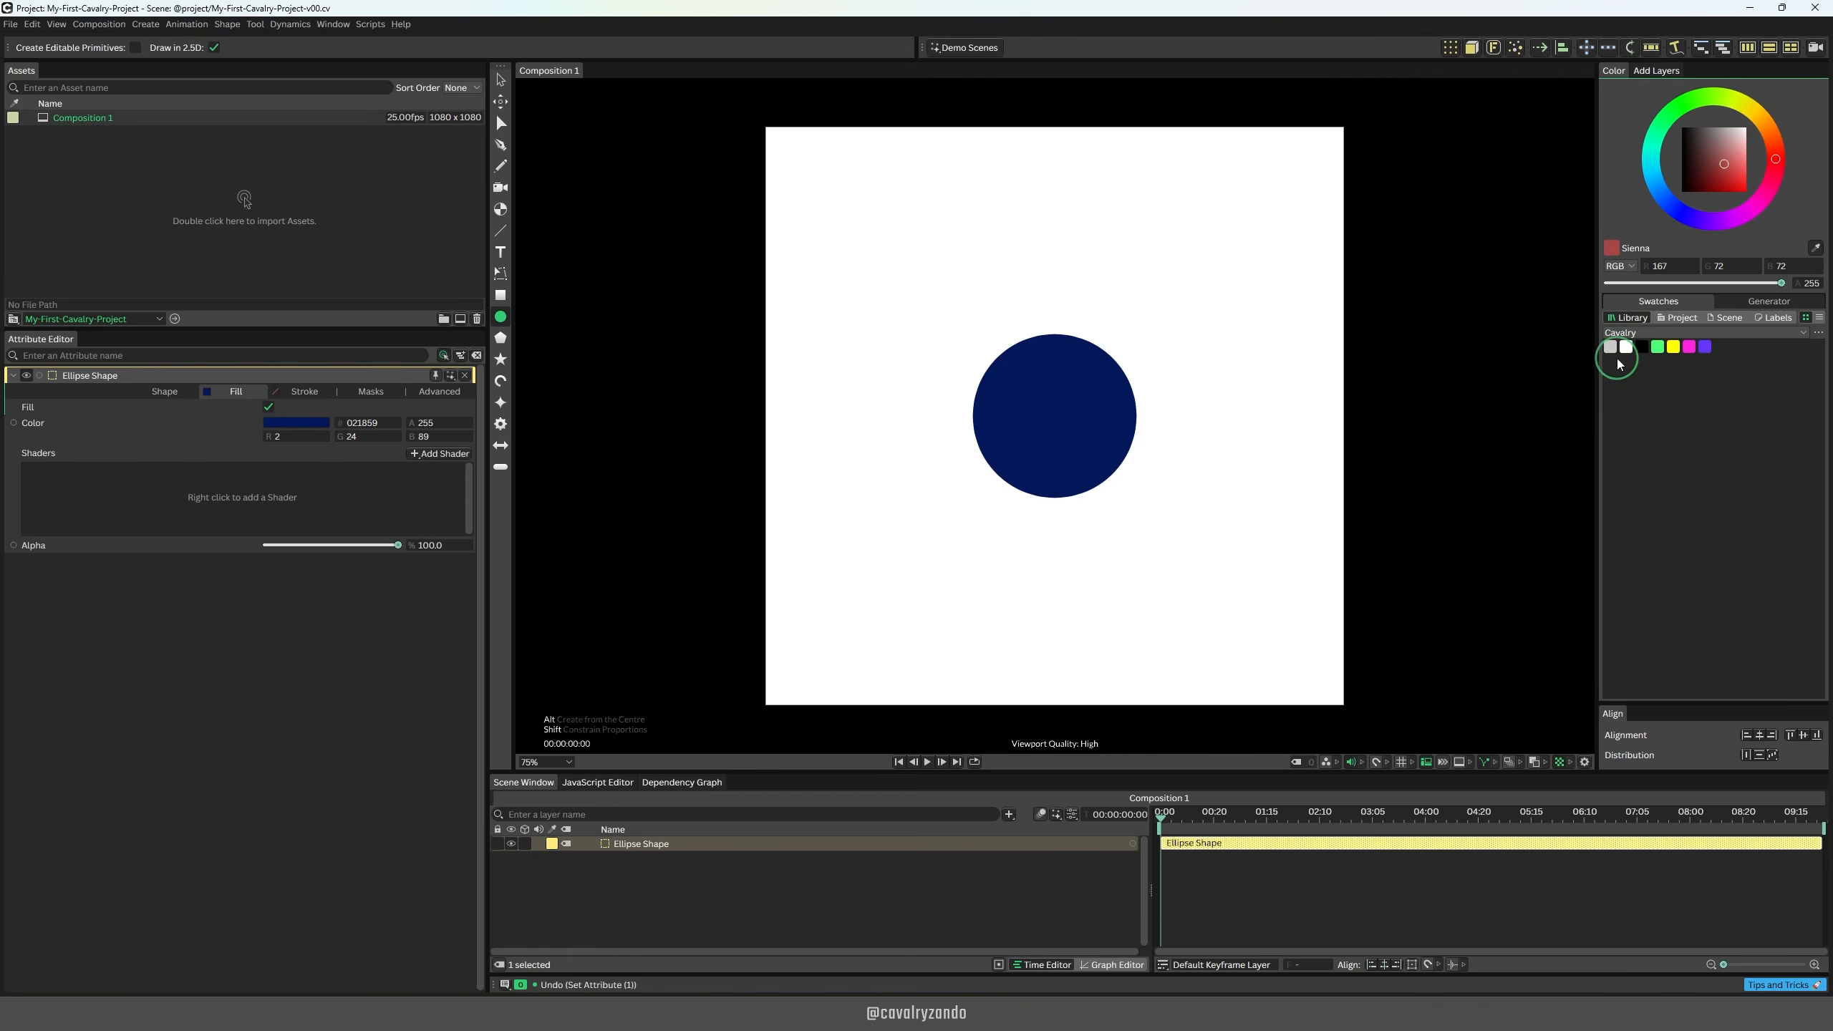
left_click_drag(1709, 354, 1058, 414)
Step: Enable the circle's stroke and set its width to 10
left_click(300, 393)
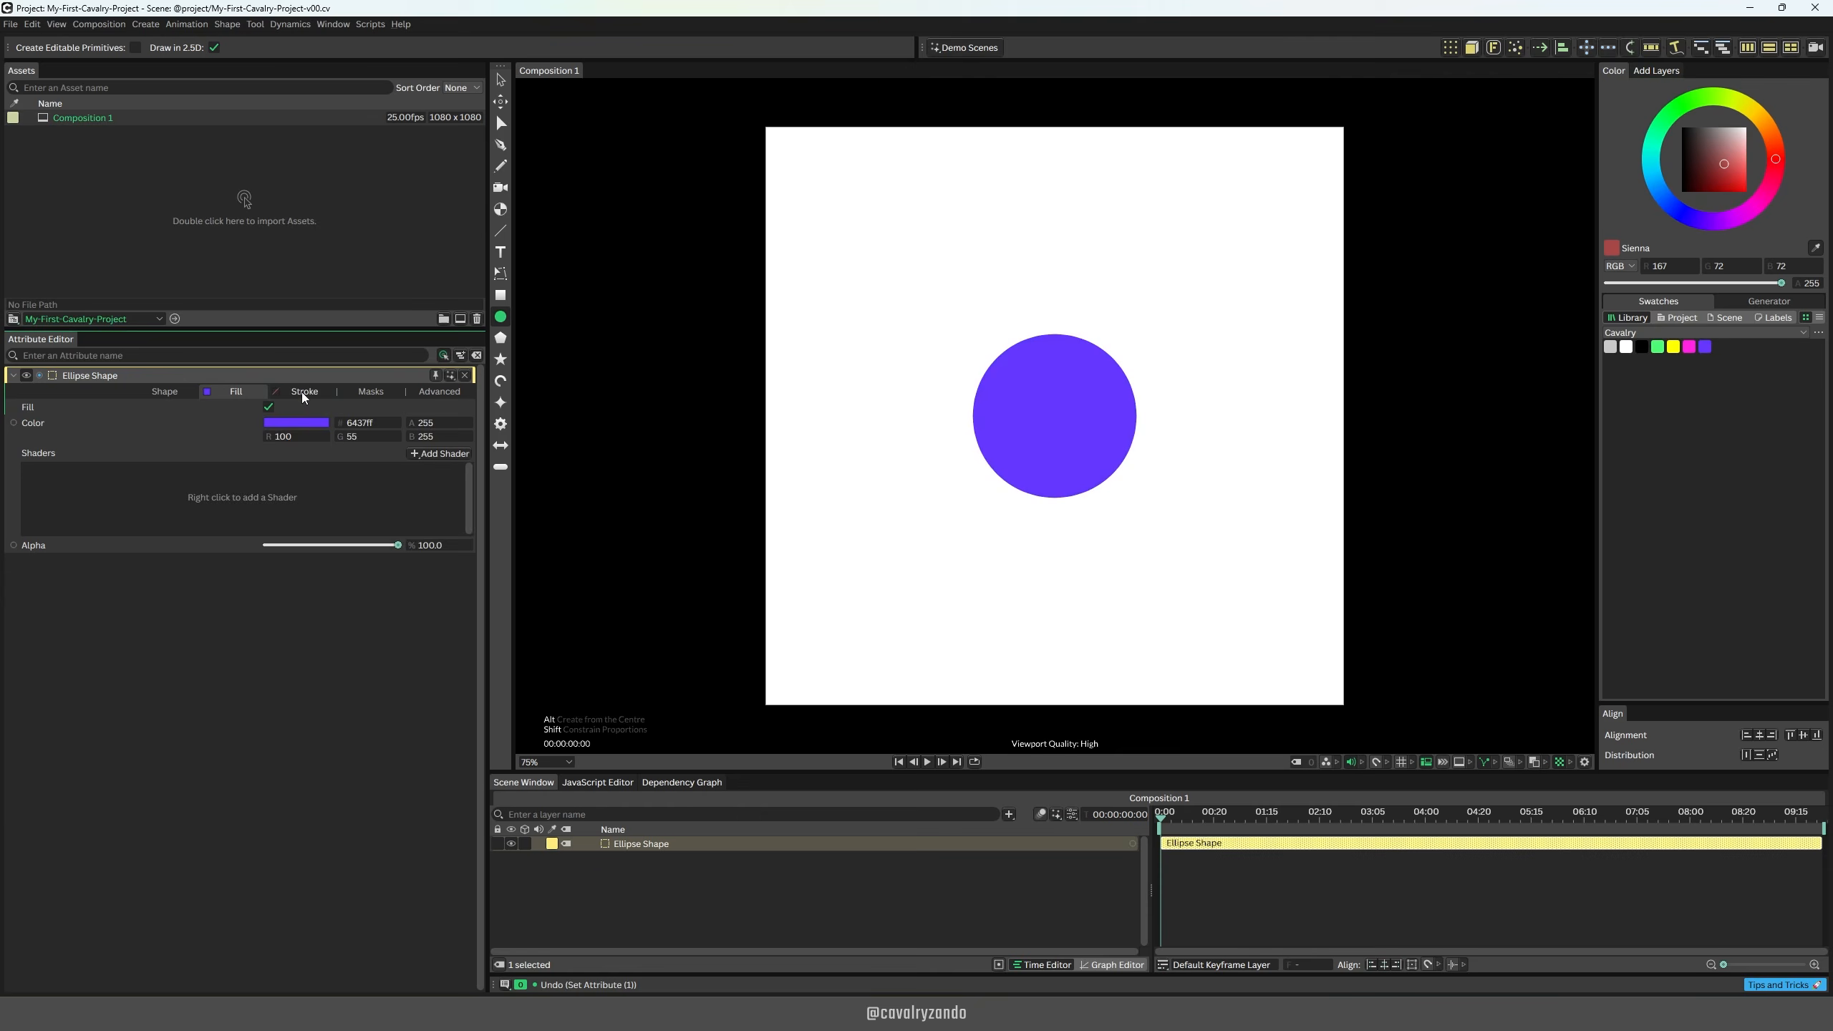
left_click(268, 407)
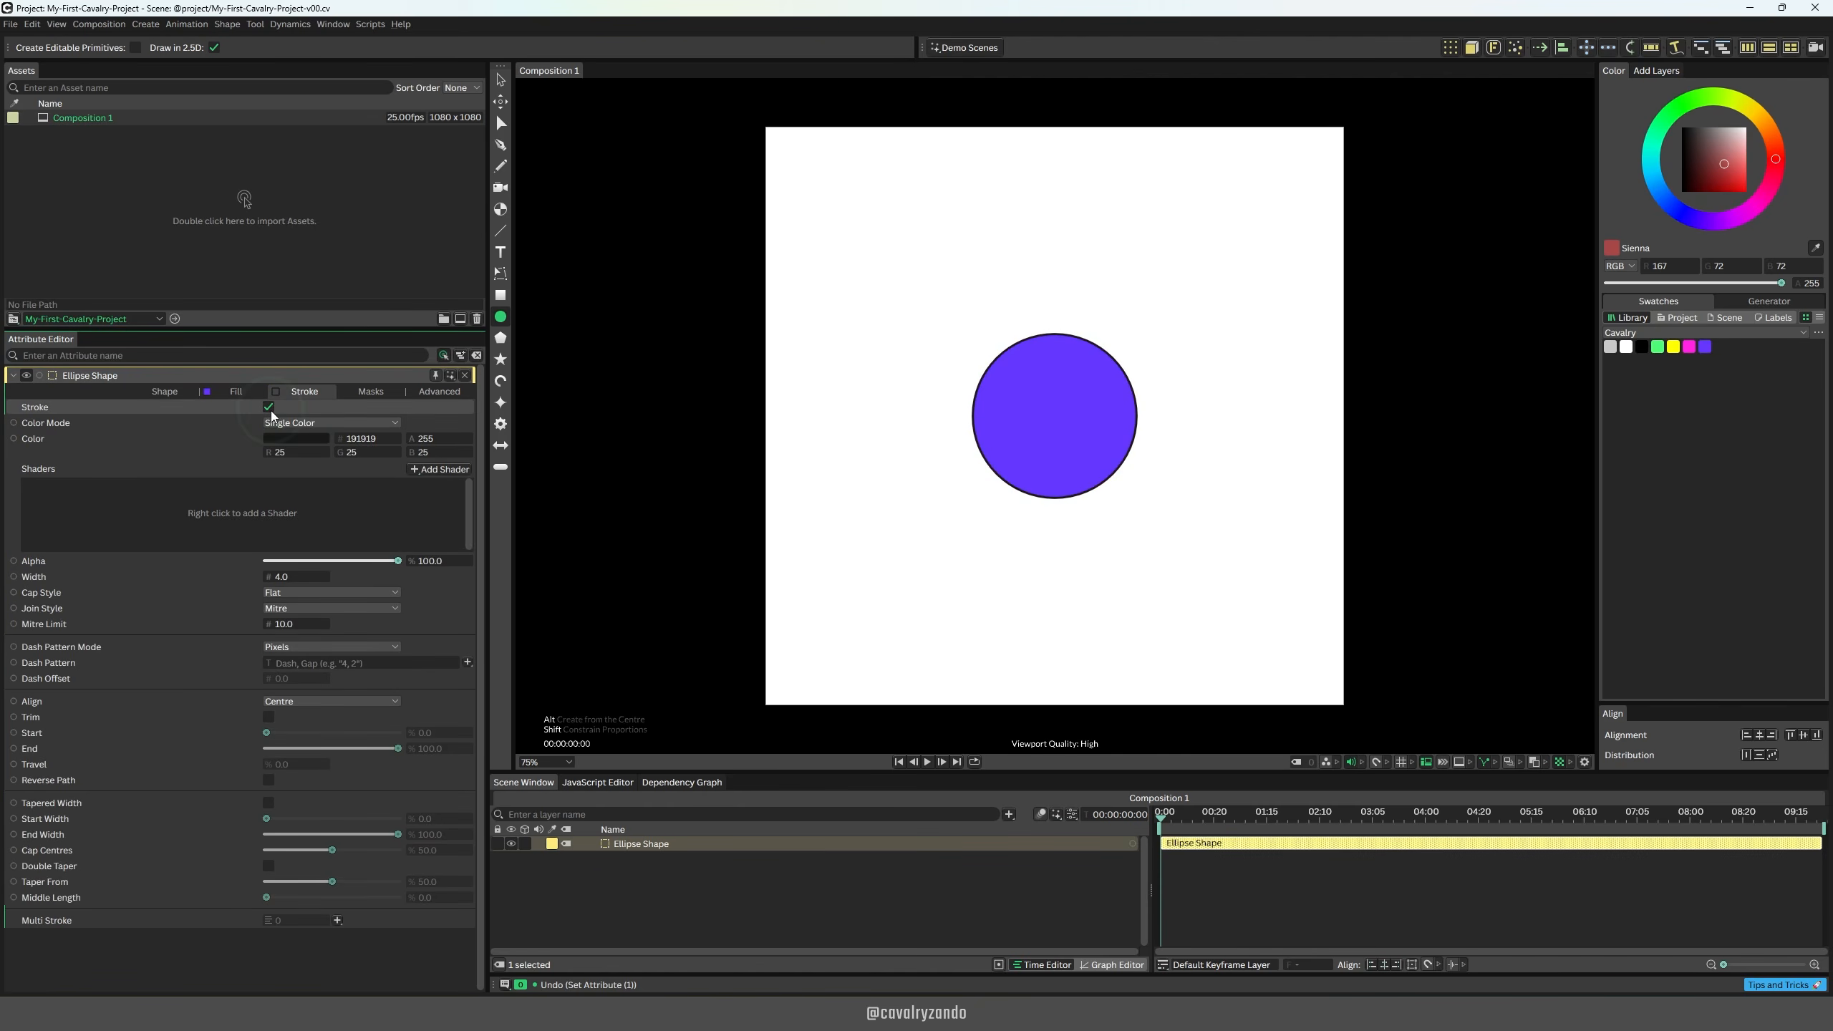
left_click(282, 578)
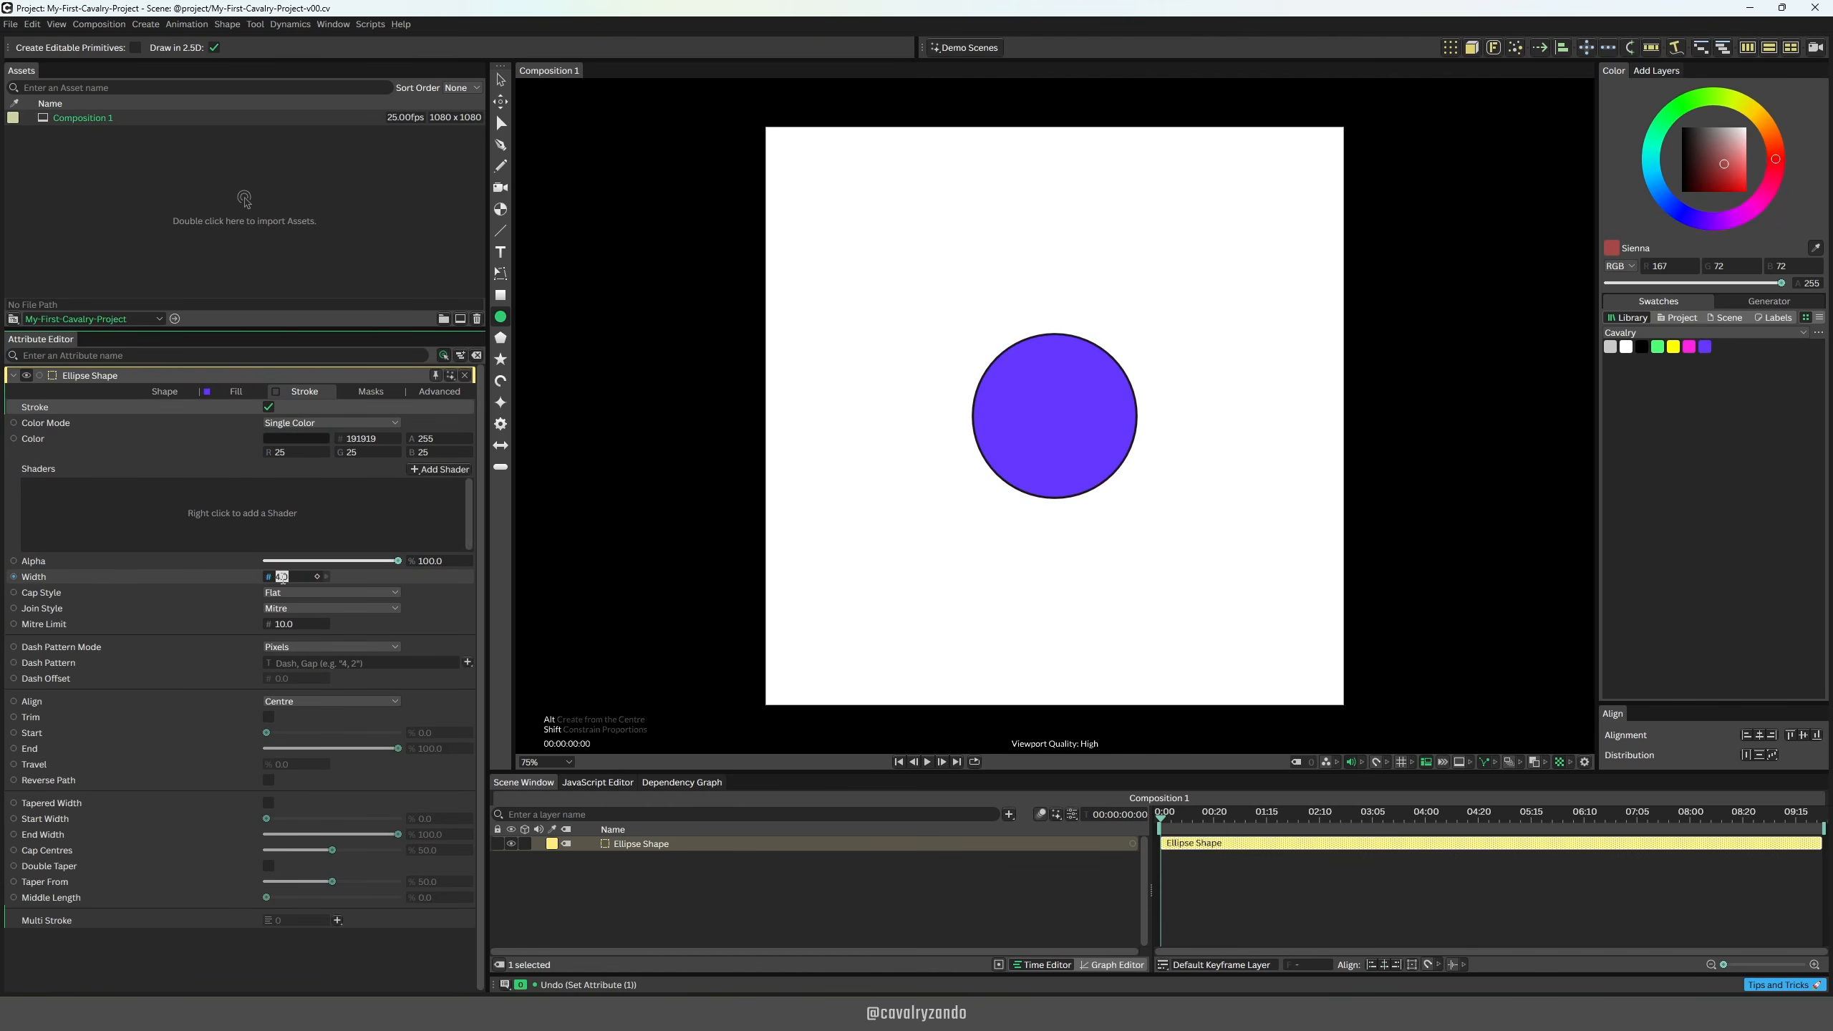
type("10")
key("Return")
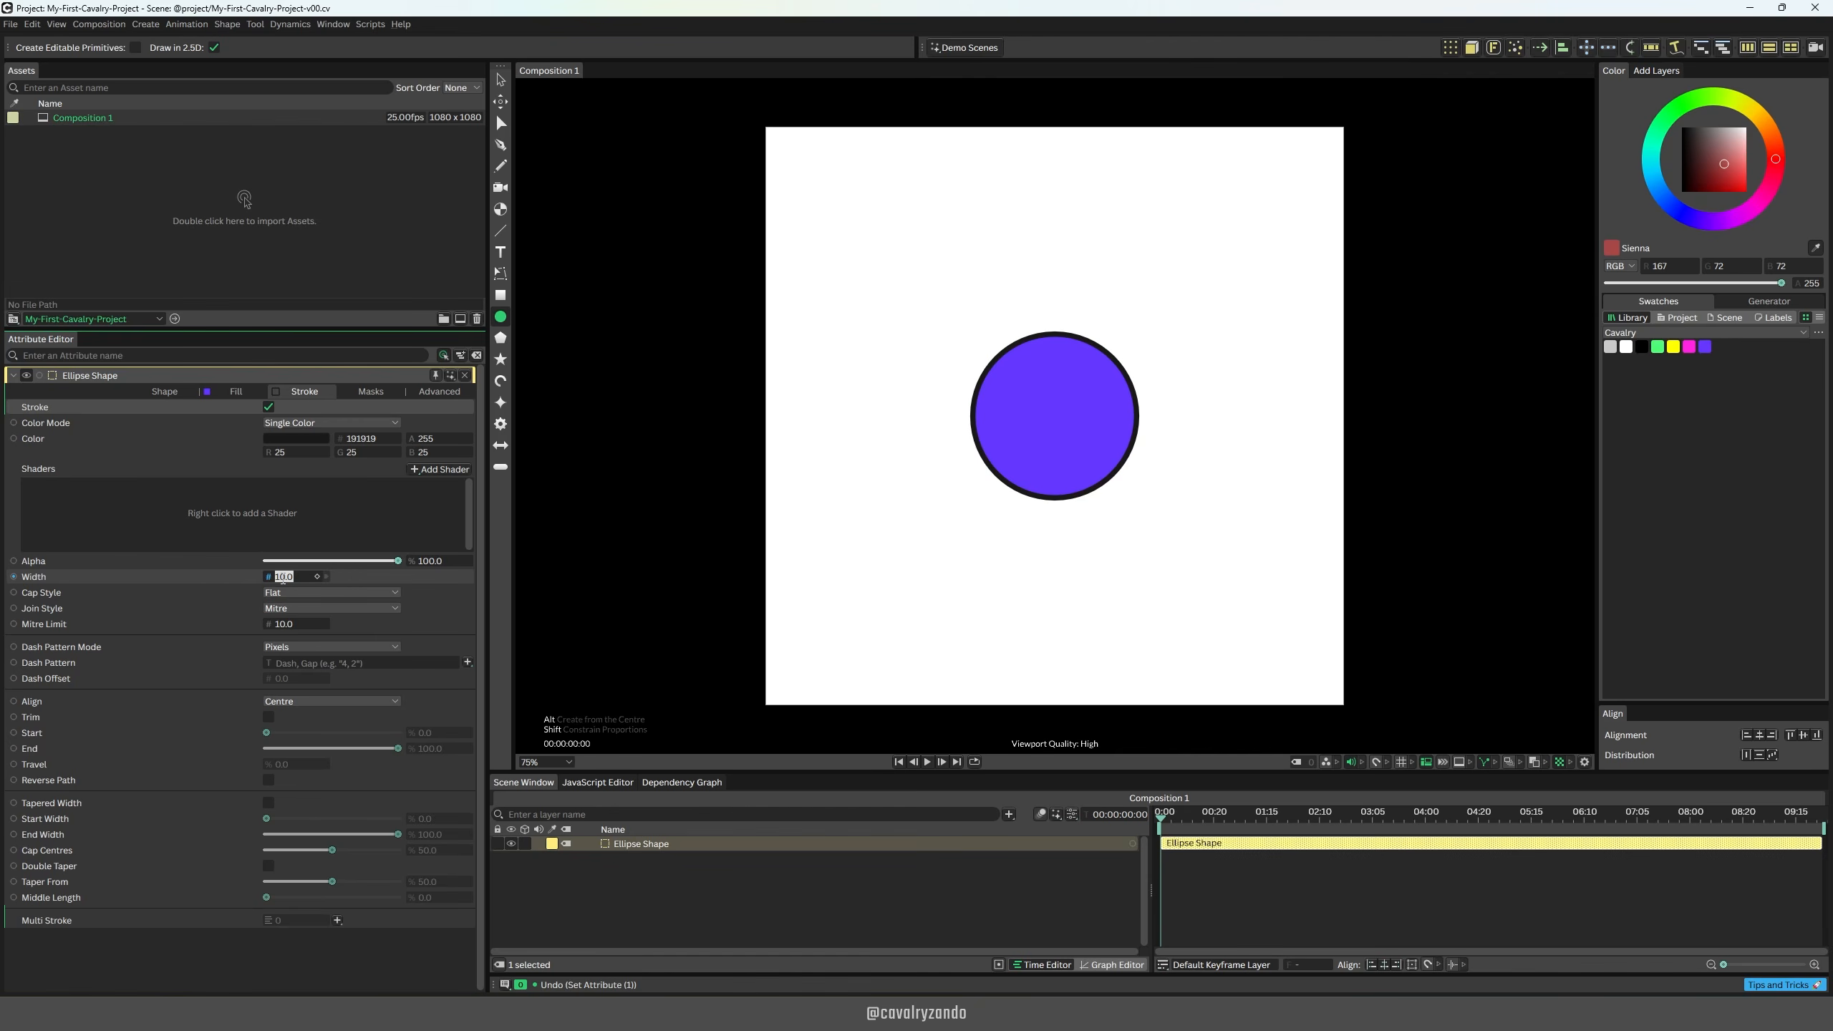
Step: Search the layers for "background" and add a Background Shape to the composition
left_click(156, 28)
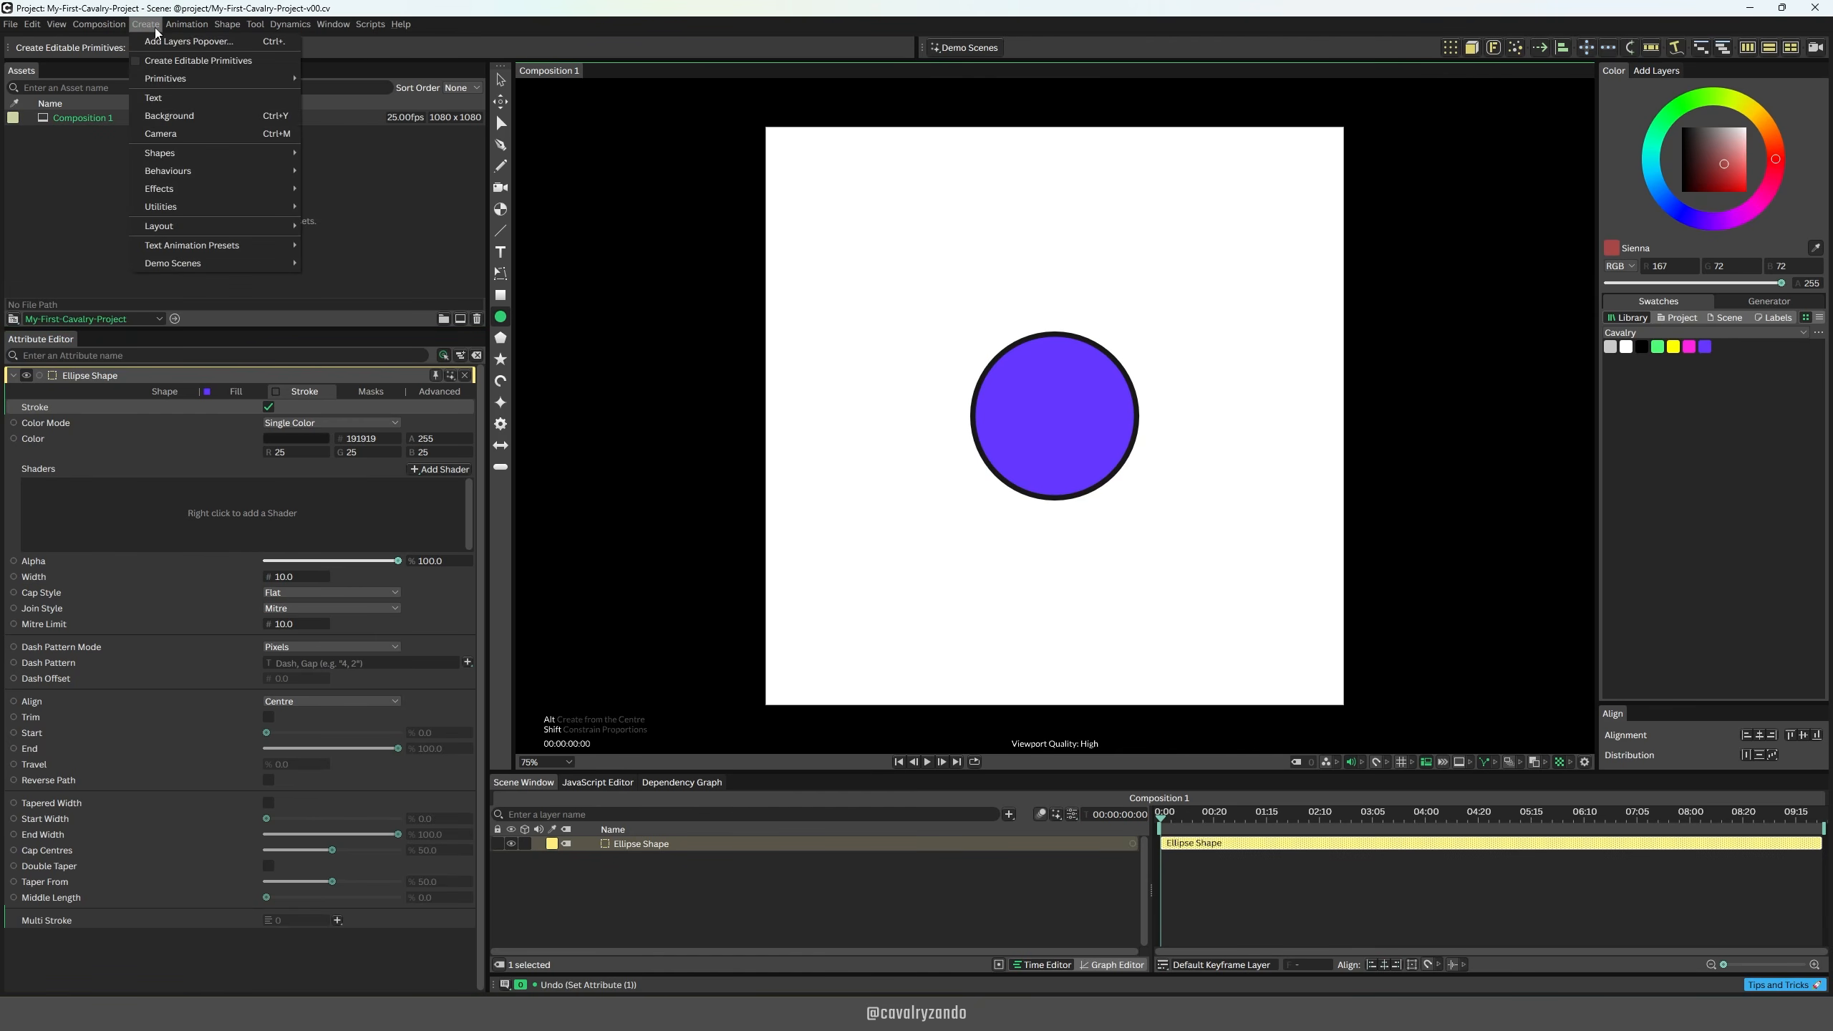
left_click(156, 28)
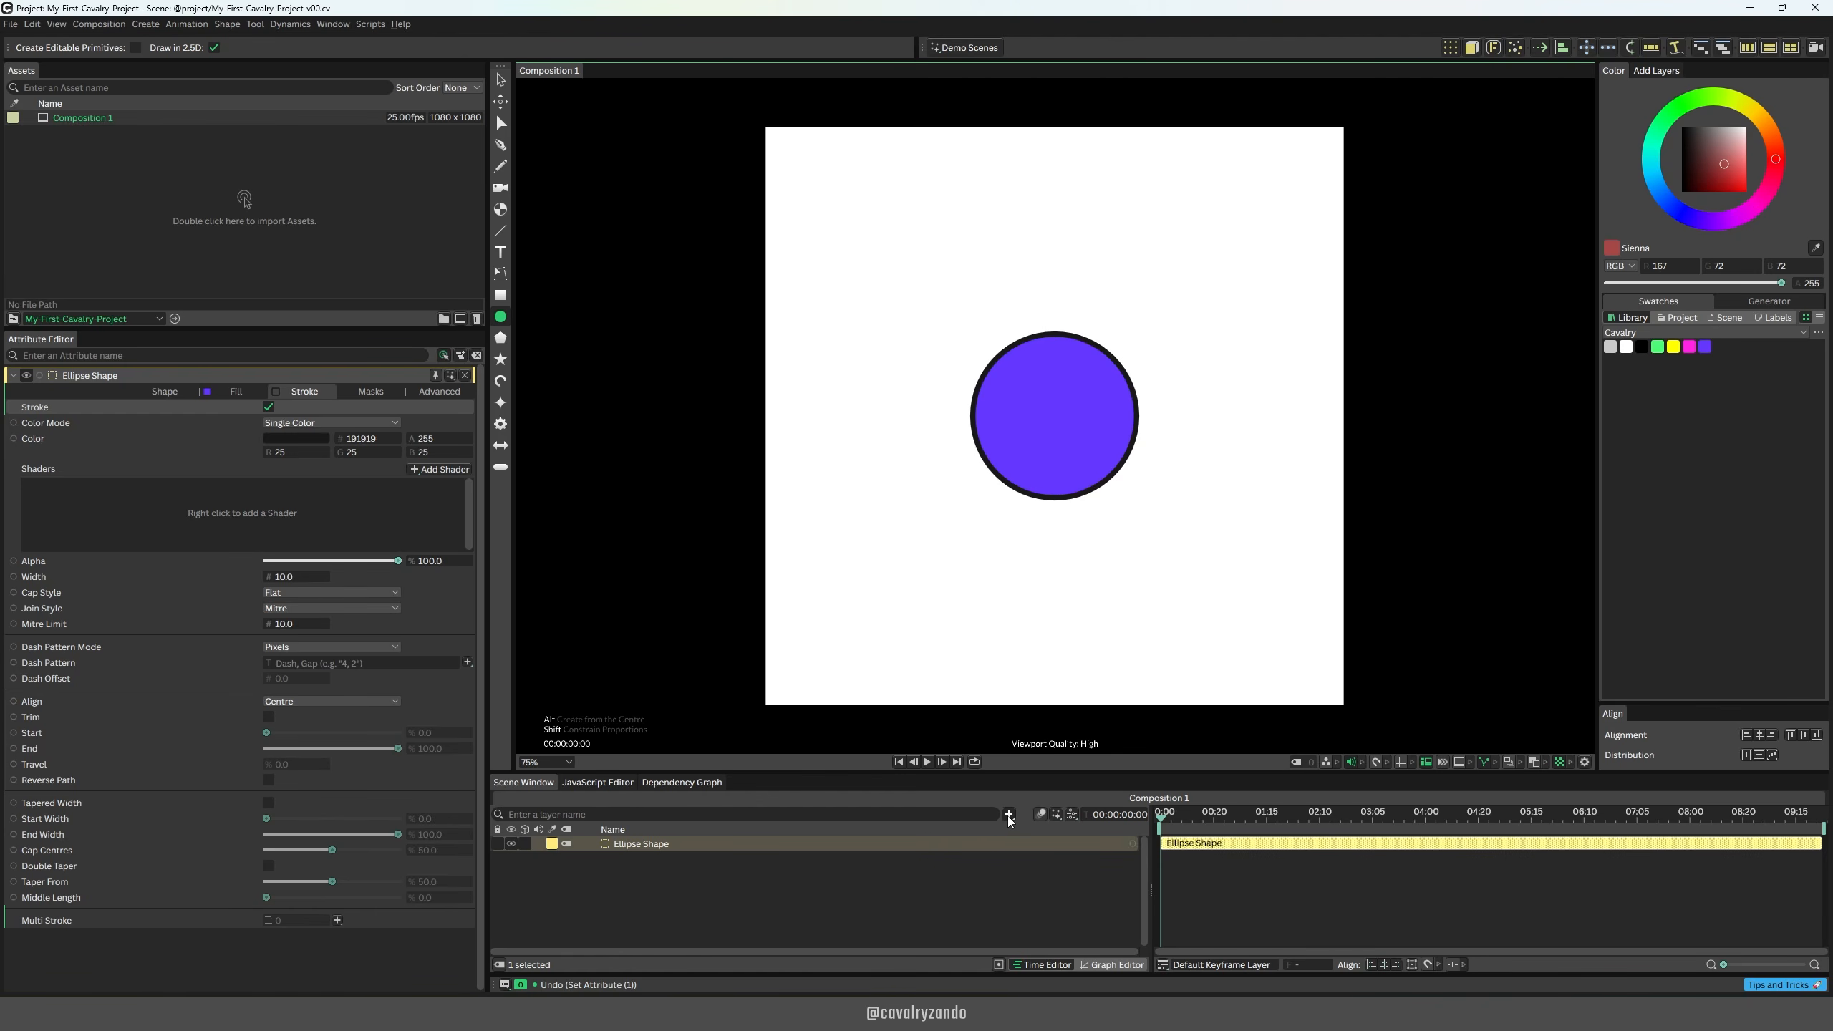
key("ctrl")
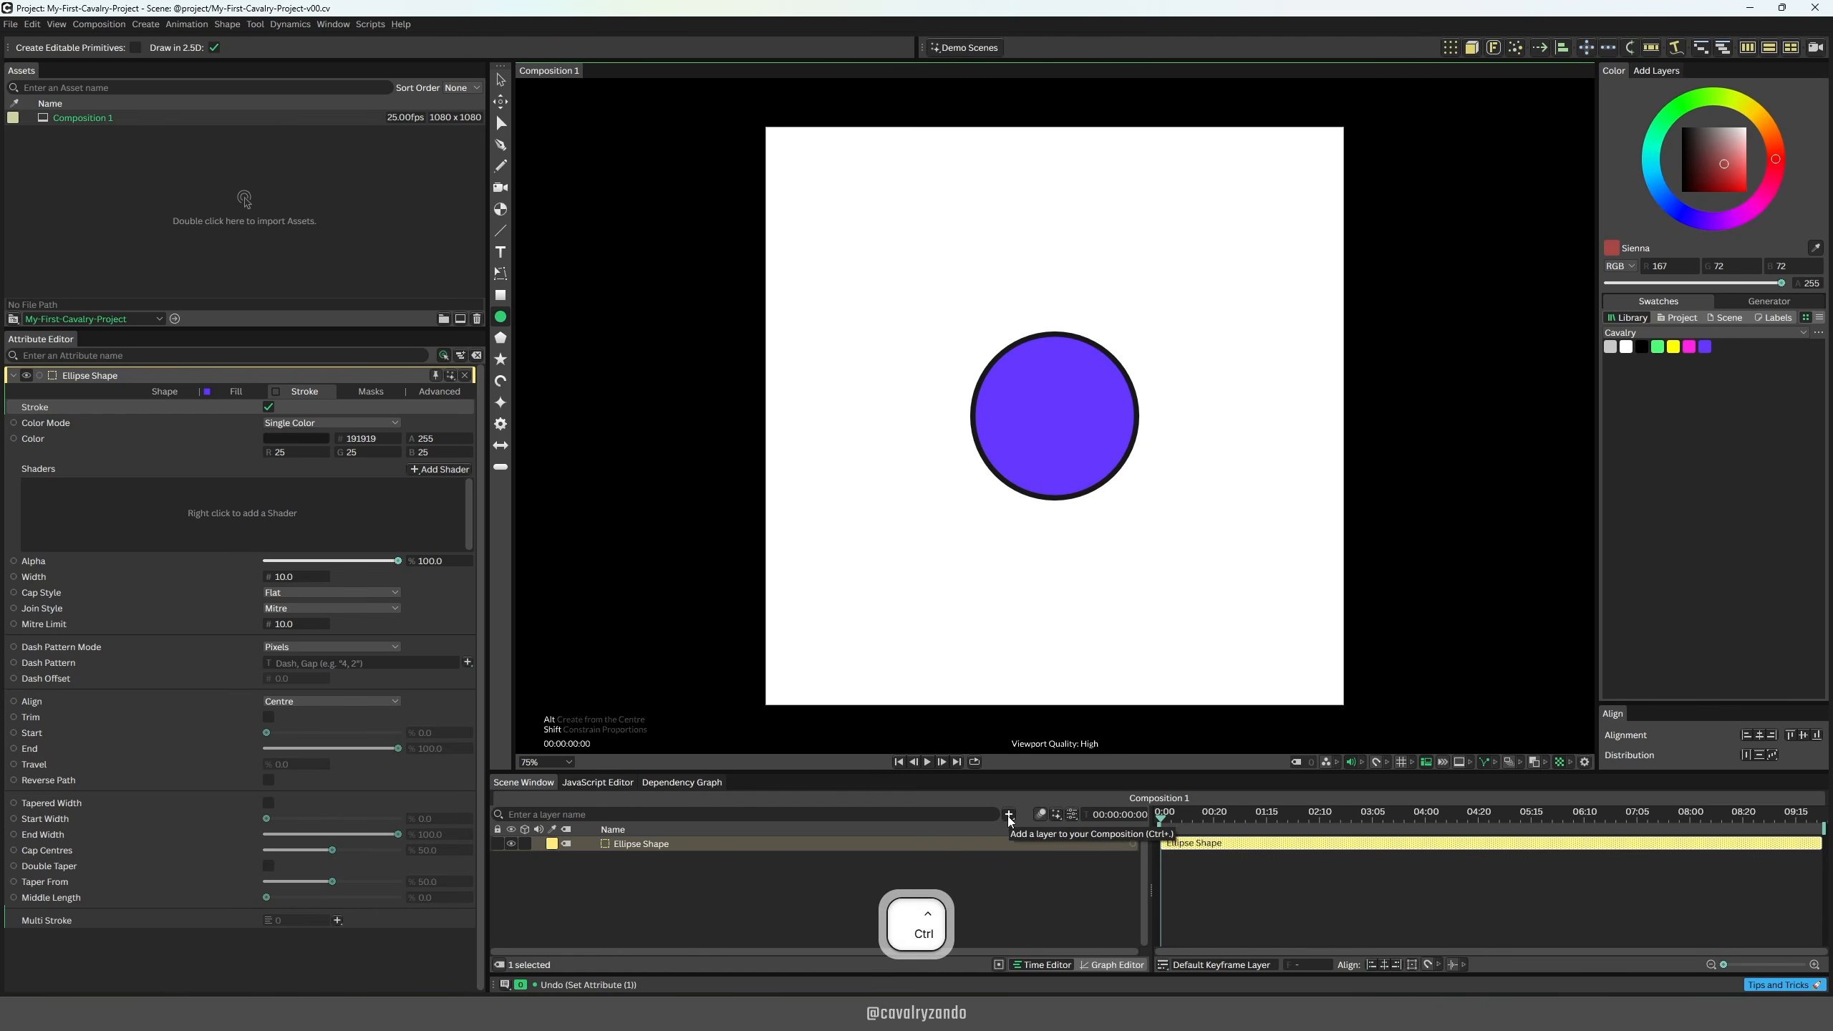
key("ctrl+period")
type("b")
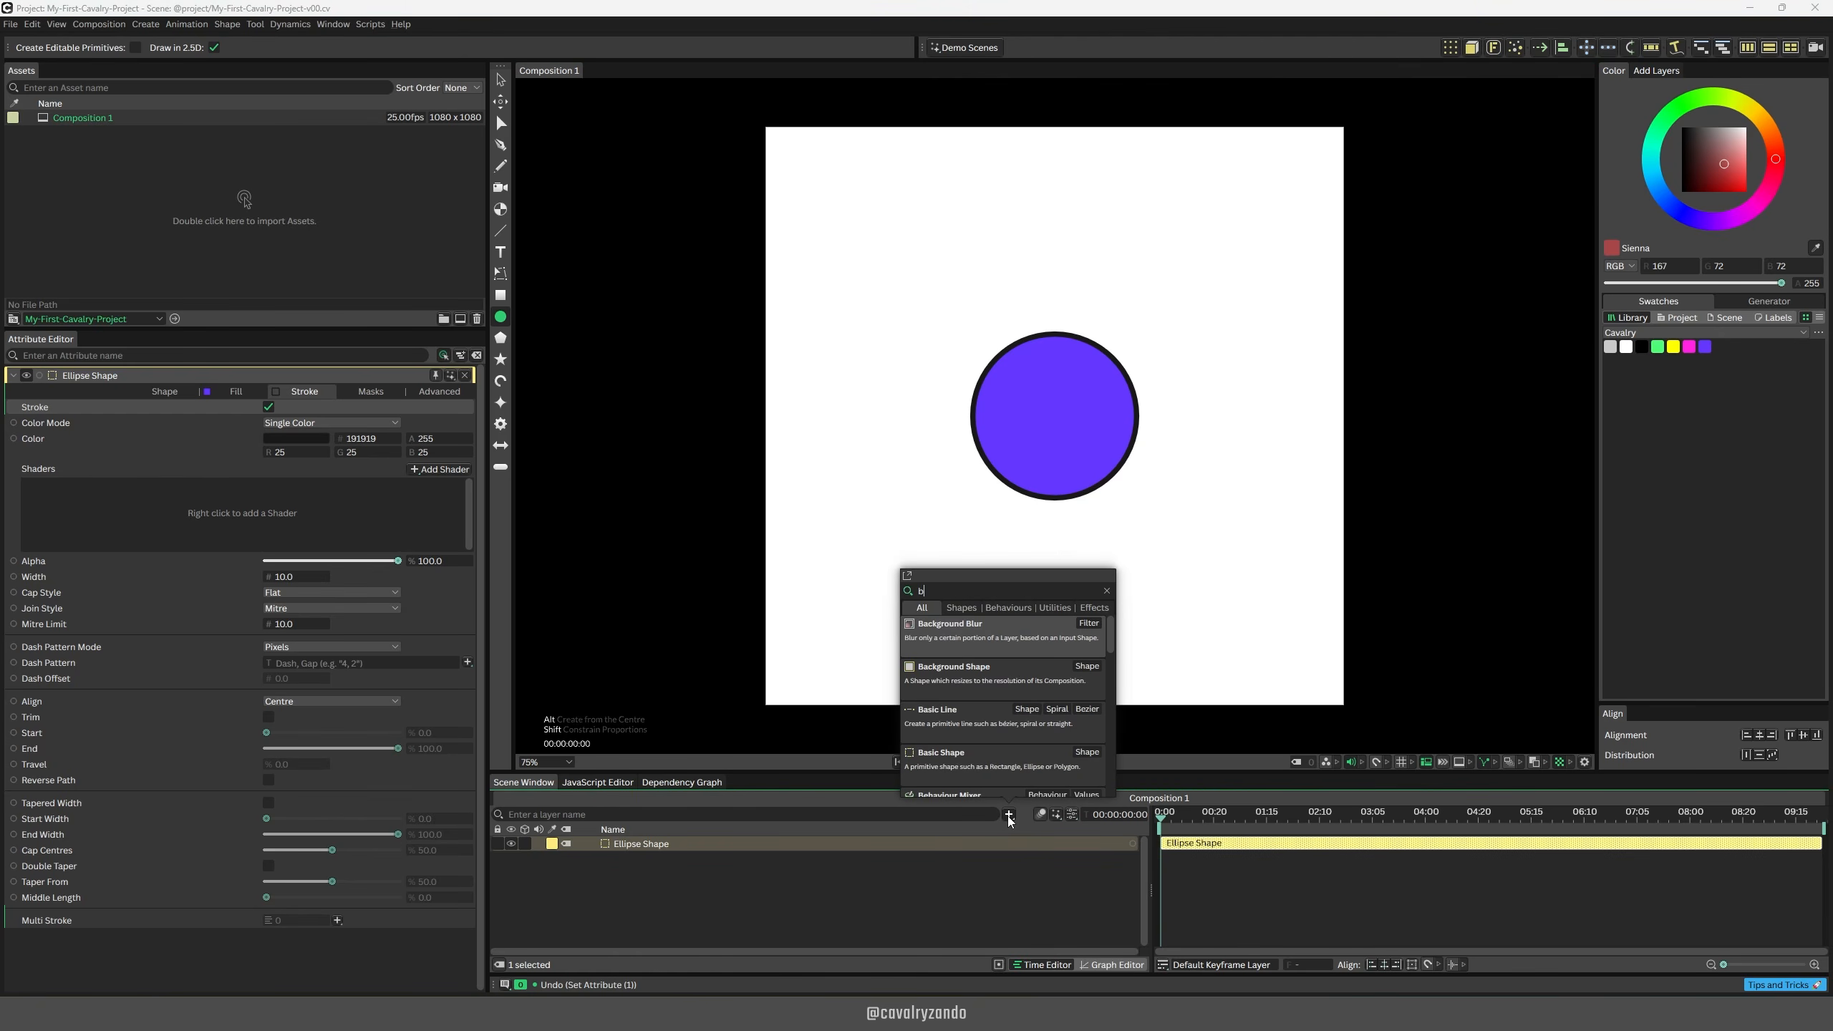
type("ackground")
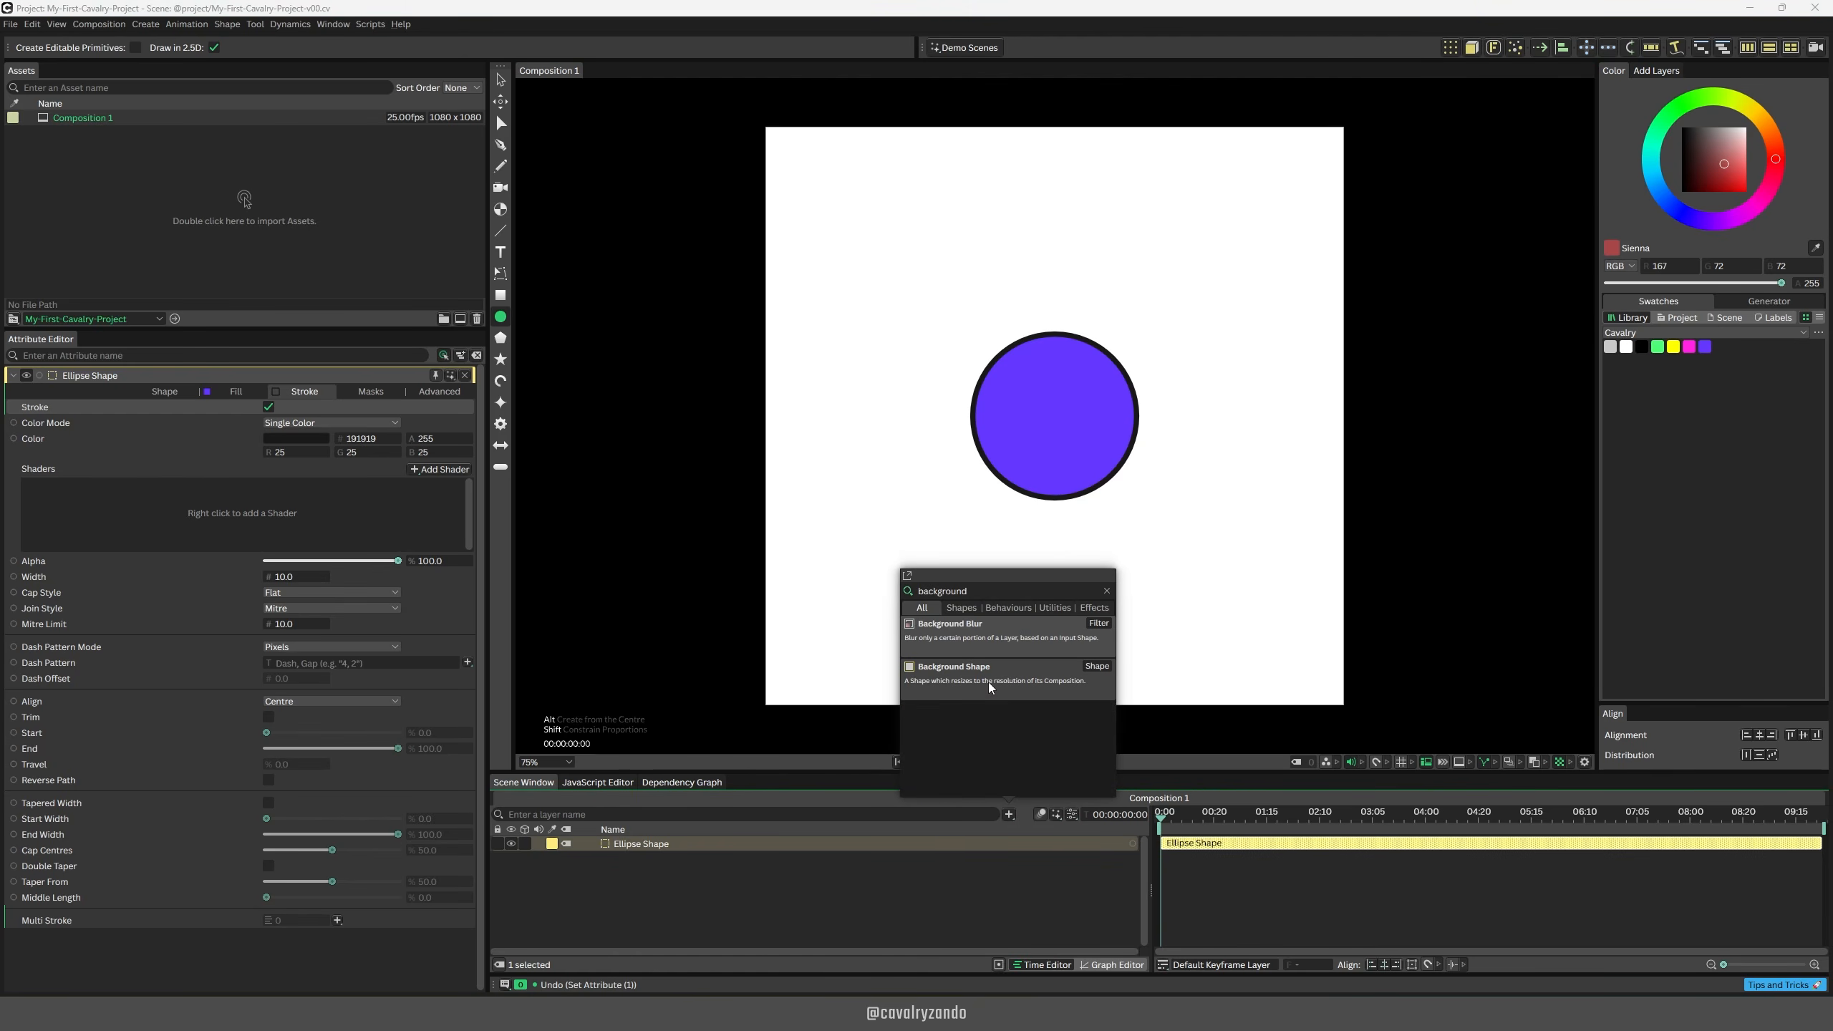
left_click(974, 673)
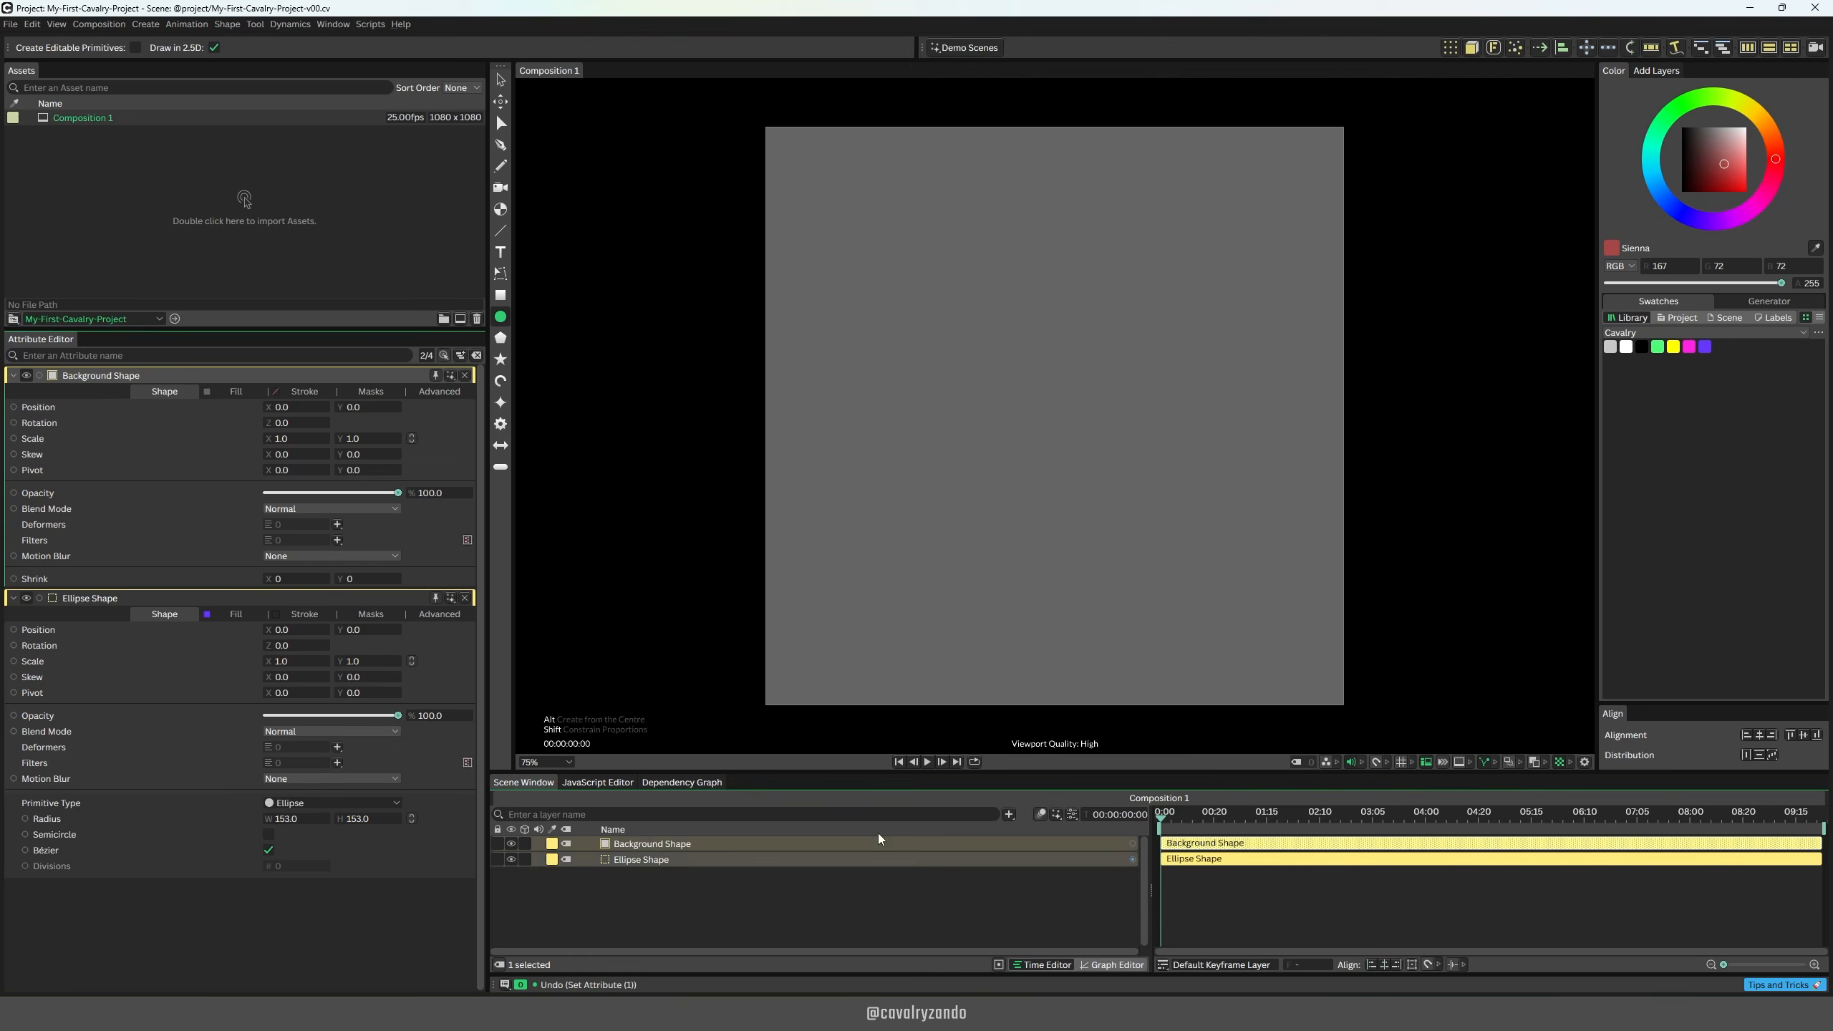
Step: Fill the background with green from the Cavalry swatches and move its layer beneath the ellipse
left_click_drag(1658, 346, 966, 327)
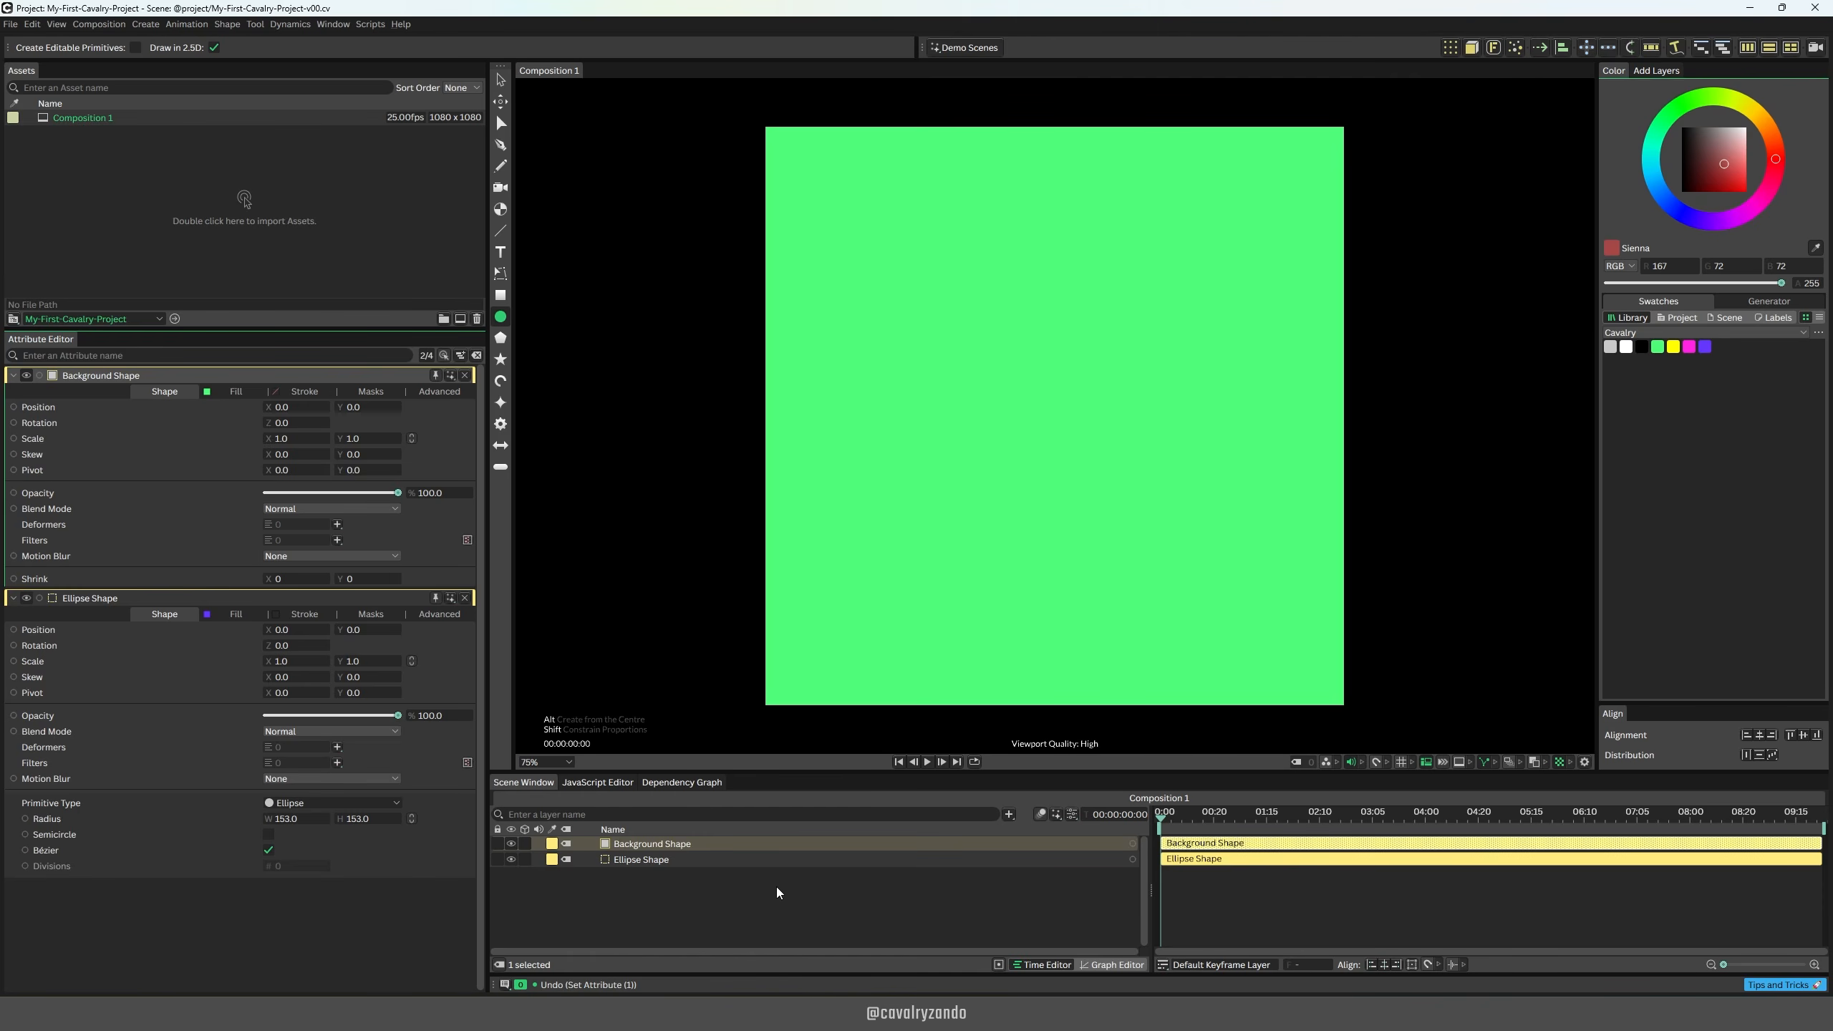
left_click_drag(694, 846, 692, 882)
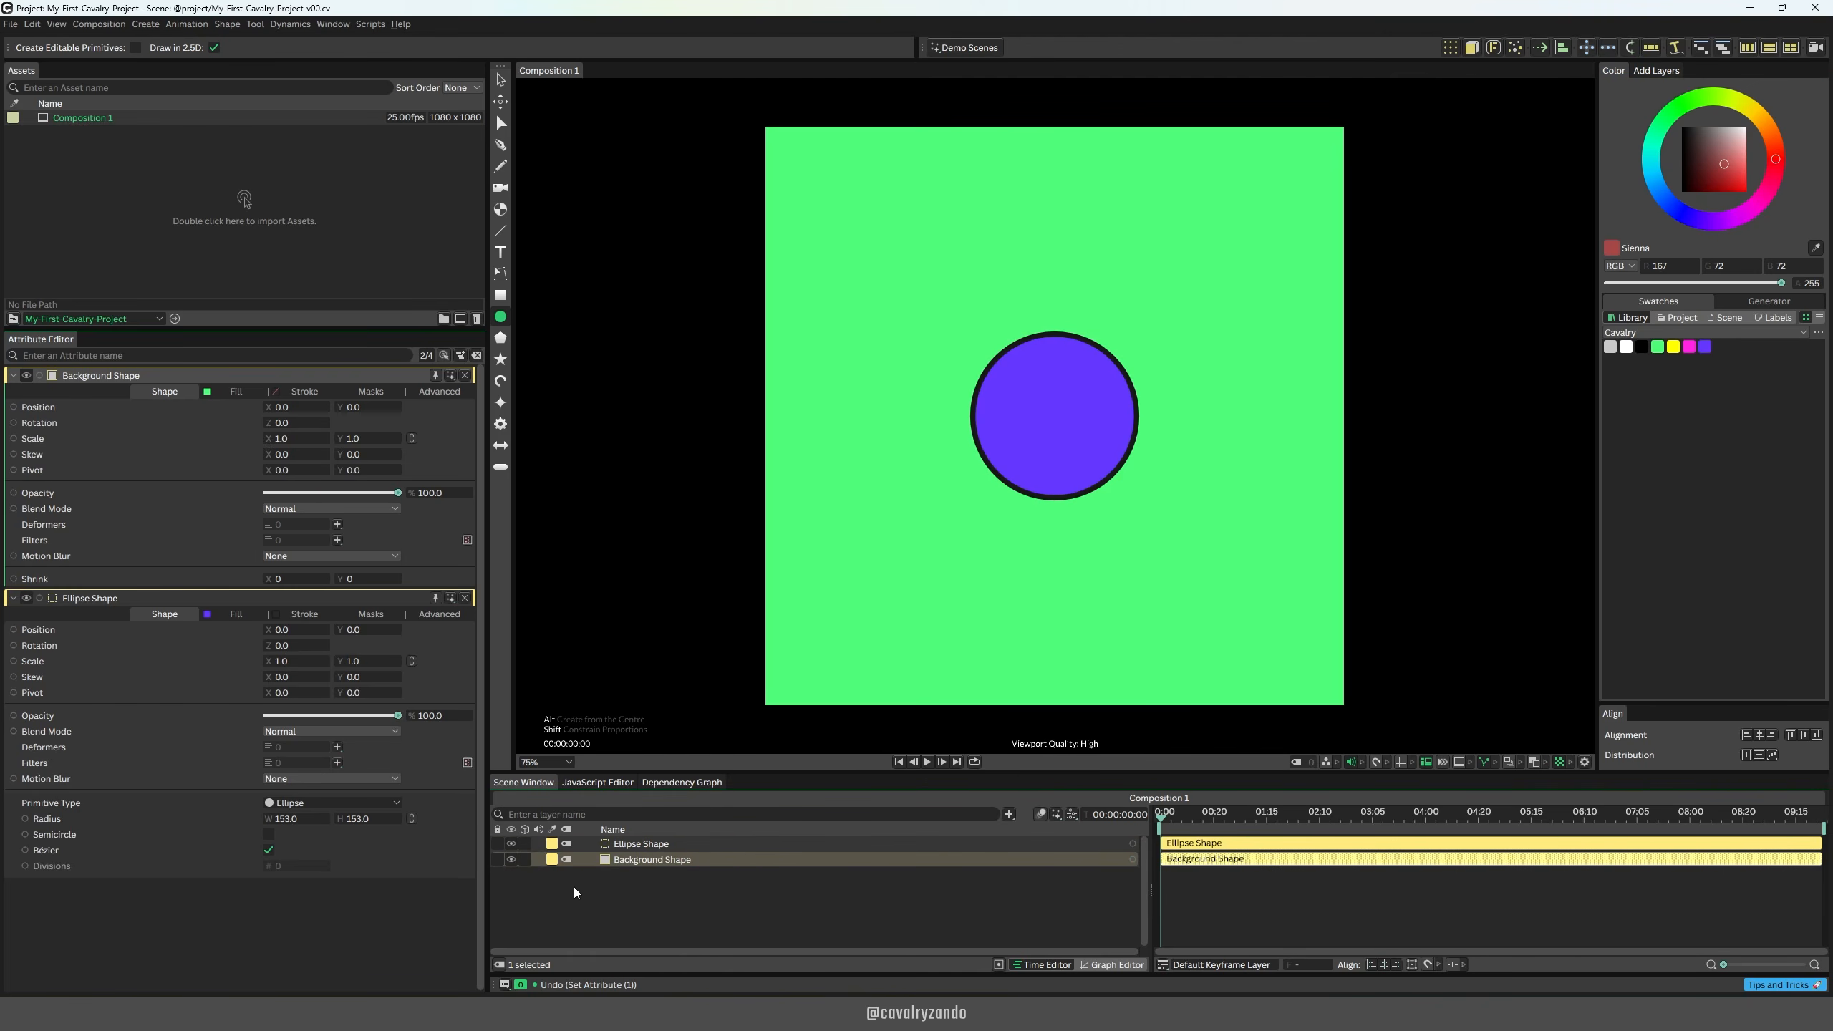
Step: Toggle the visibility of the ellipse and background layers off and on, and lock the background layer
left_click(510, 843)
left_click(510, 843)
left_click(512, 858)
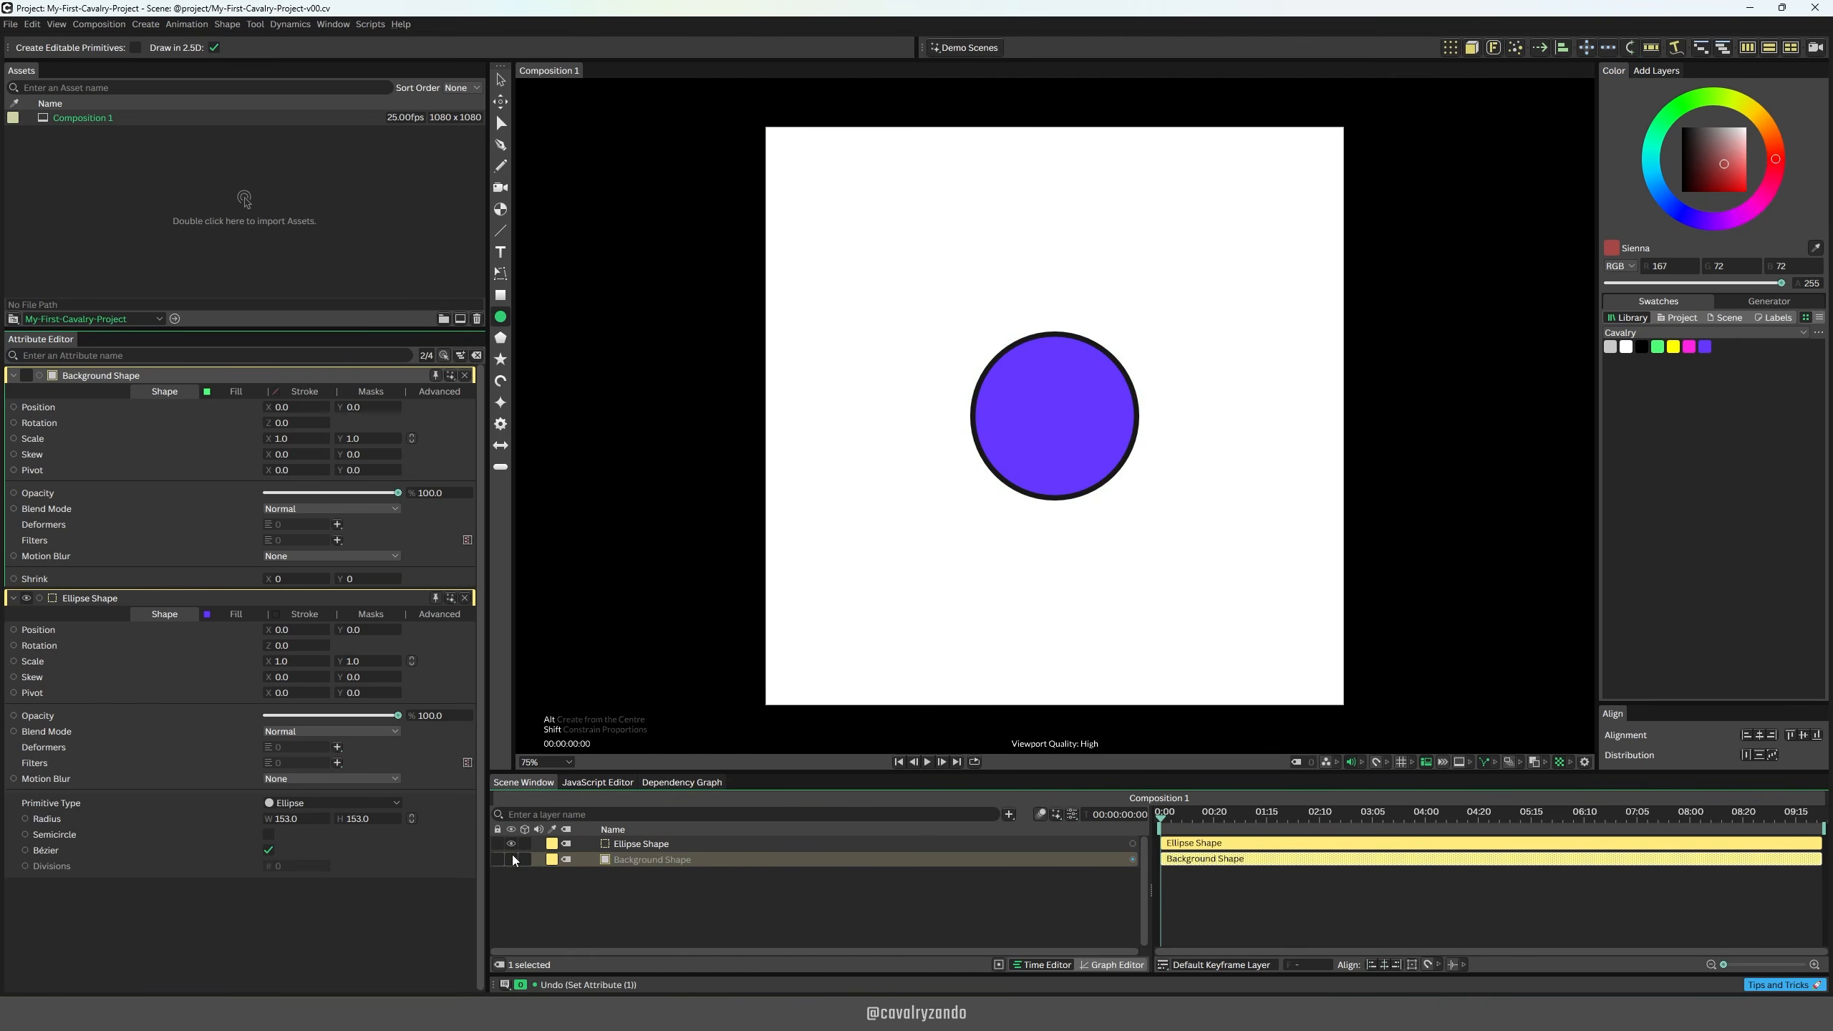
left_click(512, 859)
left_click(497, 860)
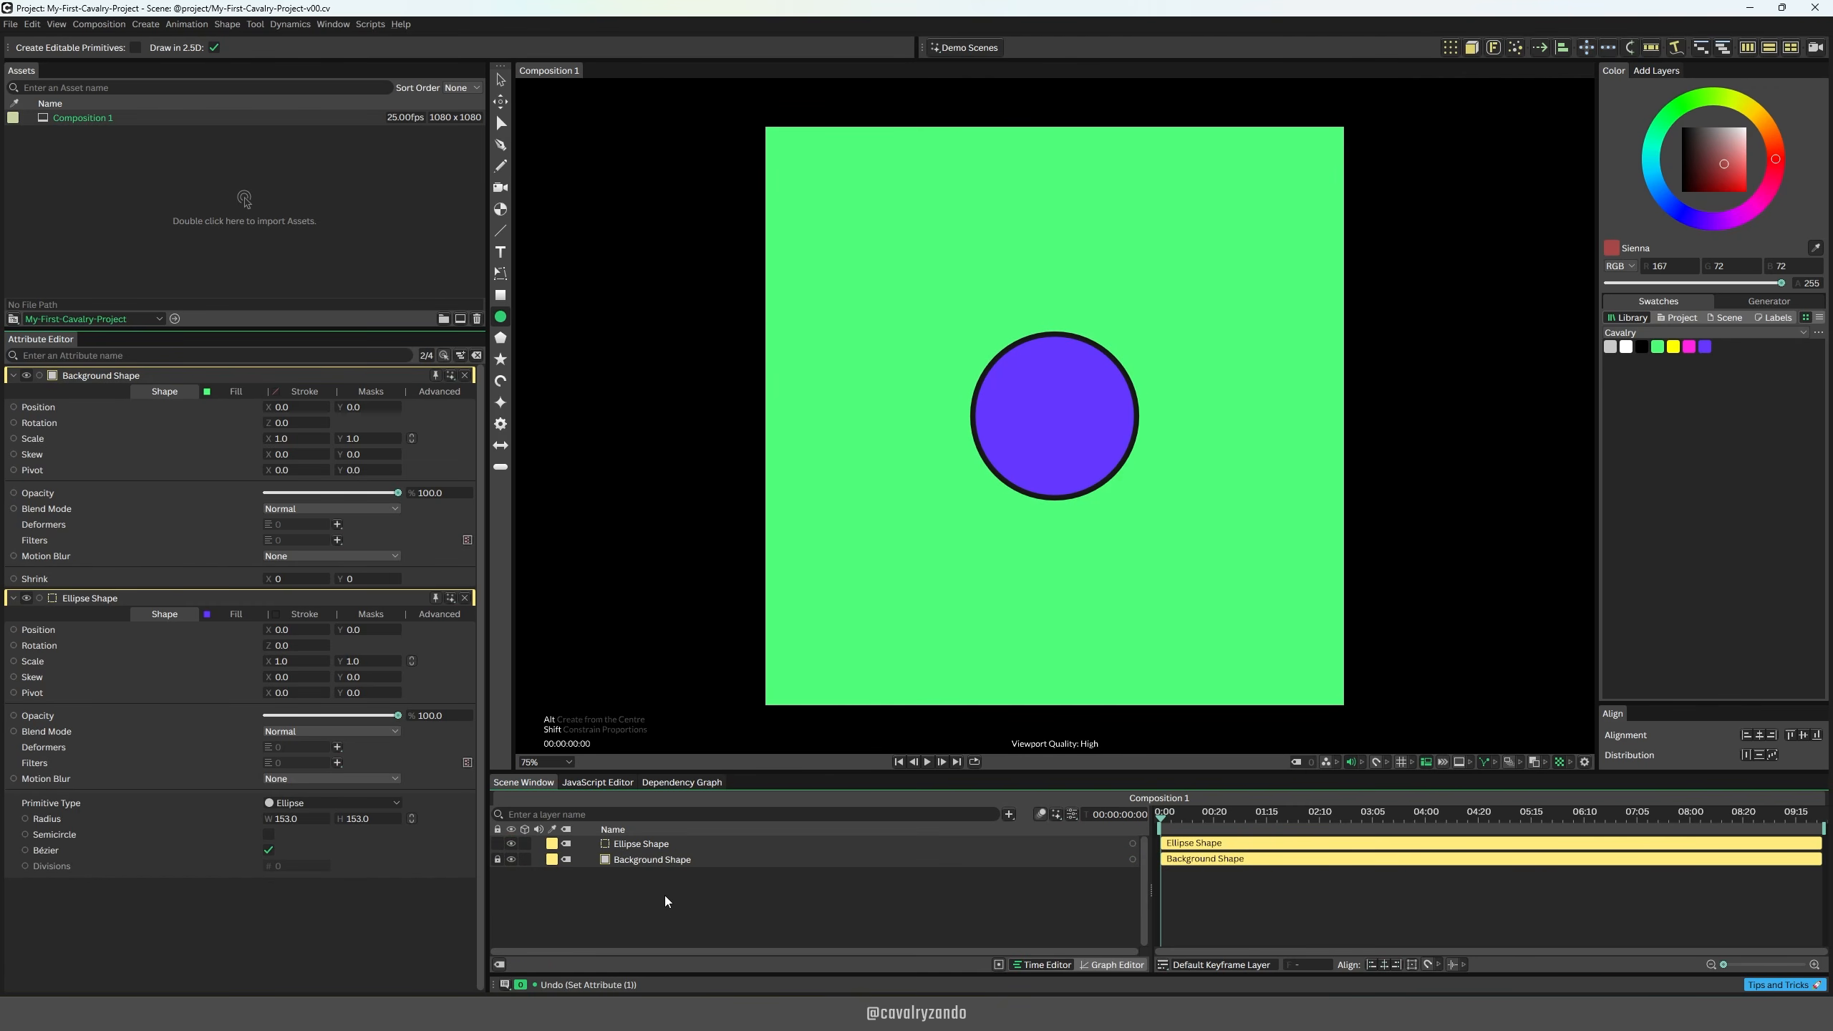
Step: Create a Super Ellipse at the composition's centre and change its primitive type to Super Shape
left_click(500, 406, "alt")
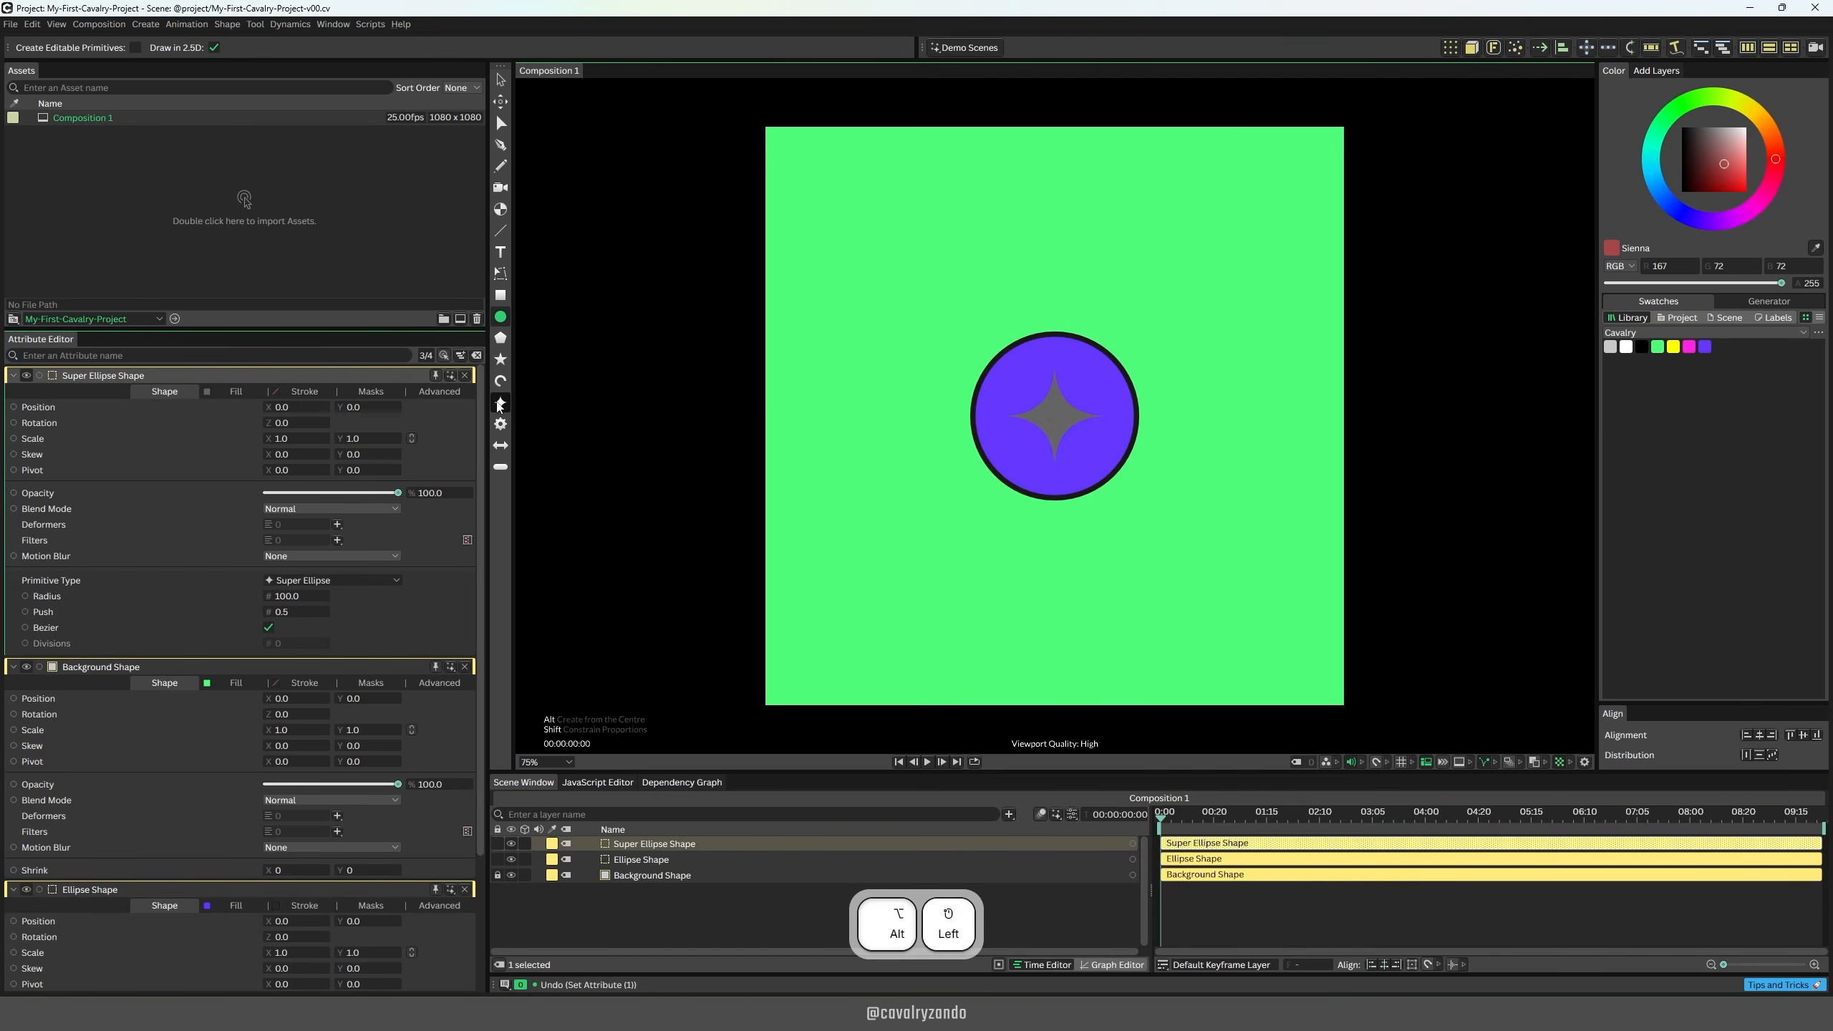
left_click(389, 578)
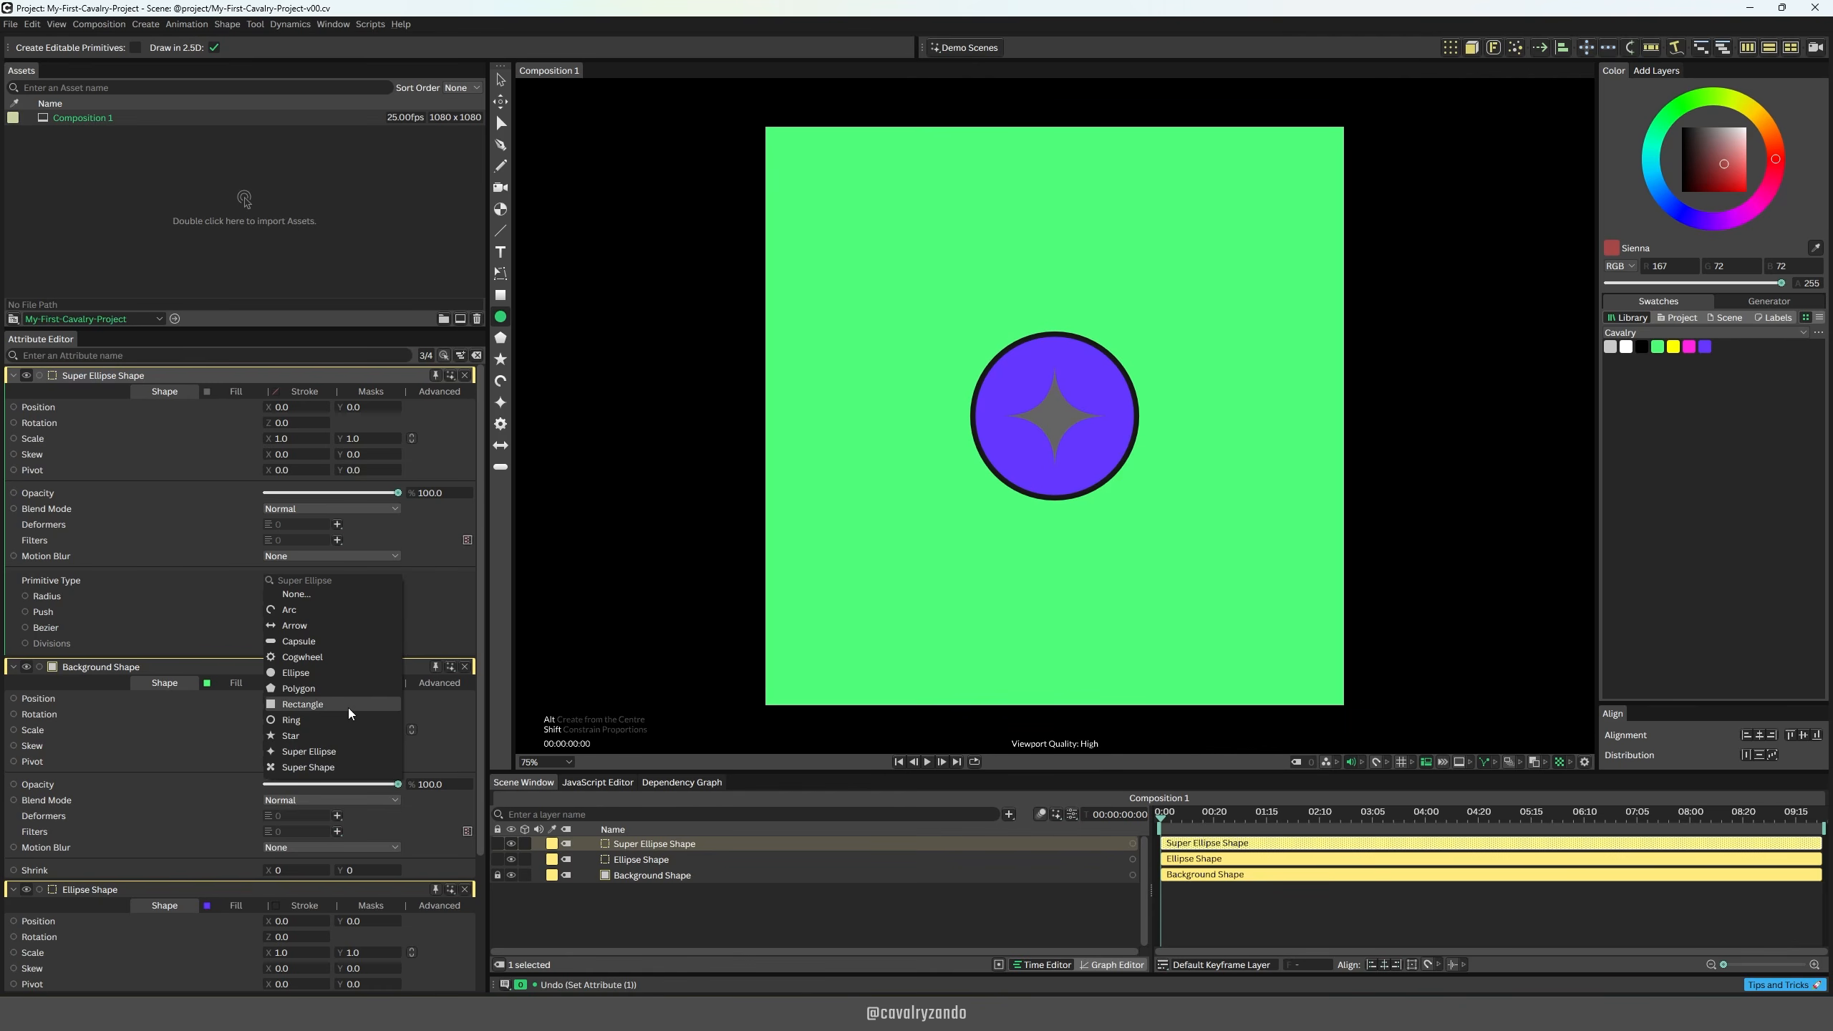
left_click(298, 767)
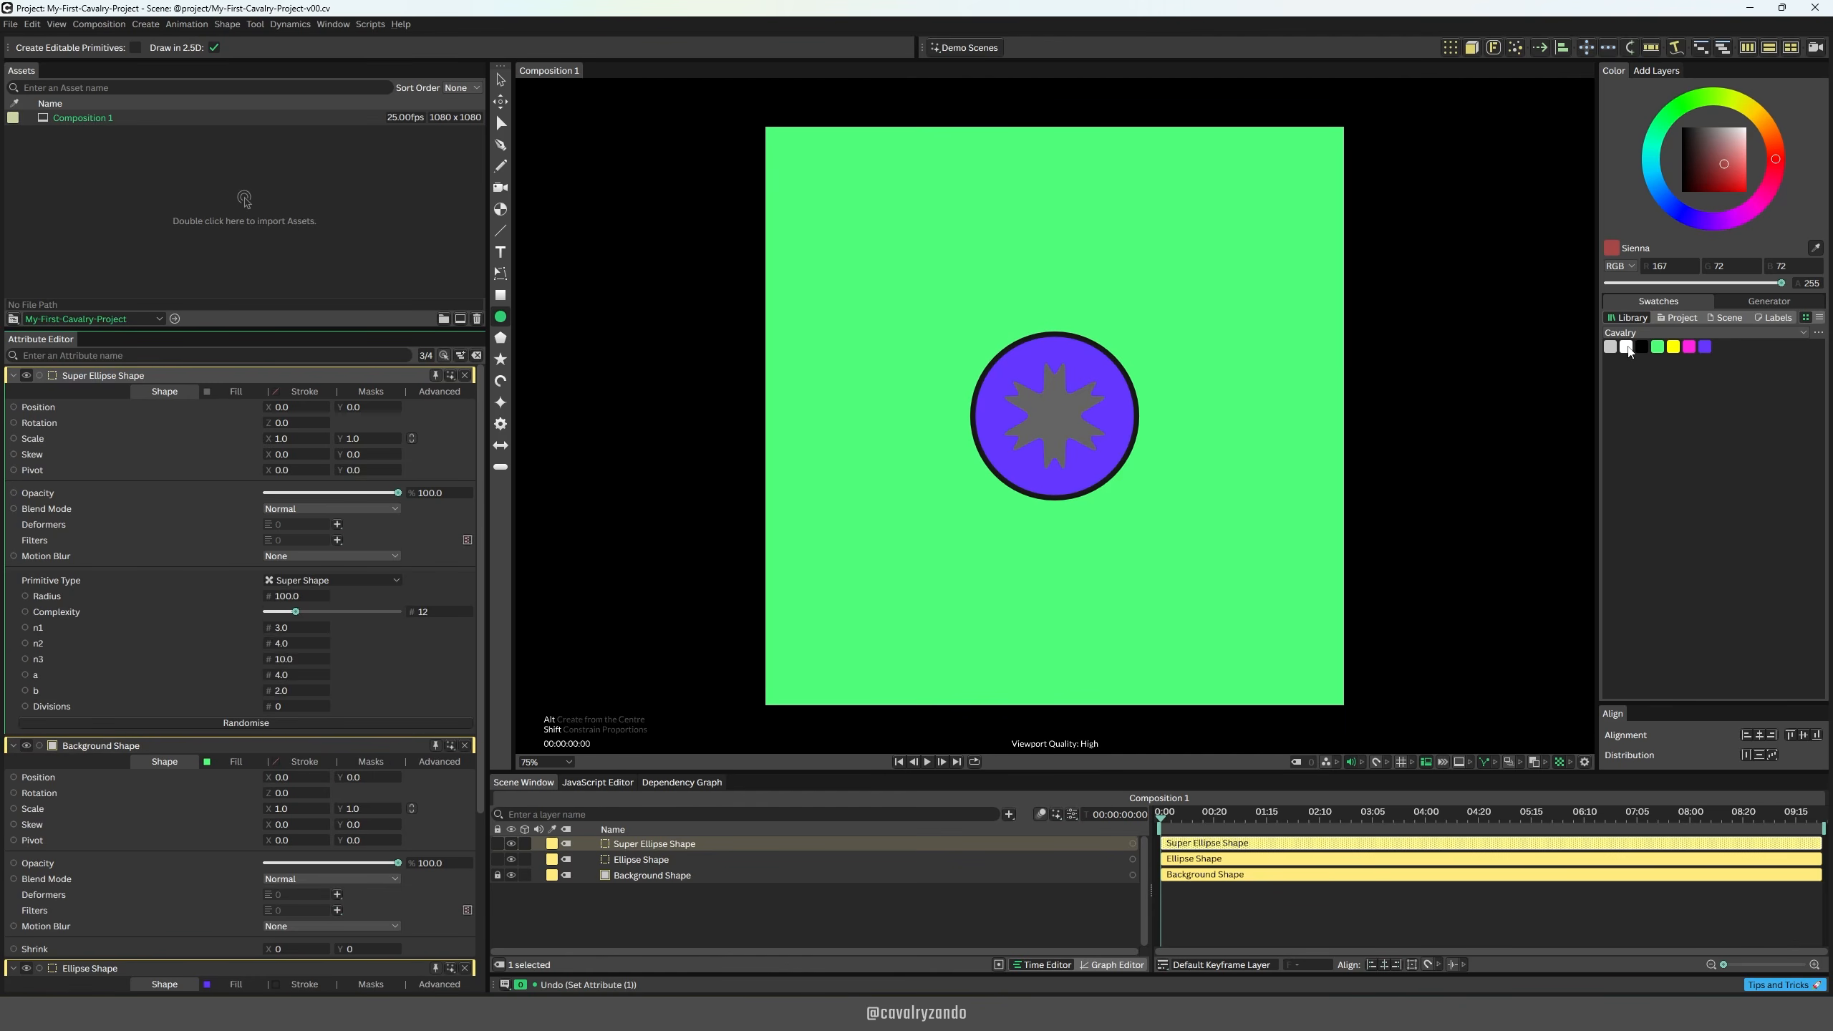
Step: Fill the super shape with white from the Cavalry swatches and enable its stroke with a width of 5
left_click_drag(1627, 347, 1054, 412)
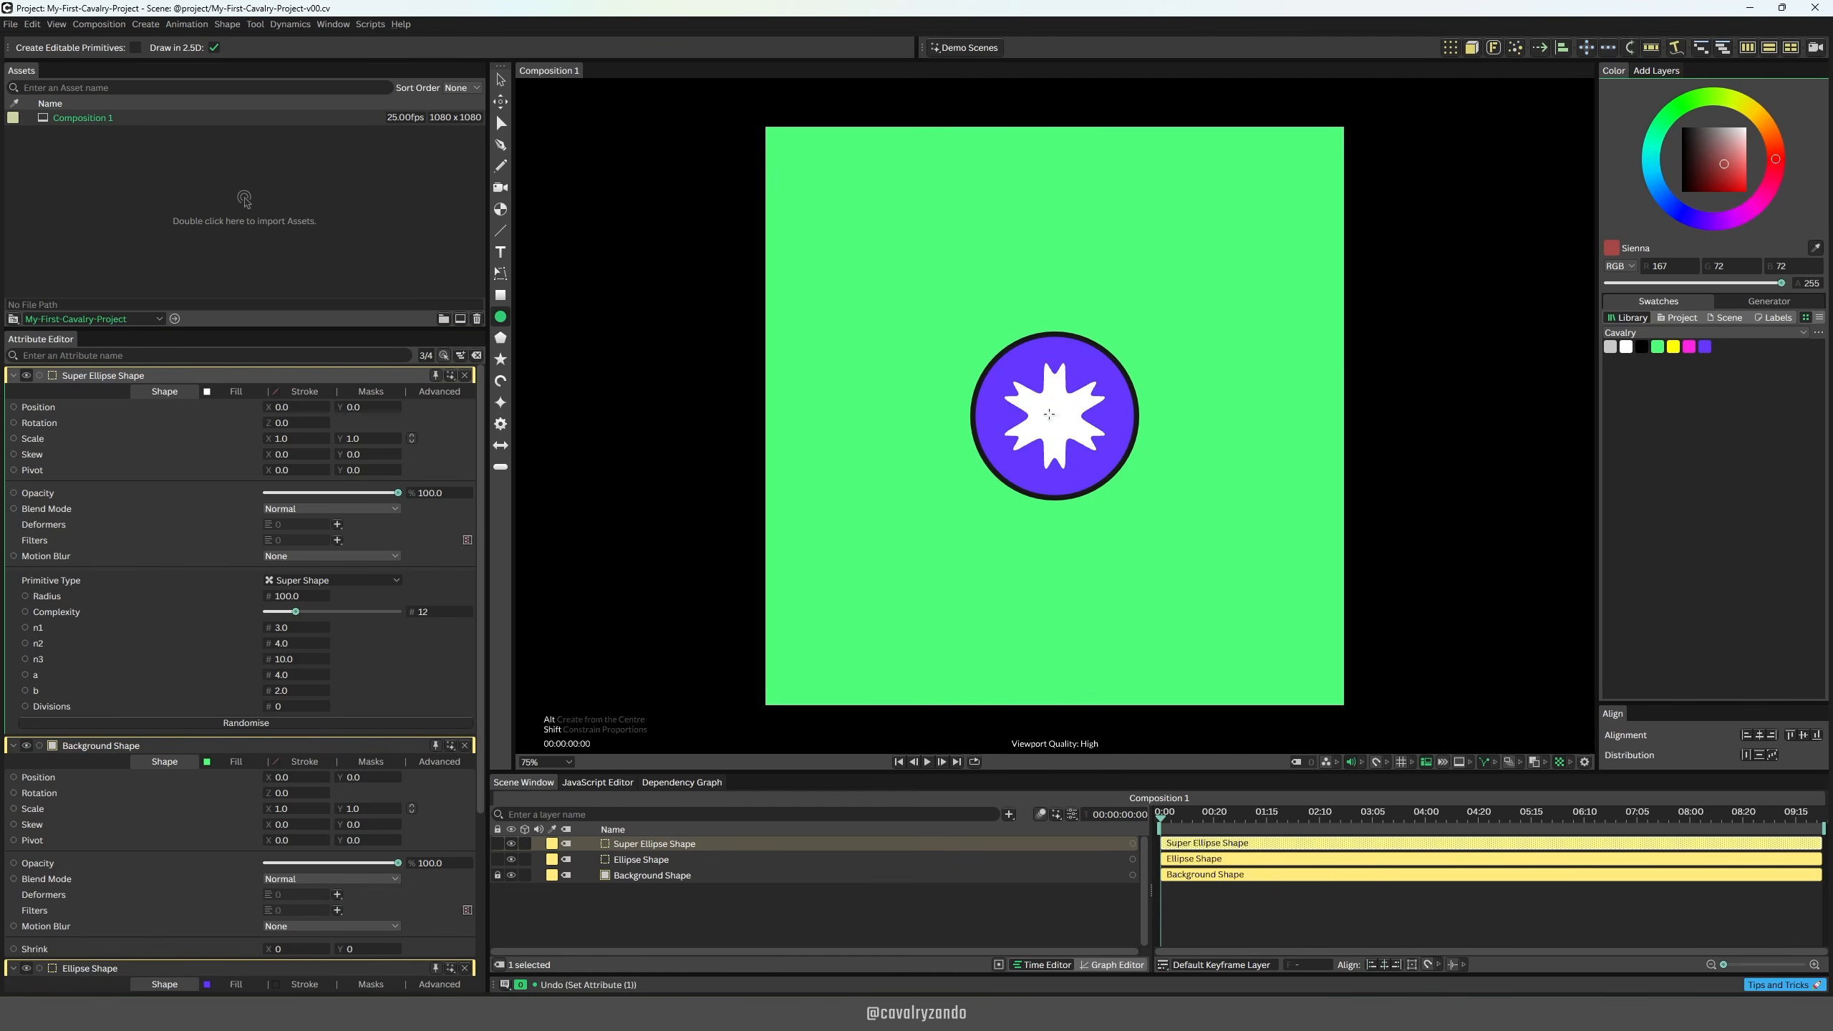
left_click(298, 391)
left_click(267, 408)
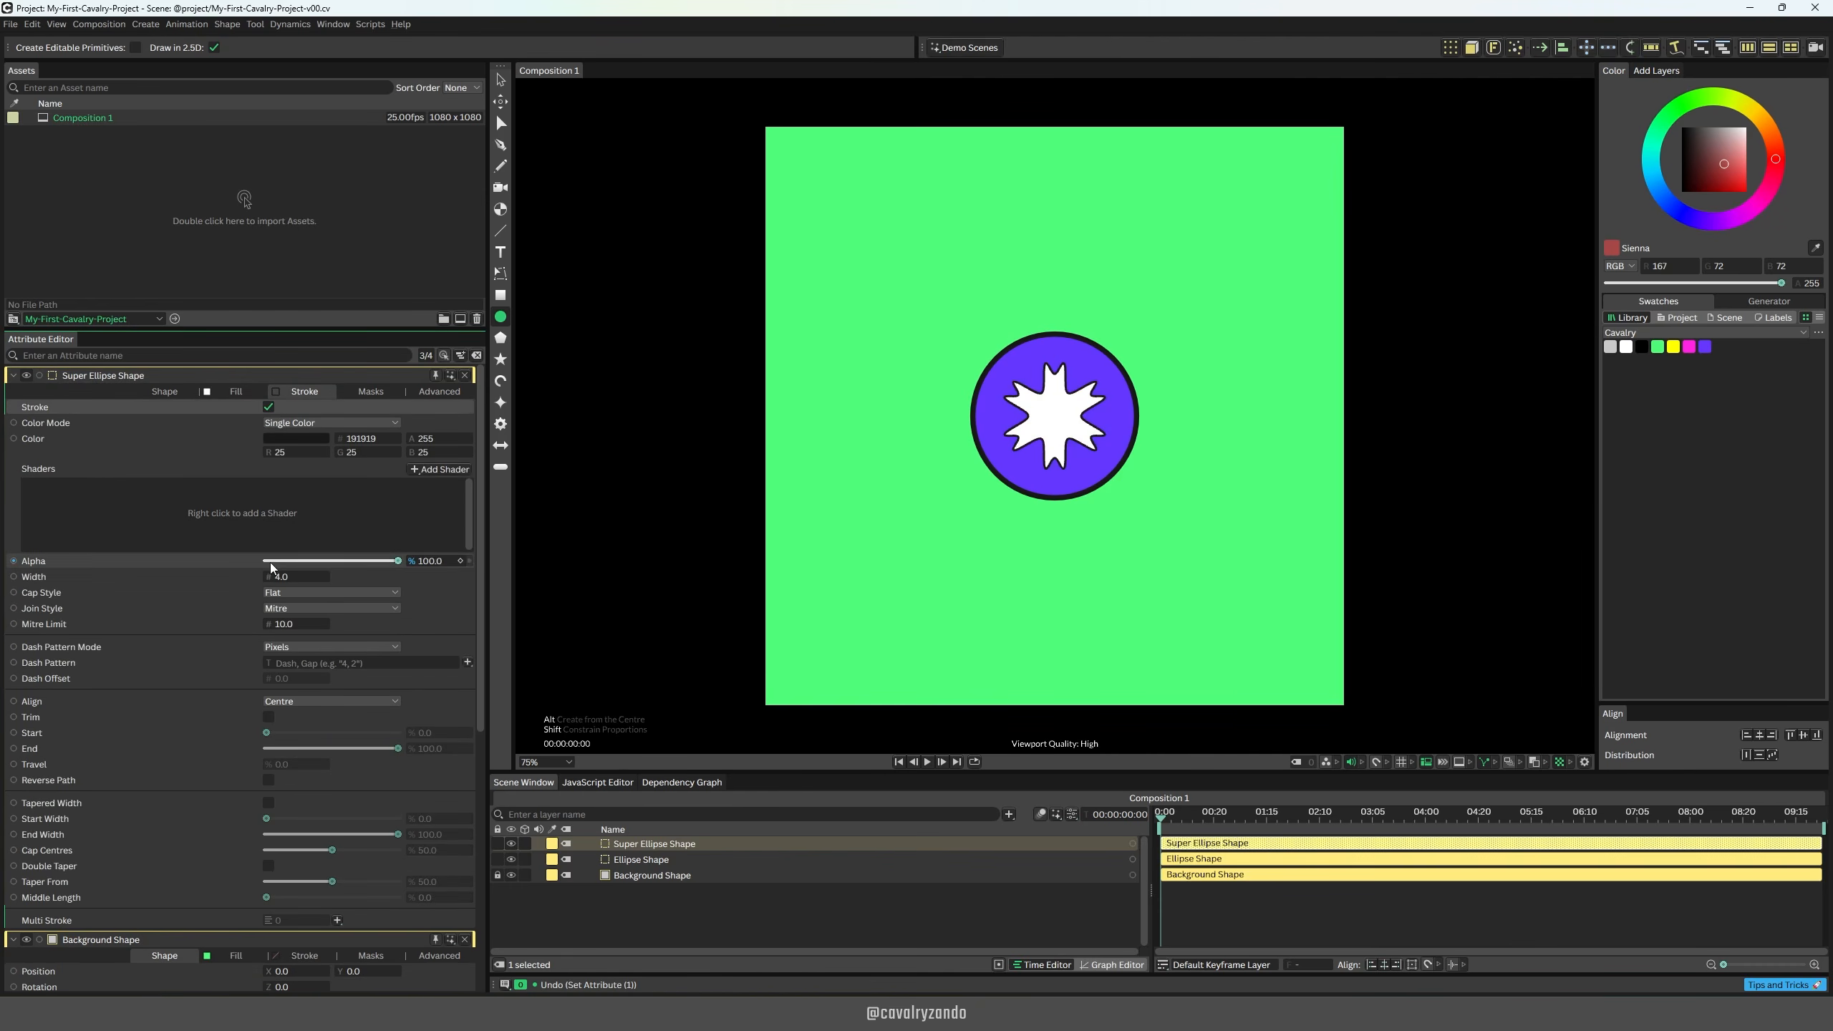
double_click(296, 577)
type("5")
key("Return")
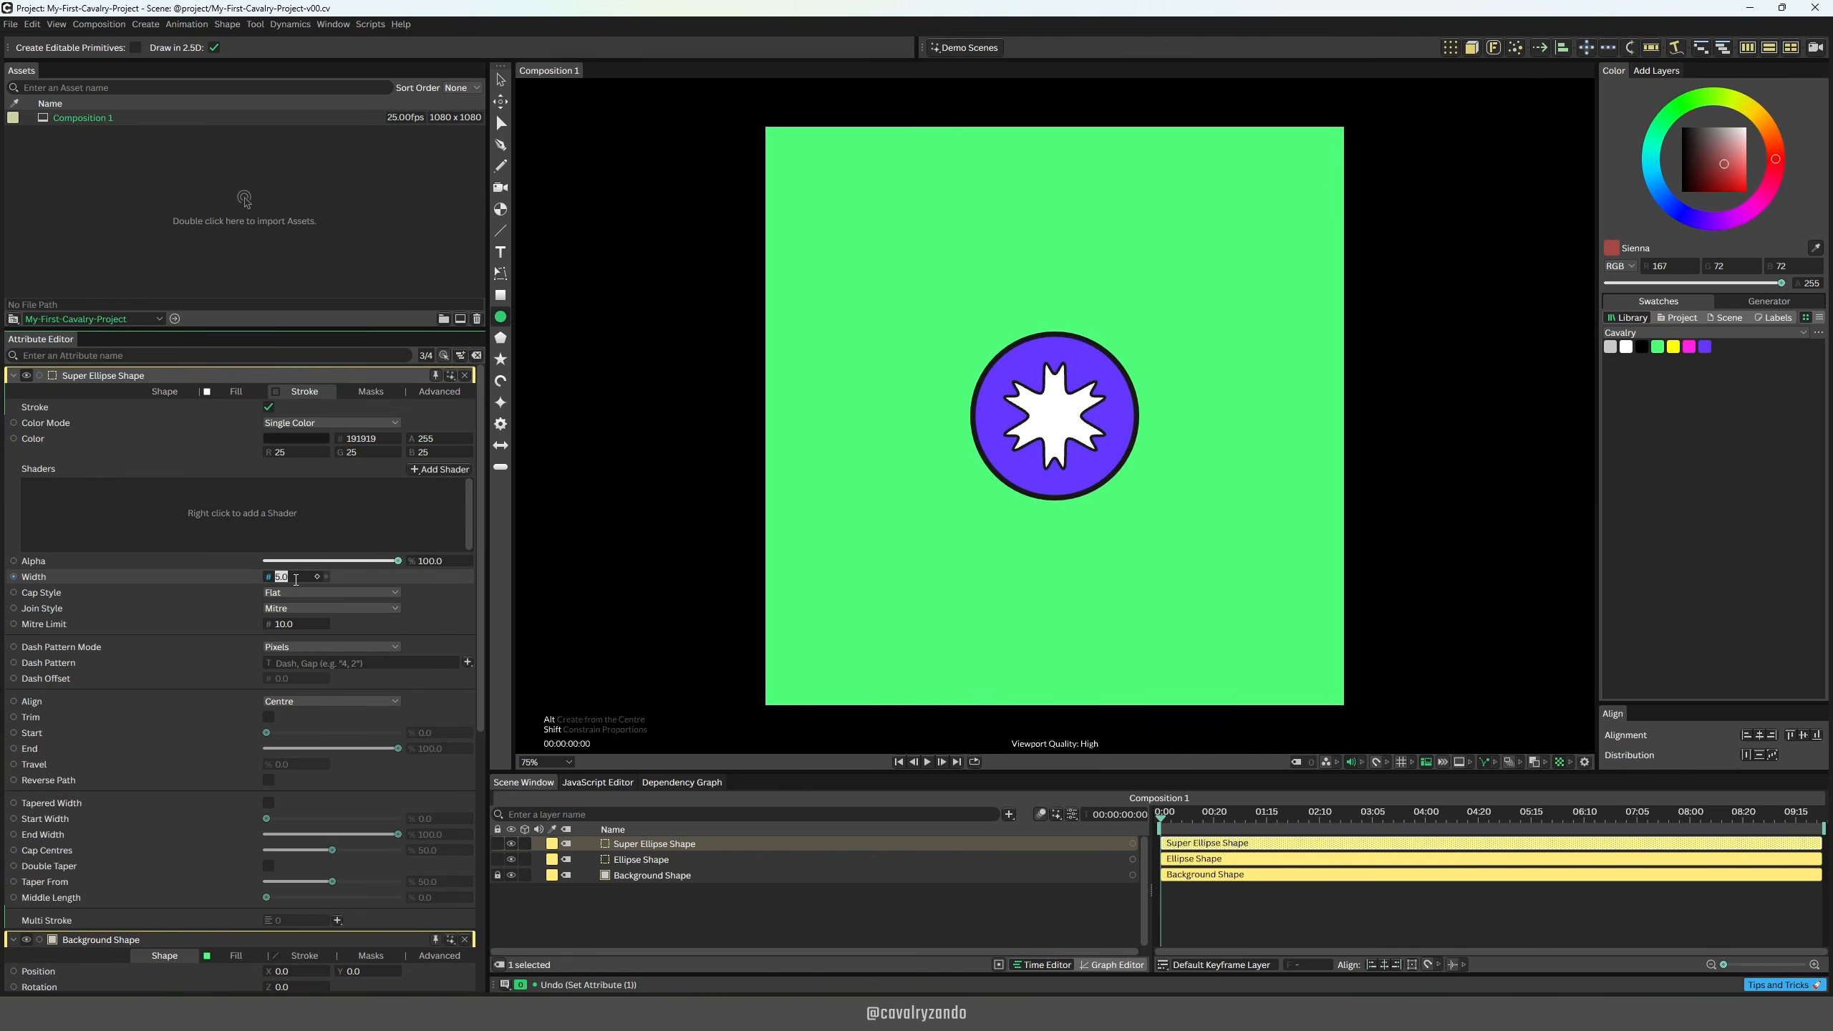
Step: Limit the Attribute Editor to the selected layer and check it by selecting the ellipse and the super shape in turn
left_click(164, 394)
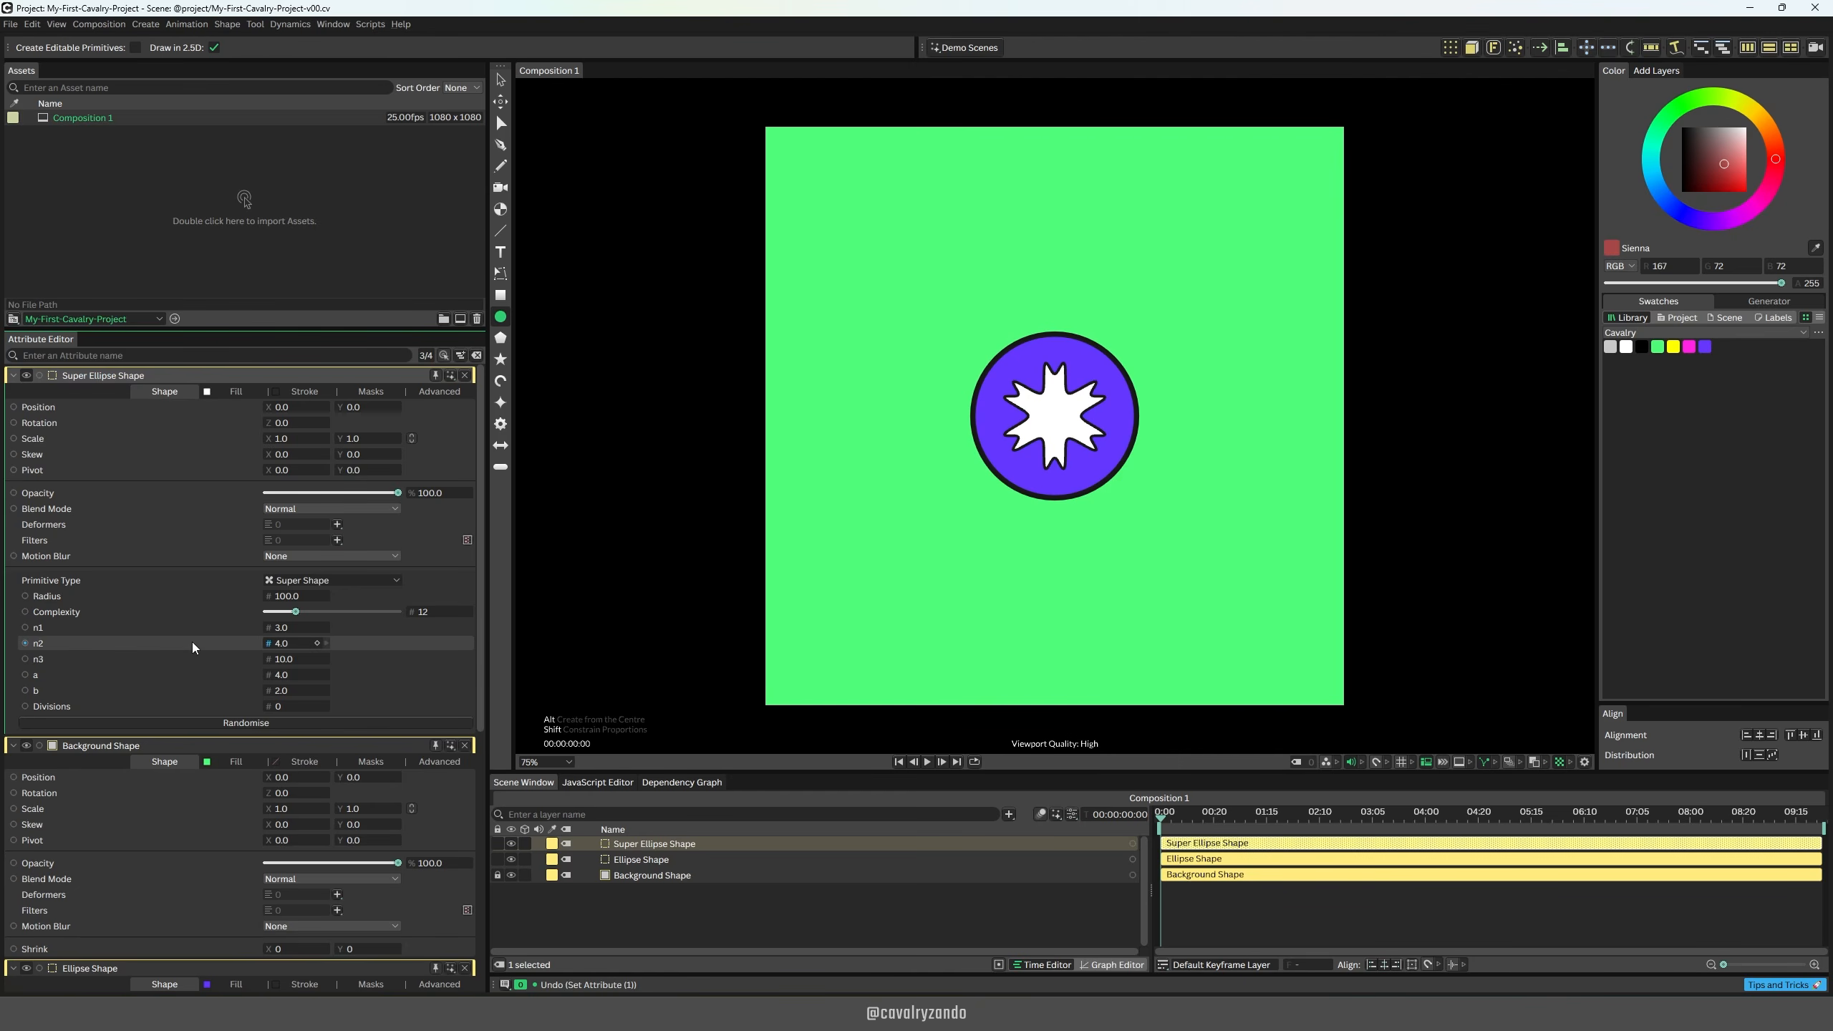
left_click(445, 355)
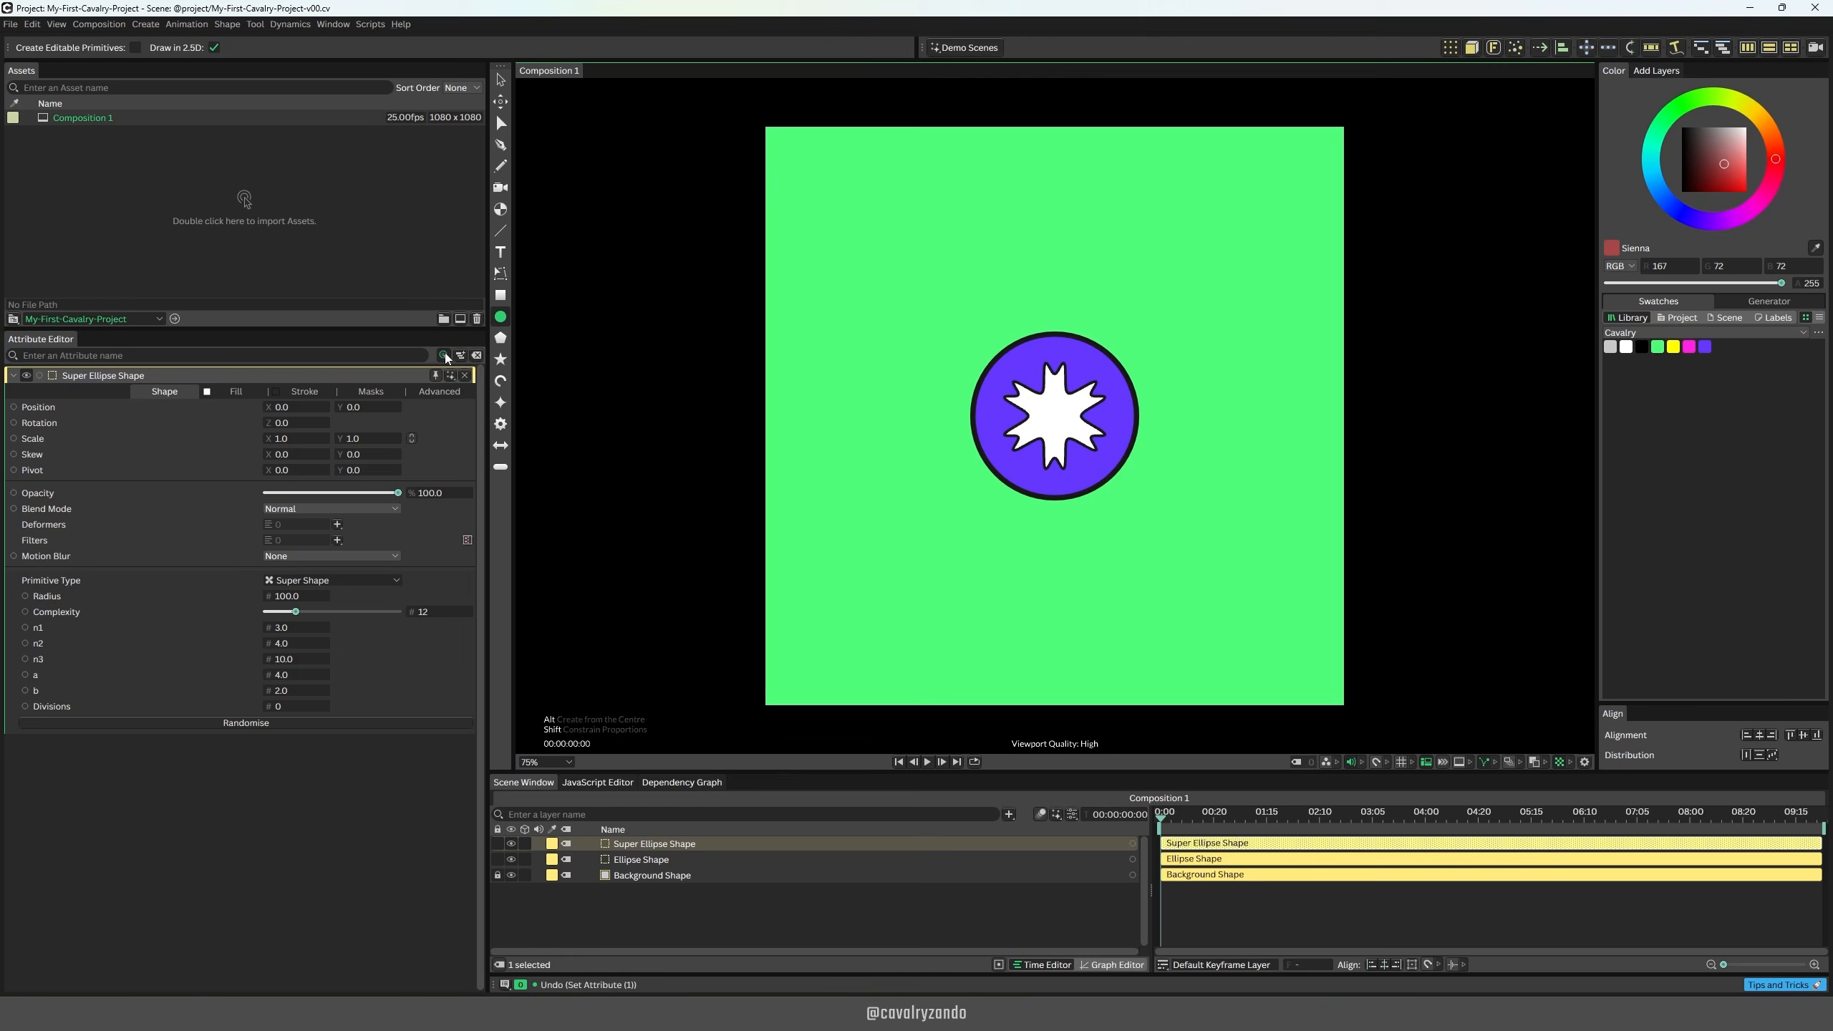
left_click(641, 860)
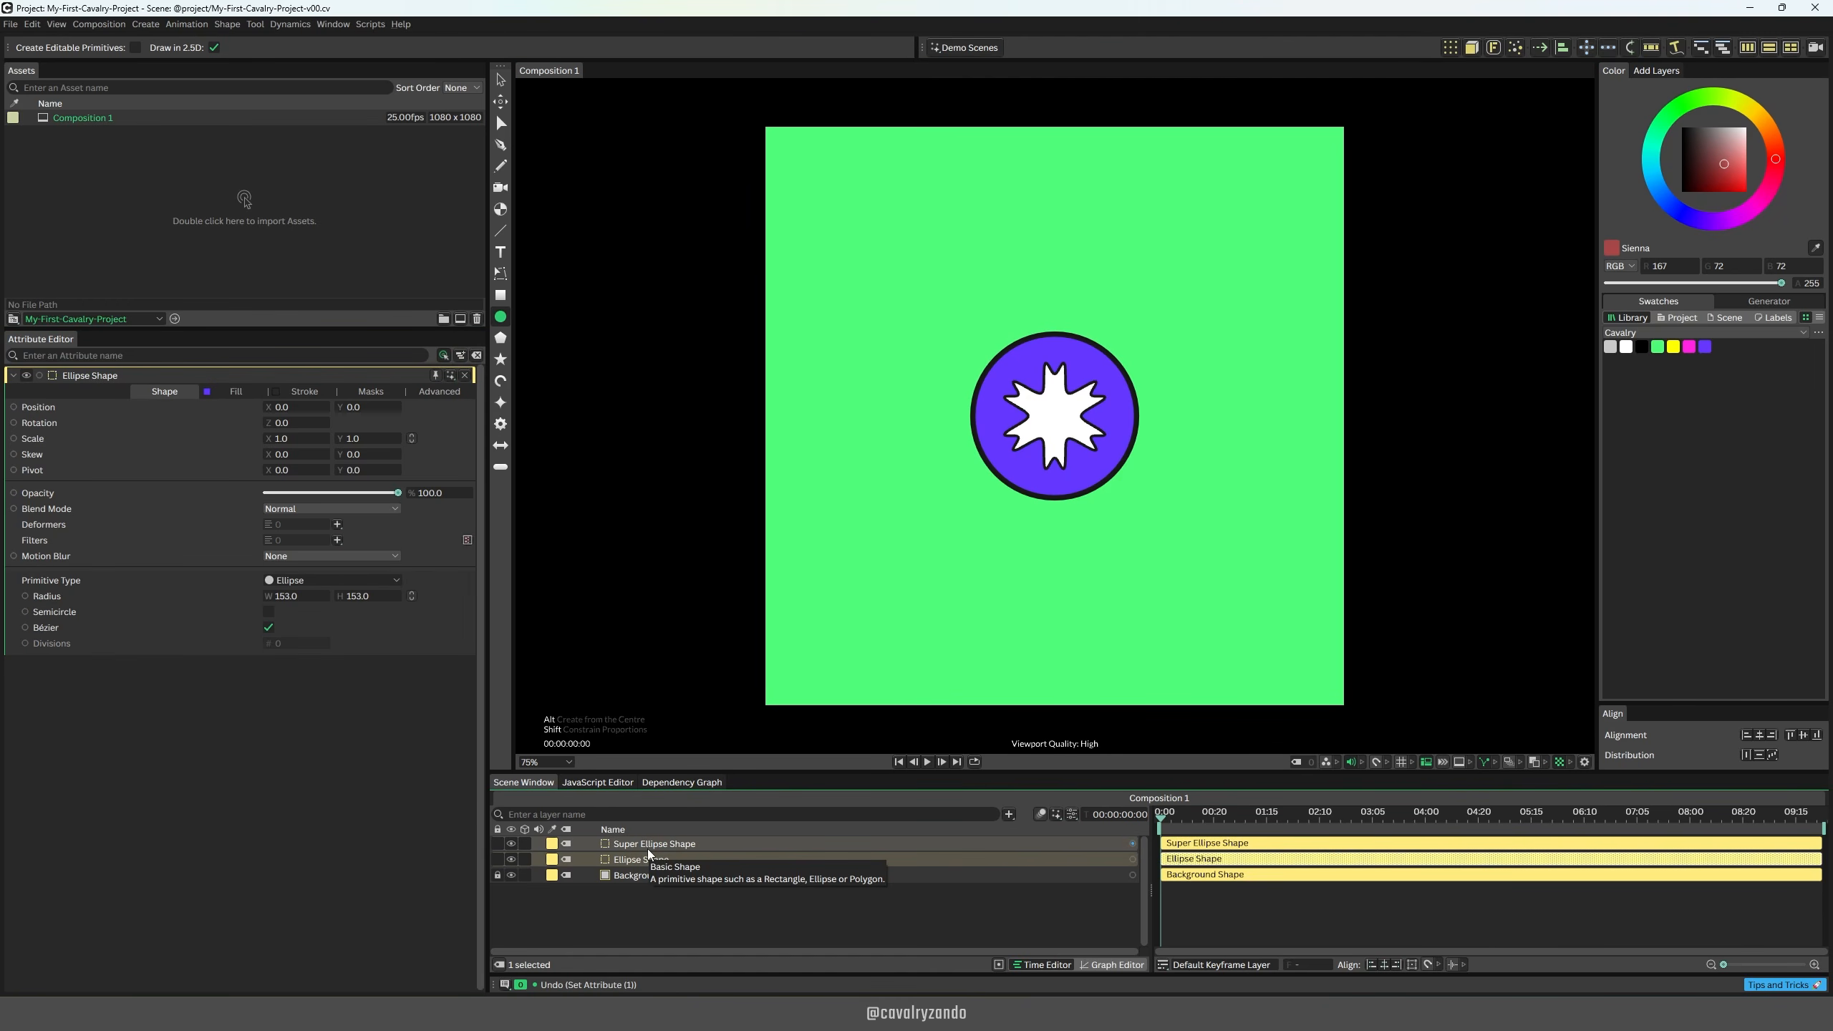
left_click(647, 849)
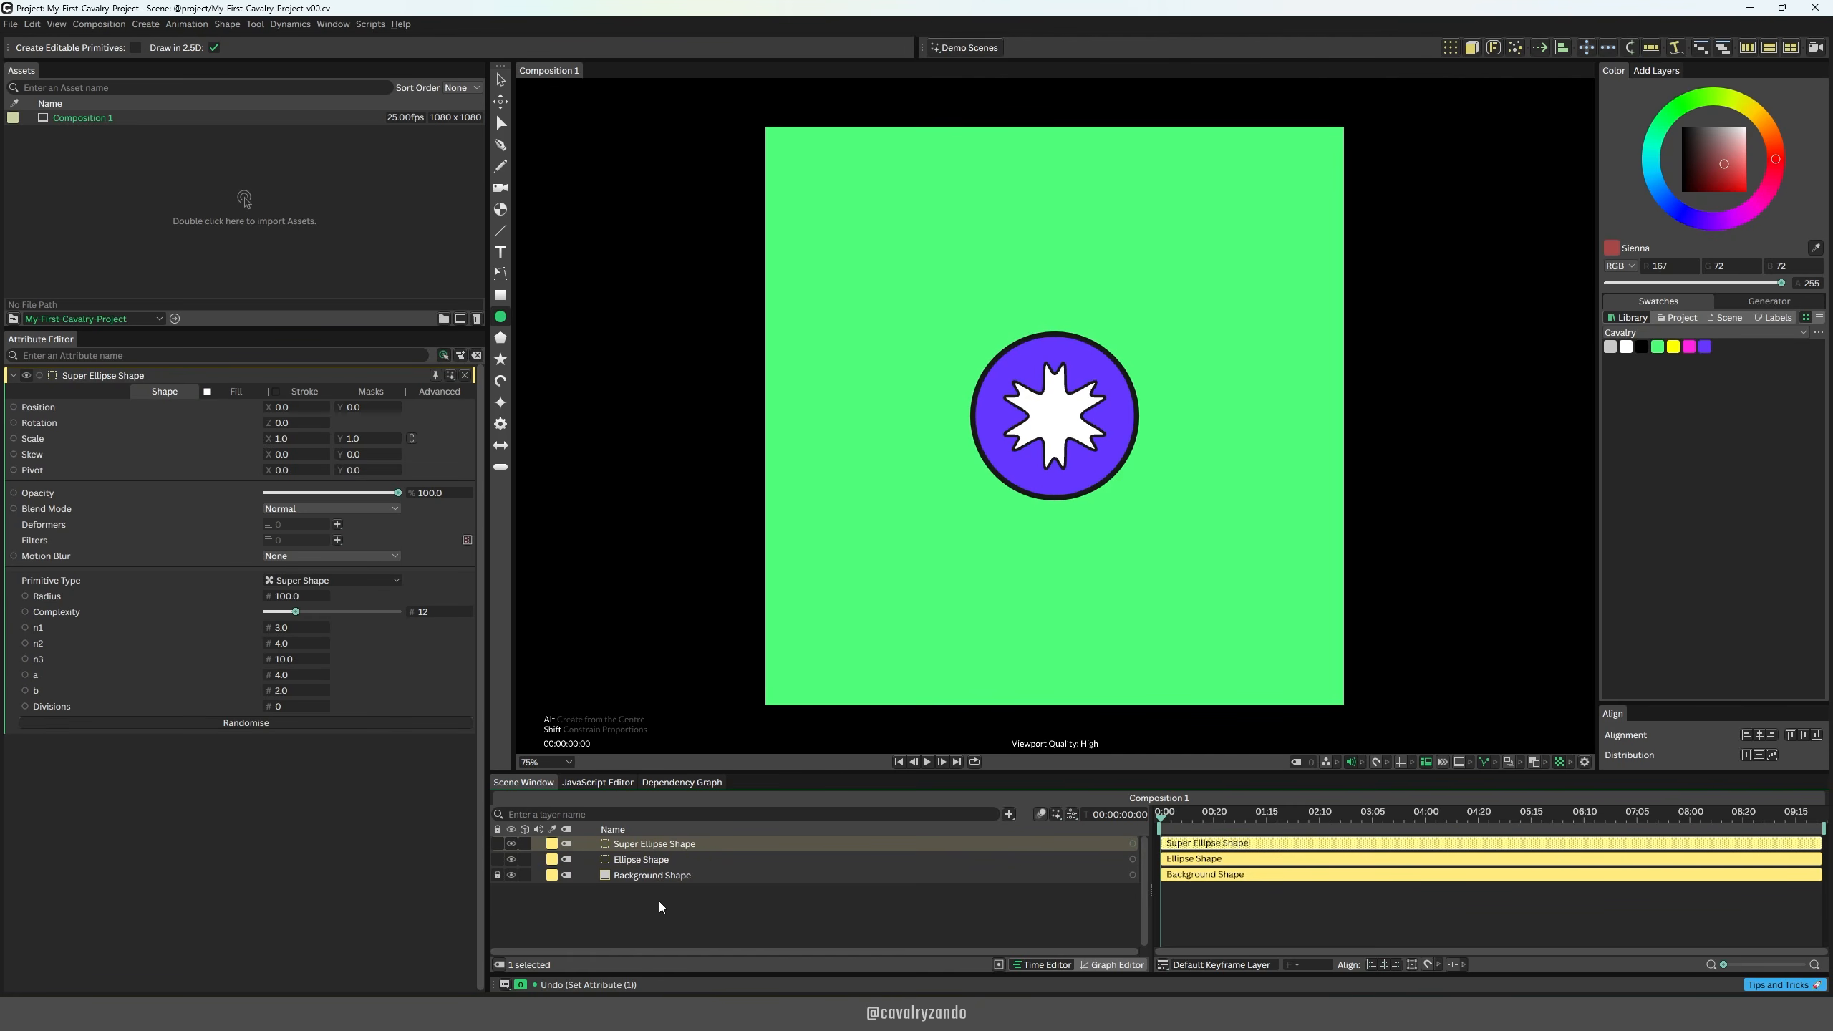
Step: Try adding an empty Group layer and moving the ellipse and super shape layers into it
key("ctrl+period")
type("gro")
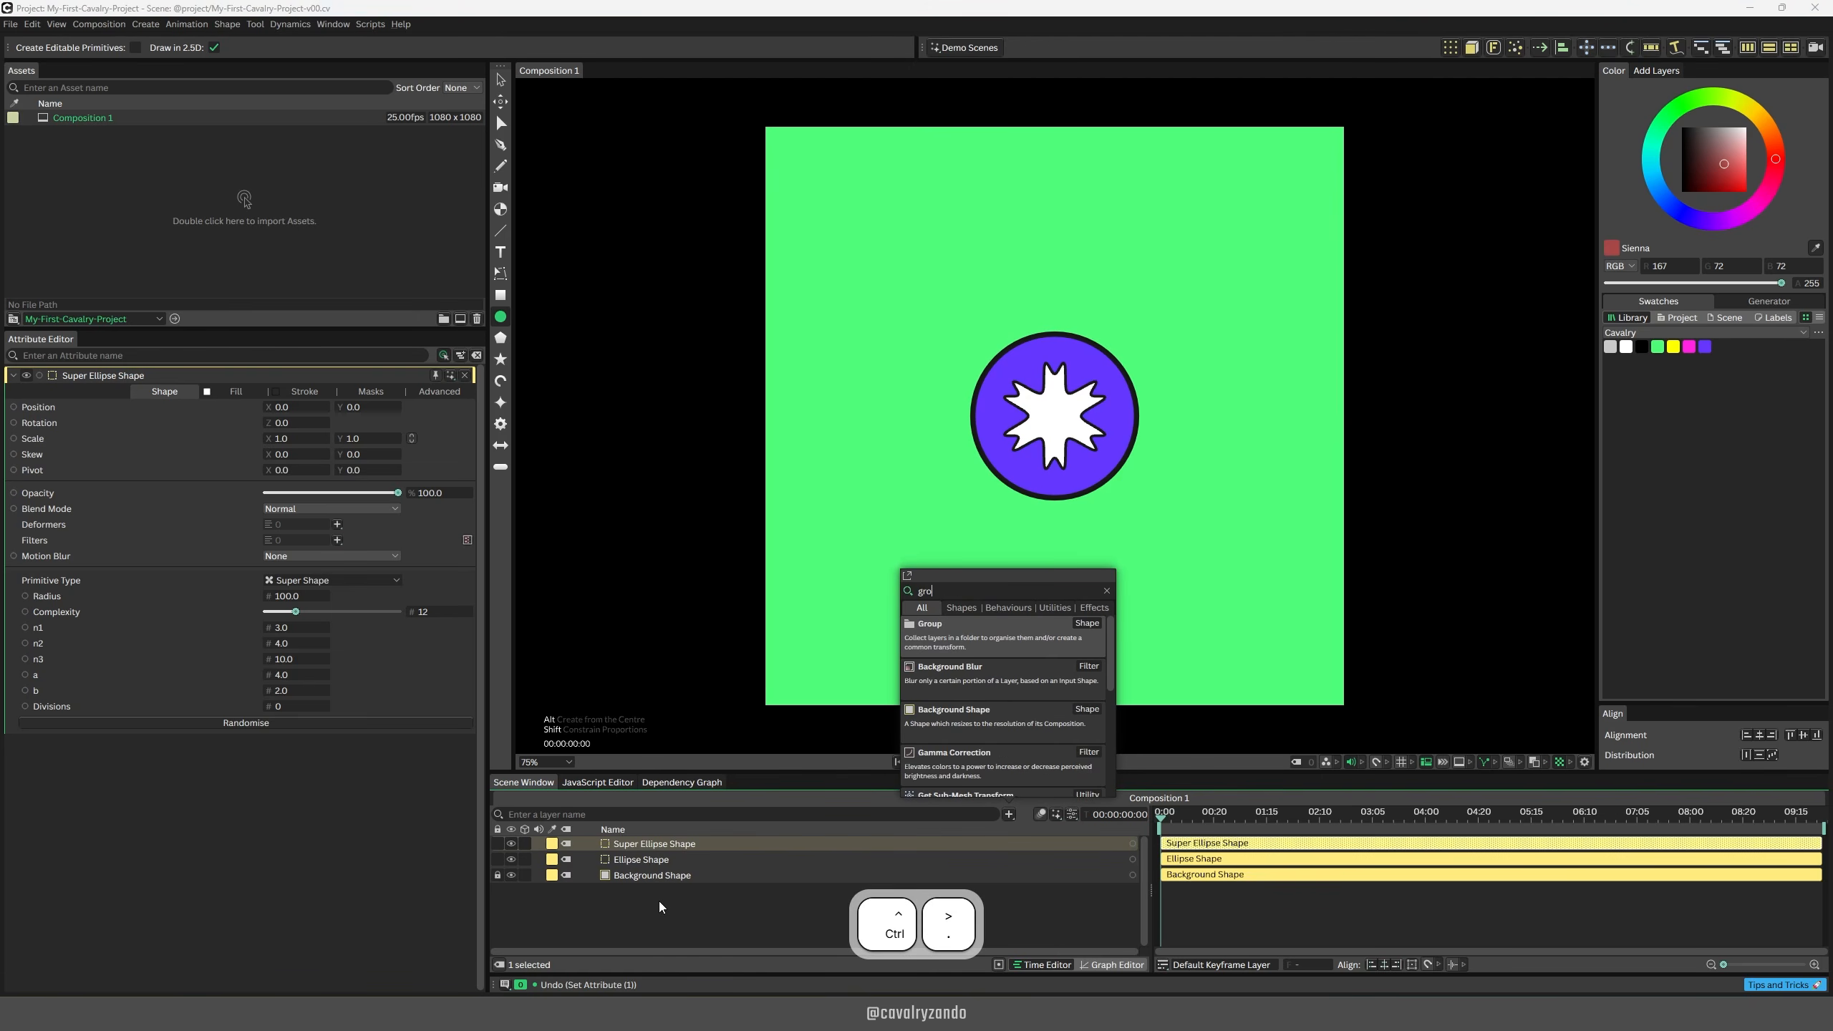
type("up")
key("Return")
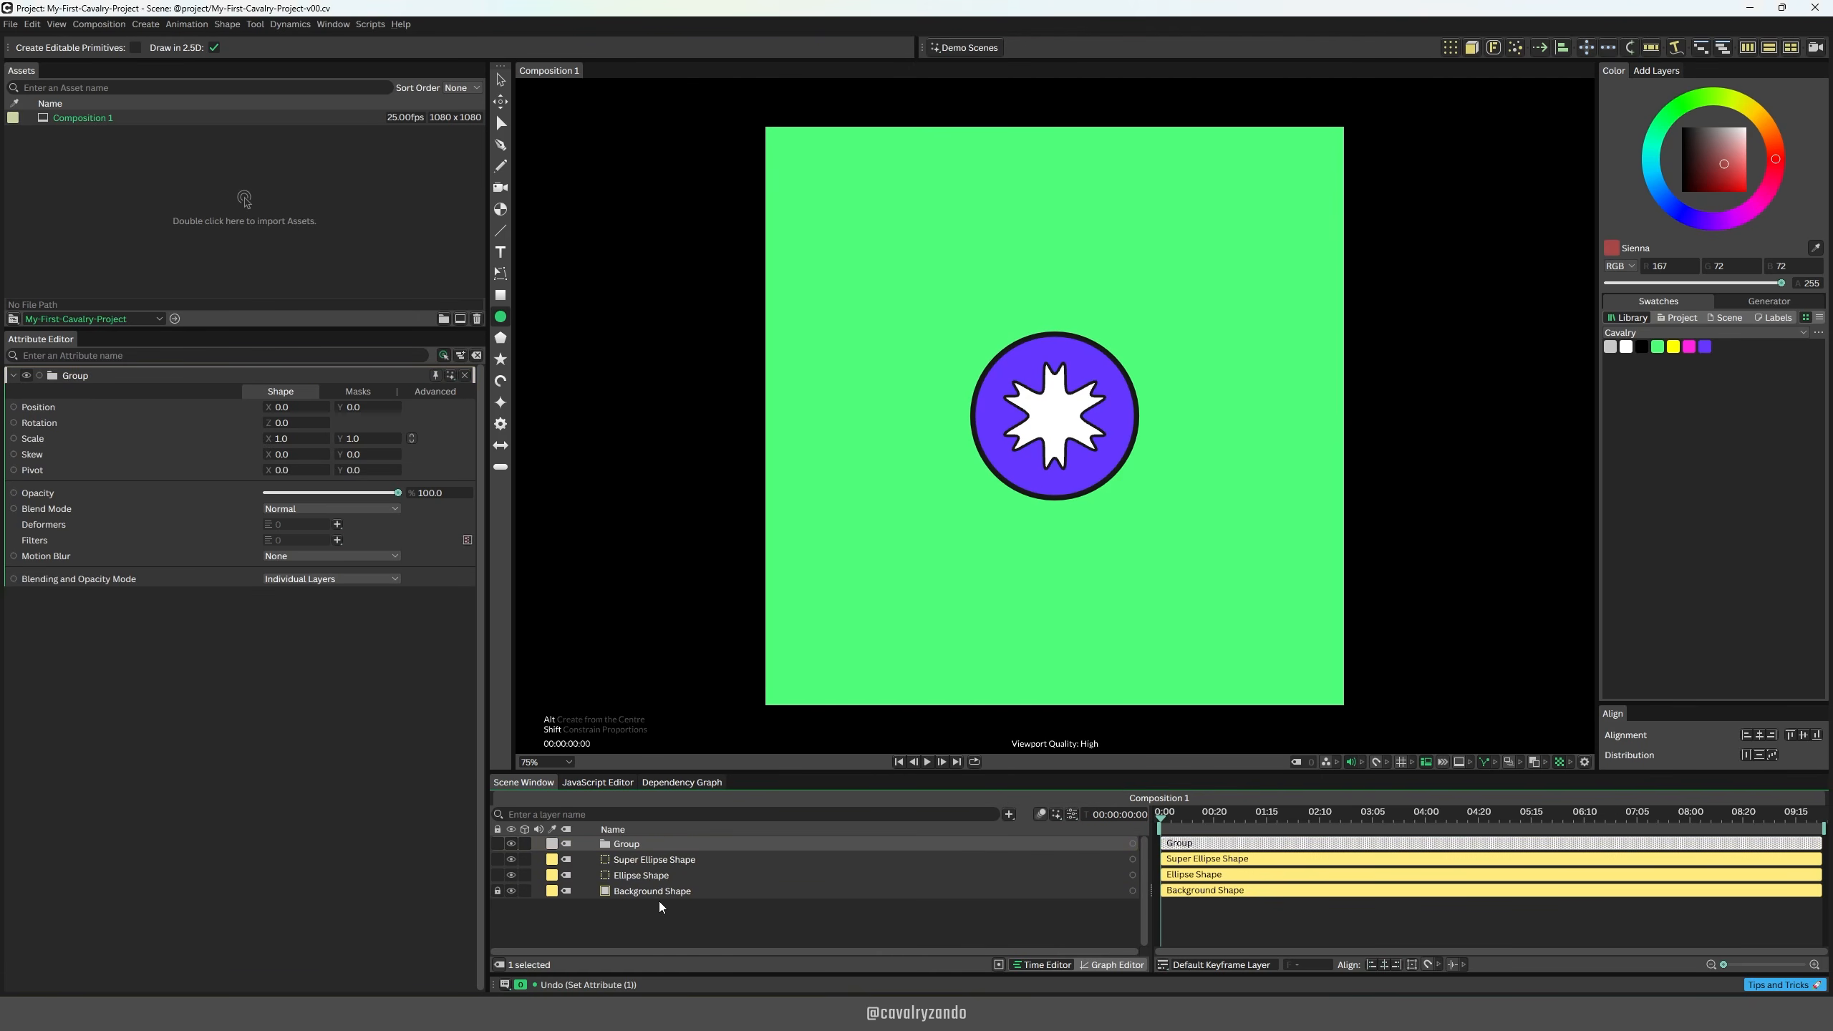
left_click(668, 876)
left_click(673, 858, "shift")
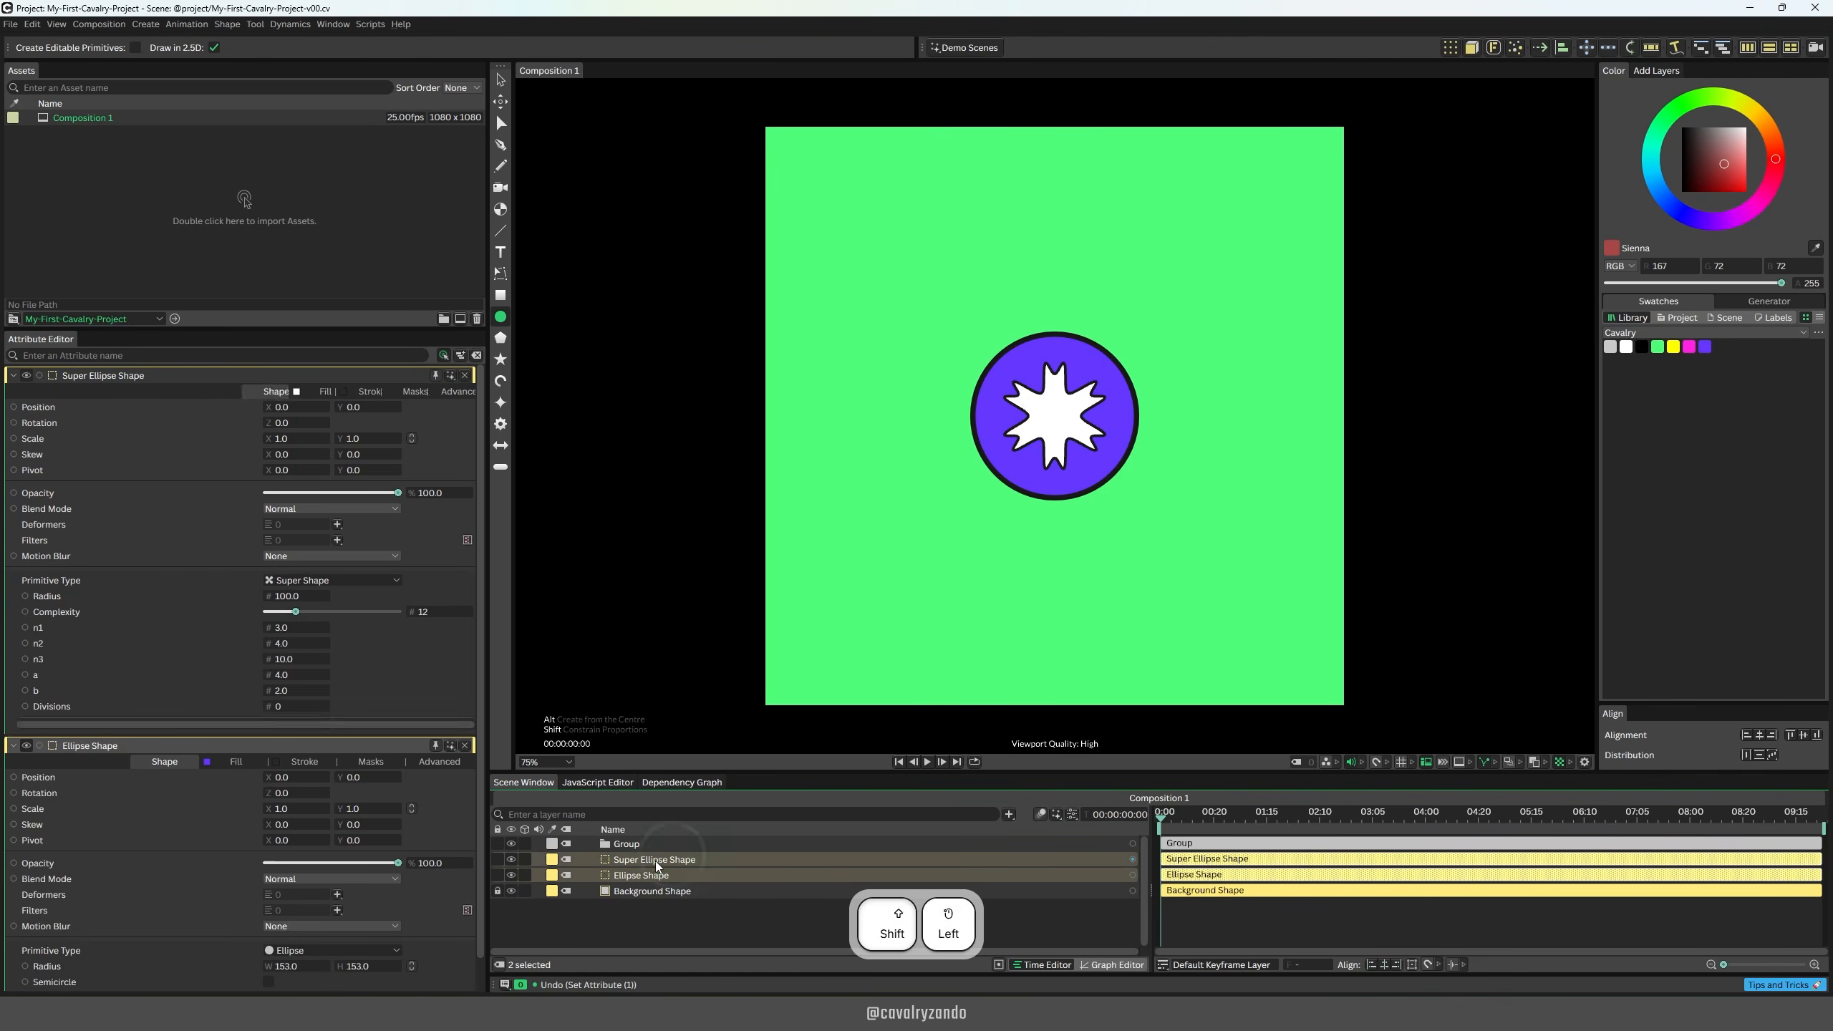
left_click_drag(653, 862, 636, 847)
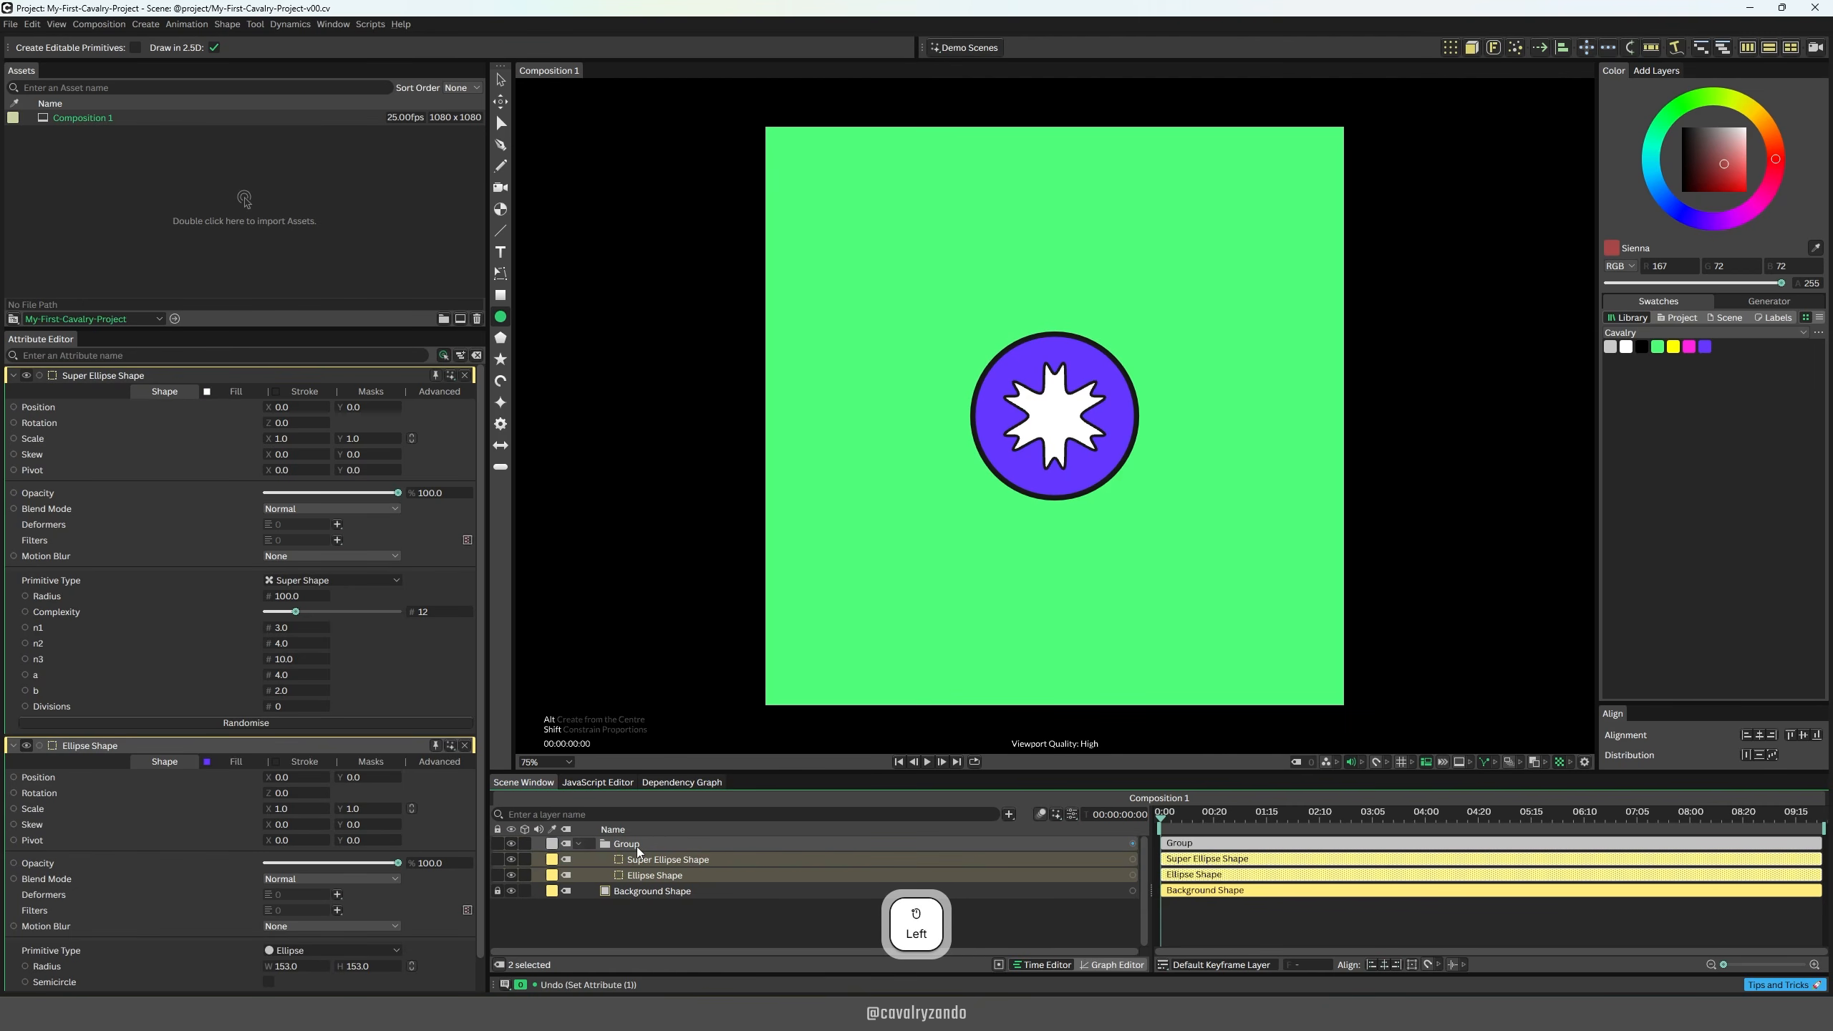
Step: Undo moving the two shapes into the group and the creation of the group itself
key("ctrl+z")
key("ctrl+z")
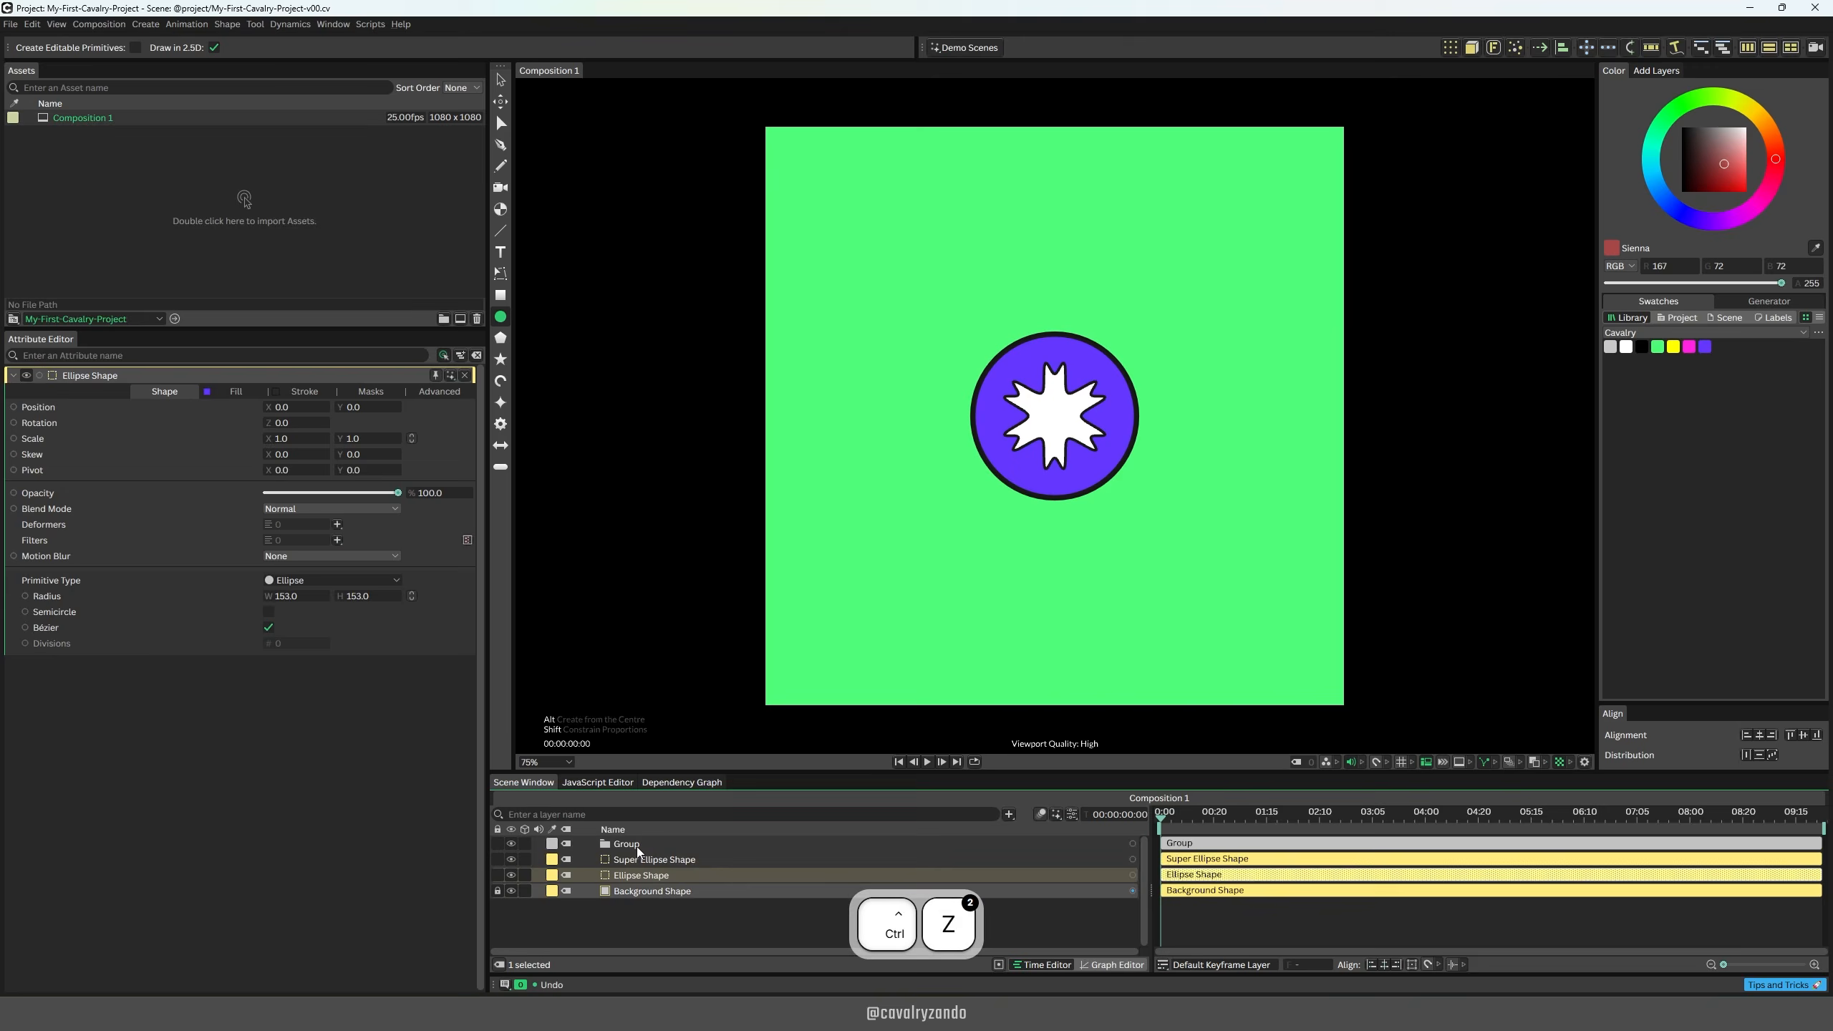
key("ctrl+z")
Step: Group the ellipse and super shape layers directly from the selection and expand the group
left_click(722, 860, "shift")
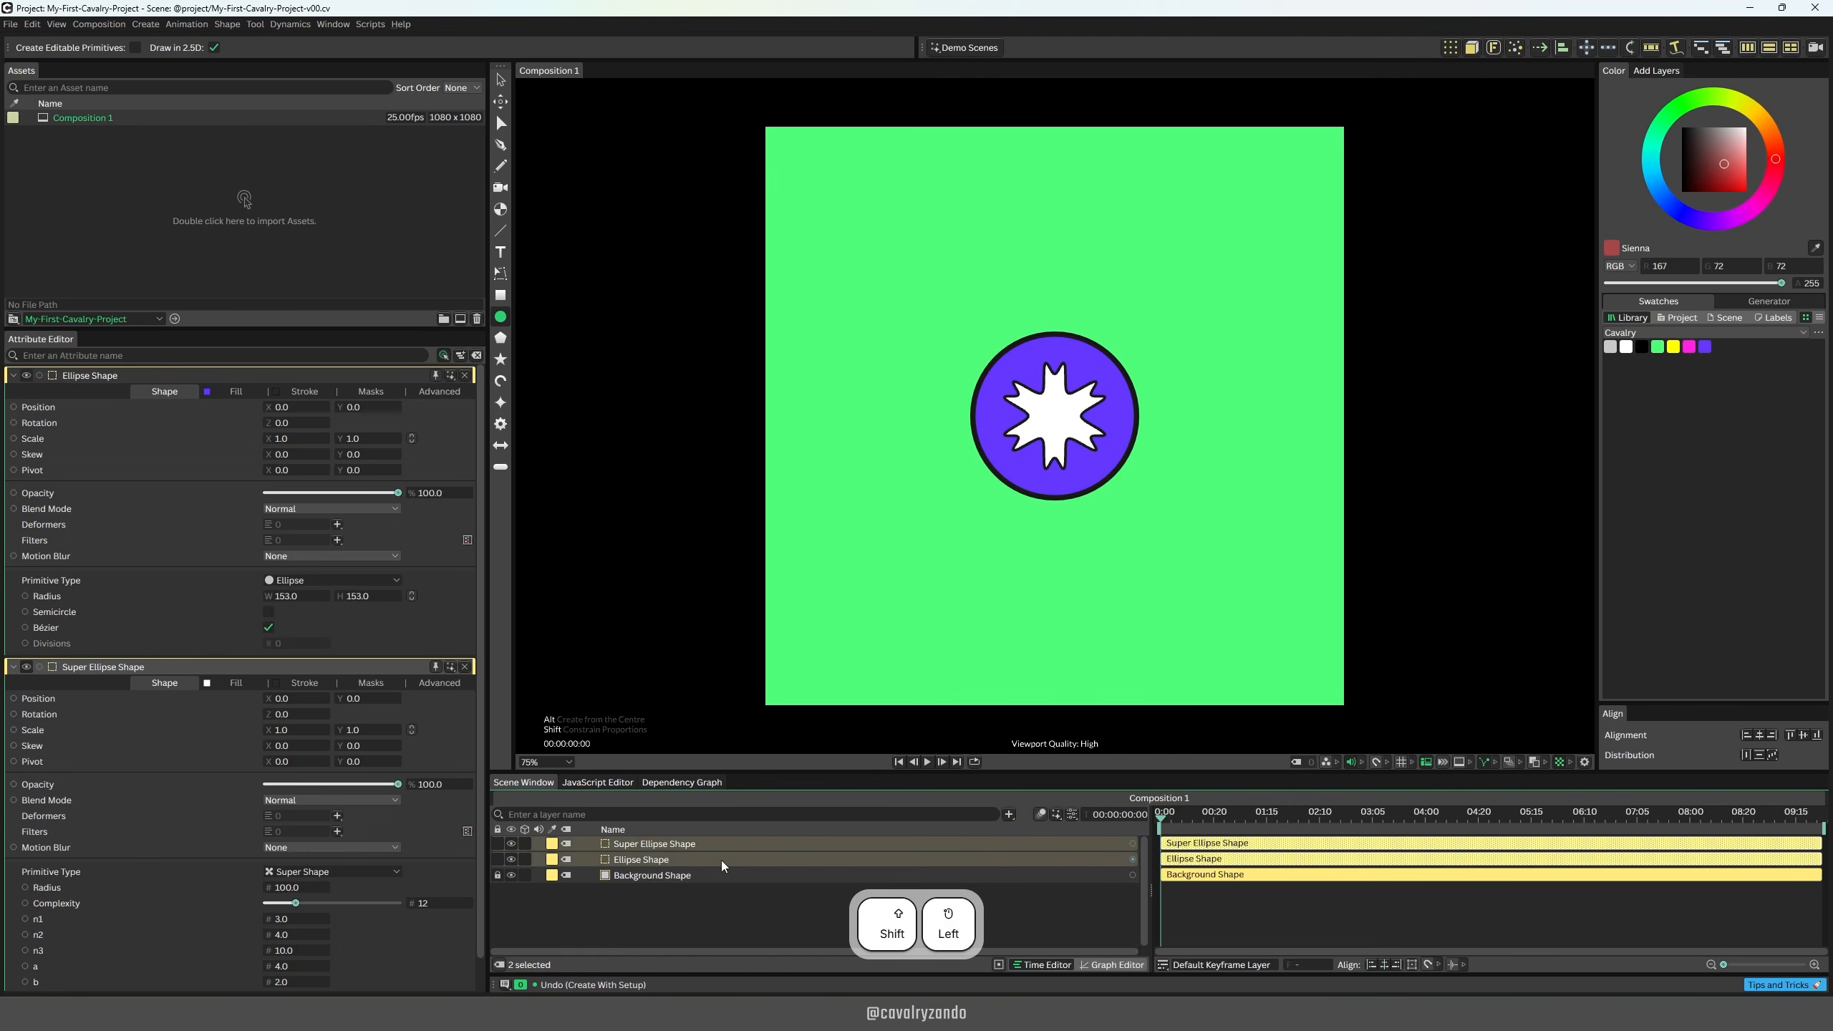
key("ctrl+g")
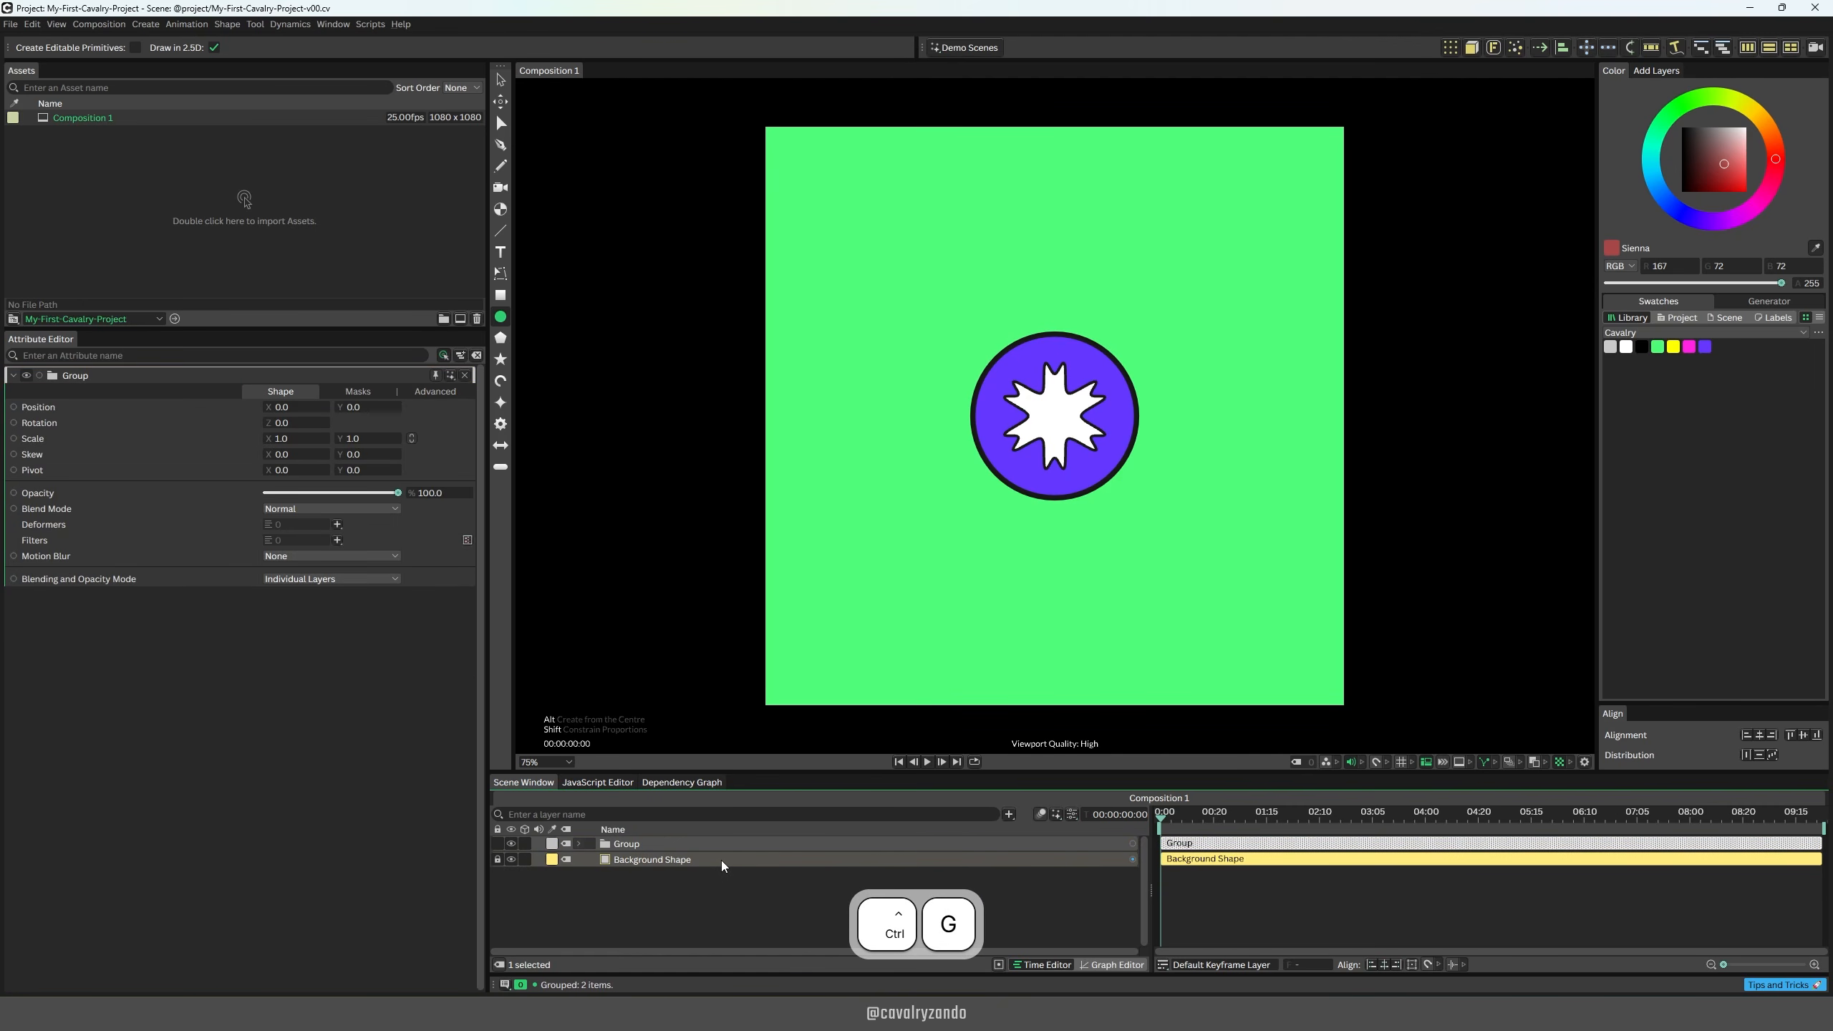
left_click(579, 846)
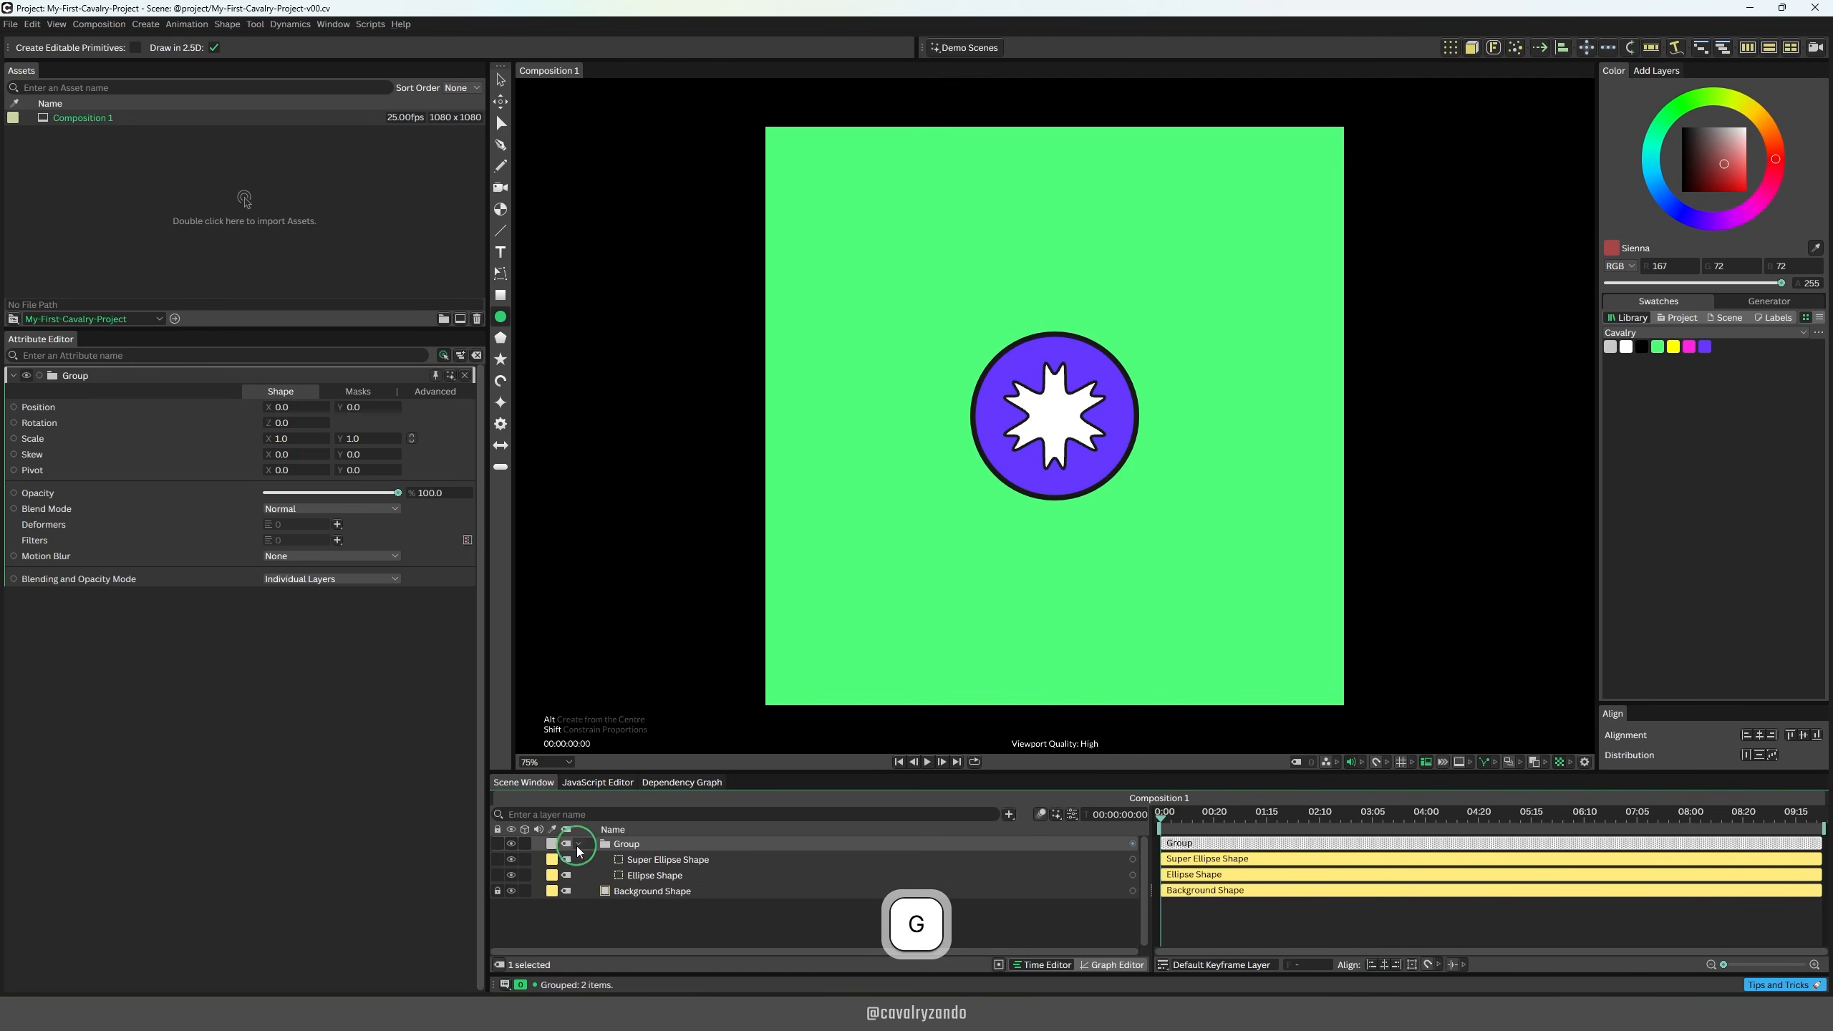
Step: Rename the Super Ellipse Shape layer to Icon and deselect everything
double_click(686, 863)
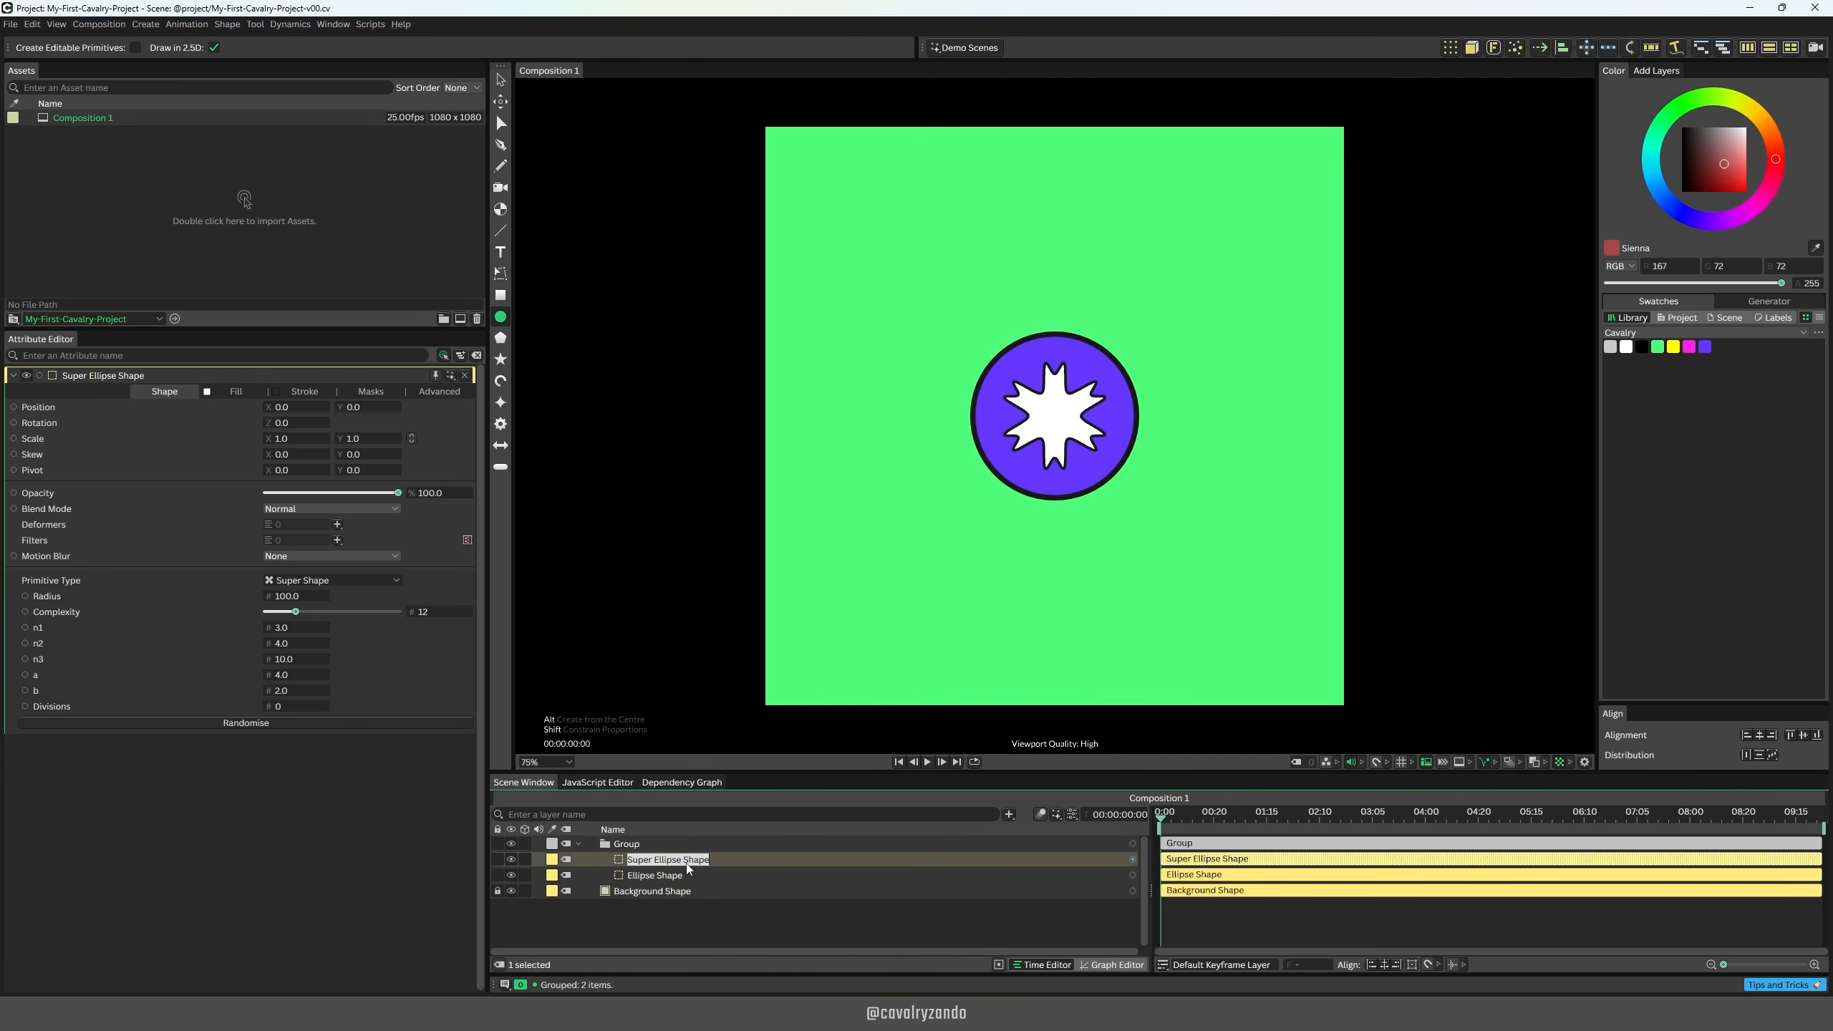
key("Return")
key("Escape")
Step: Add the text "Hello Cavalry!" on the canvas below the circle
left_click(500, 252)
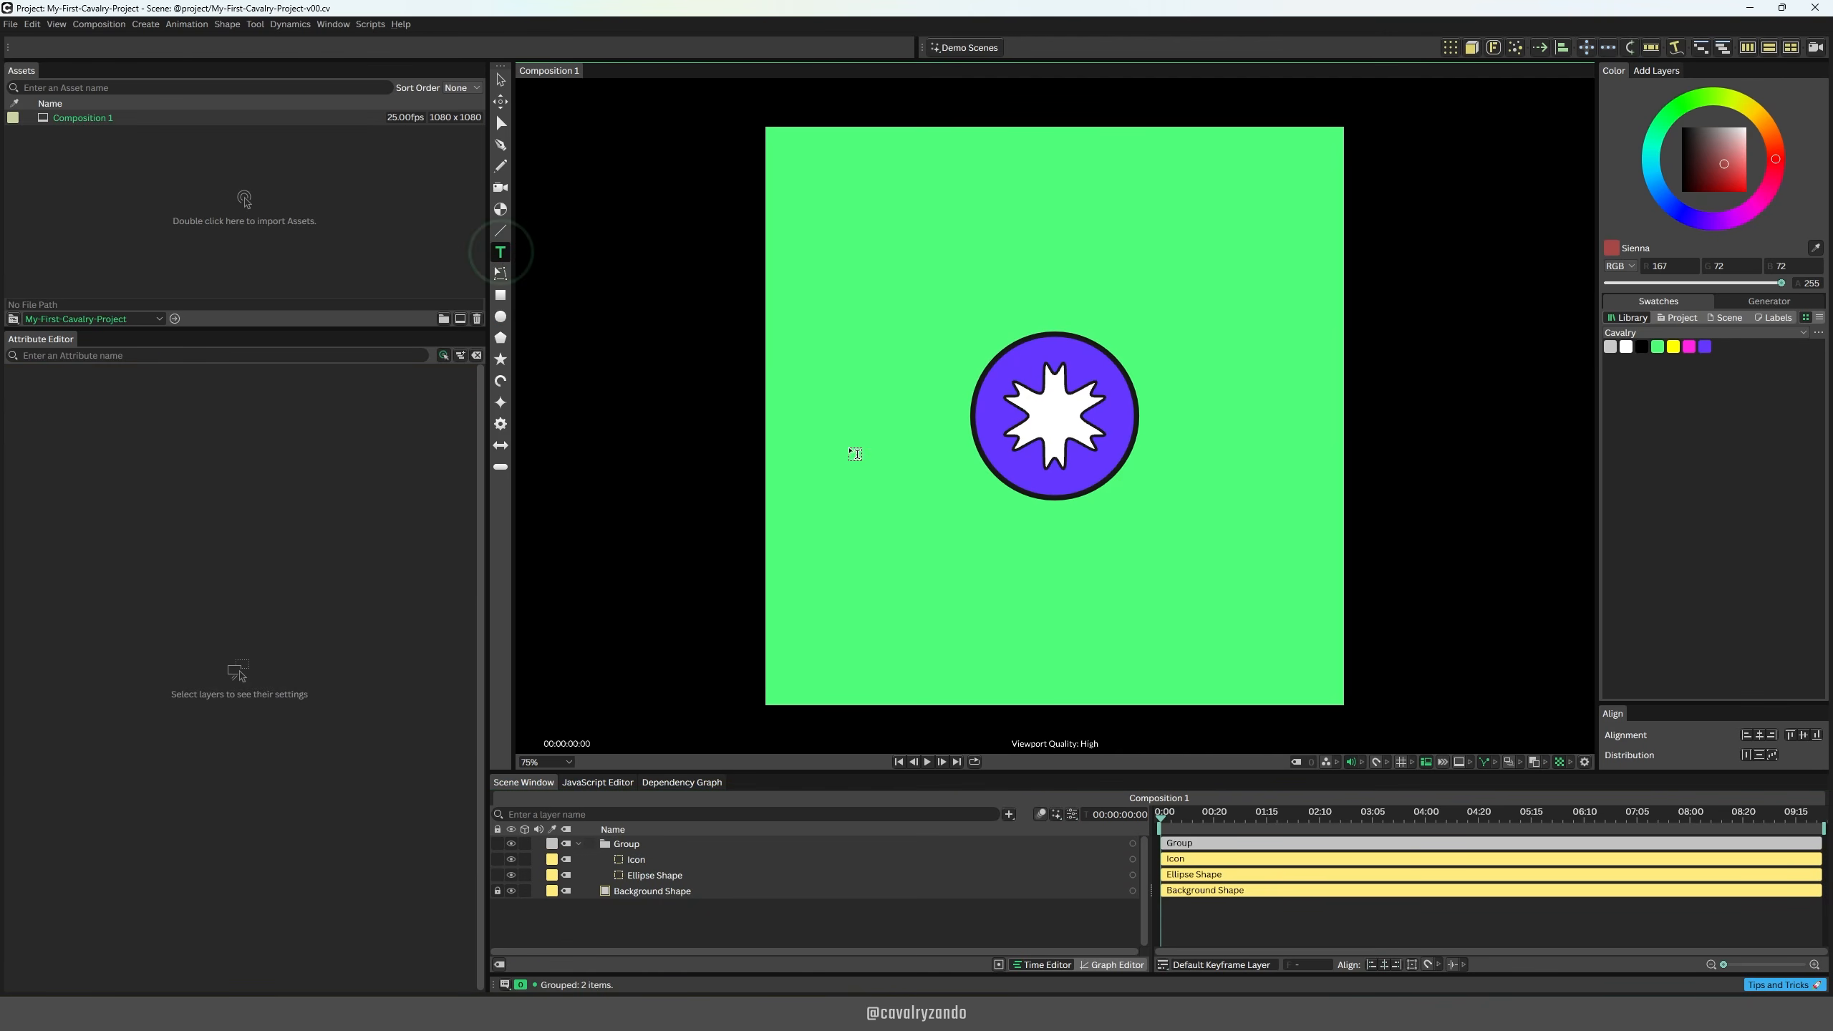
left_click(949, 566)
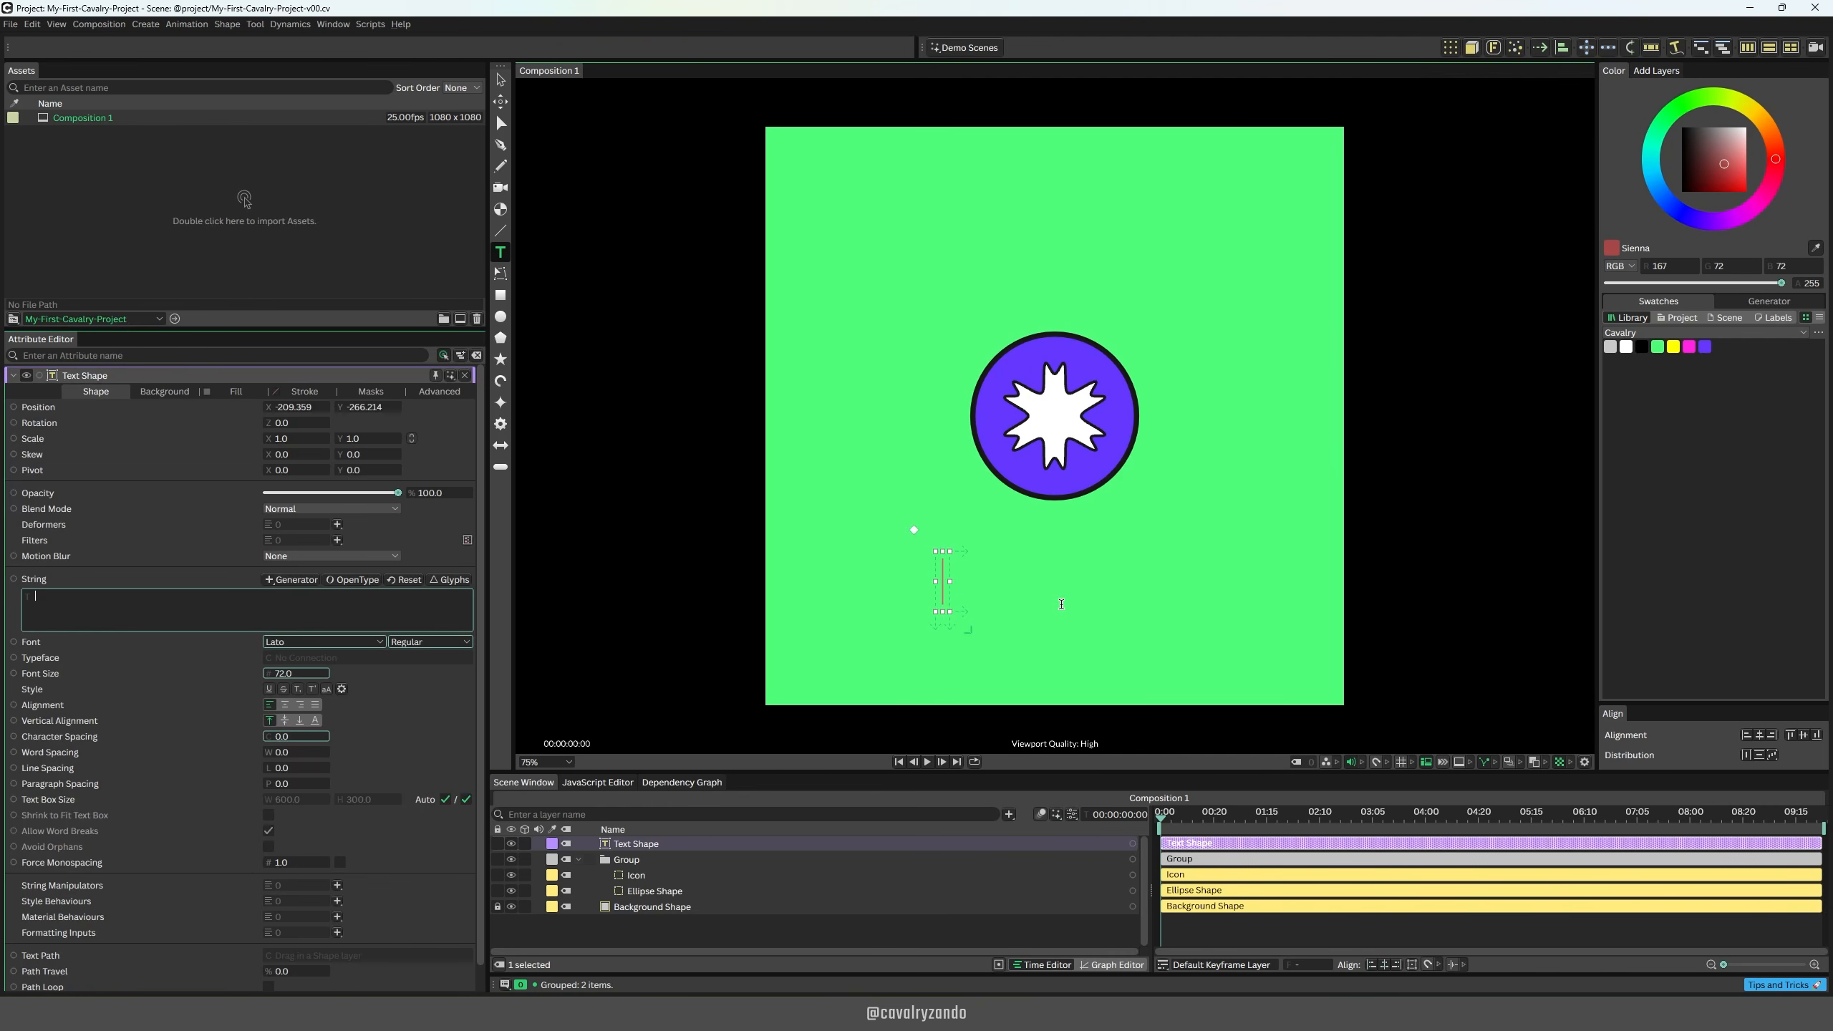
type("Hello Cavalry!")
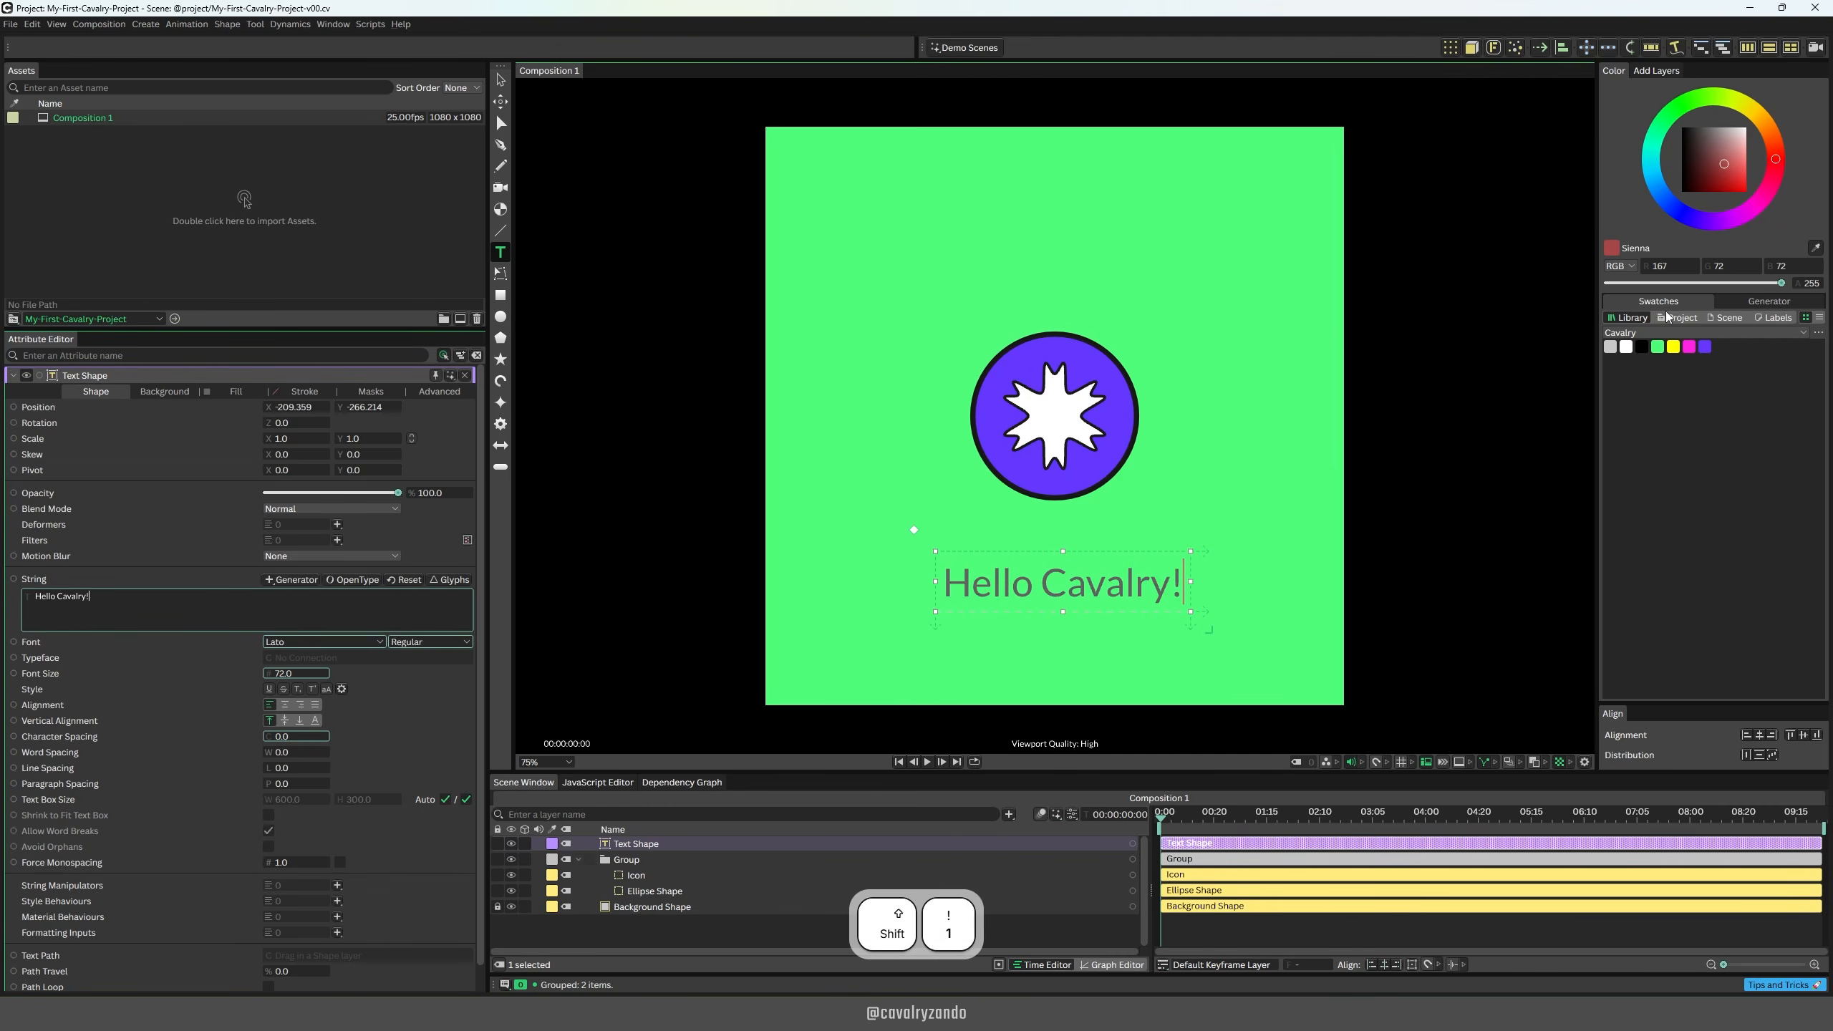
Step: Fill the text with black from the Cavalry swatches and set its horizontal and vertical alignment to centre
left_click(1102, 648)
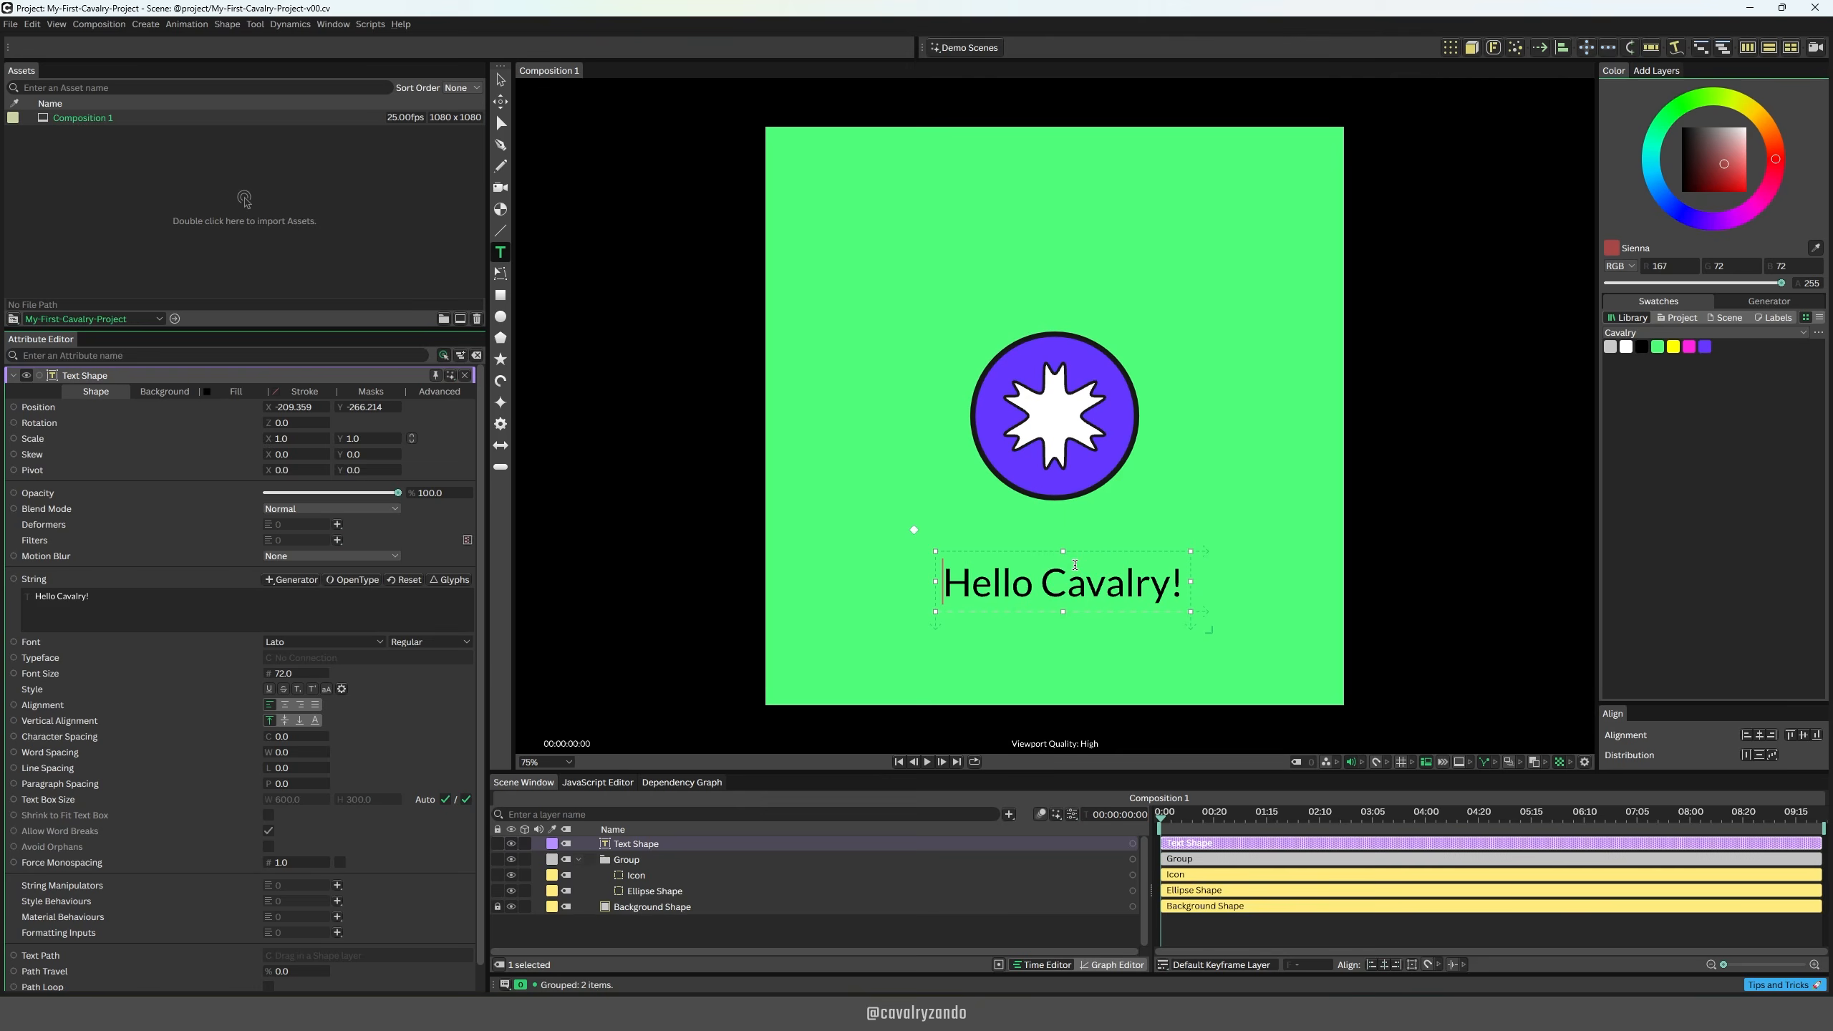
left_click(285, 705)
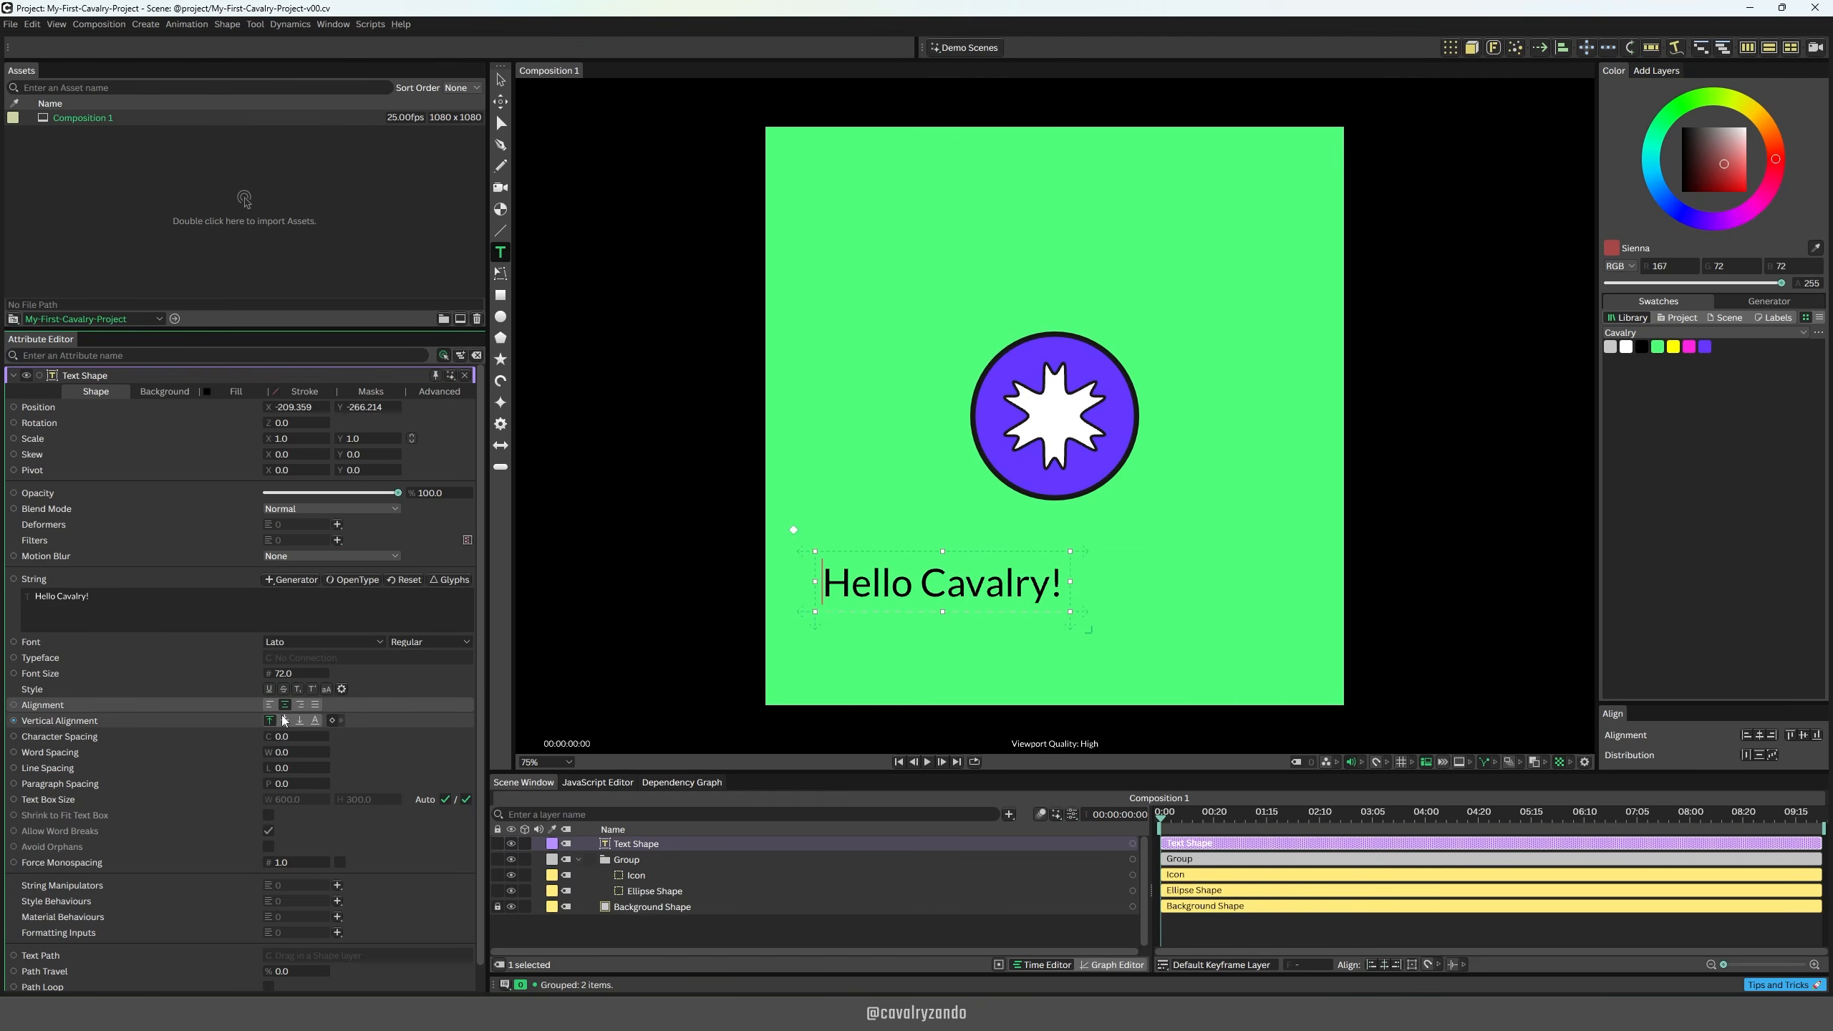
left_click(285, 720)
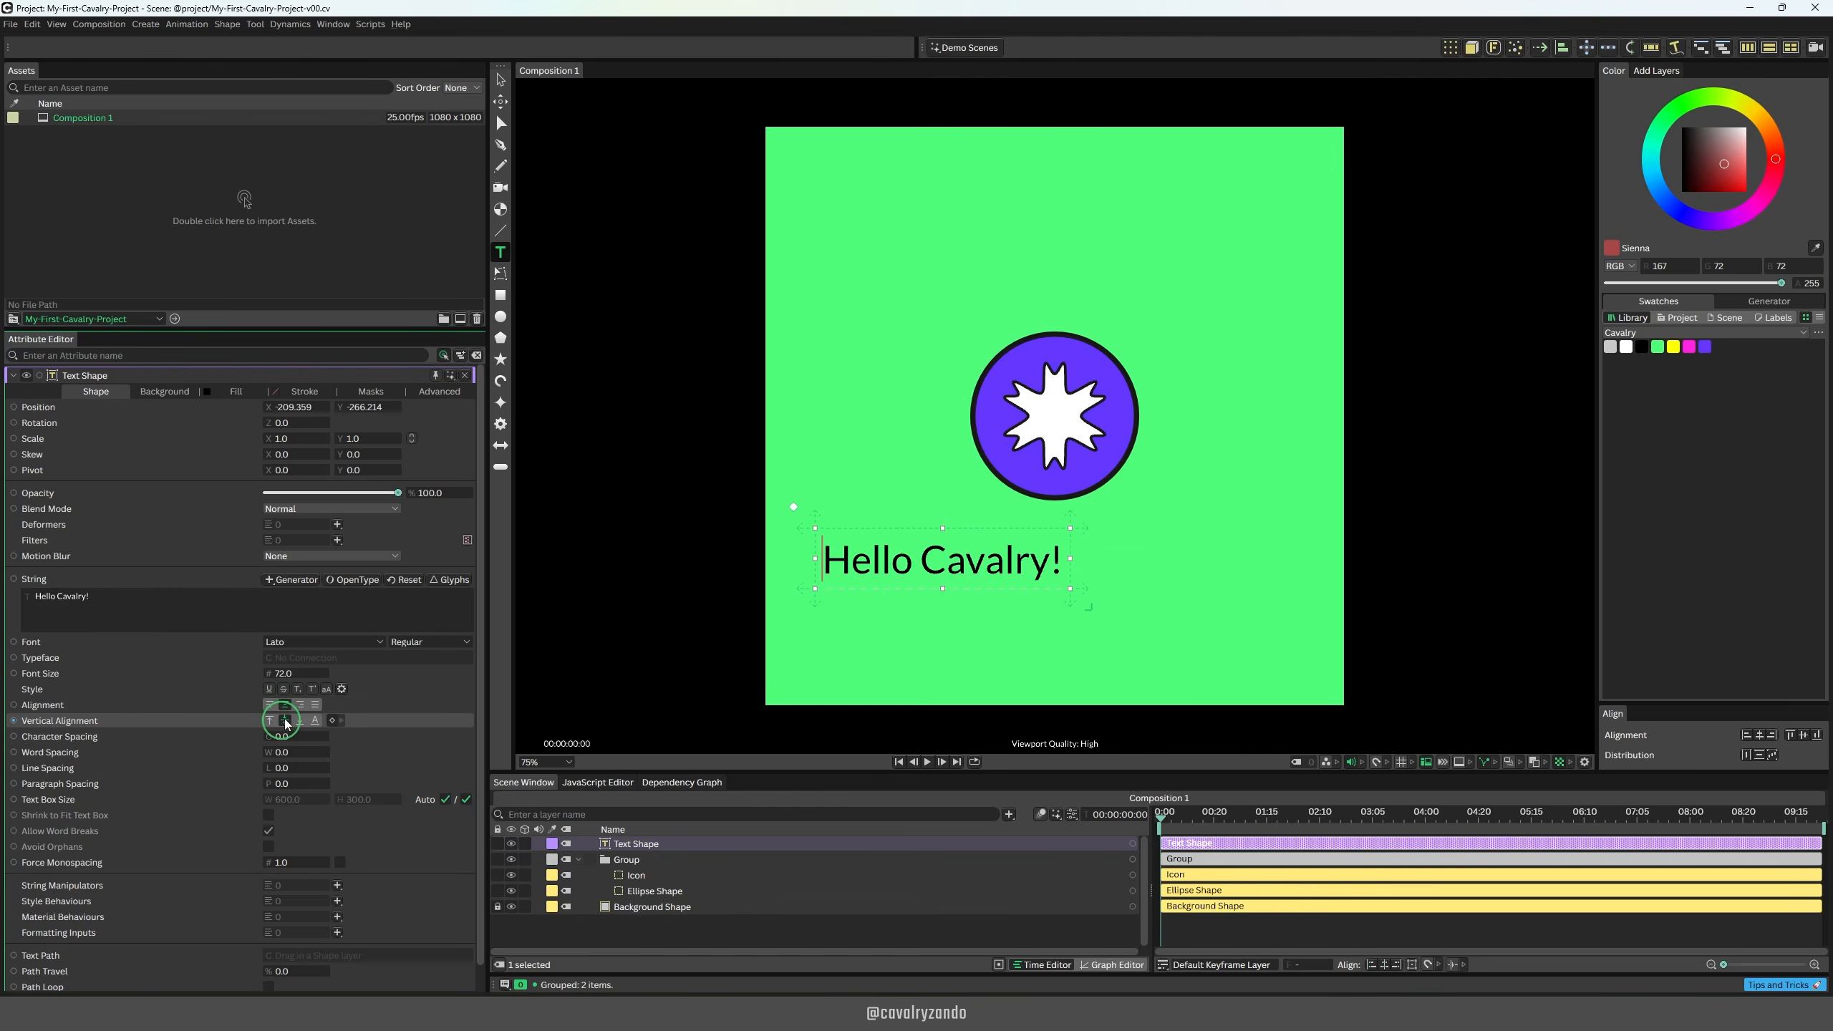
Step: Set the "Hello Cavalry!" text's font style to Bold and align it to the horizontal centre of the composition
left_click(469, 643)
left_click(424, 686)
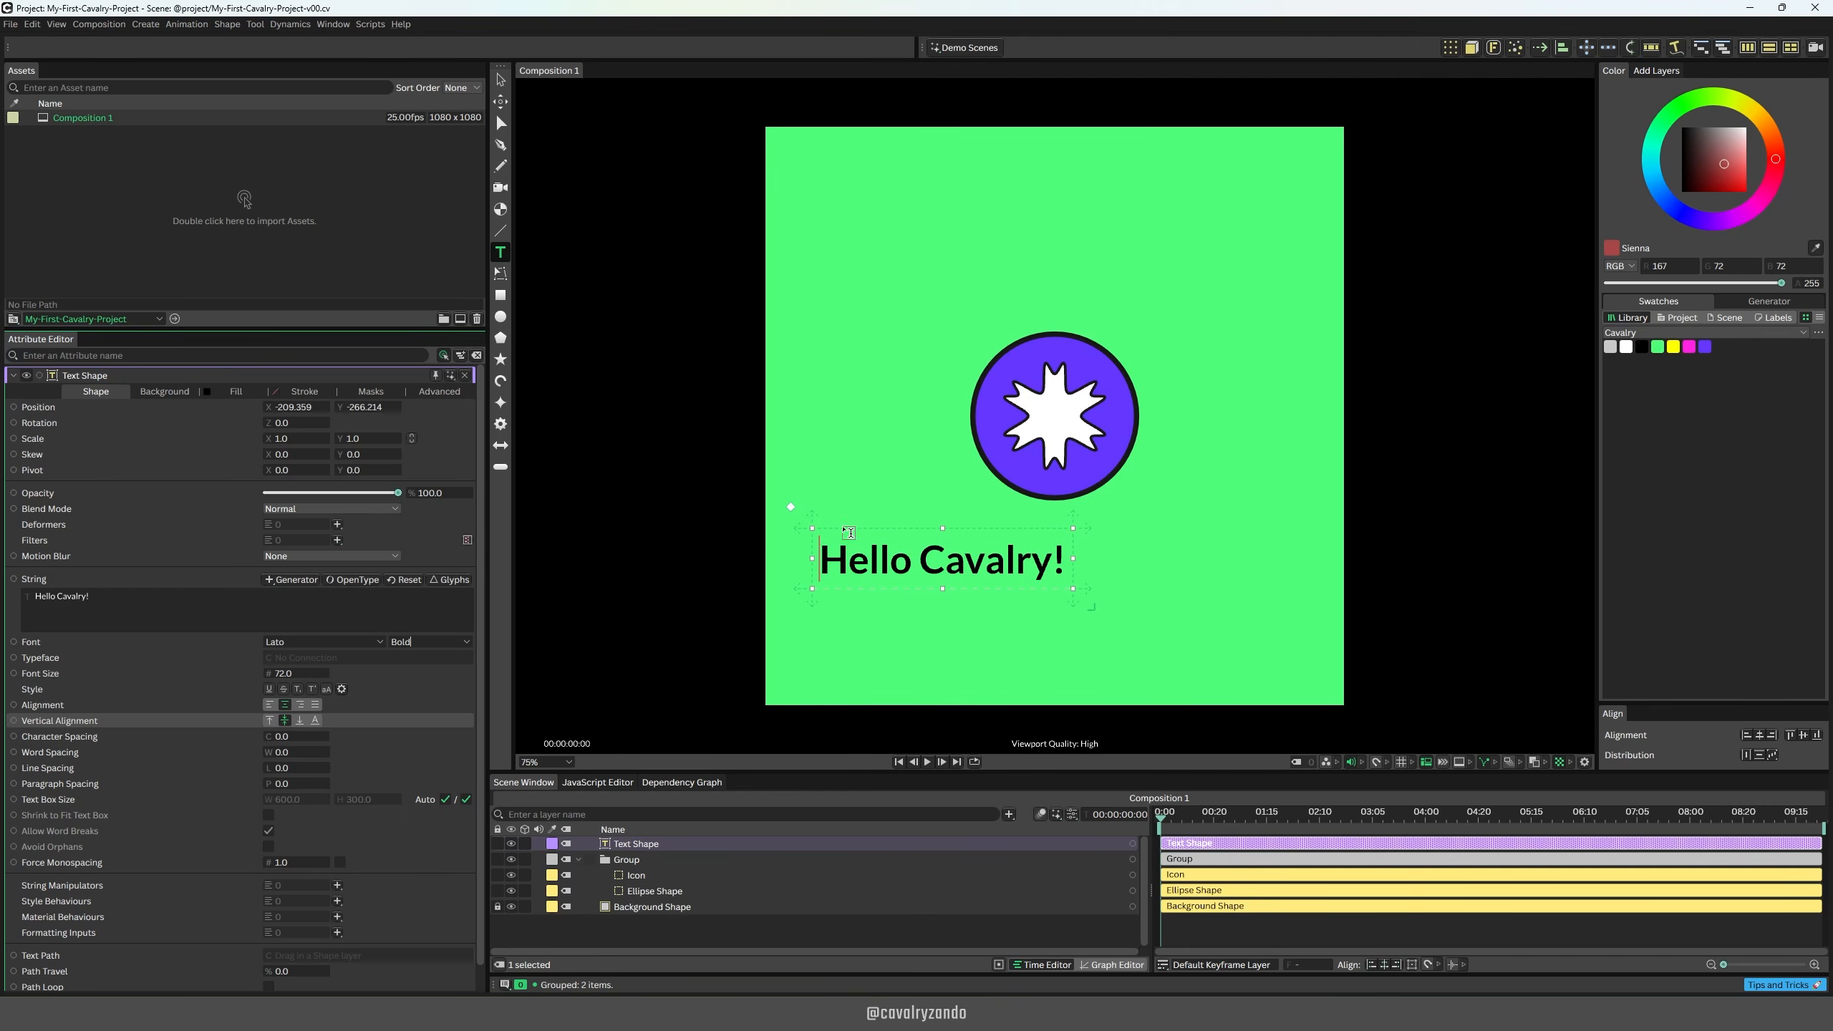
left_click(500, 81)
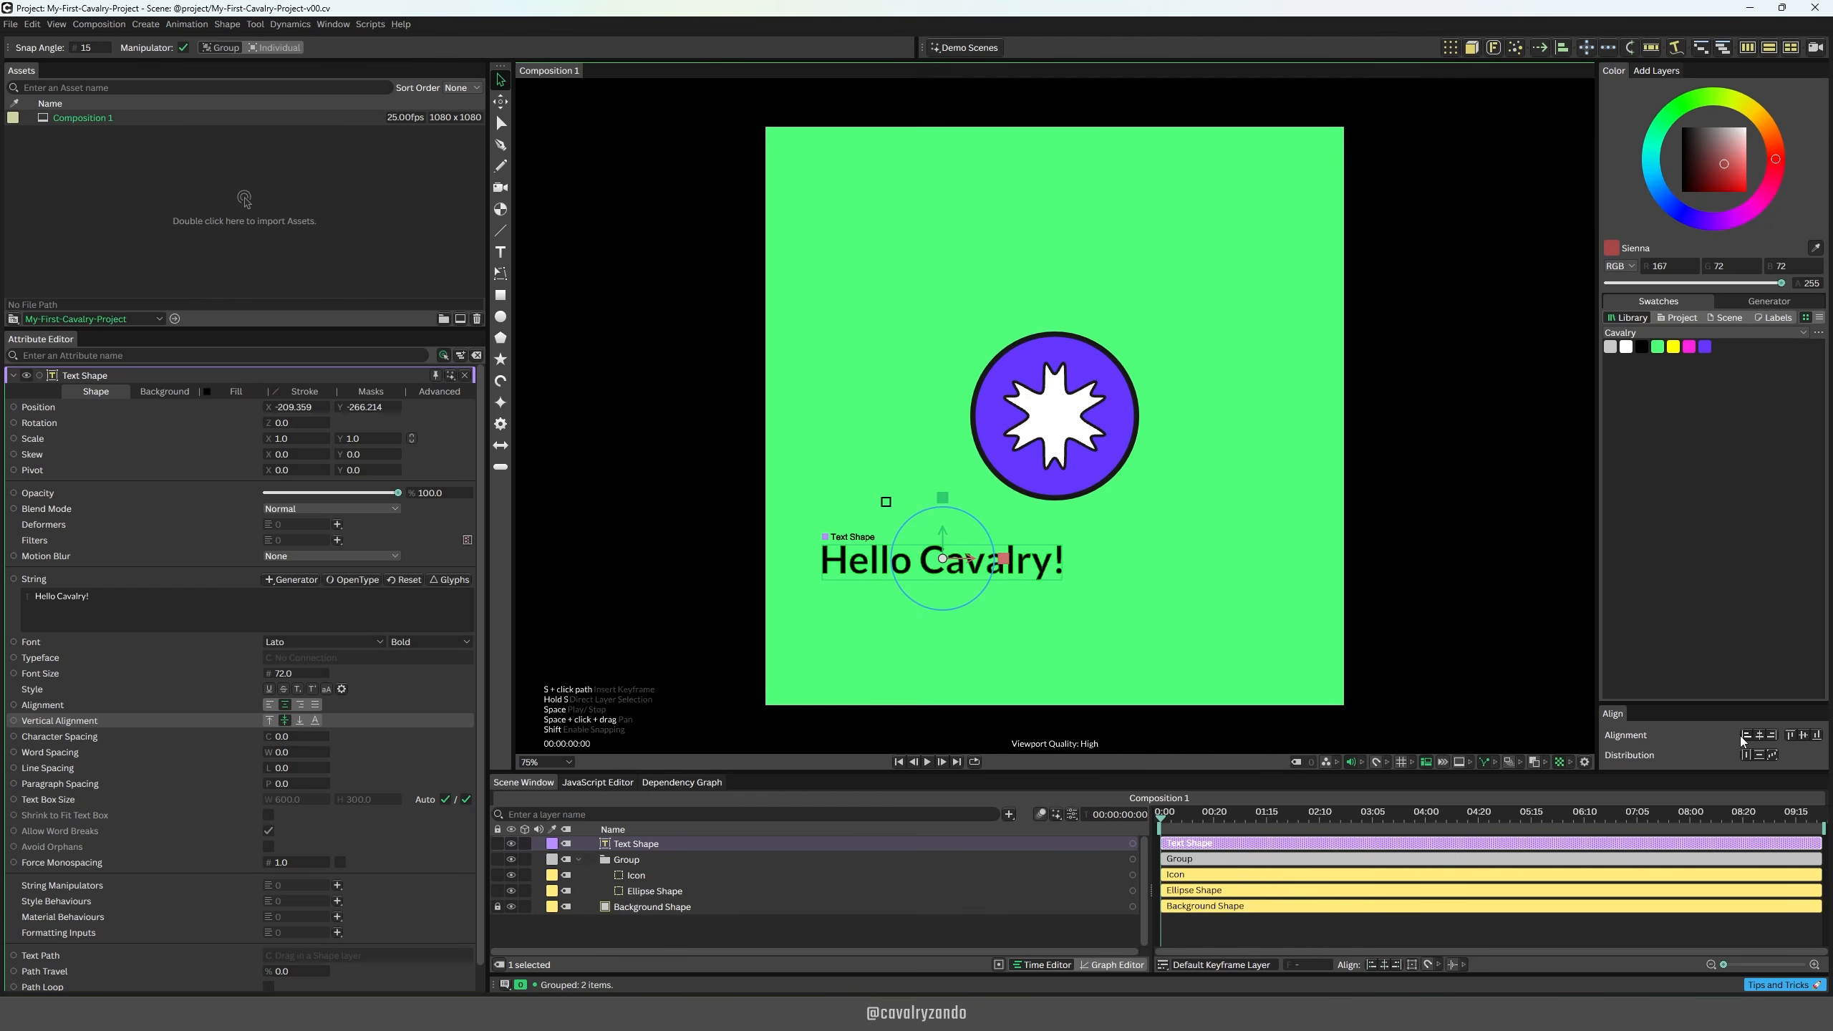
left_click(1762, 736)
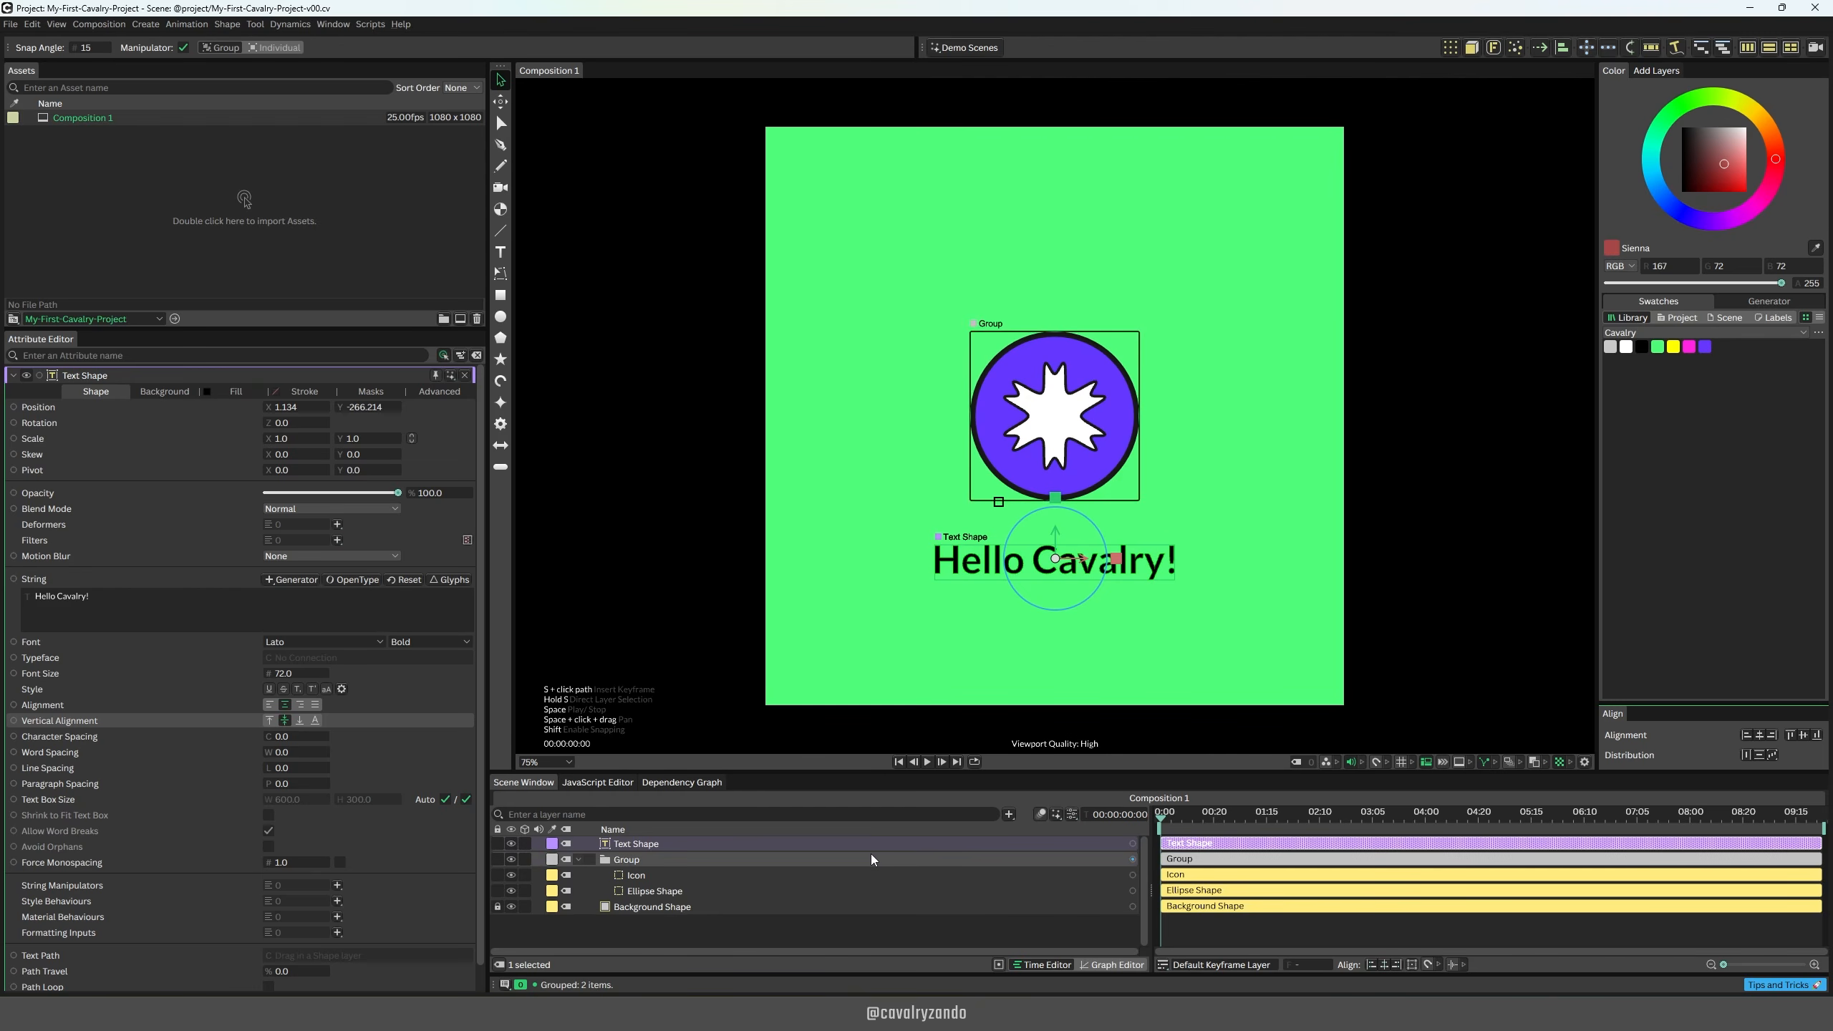
Step: Group the Text Shape with the circle-and-icon group, move the new group up about 88 px and deselect it
left_click_drag(634, 843, 653, 838)
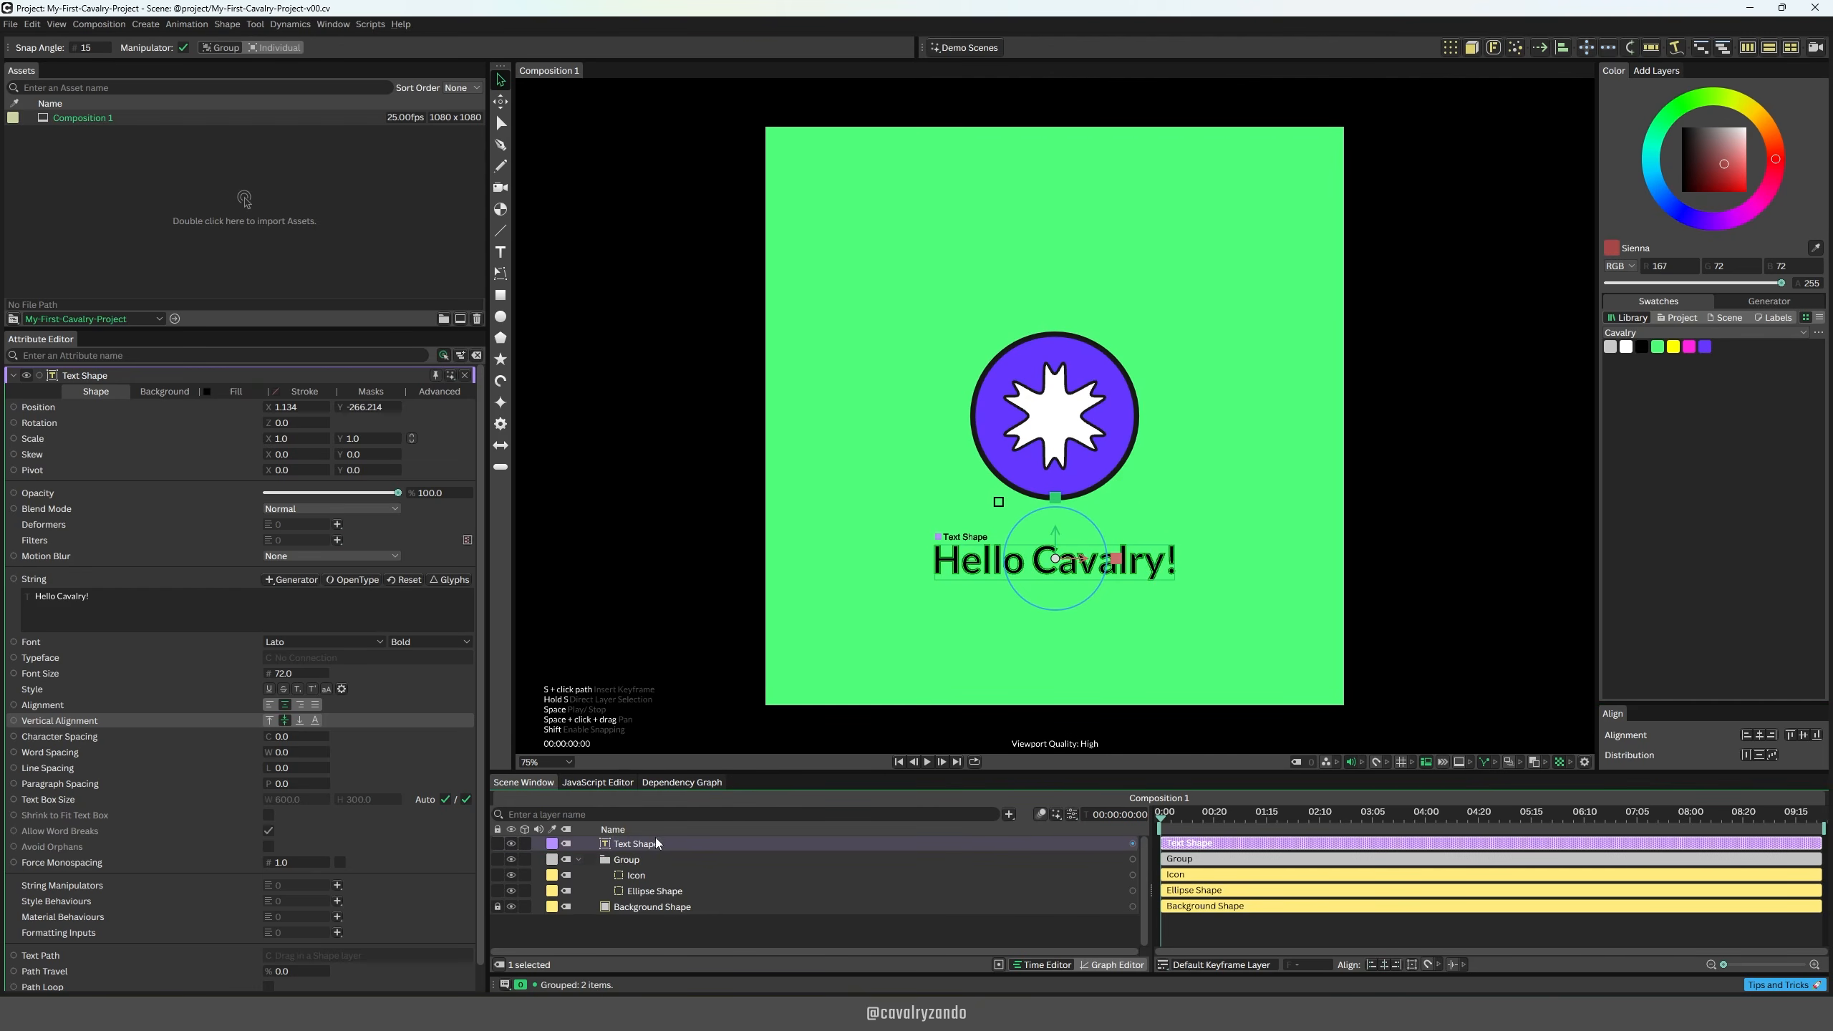
left_click(643, 859, "shift")
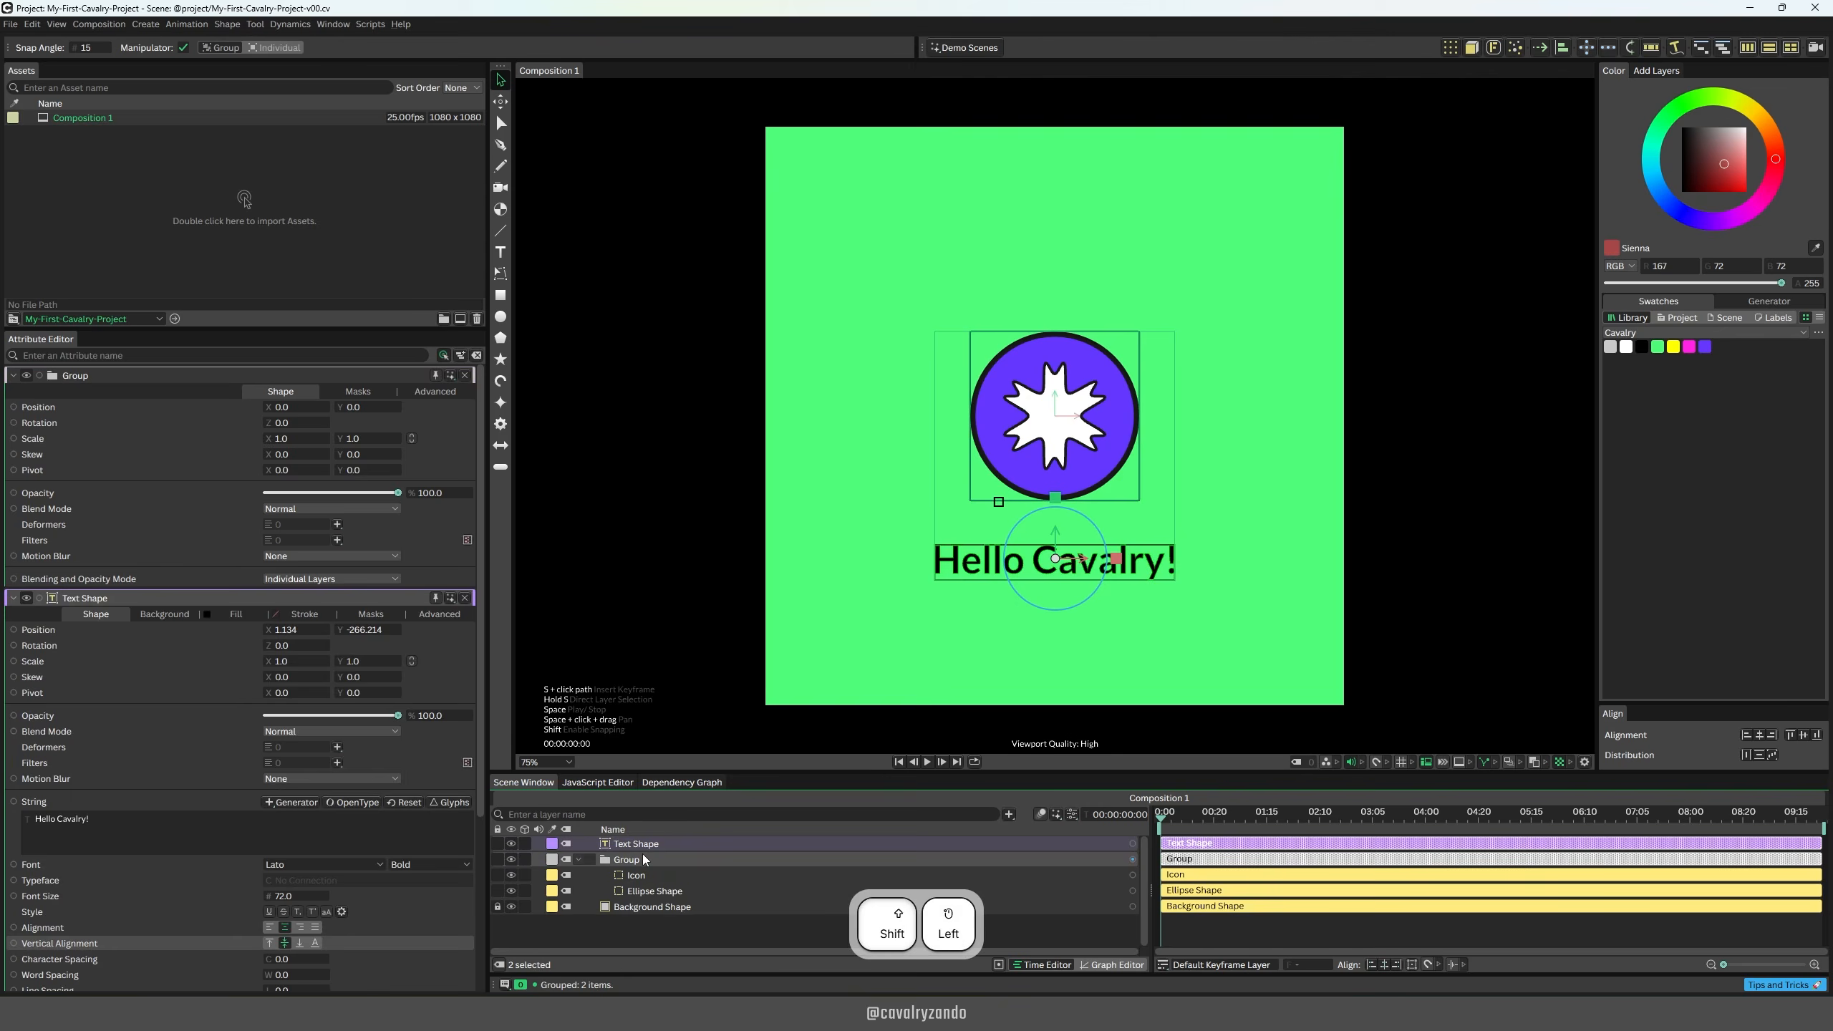
key("ctrl+g")
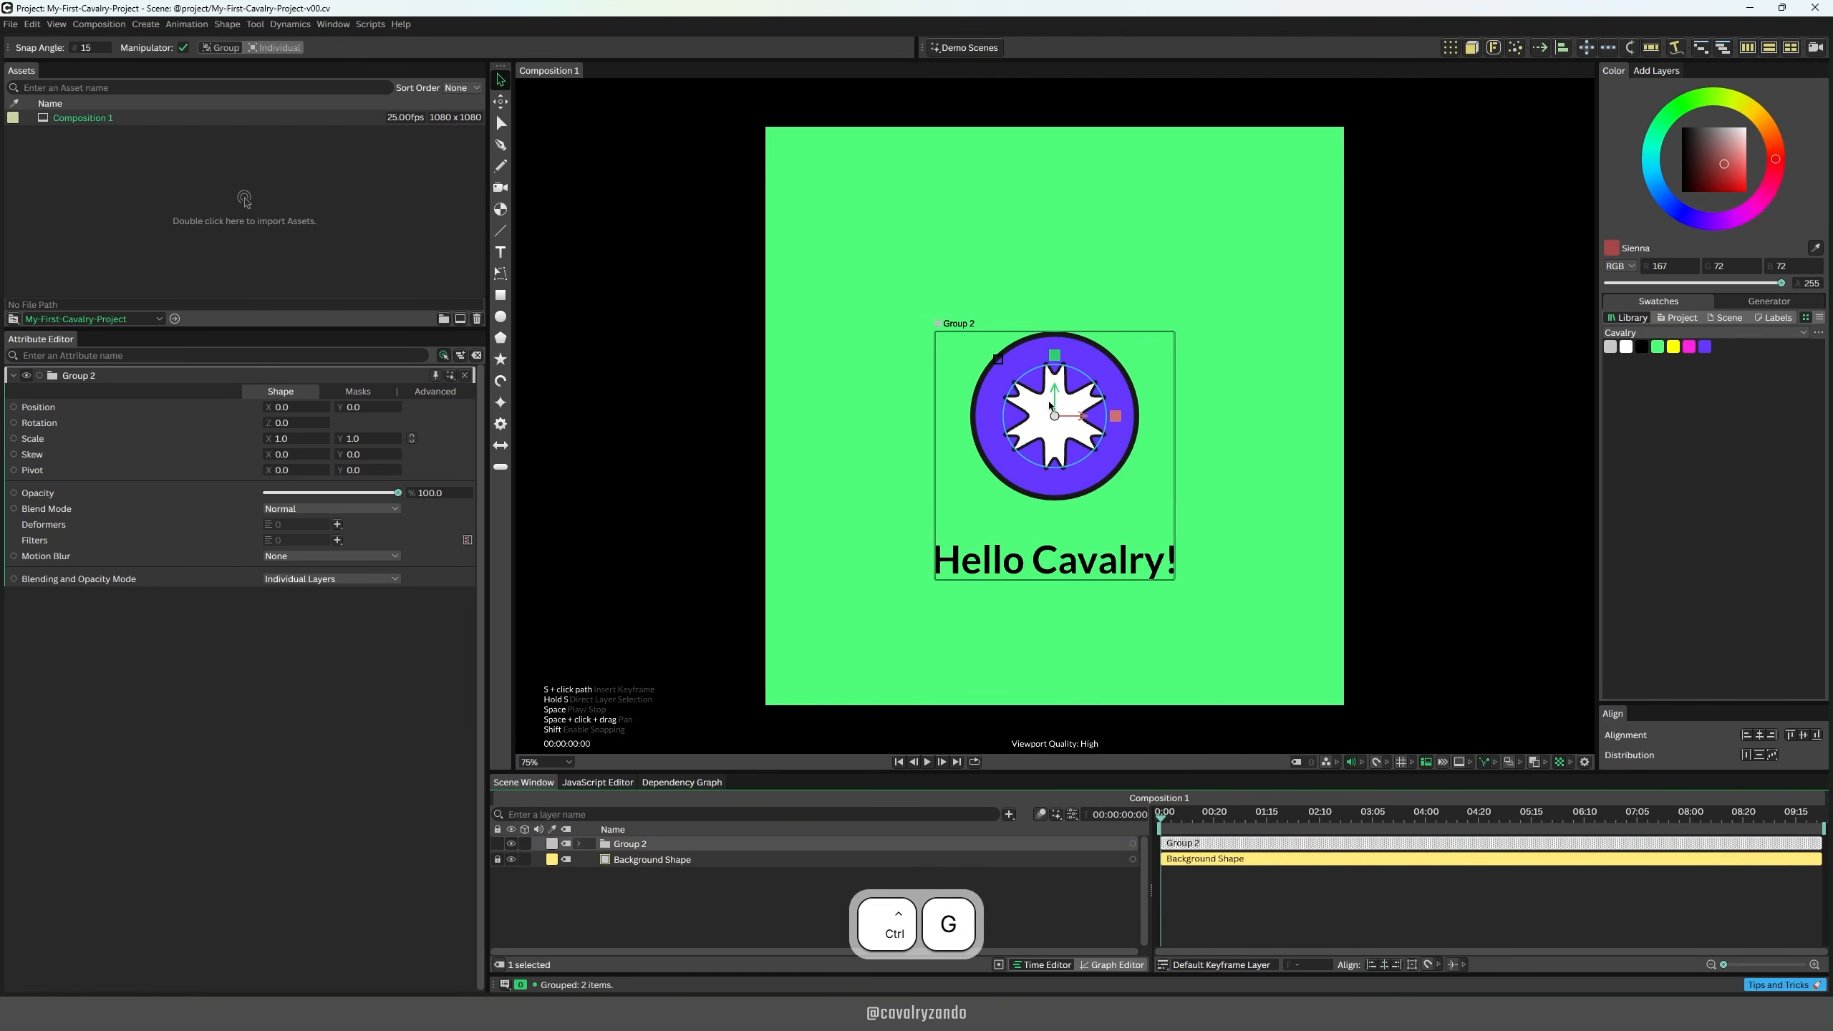
left_click_drag(1062, 390, 1062, 343)
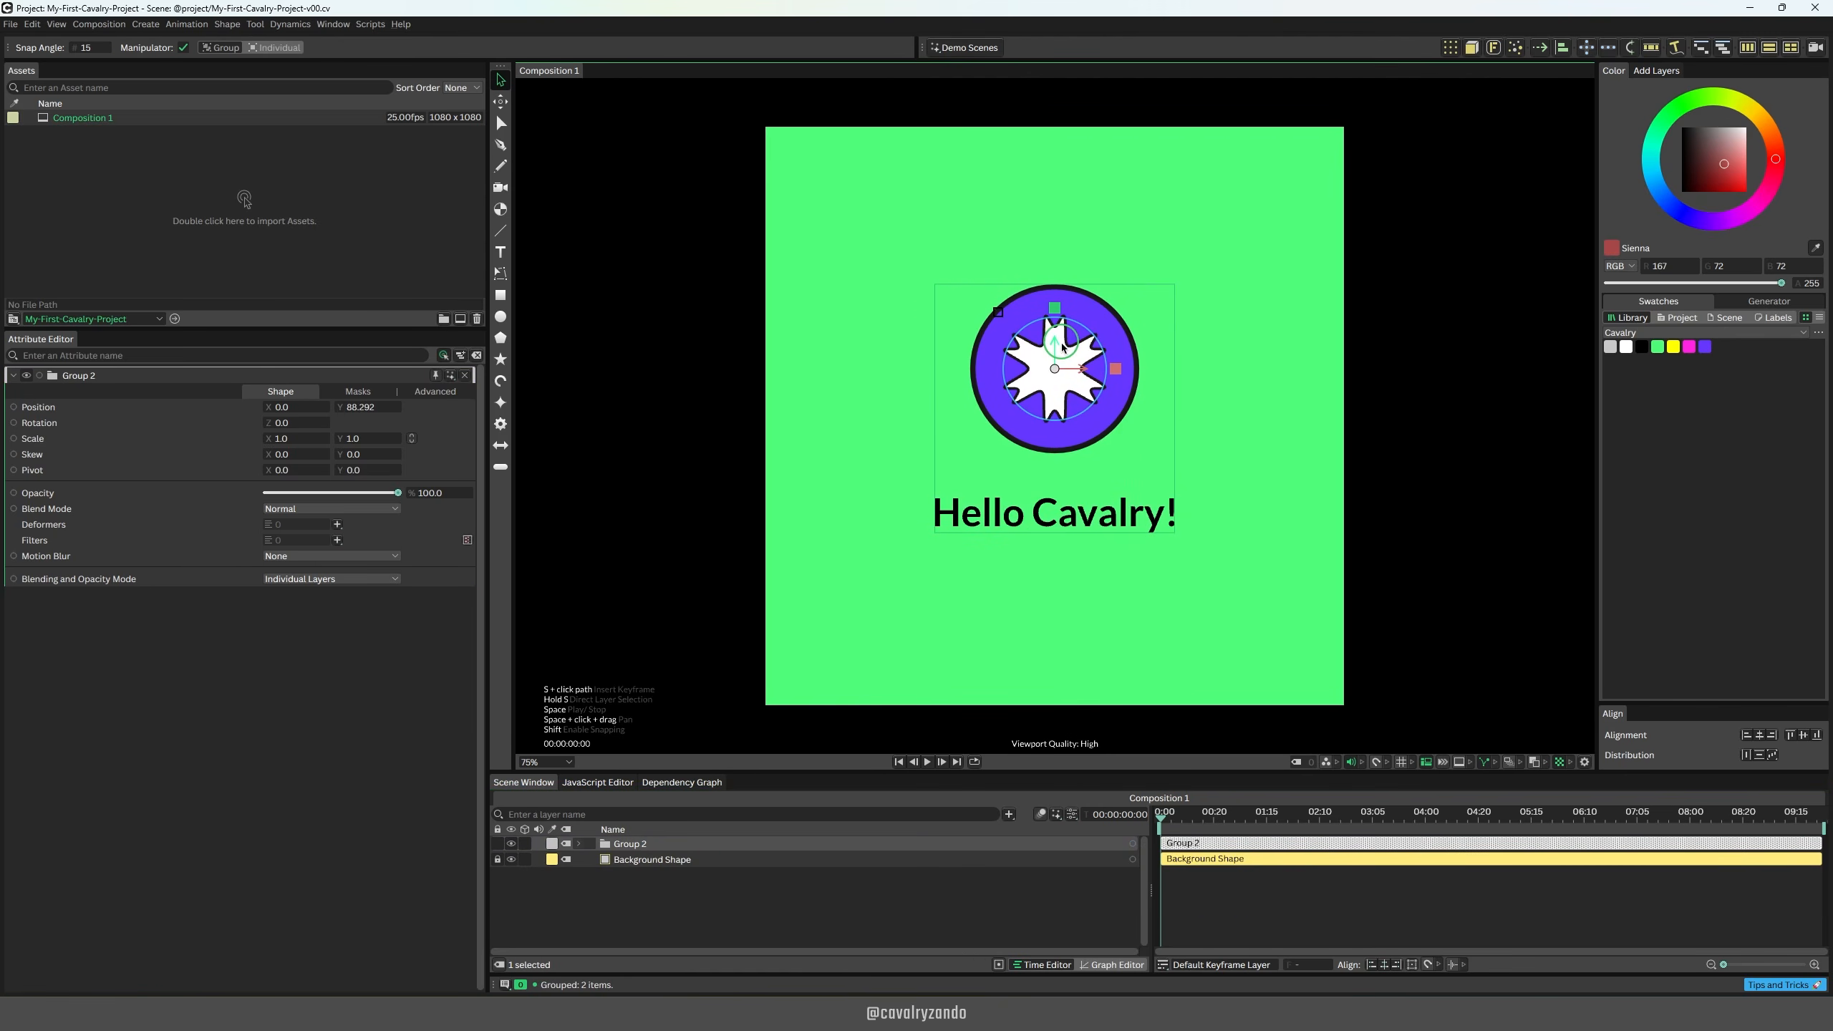
left_click(834, 889)
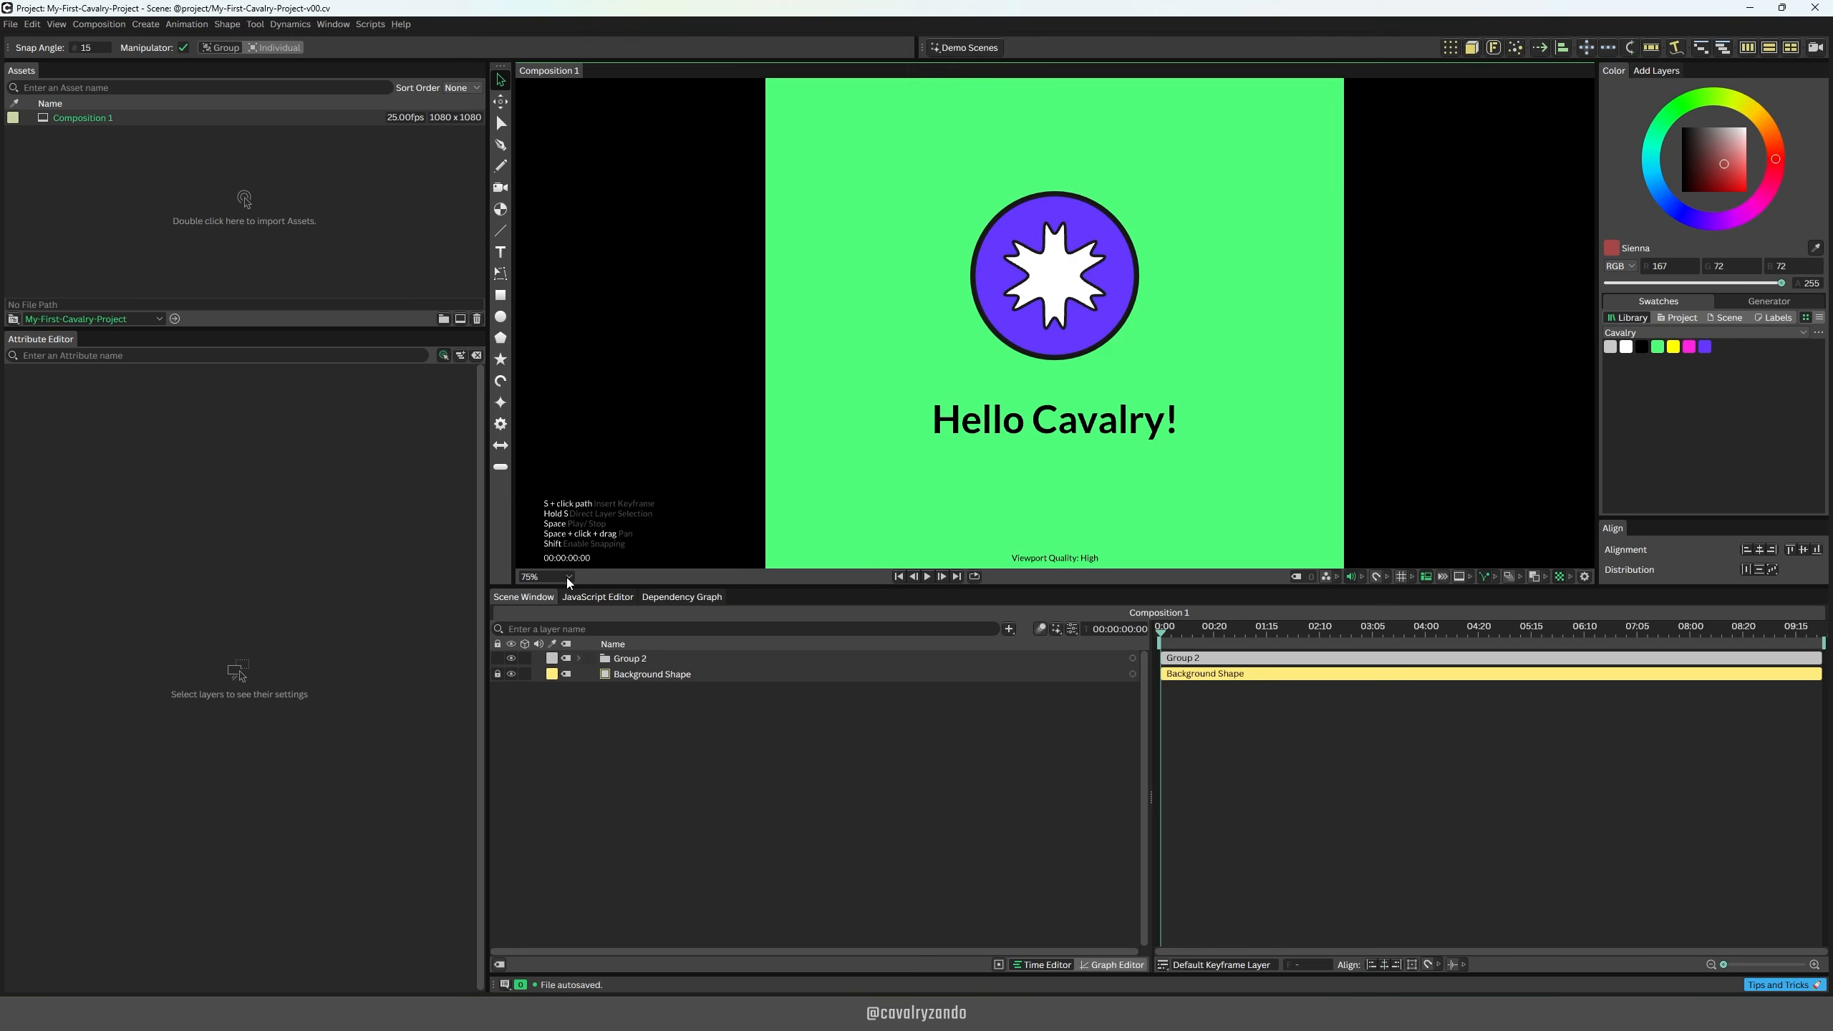
Step: Expand Group 2 and keyframe the Text Shape's opacity at 0% at the start of the timeline
left_click(567, 578)
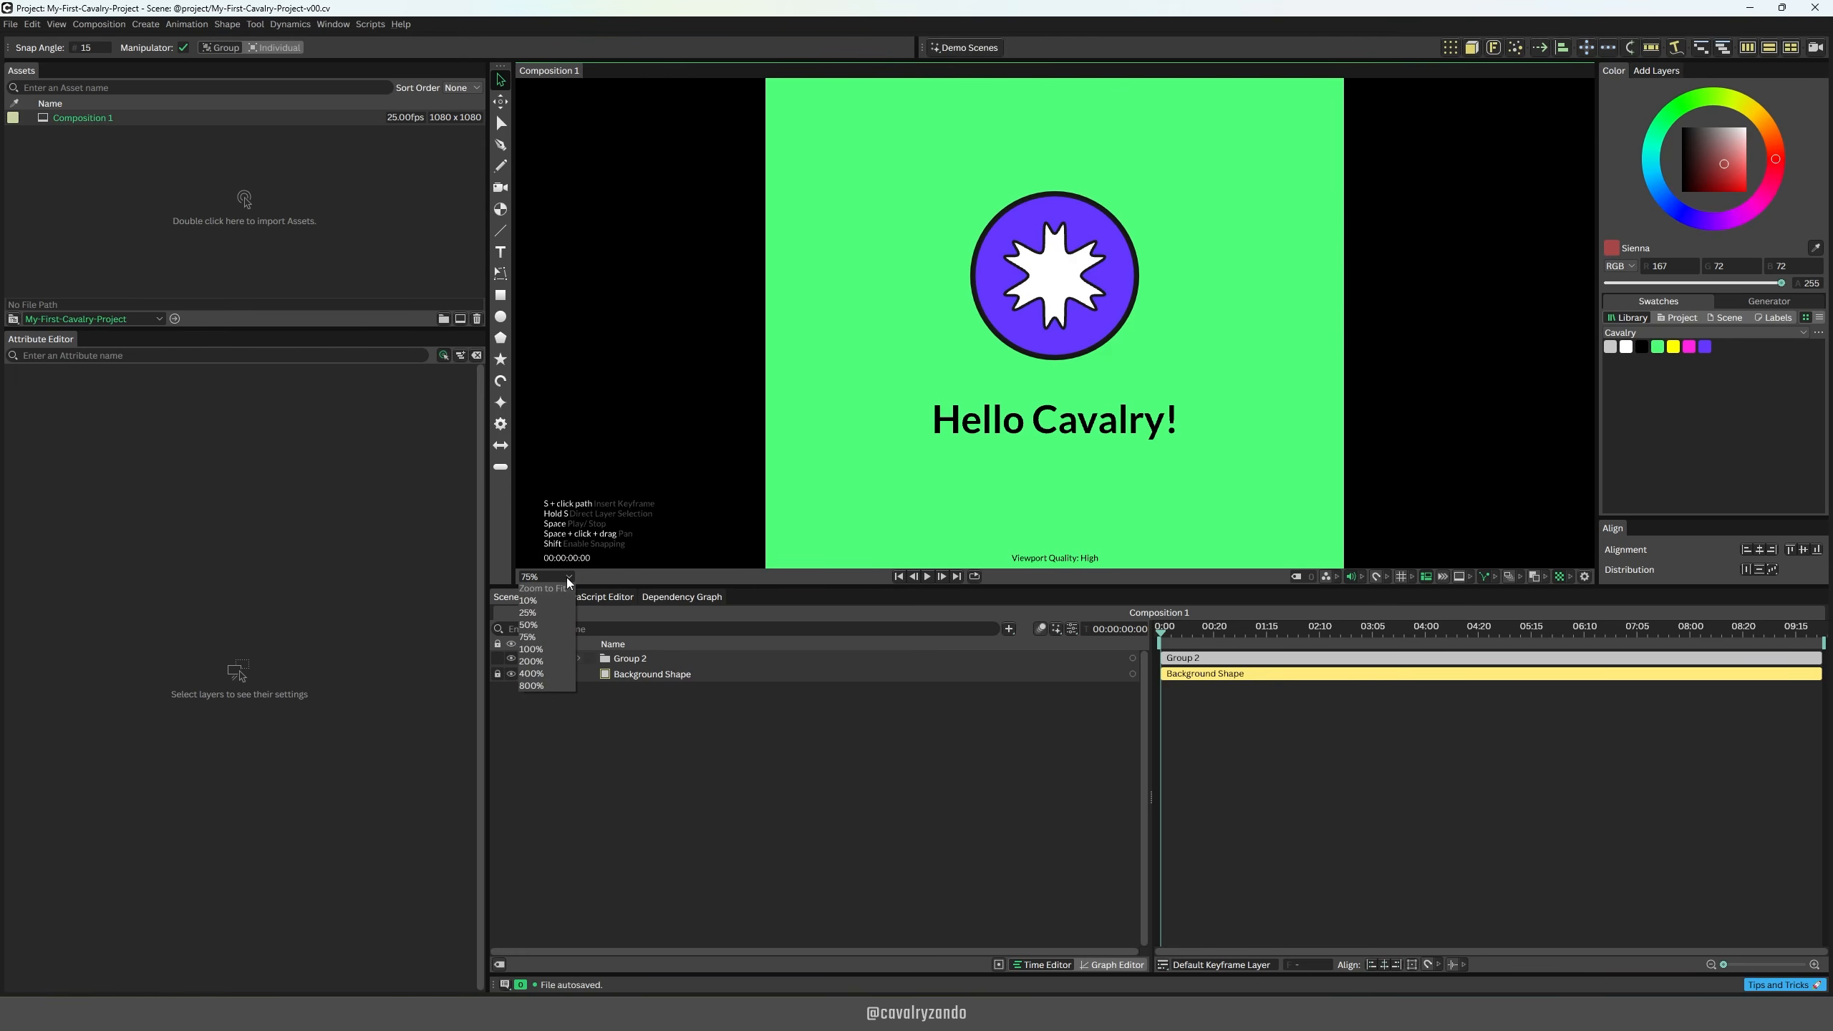
left_click(556, 590)
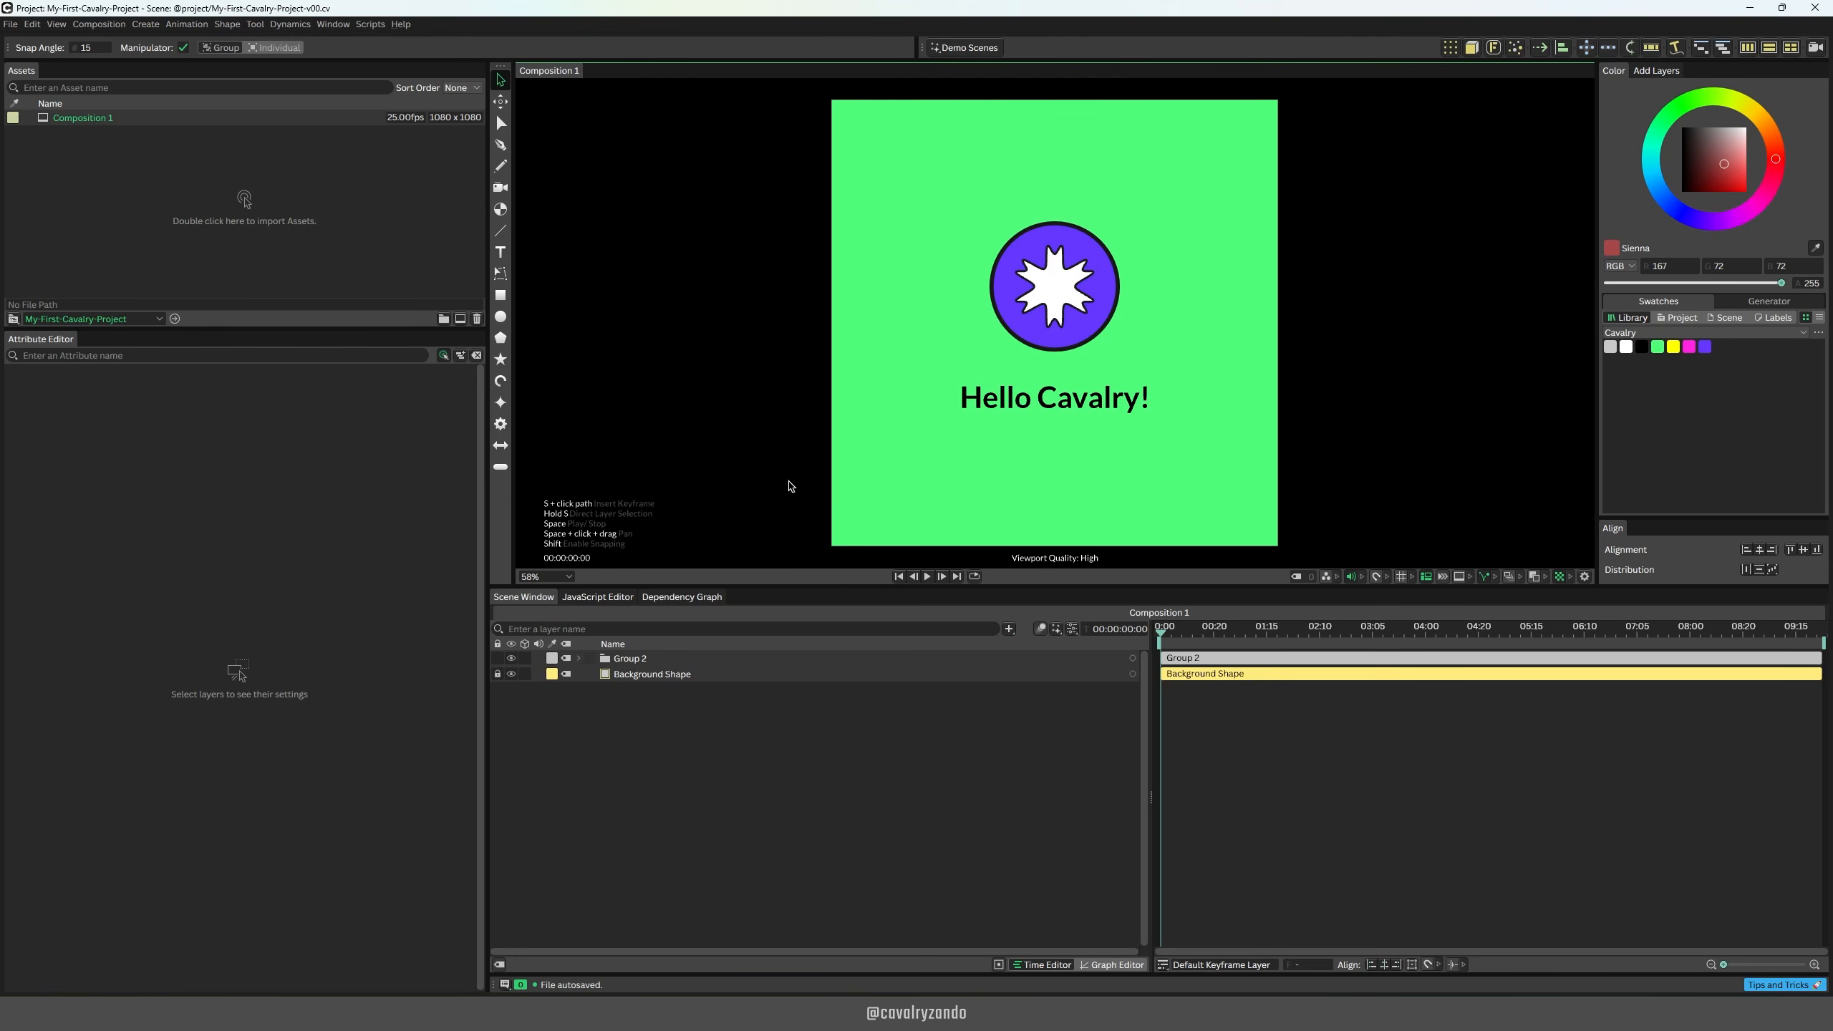
left_click(579, 658)
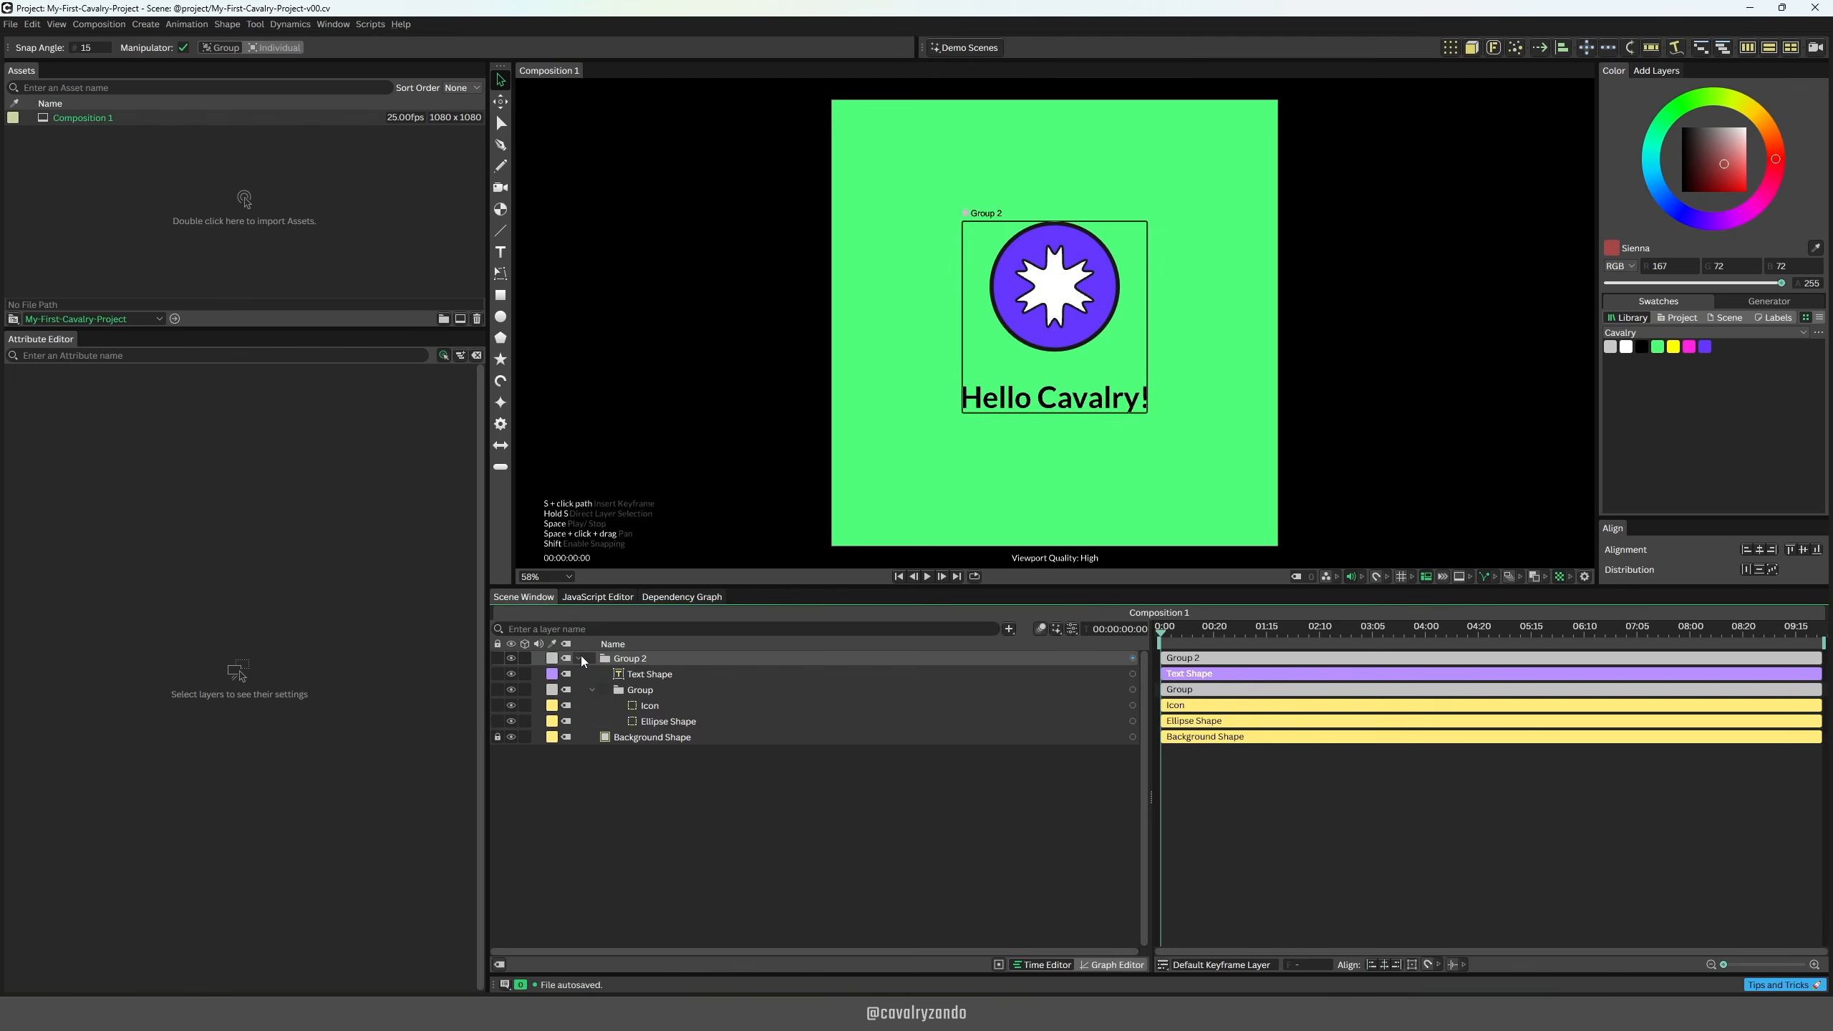
left_click(650, 678)
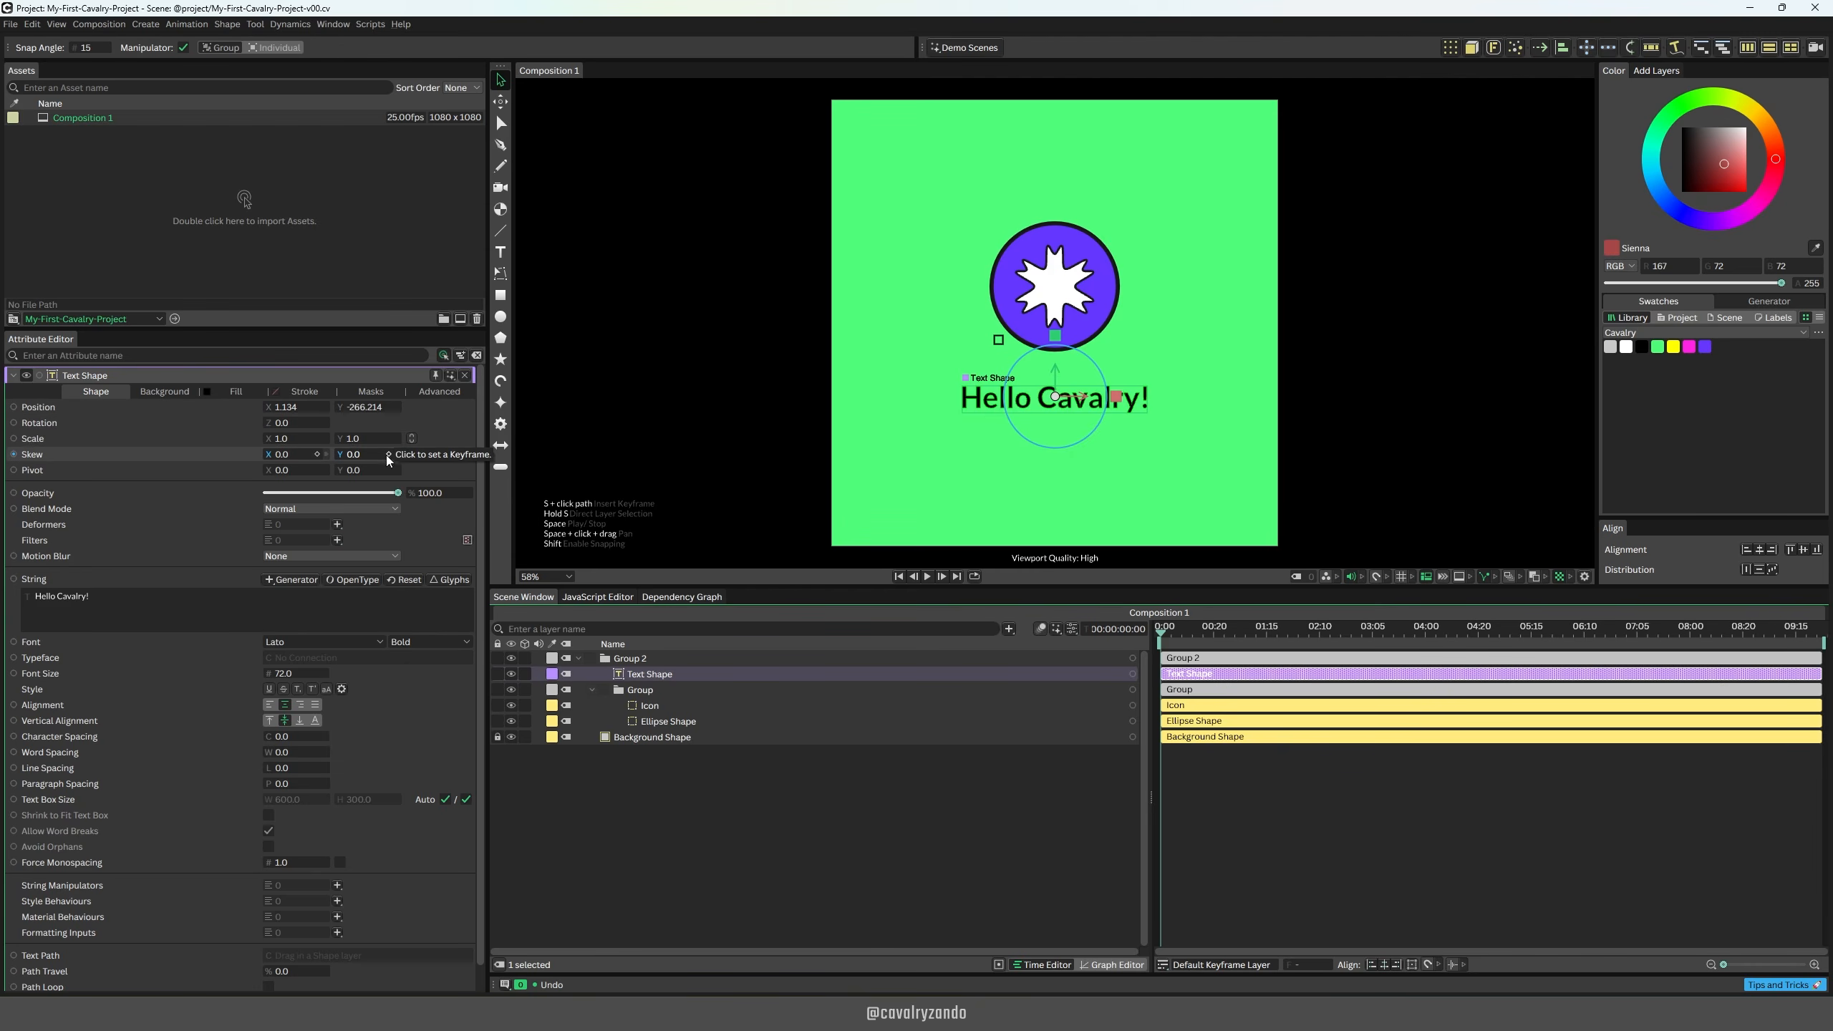
left_click(462, 494)
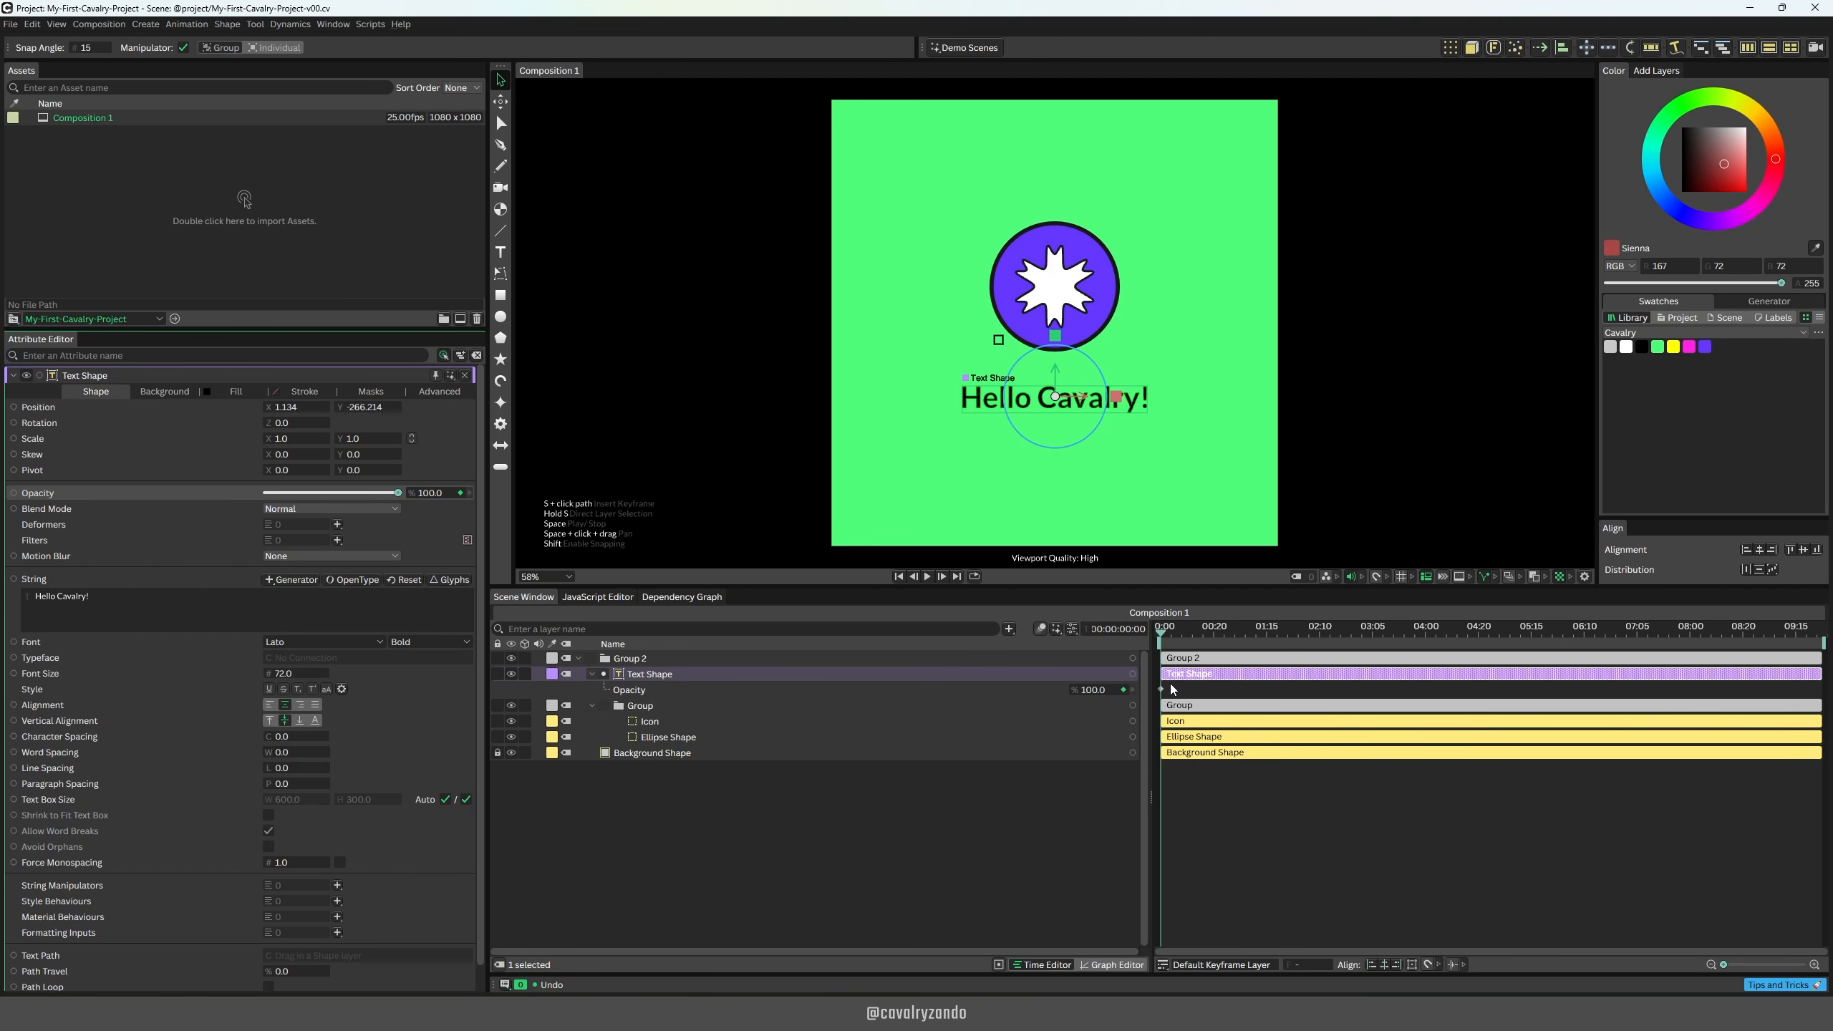
left_click_drag(1093, 690, 947, 692)
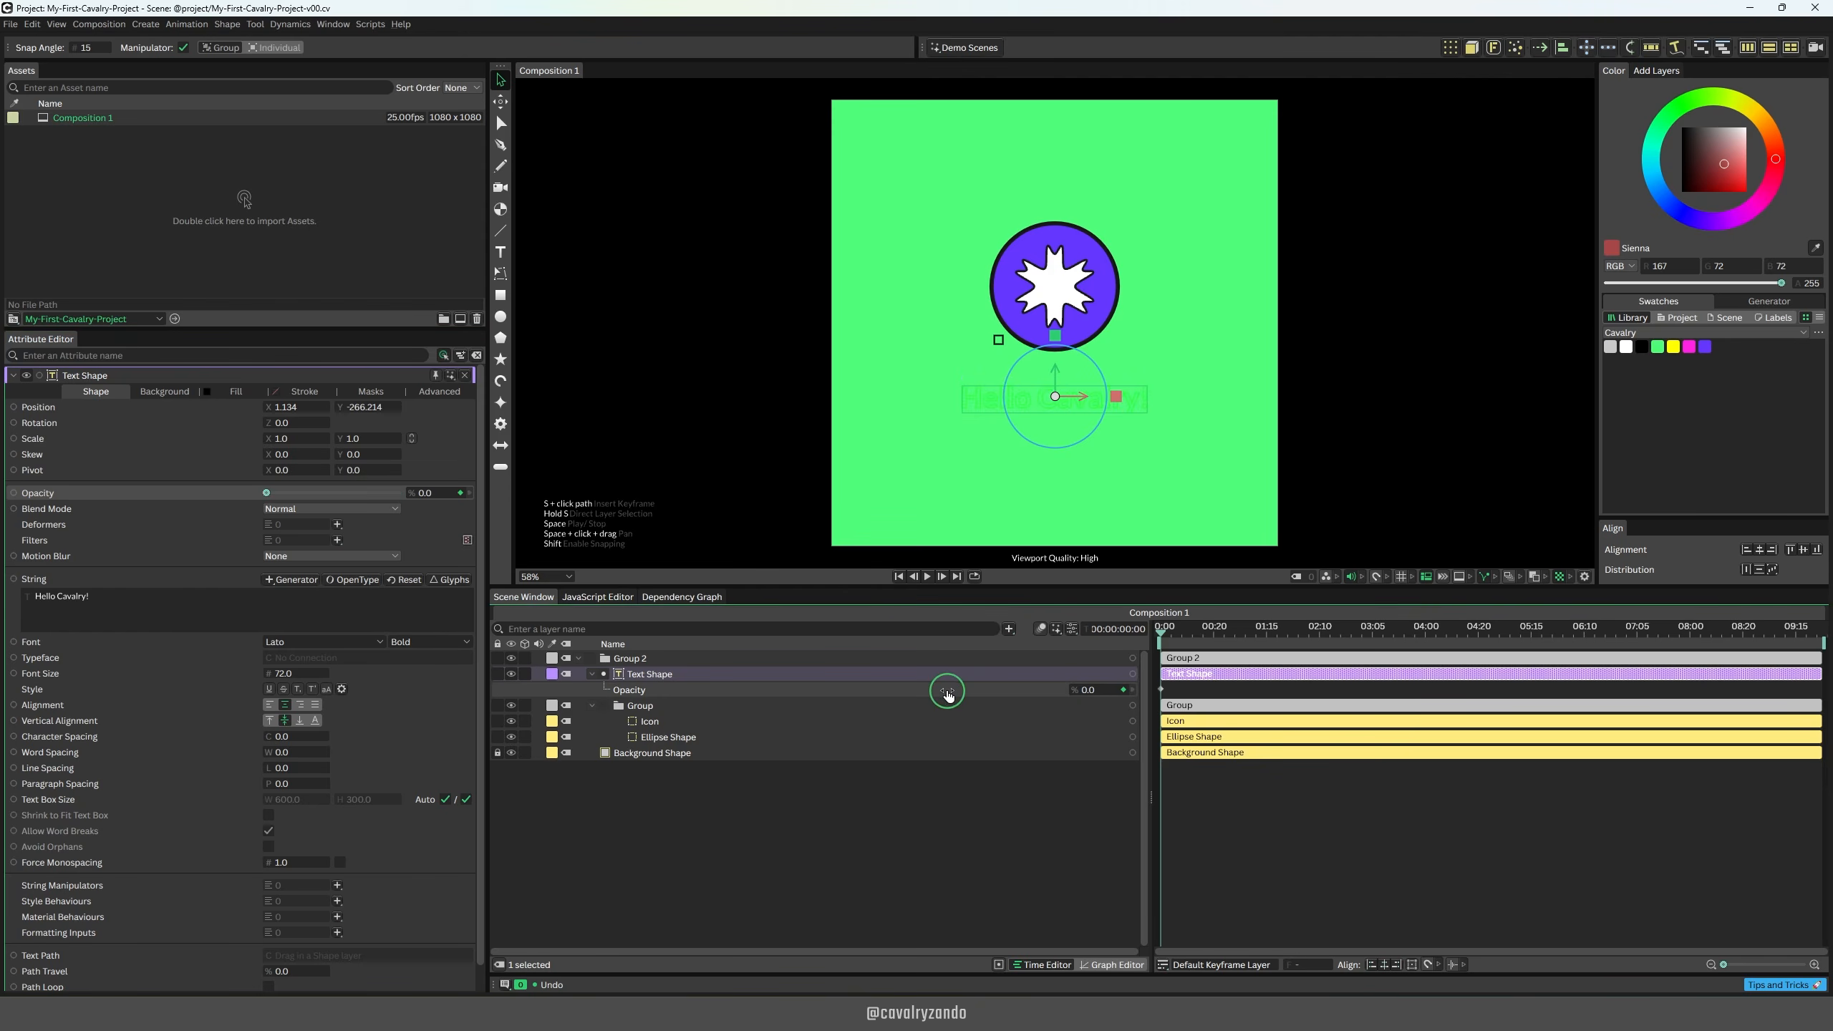
Step: Keyframe the Text Shape's opacity at 100% on frame 20 and play back the fade-in from the start
left_click(1216, 631)
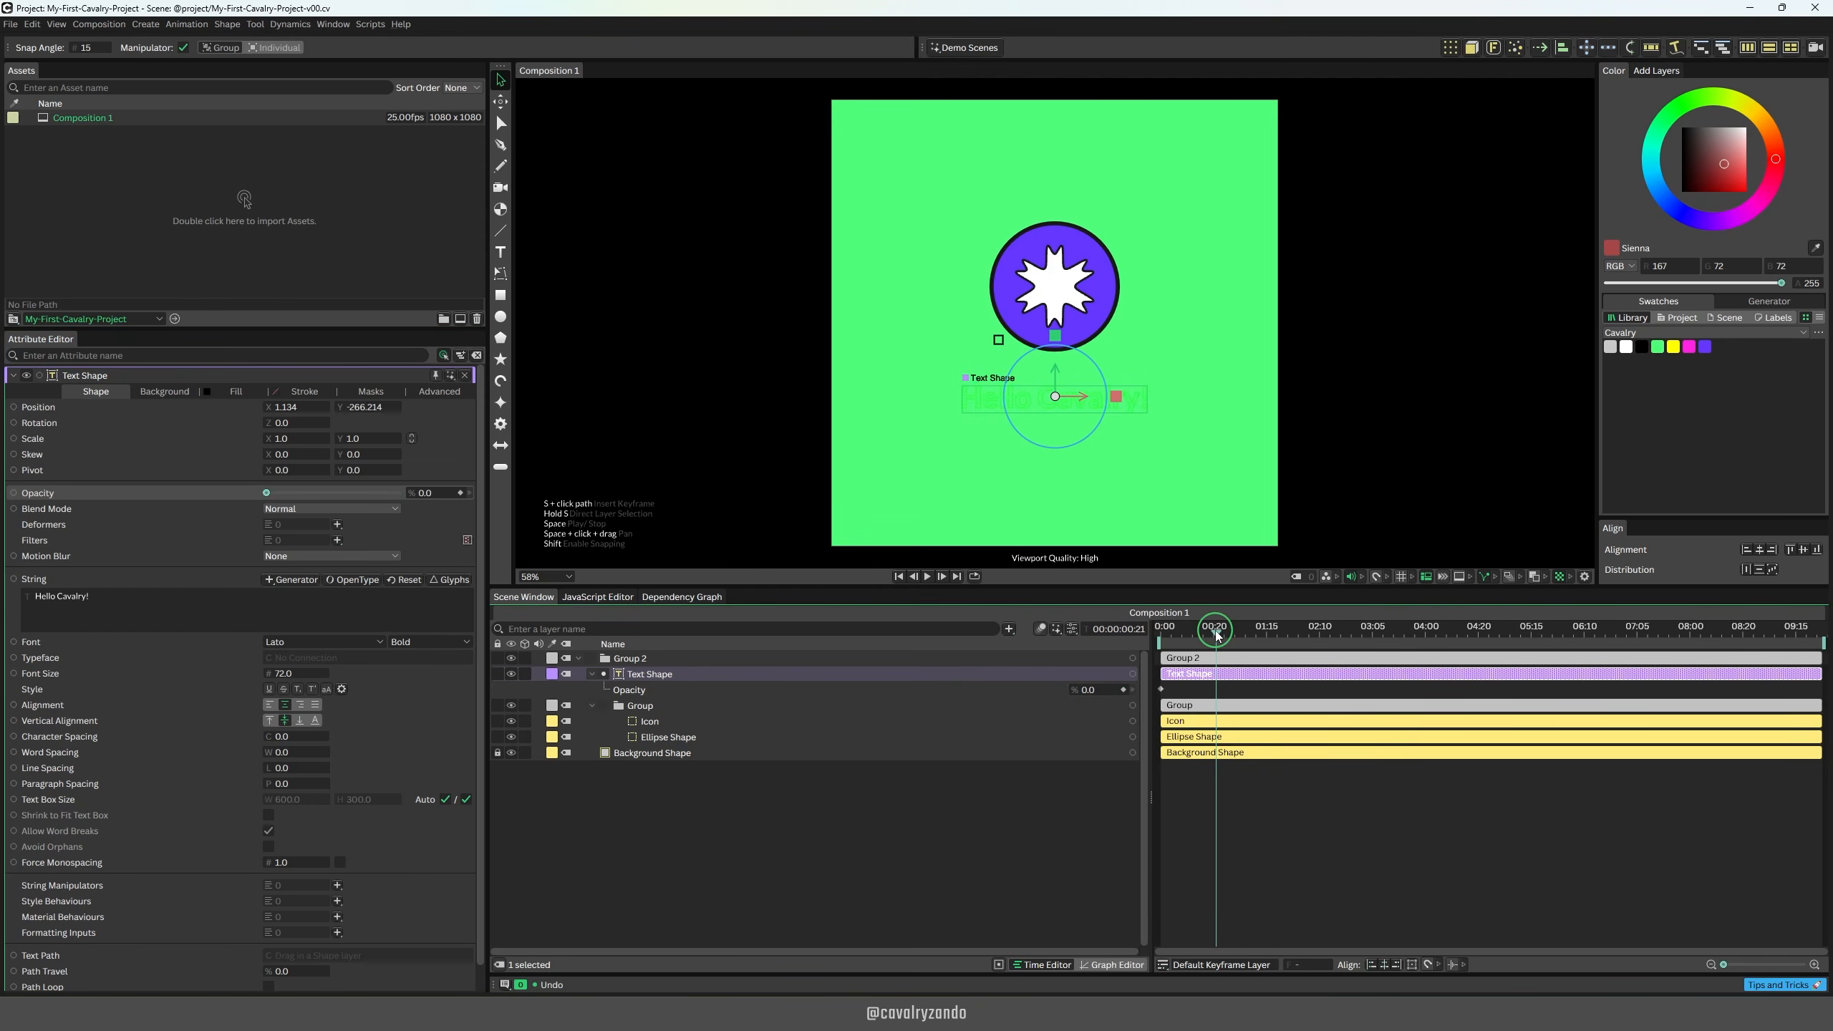
left_click_drag(1231, 633, 1215, 637)
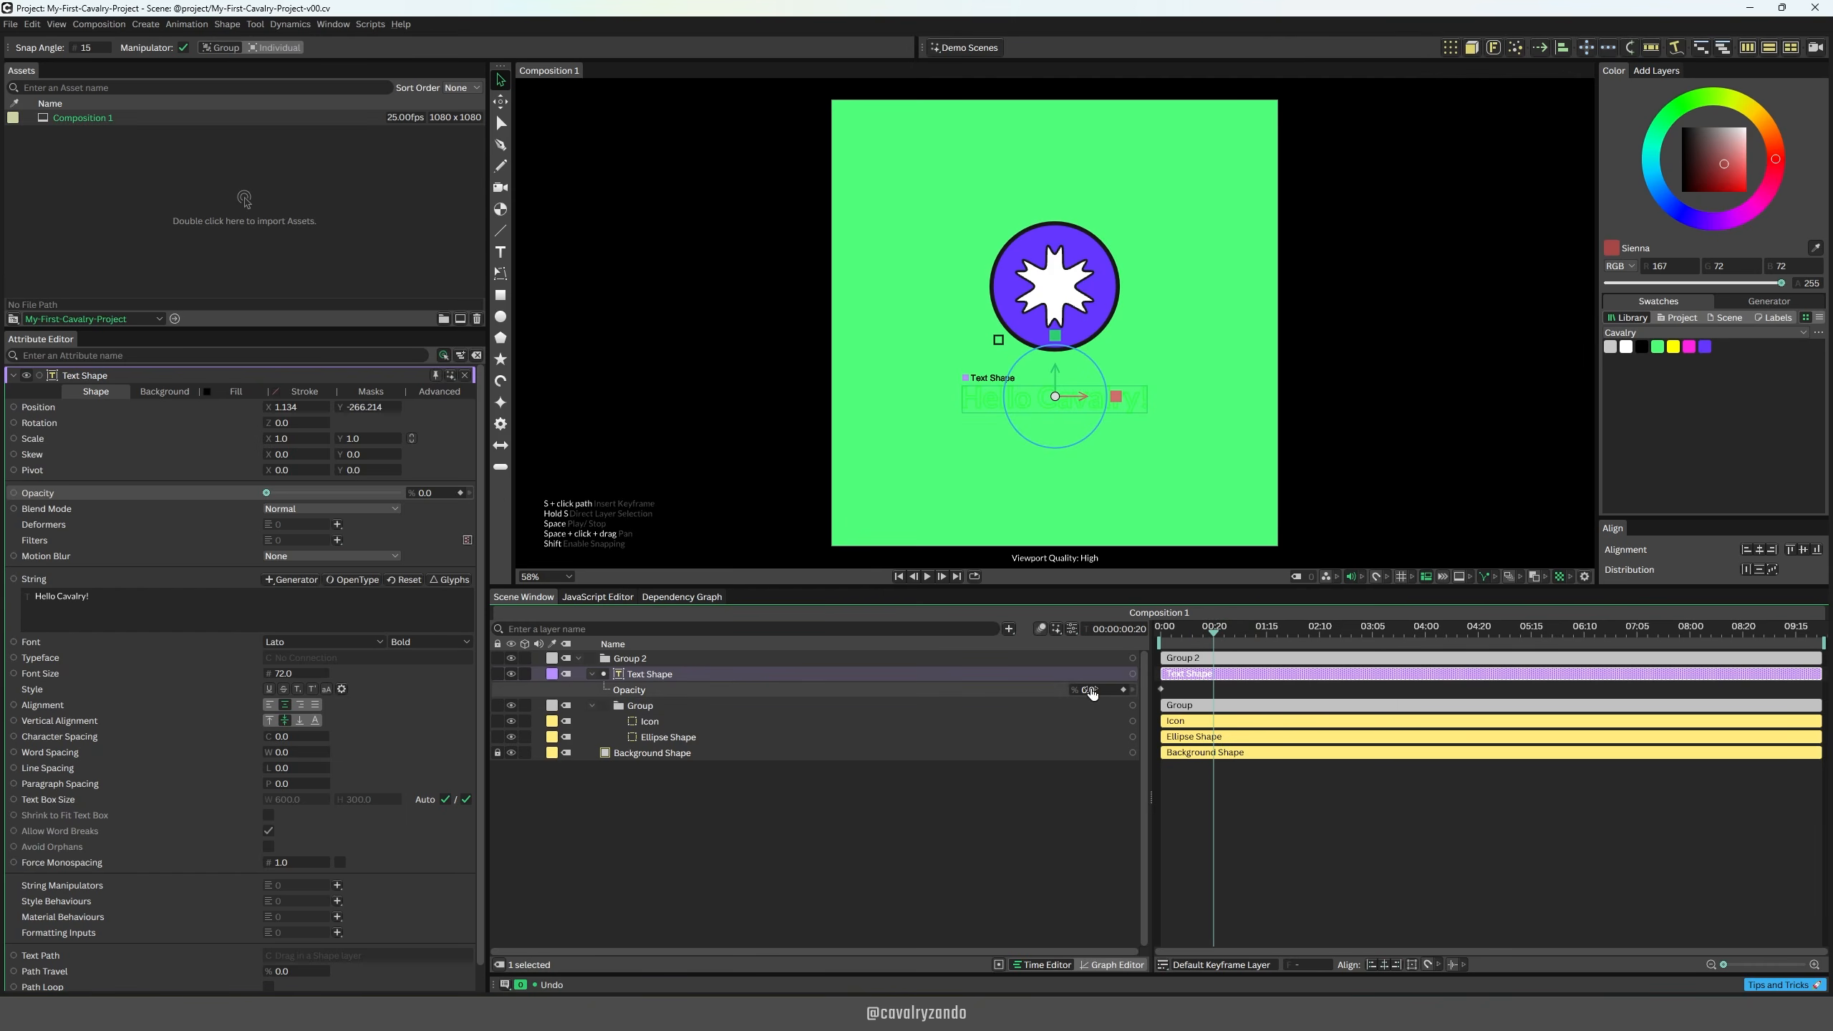
left_click_drag(1090, 690, 1209, 629)
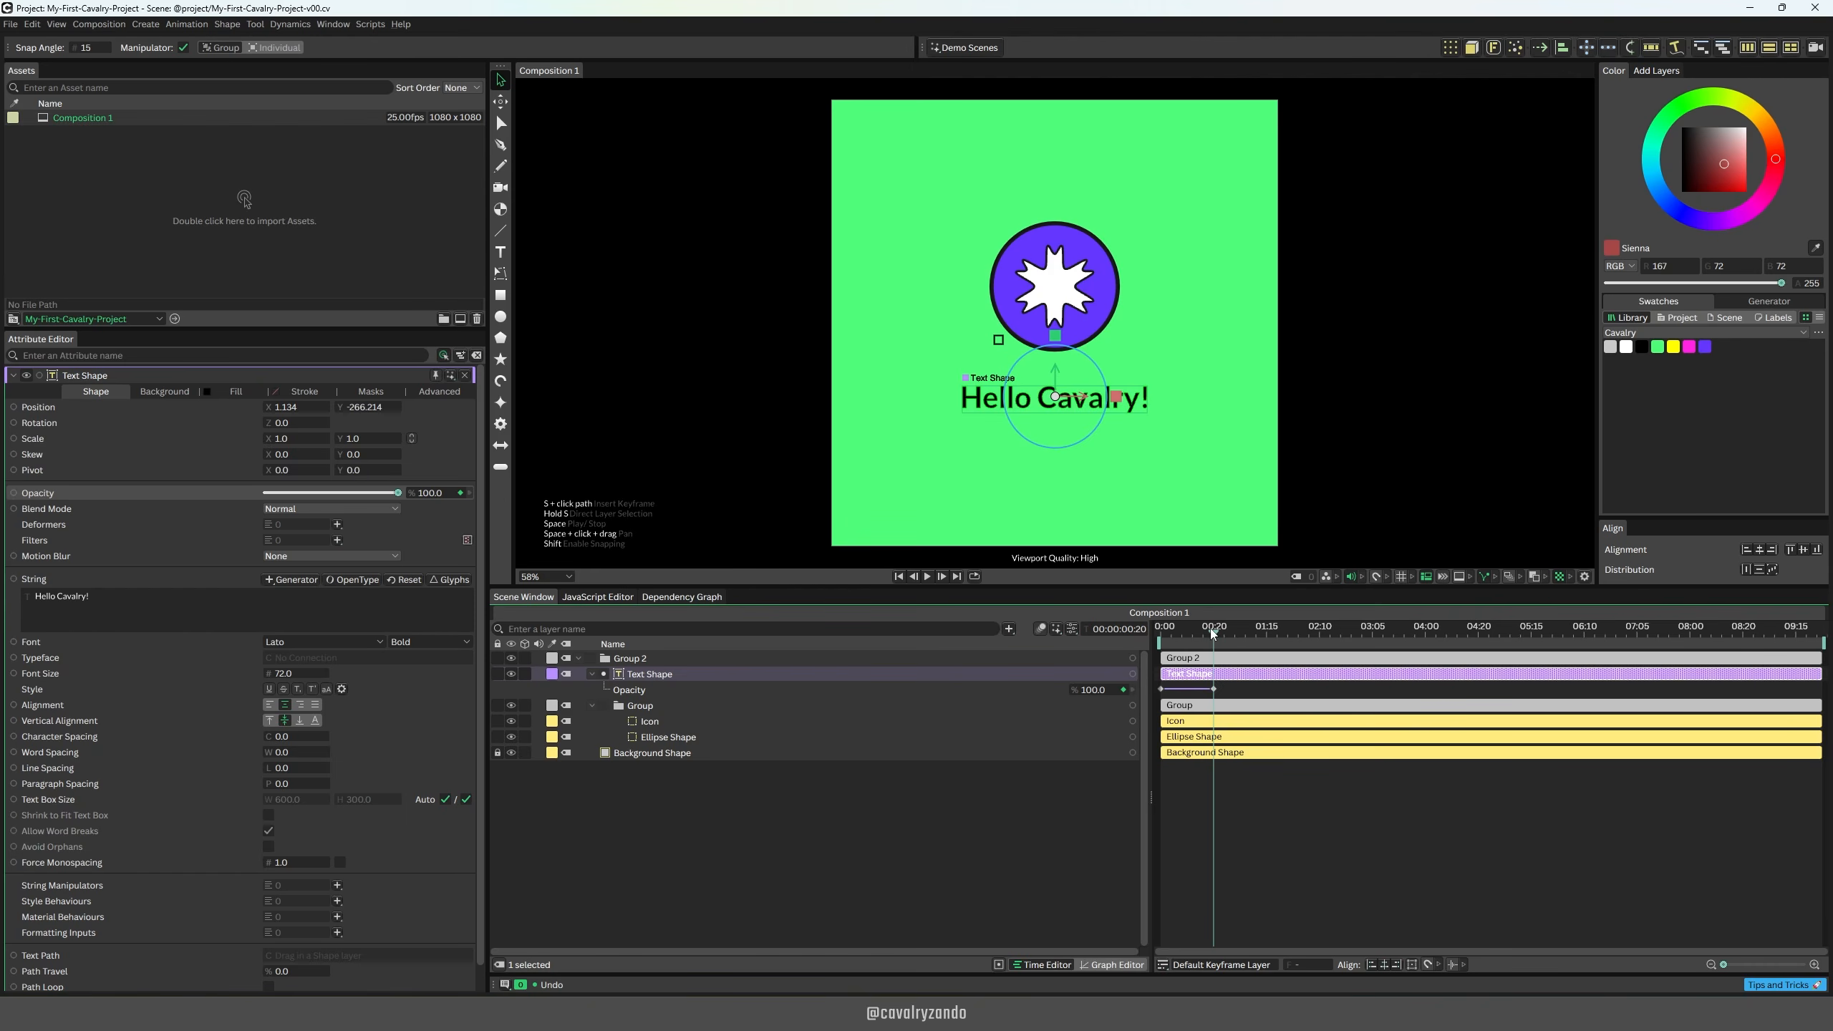
key("space")
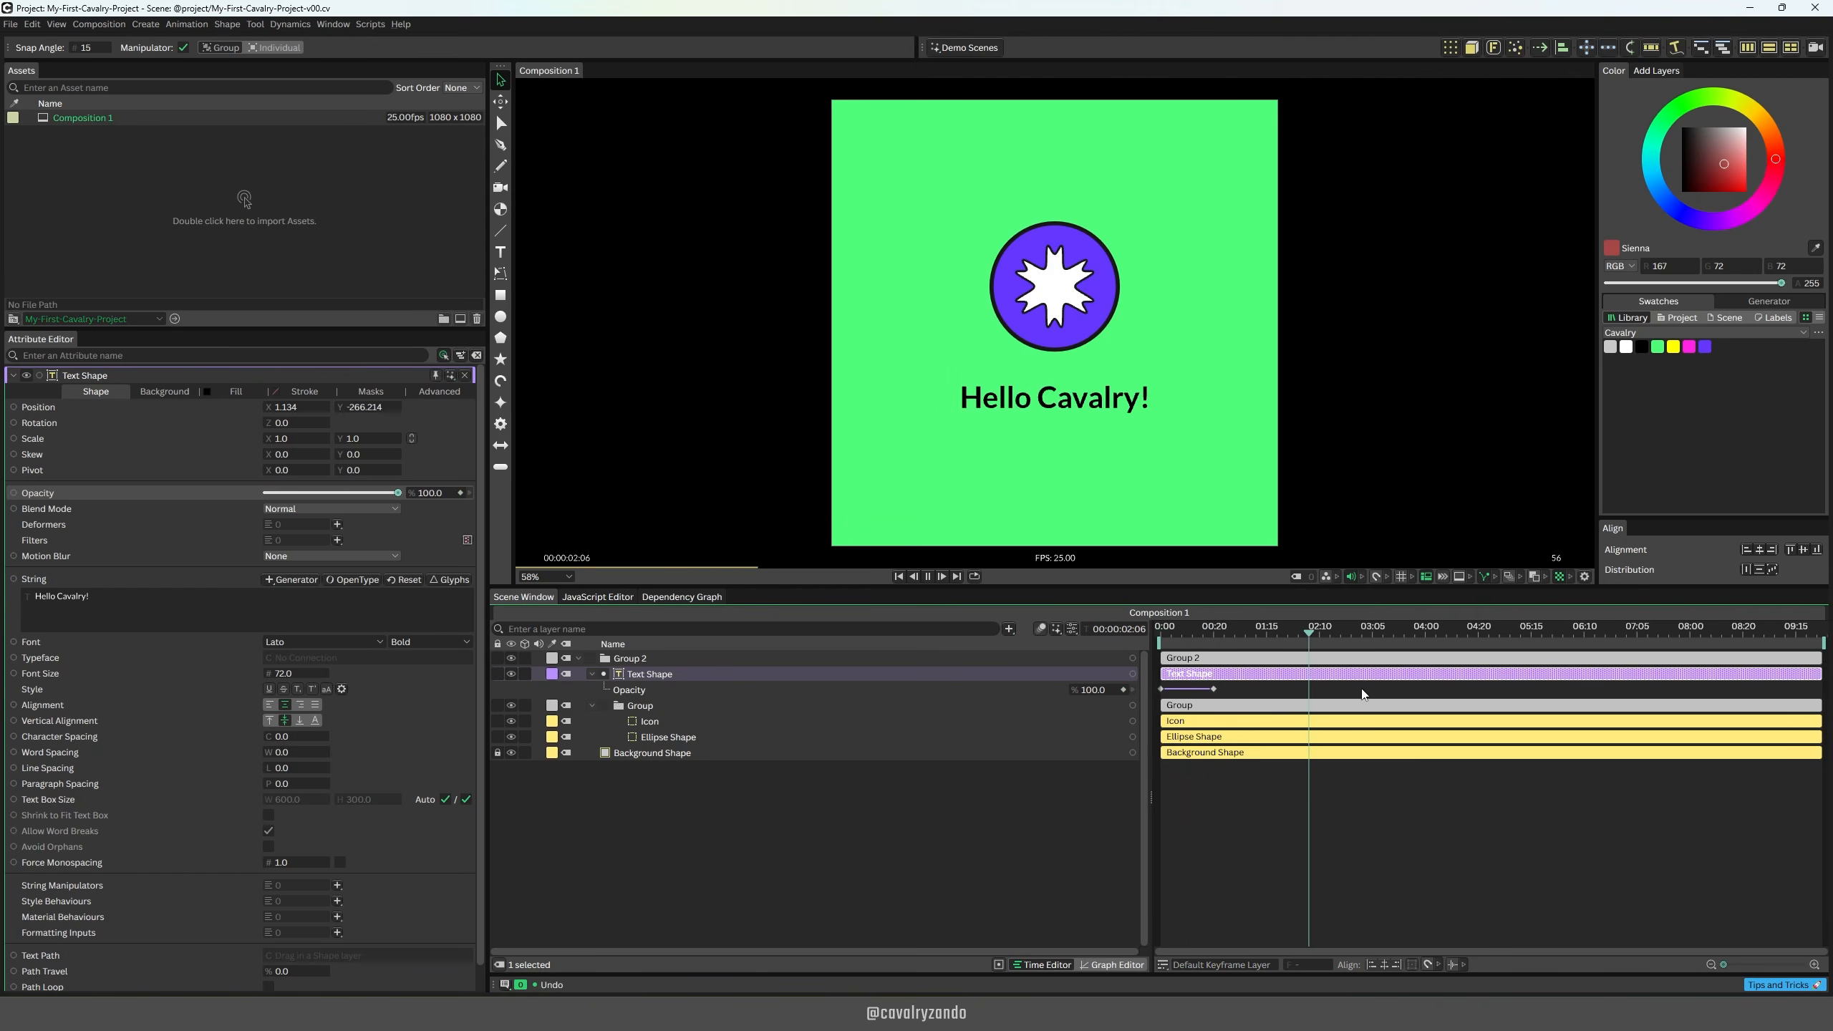
key("space")
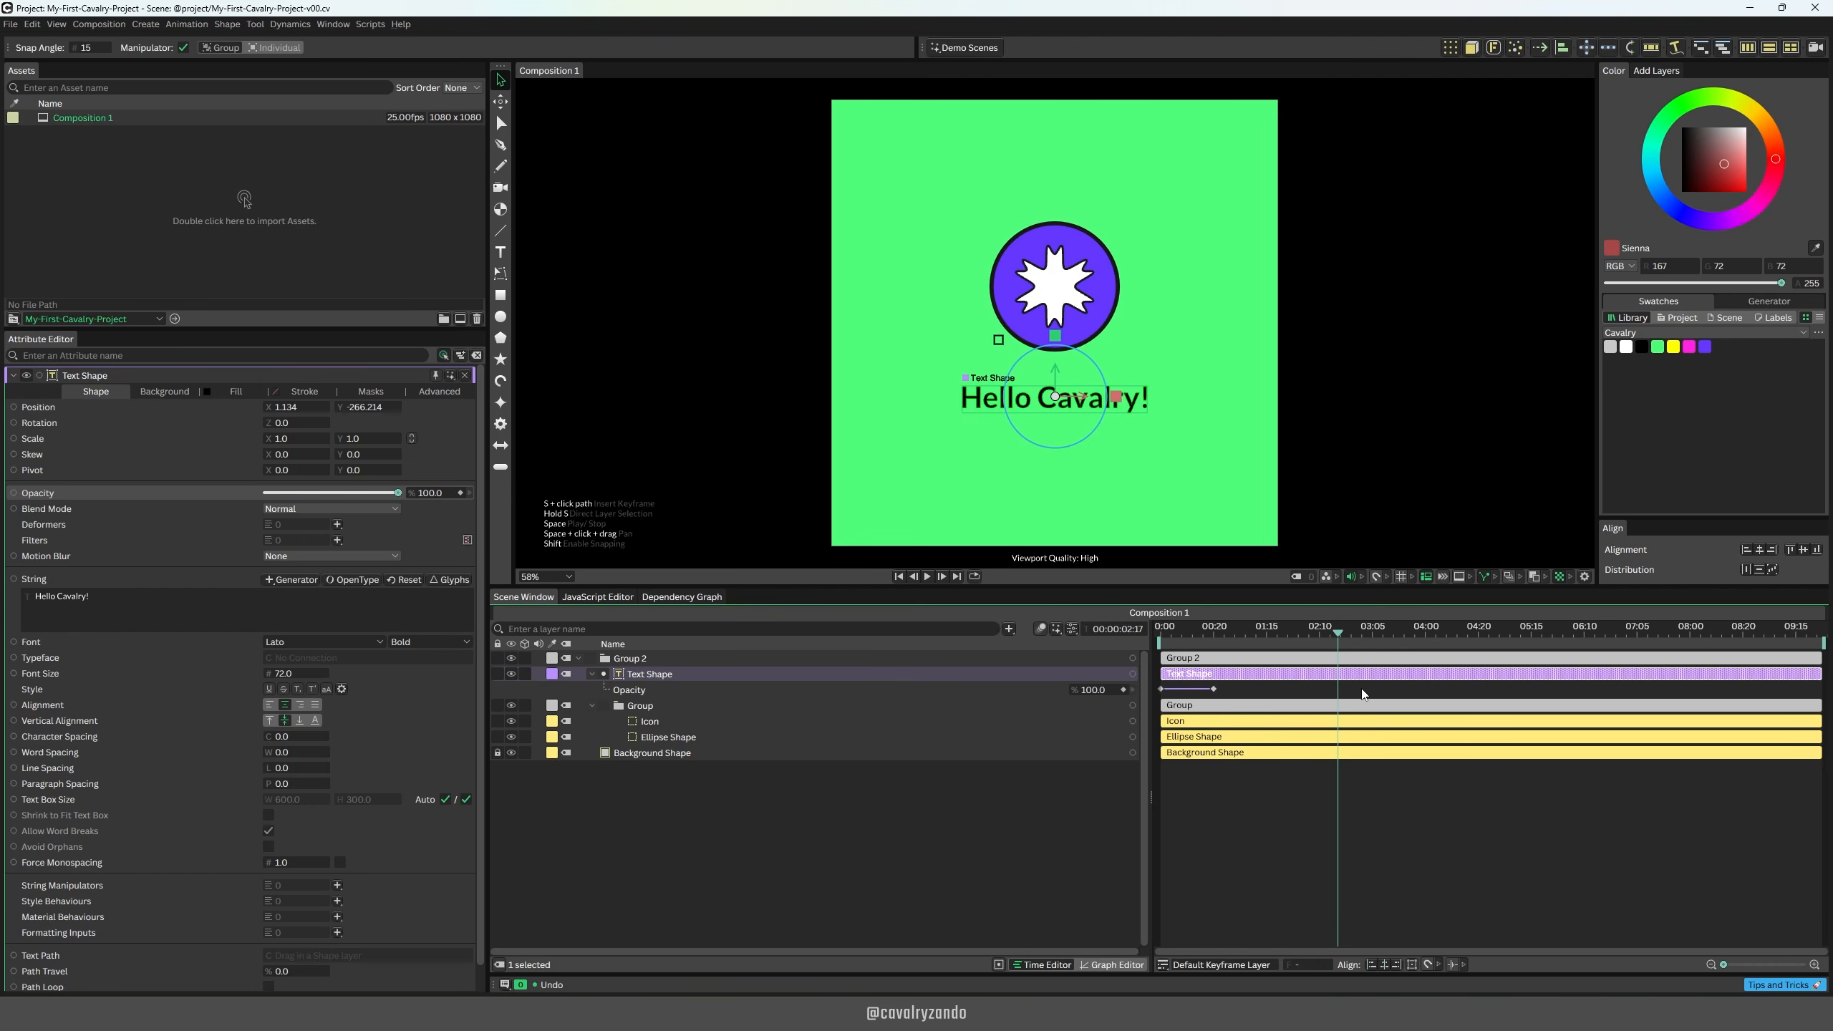
left_click_drag(1337, 634, 1155, 632)
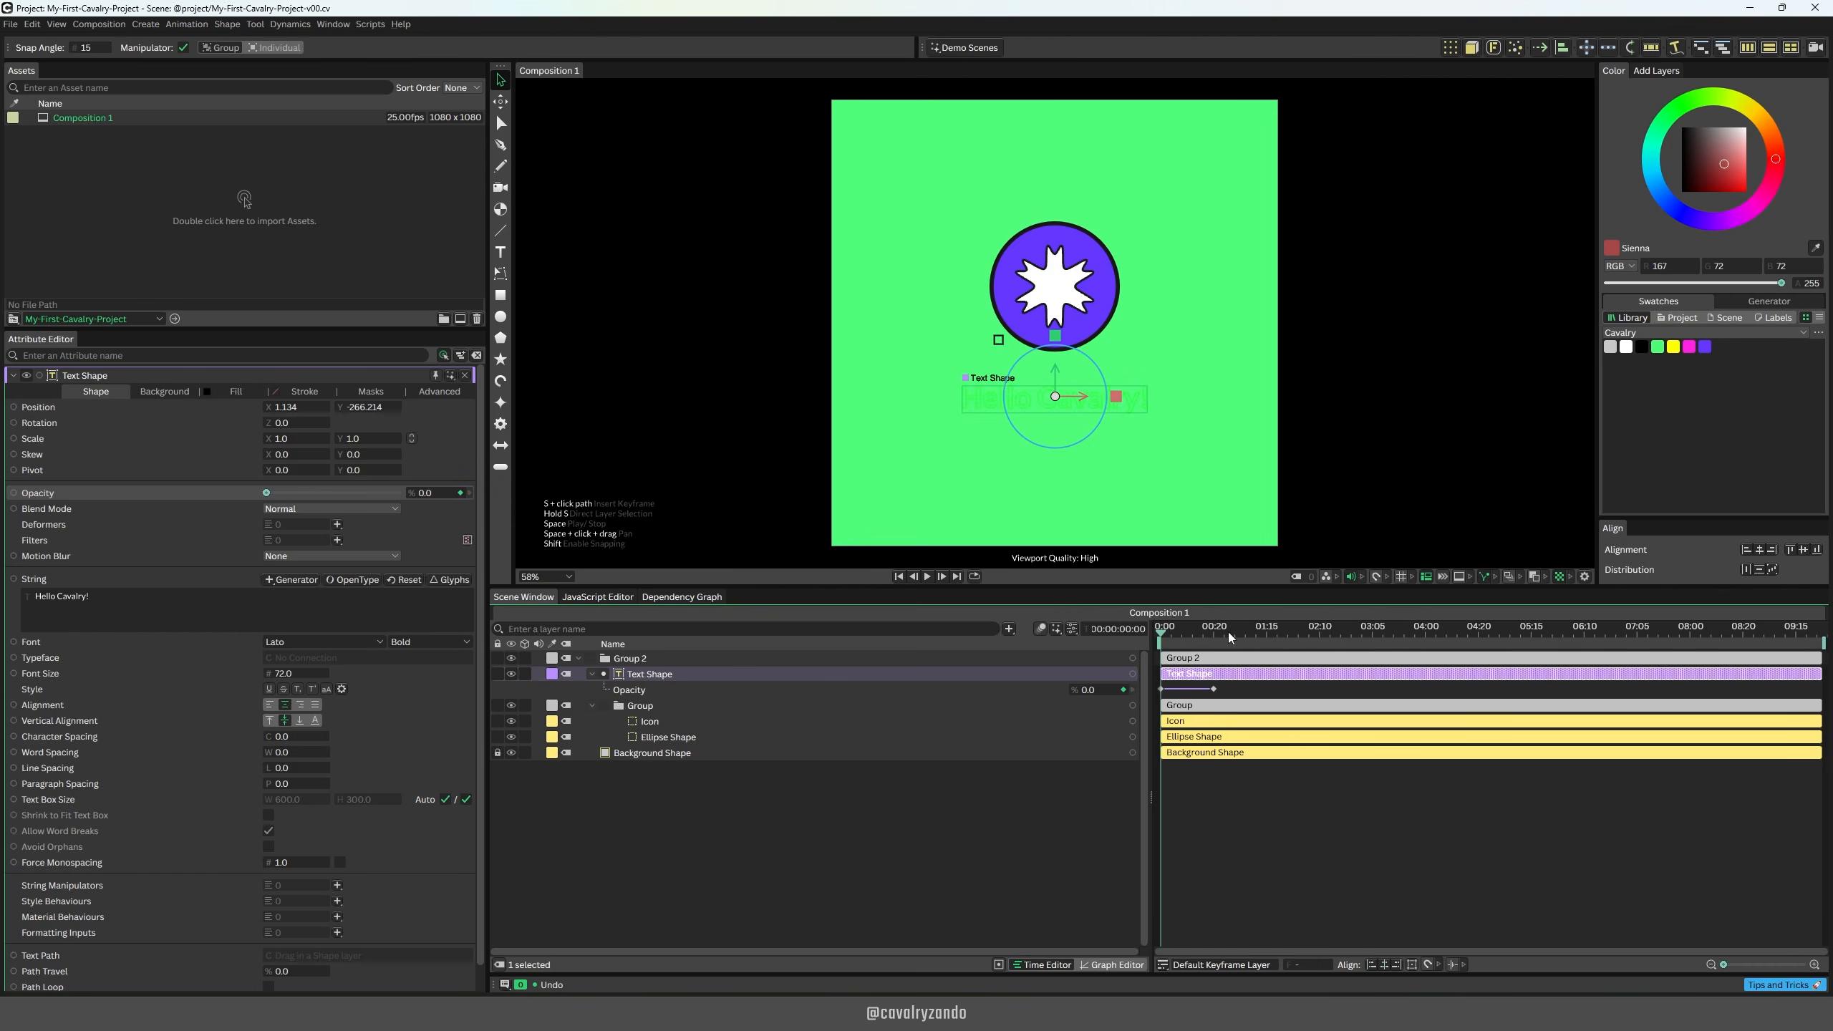
key("space")
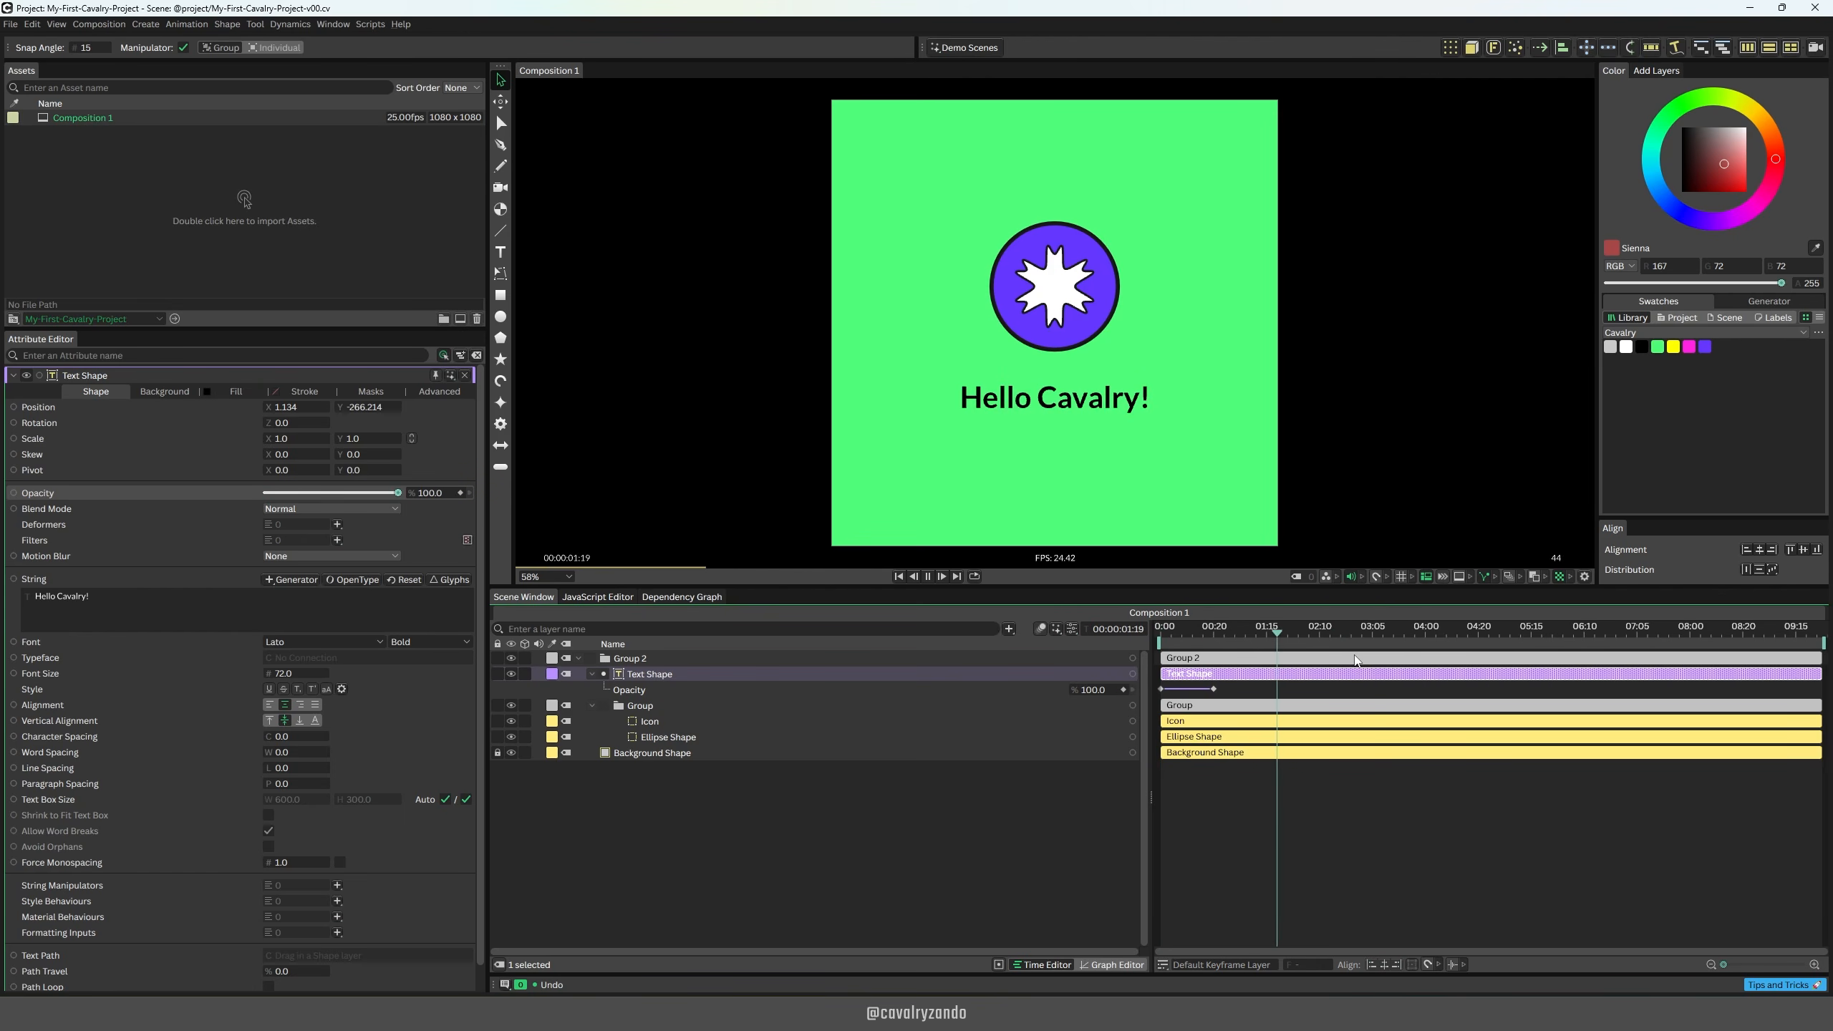
key("space")
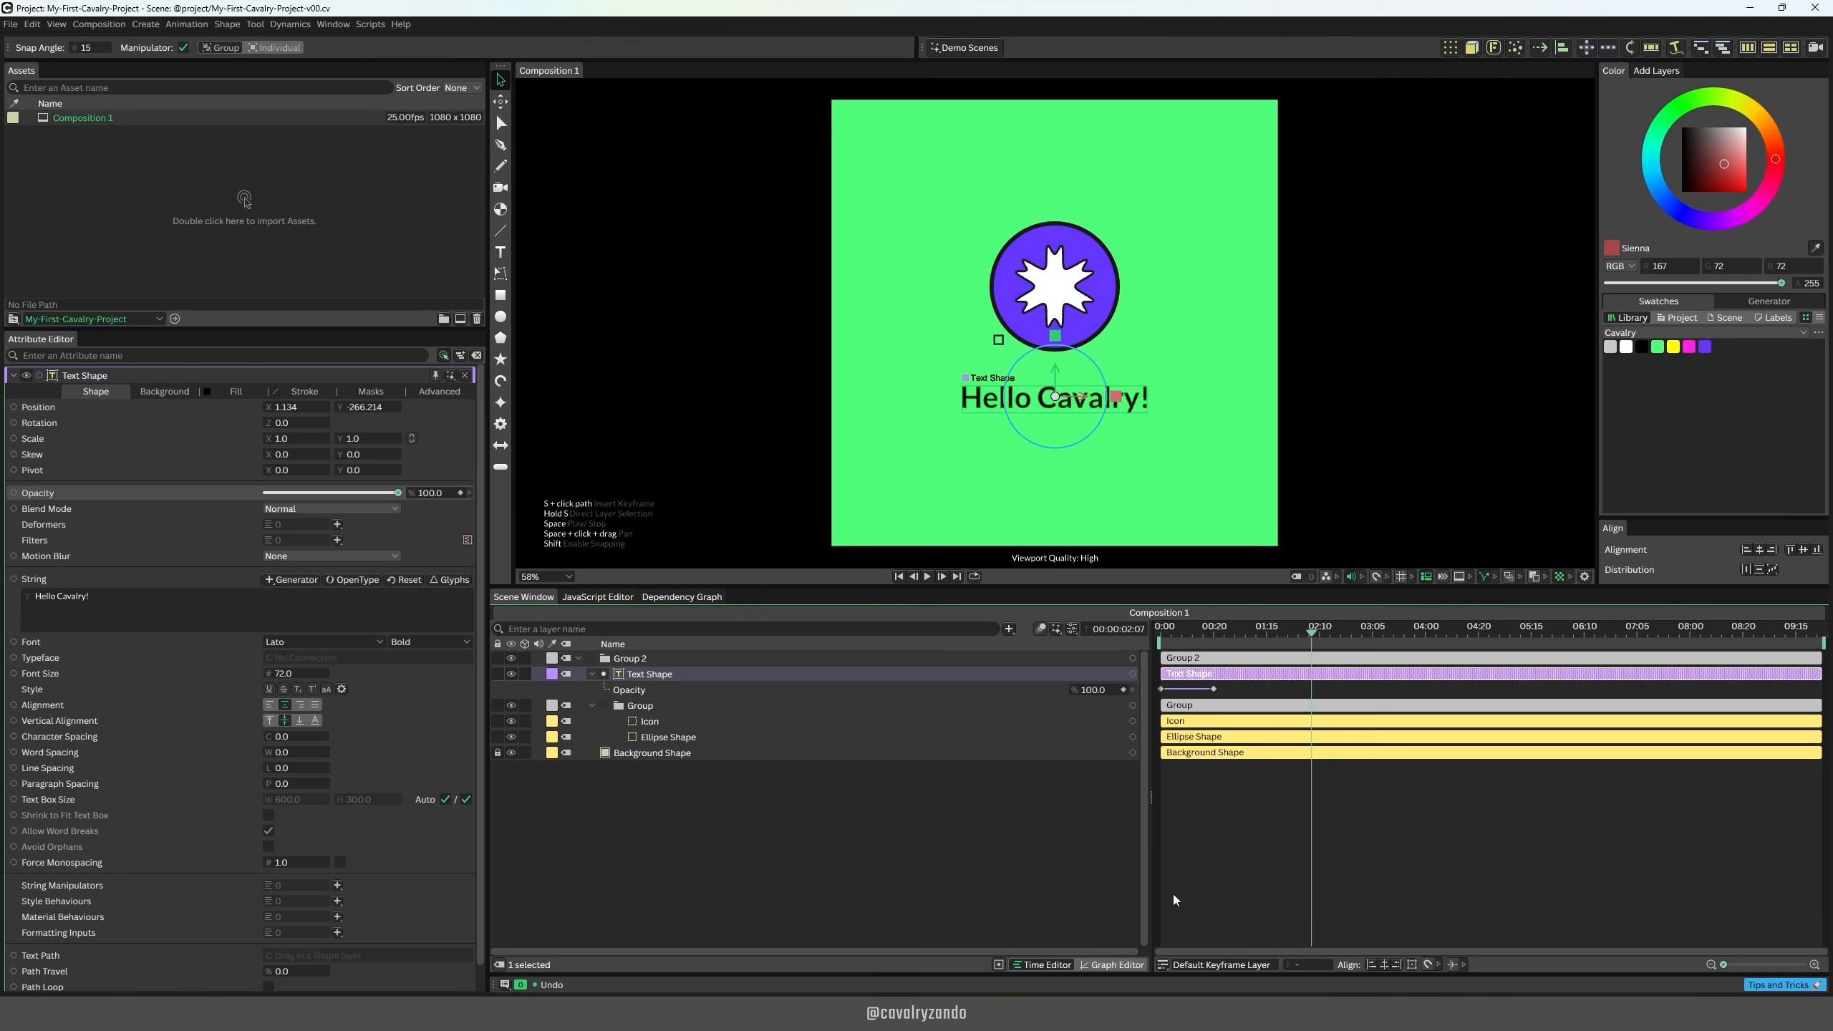
Step: Add opacity keyframes of 100% at 02:07 and 0% at 02:19 to the text and play back the fade-out
left_click(1123, 690)
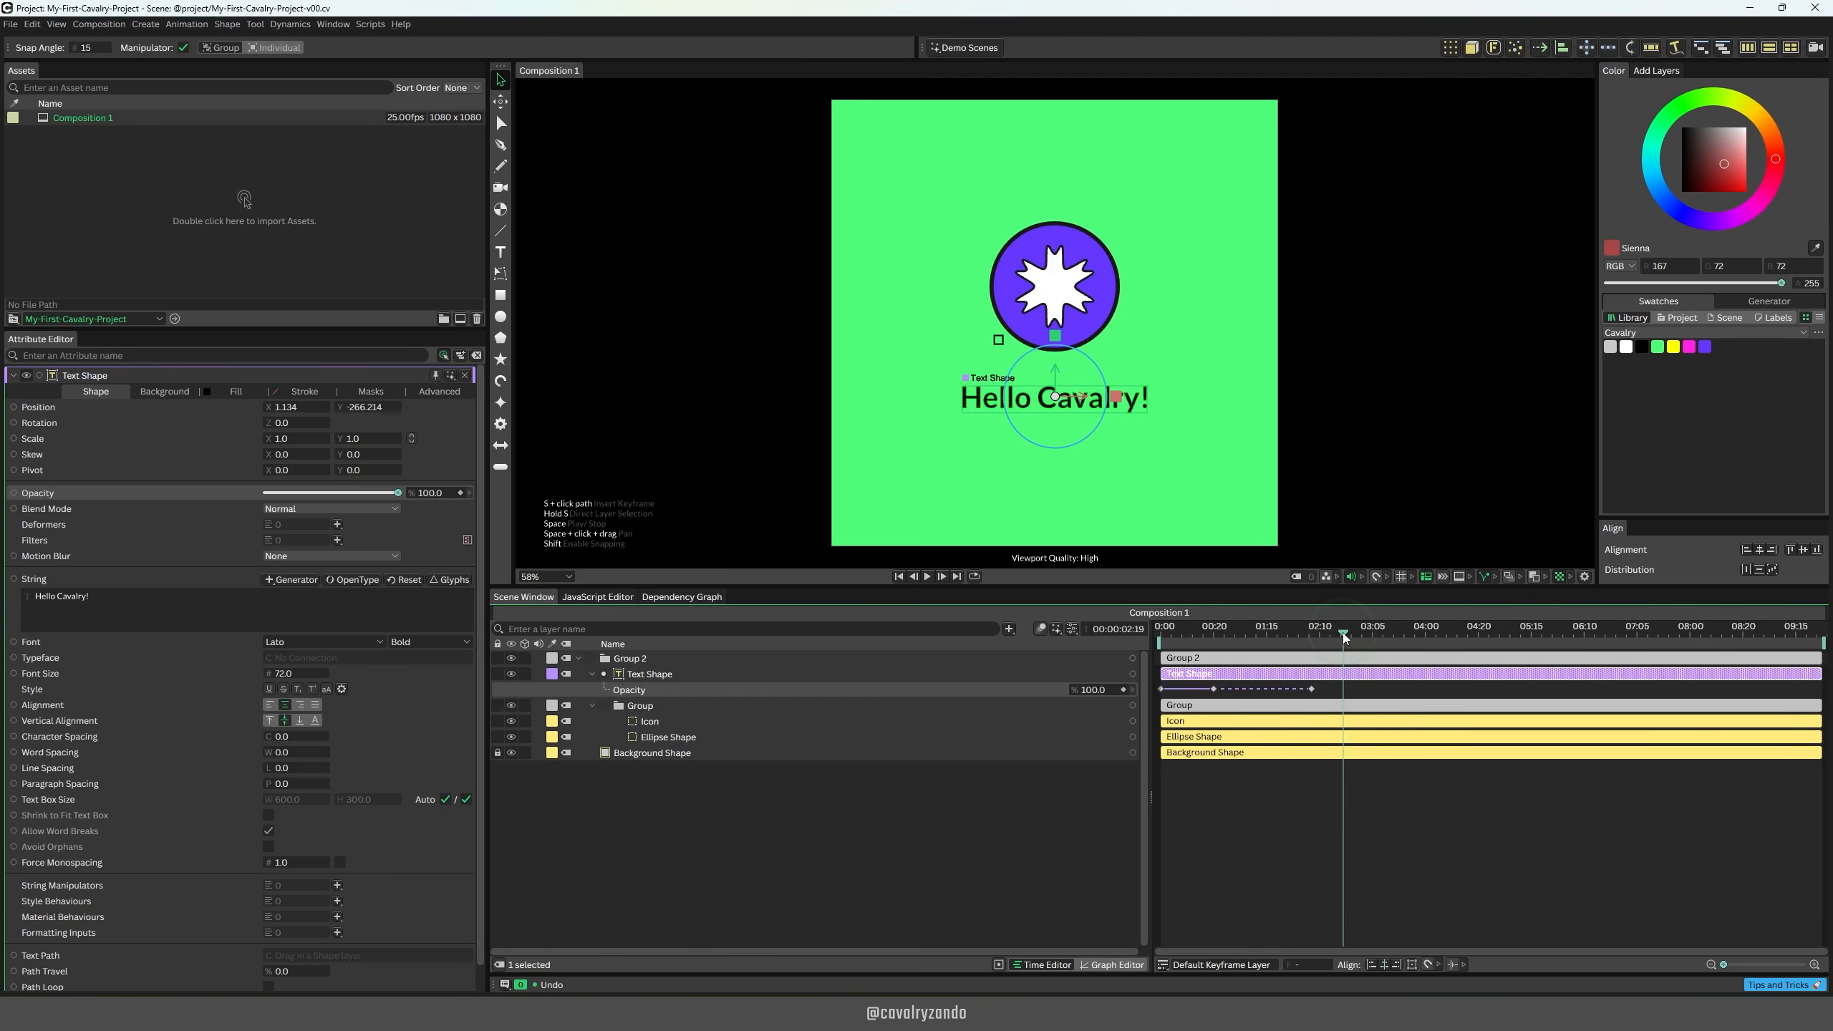
left_click(1115, 690)
type("0")
key("Return")
left_click_drag(1347, 625, 1130, 626)
key("space")
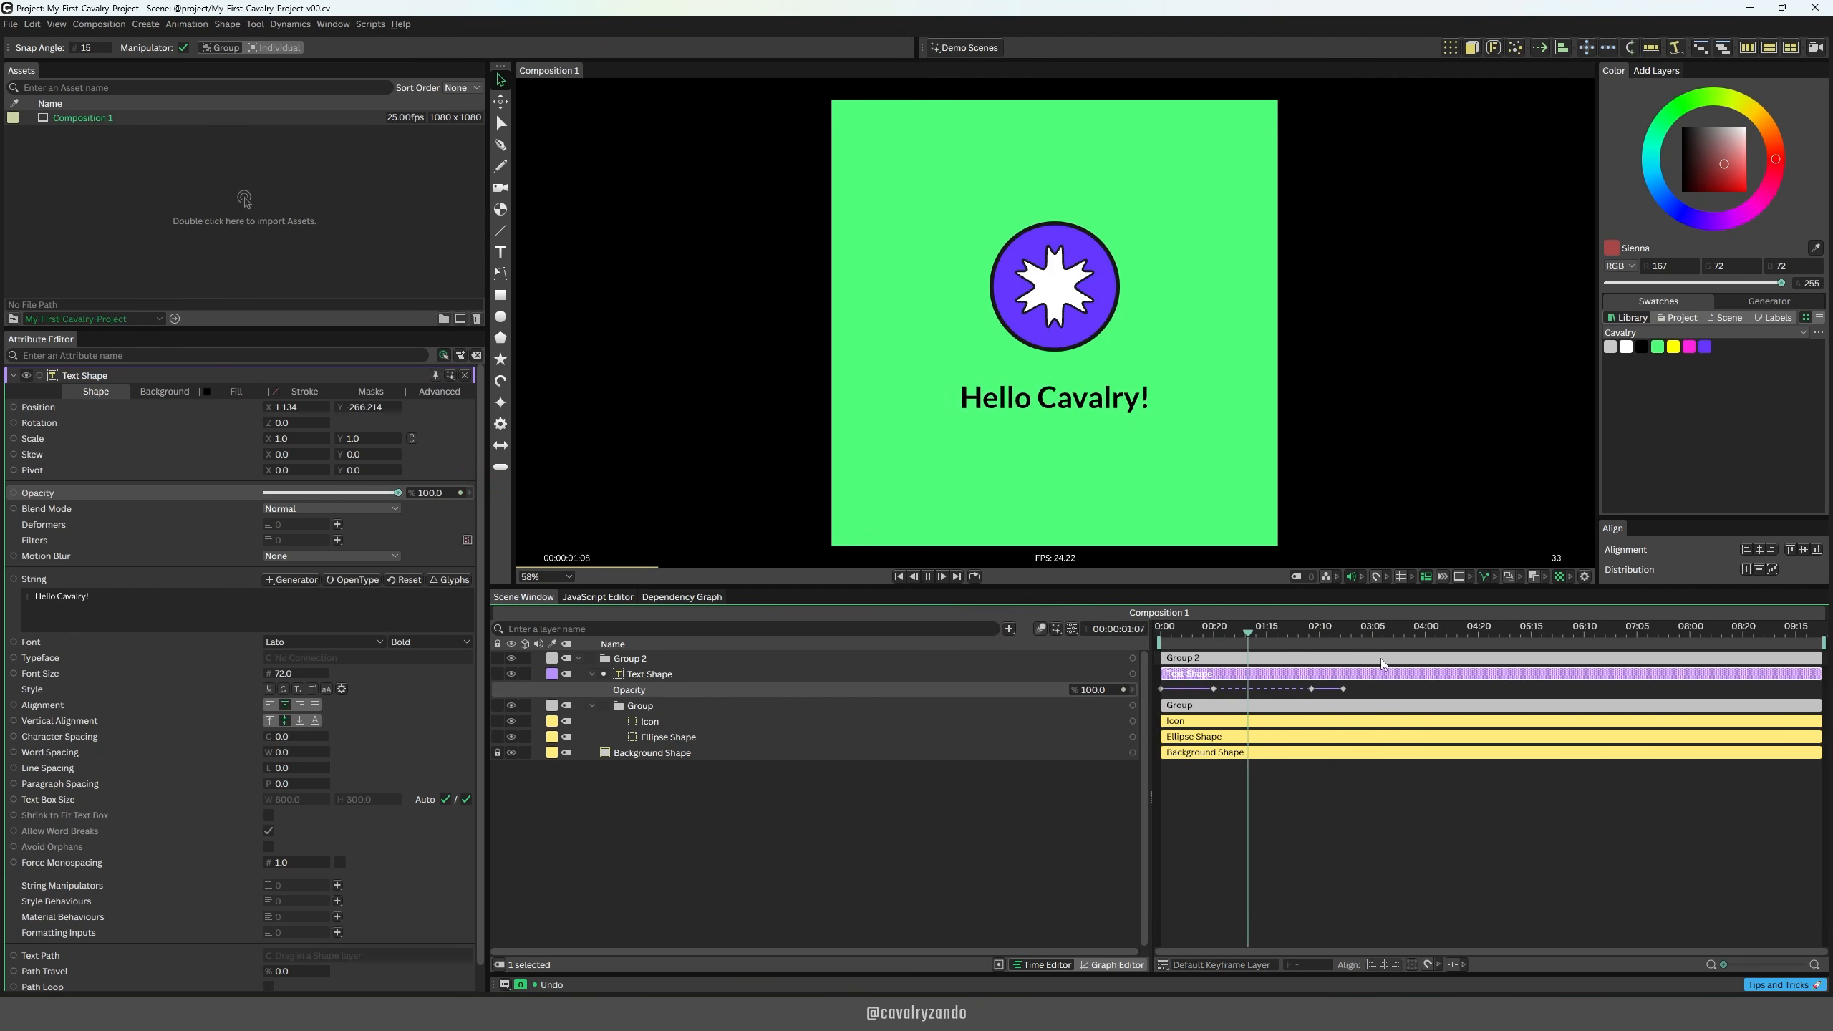
key("space")
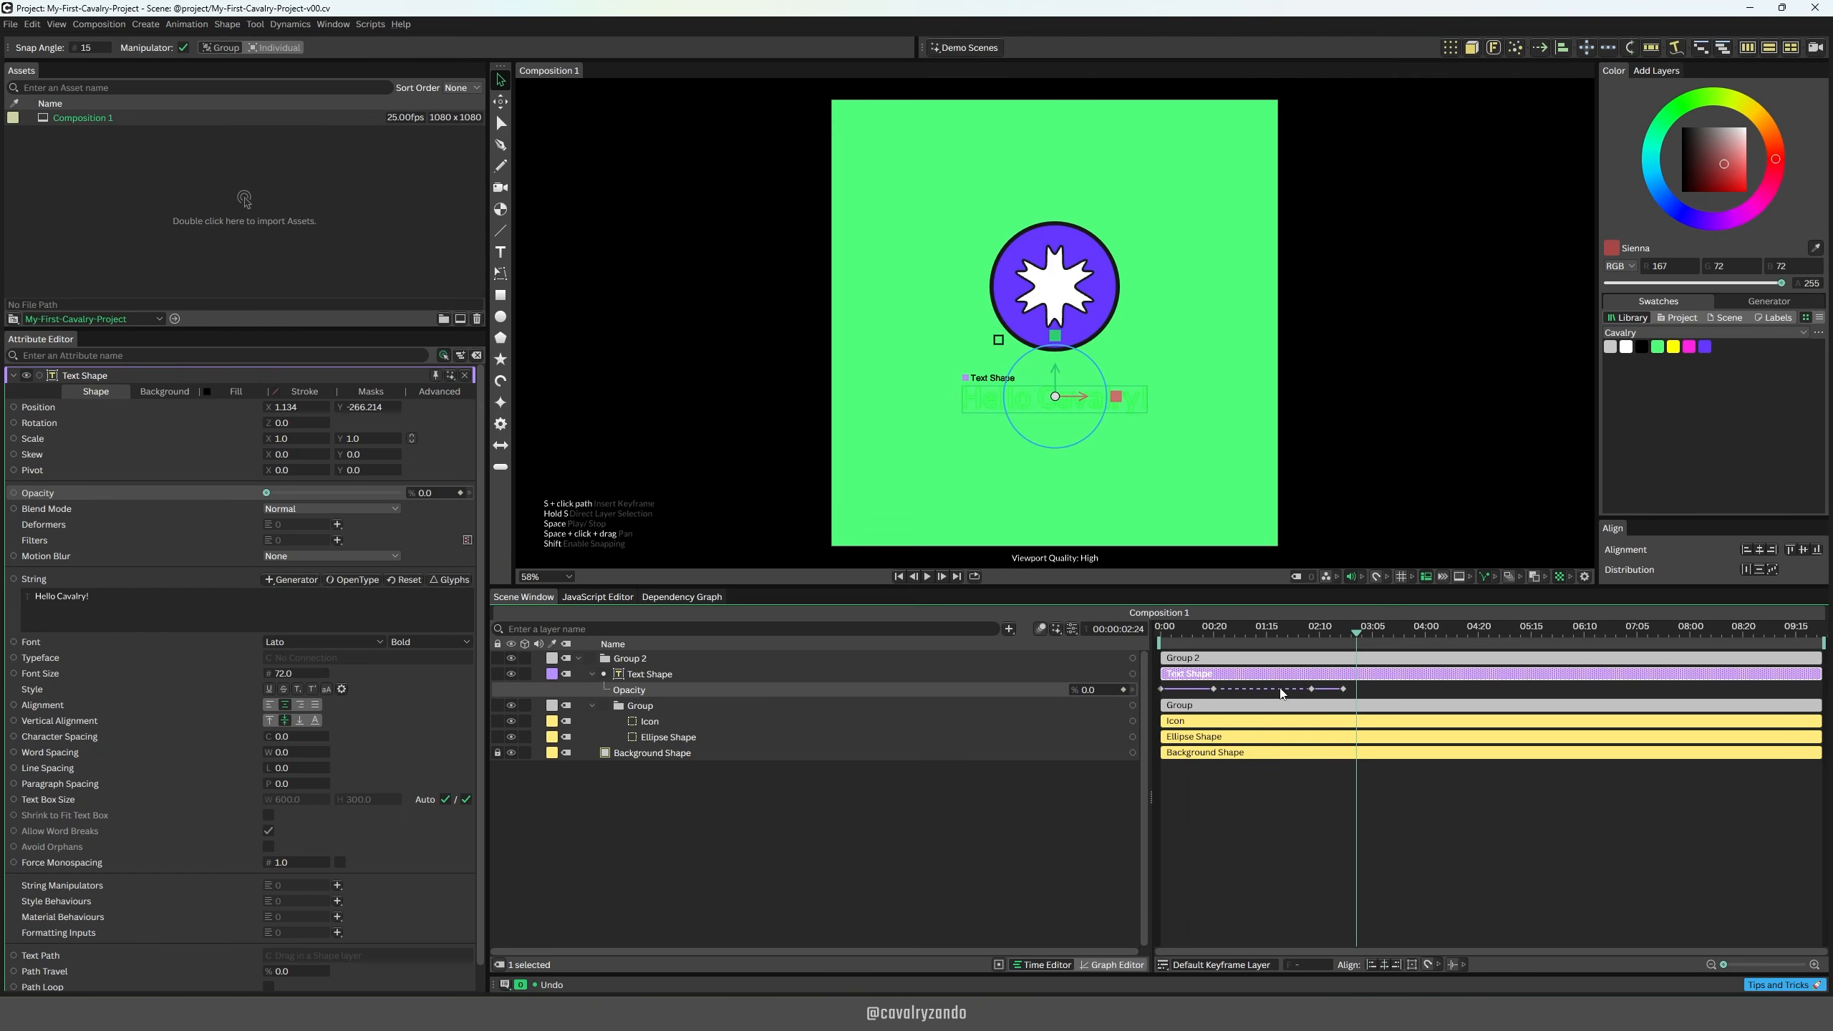
Step: Try a slower fade-in by moving the text's second opacity keyframe to frame 39 and play it back
left_click(1215, 690)
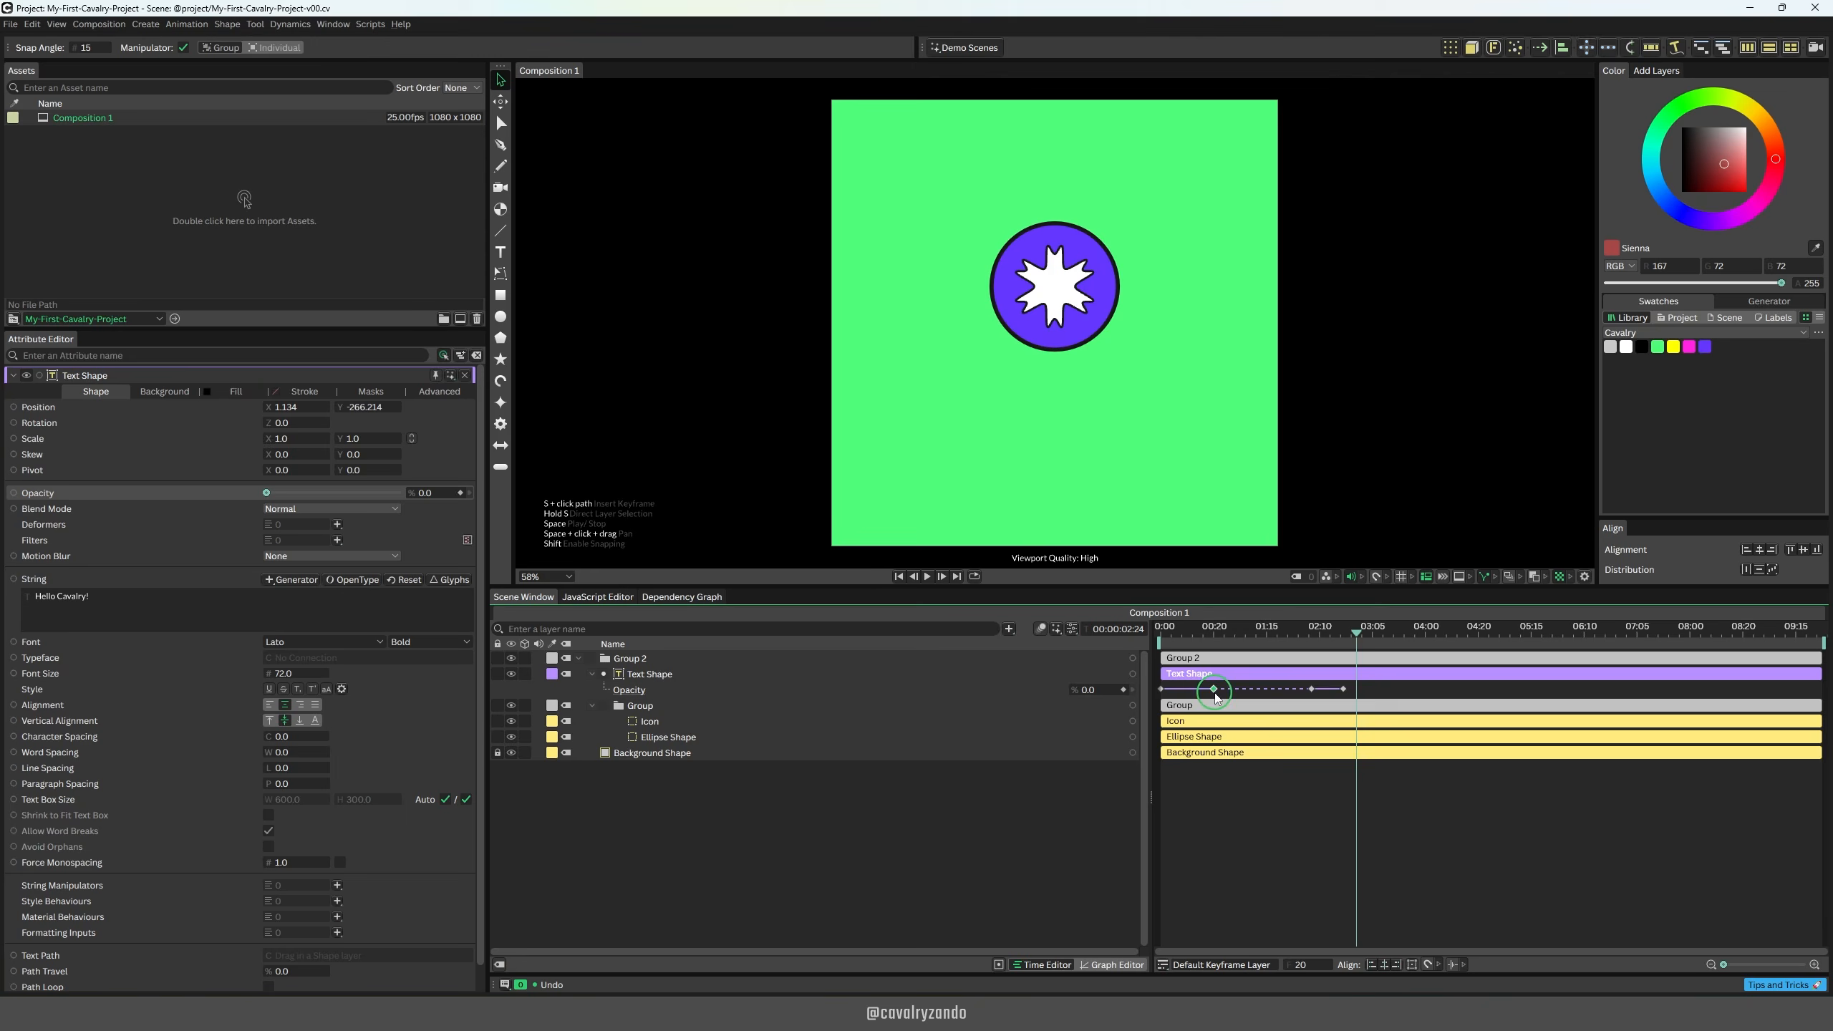
left_click_drag(1216, 697, 1267, 697)
left_click(1161, 628)
key("space")
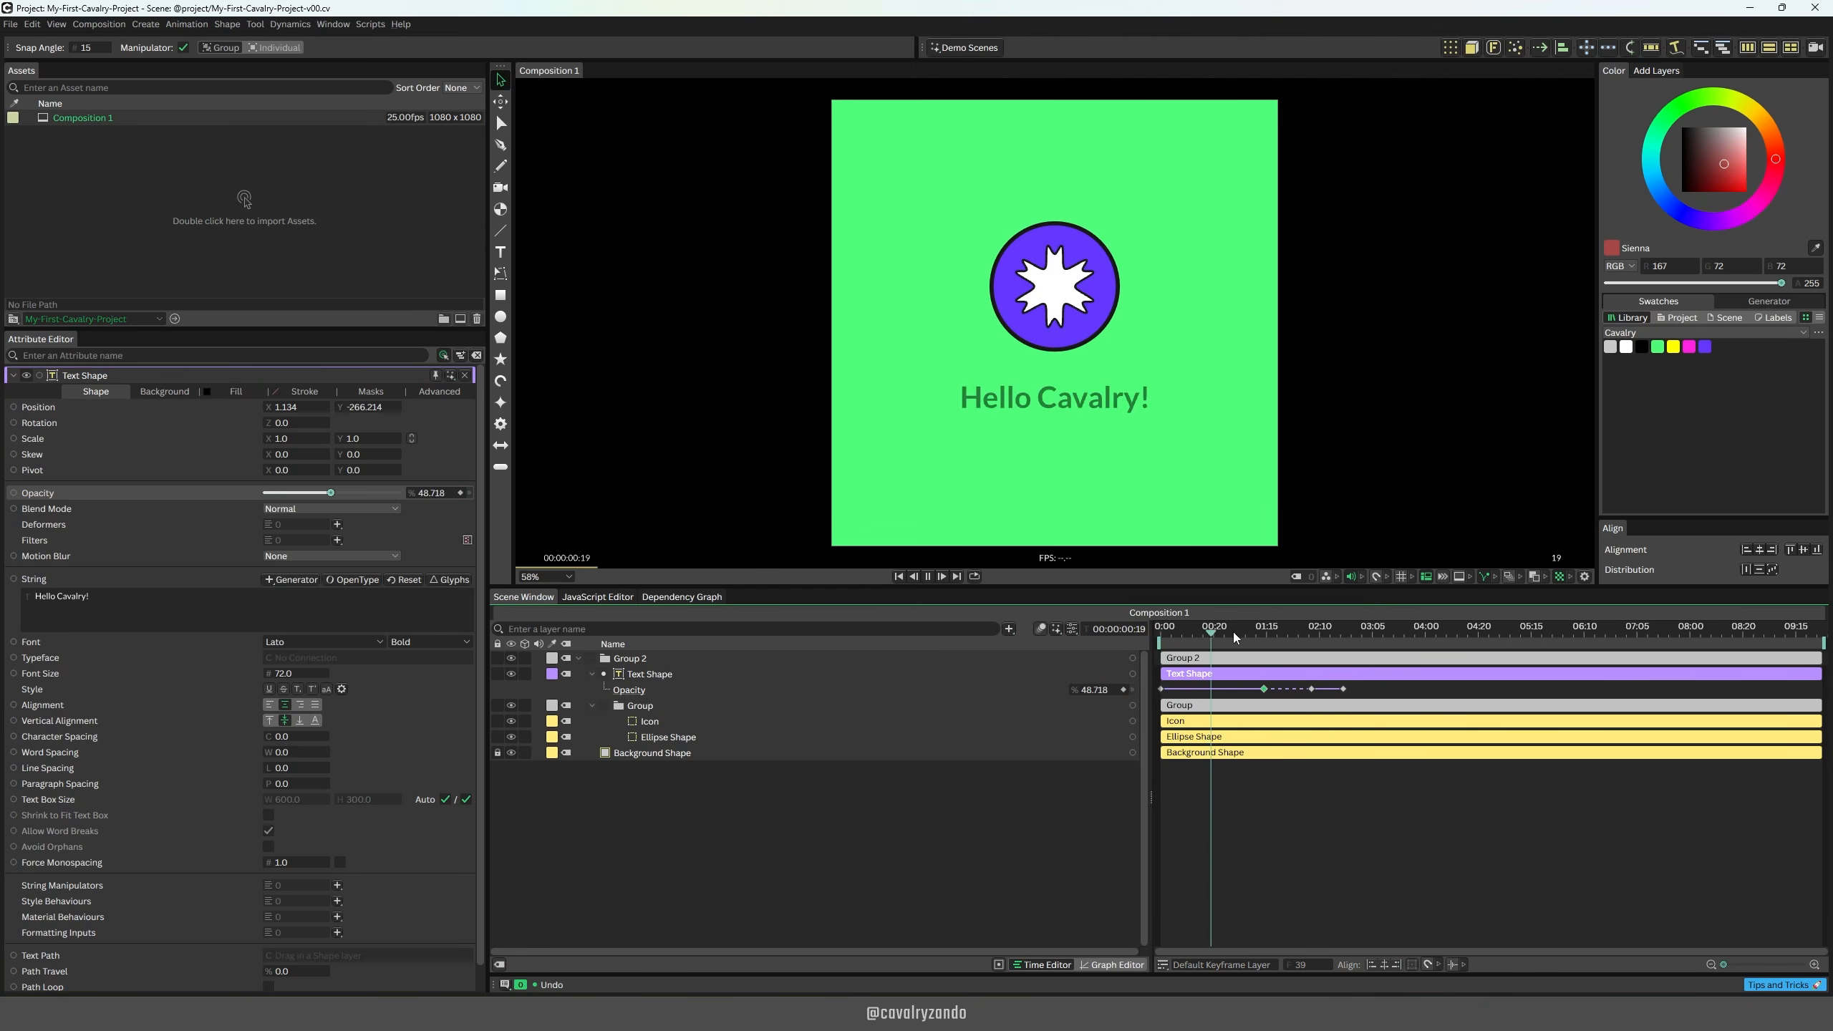
key("space")
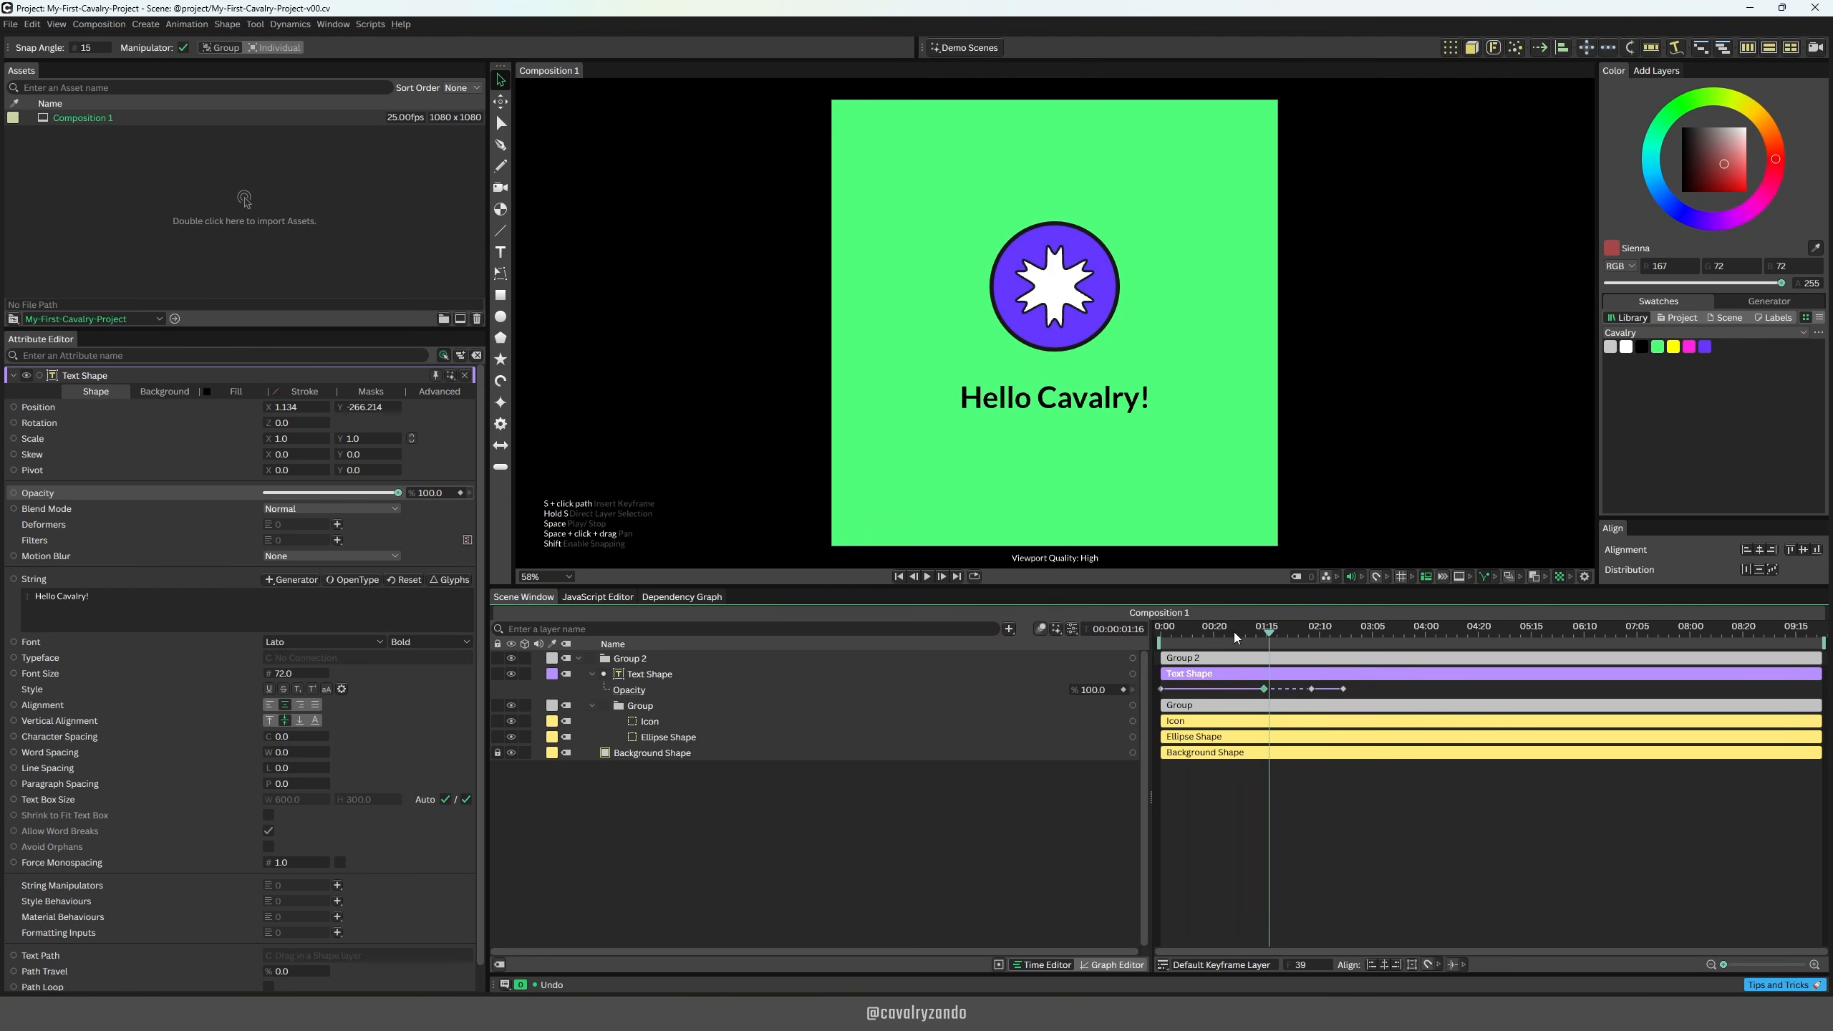
Step: Try a faster fade-in with the second opacity keyframe at frame 8, play it back and undo both keyframe moves
left_click_drag(1265, 690, 1115, 633)
key("space")
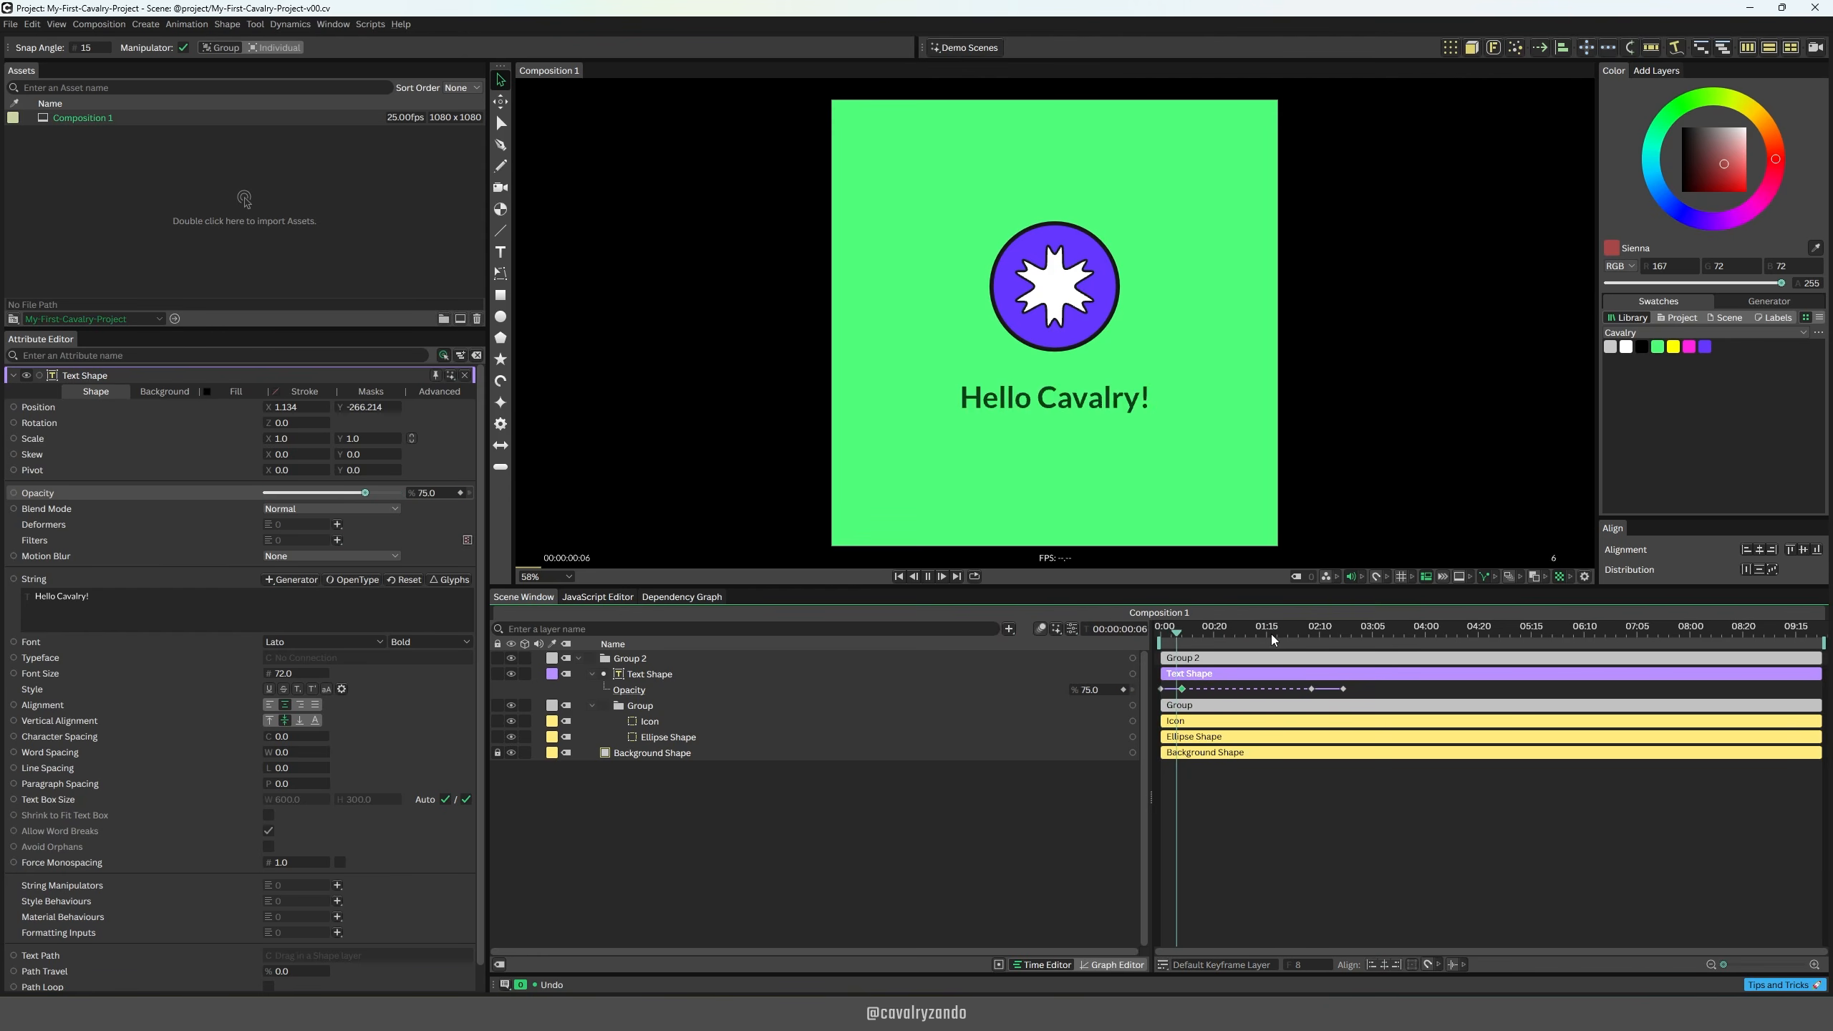
key("space")
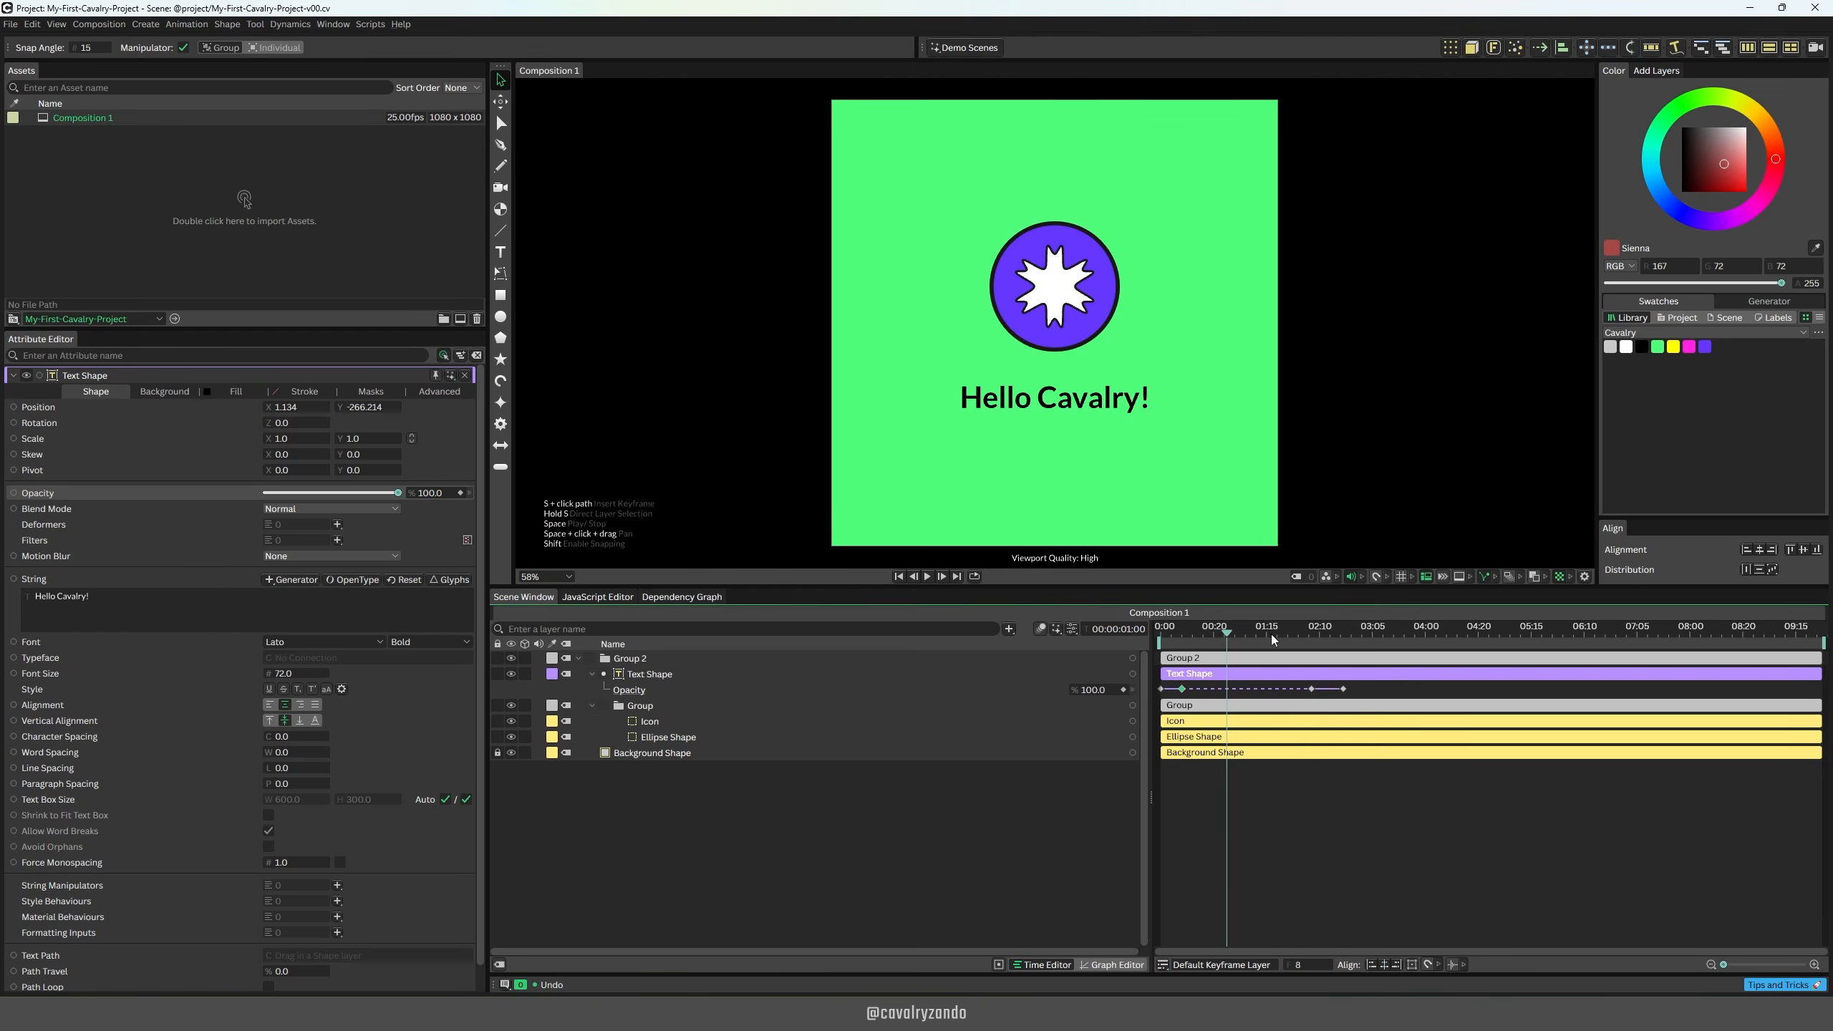
key("ctrl+z")
key("ctrl+z")
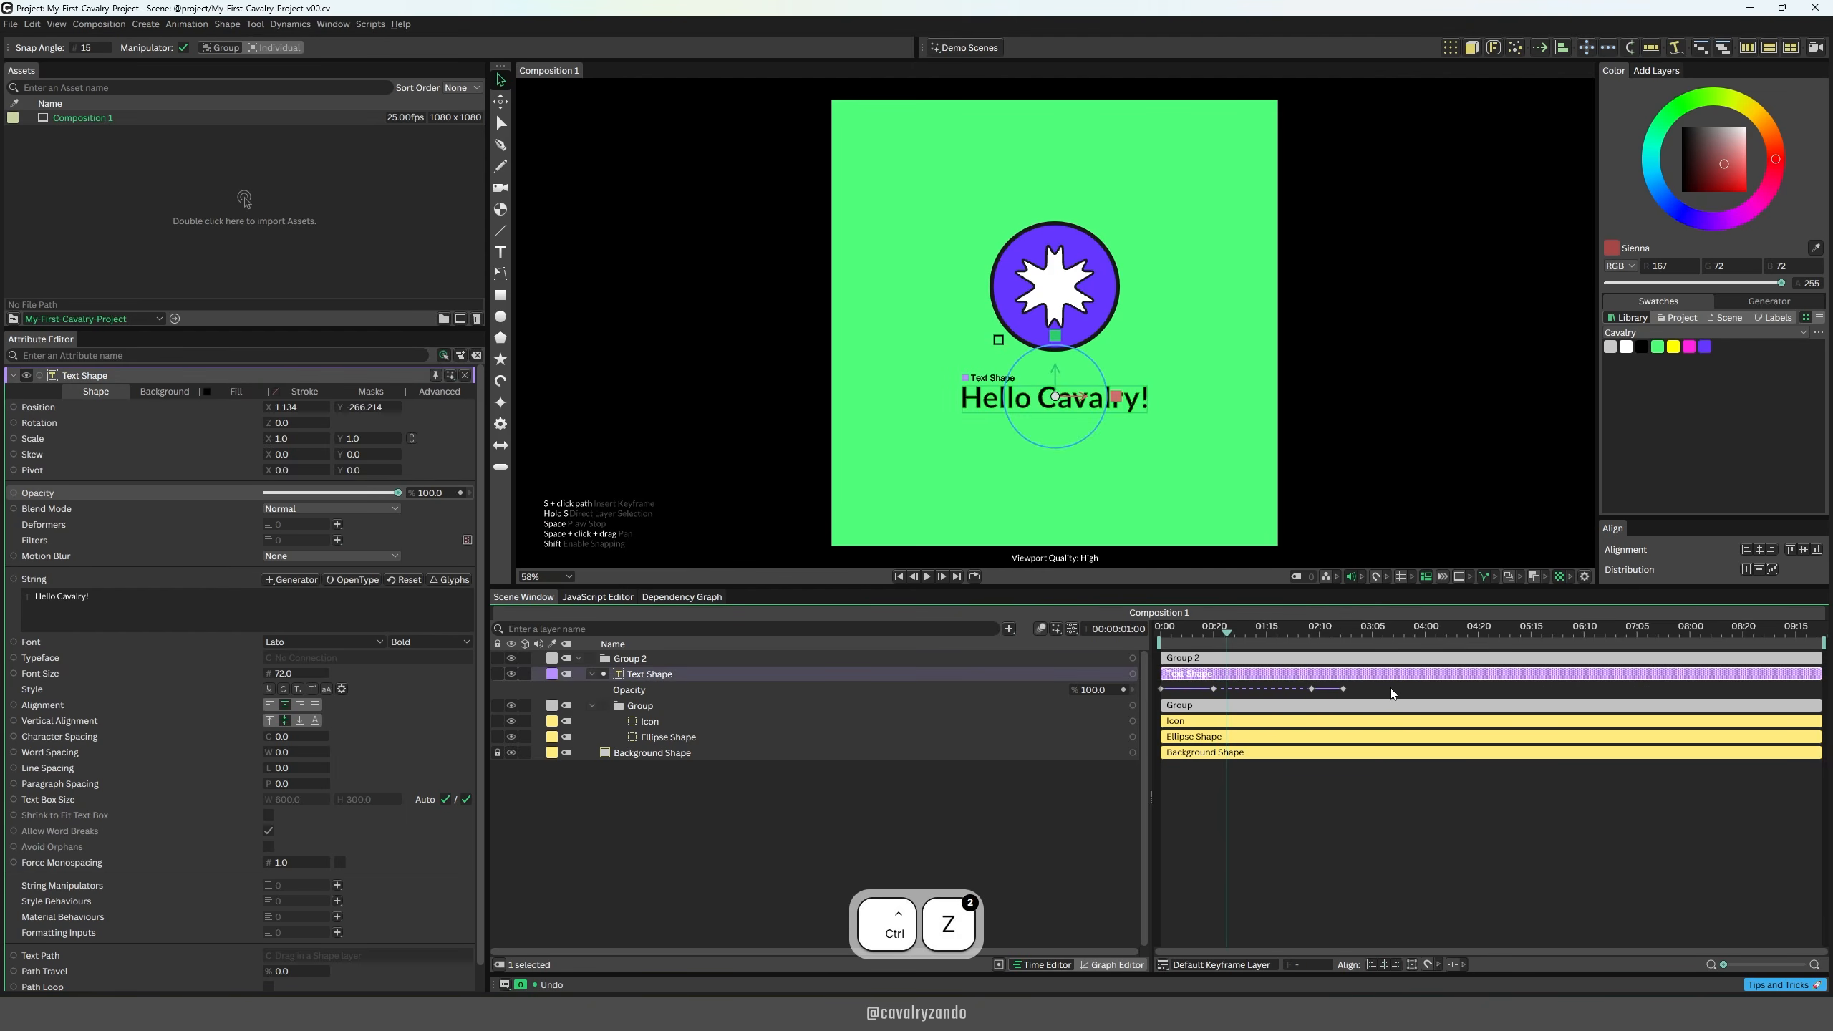
Step: Select all the text's opacity keyframes, scale them together in time to end at about frame 42, and deselect them
left_click_drag(1349, 667, 1203, 701)
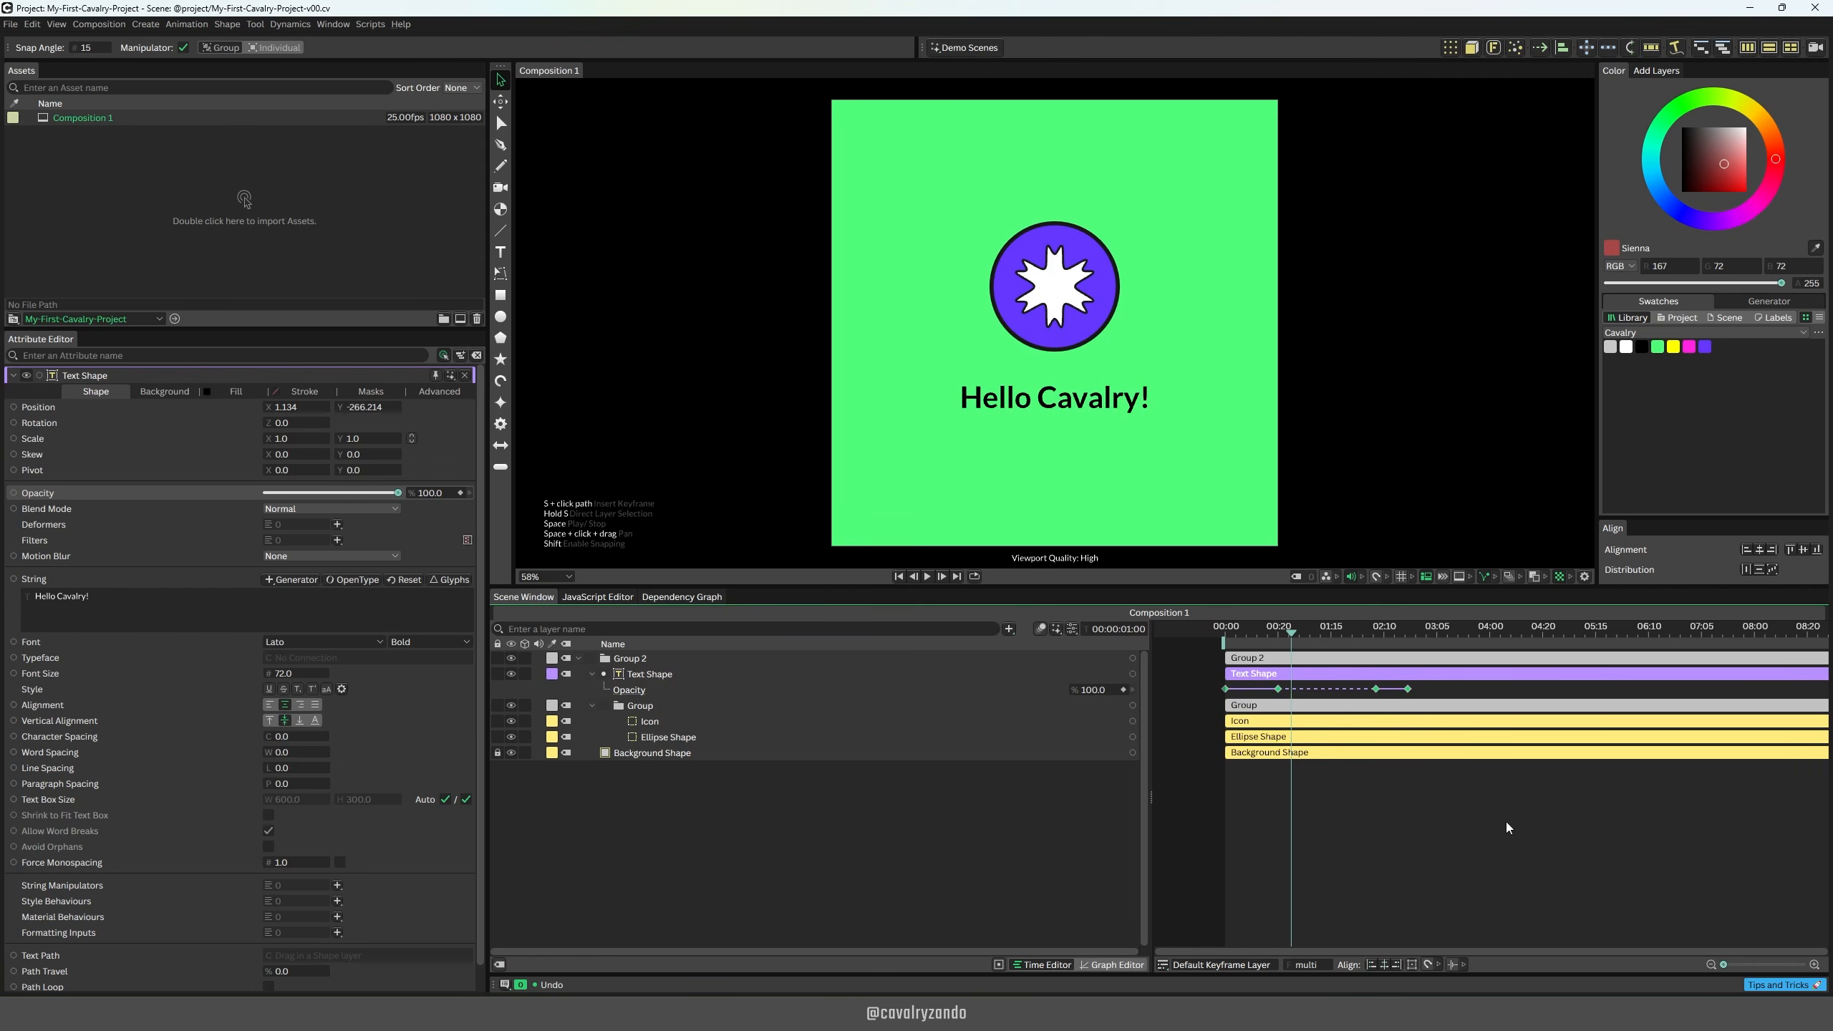
left_click(1412, 965)
left_click_drag(1409, 694, 1336, 697)
left_click(1348, 803)
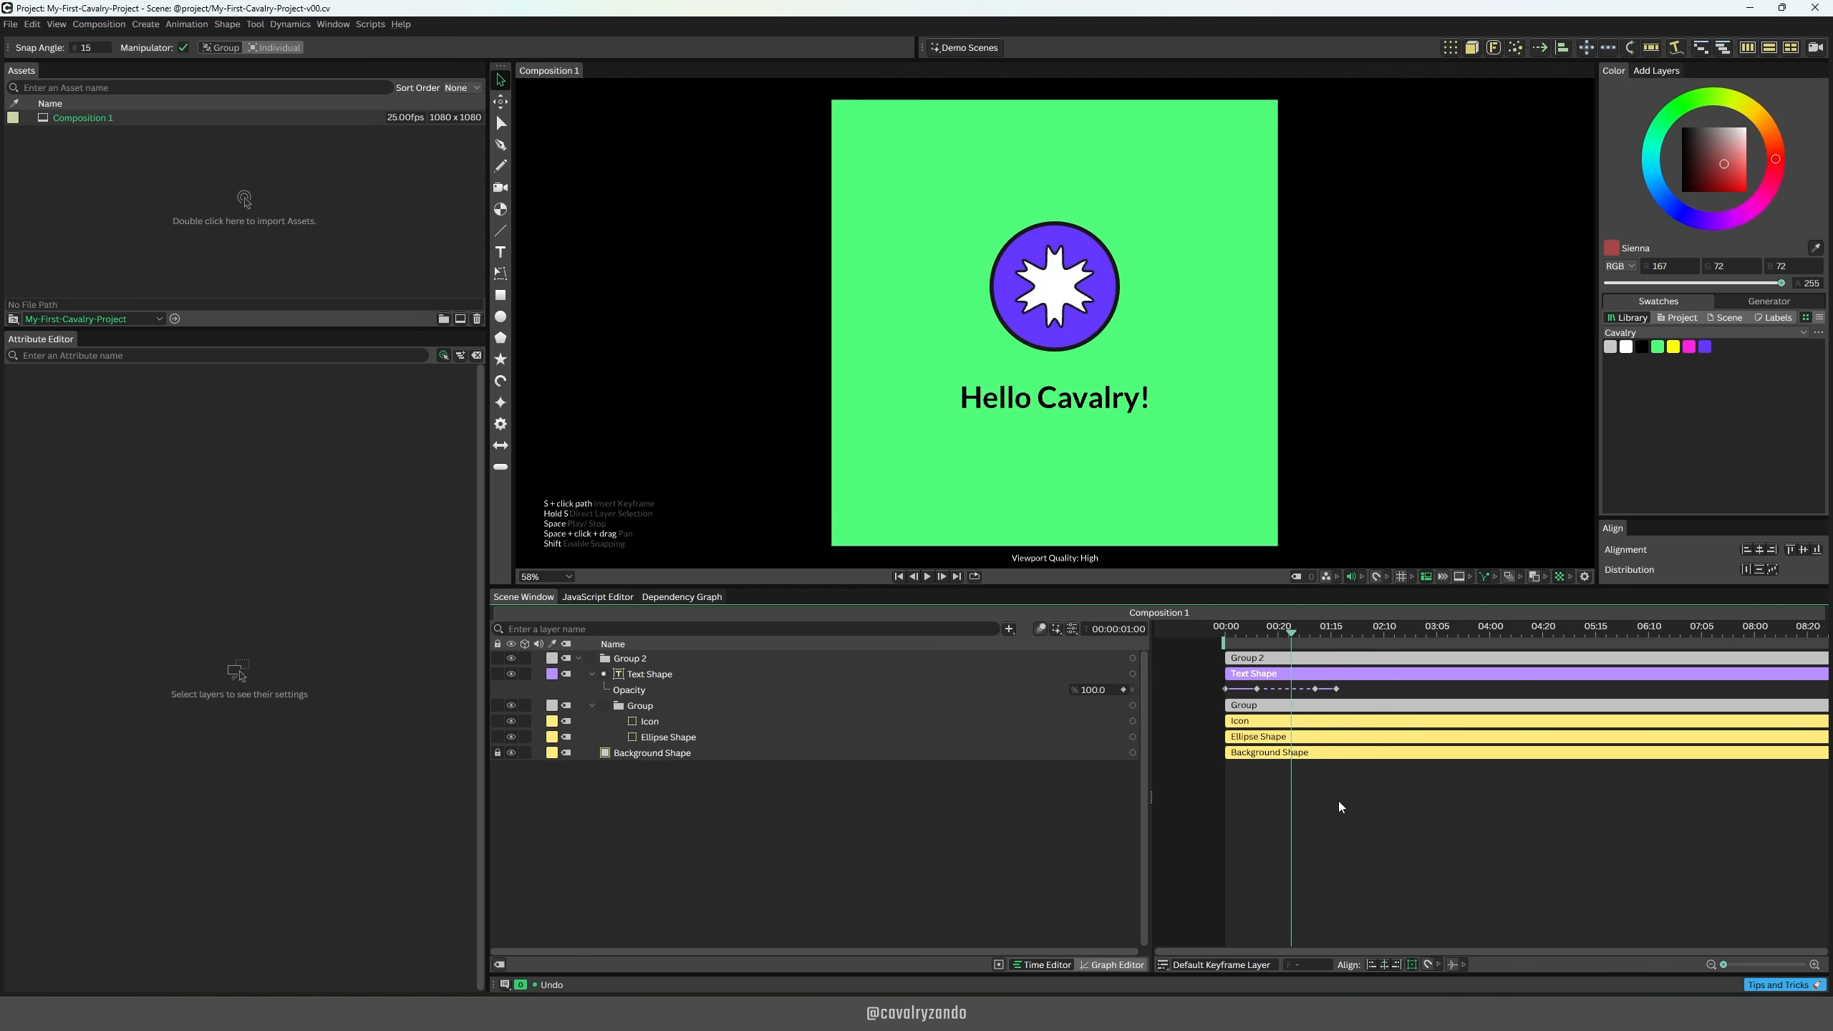
Step: Switch the timeline's time display to frame numbers and back to timecode
key("ctrl")
left_click(1089, 629, "ctrl")
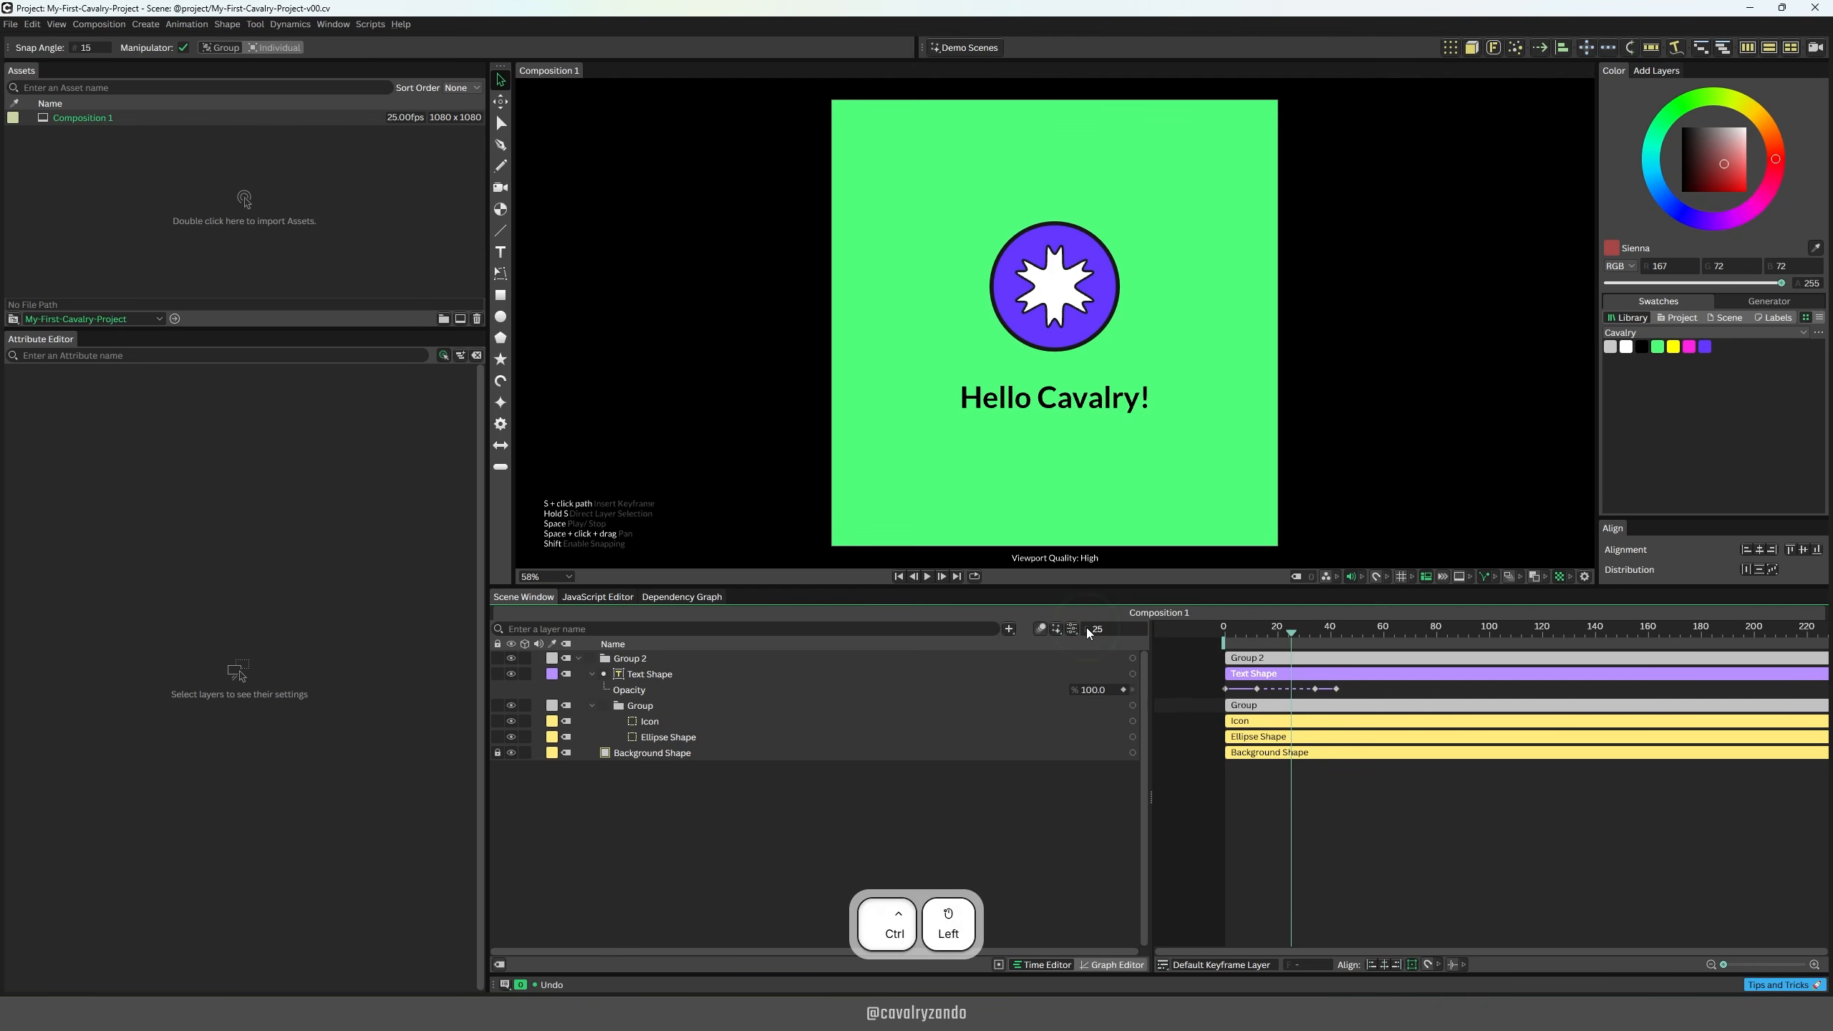
left_click(1088, 631, "ctrl")
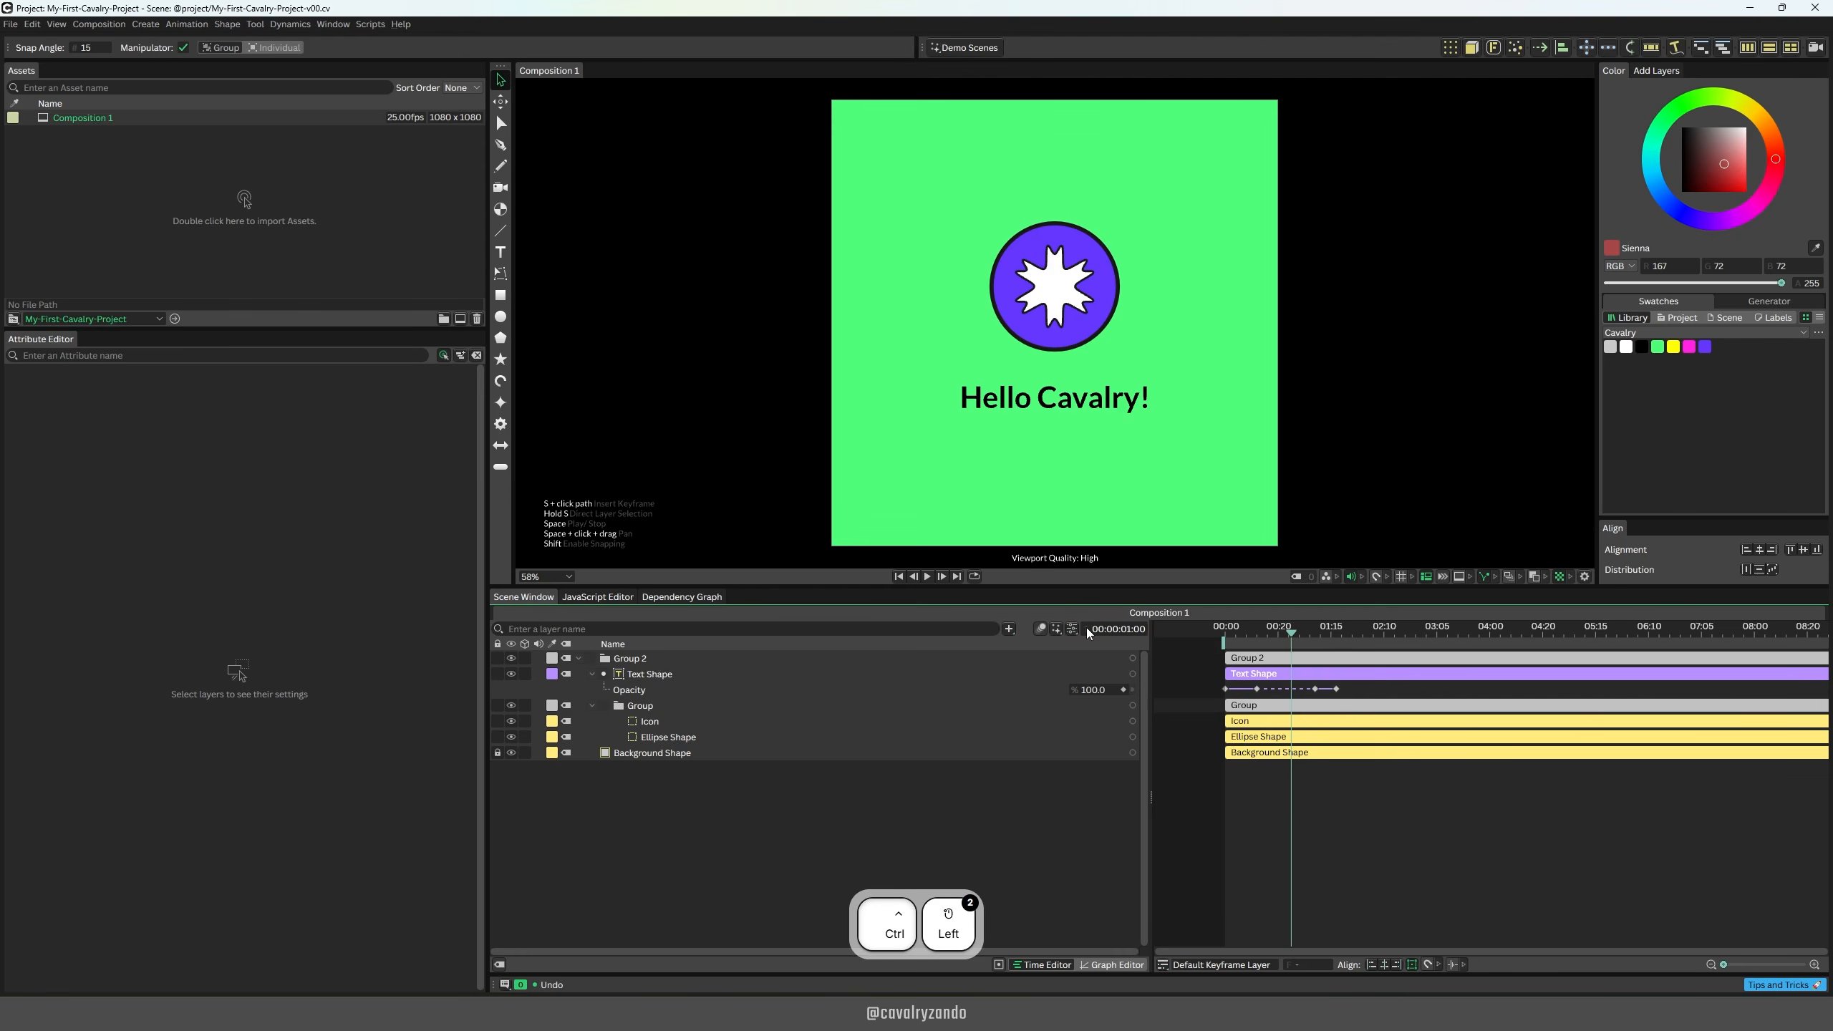
Step: Switch the timeline to frame numbers and add a rotation keyframe of 0 to the Icon layer at frame 0
left_click(1089, 631, "ctrl")
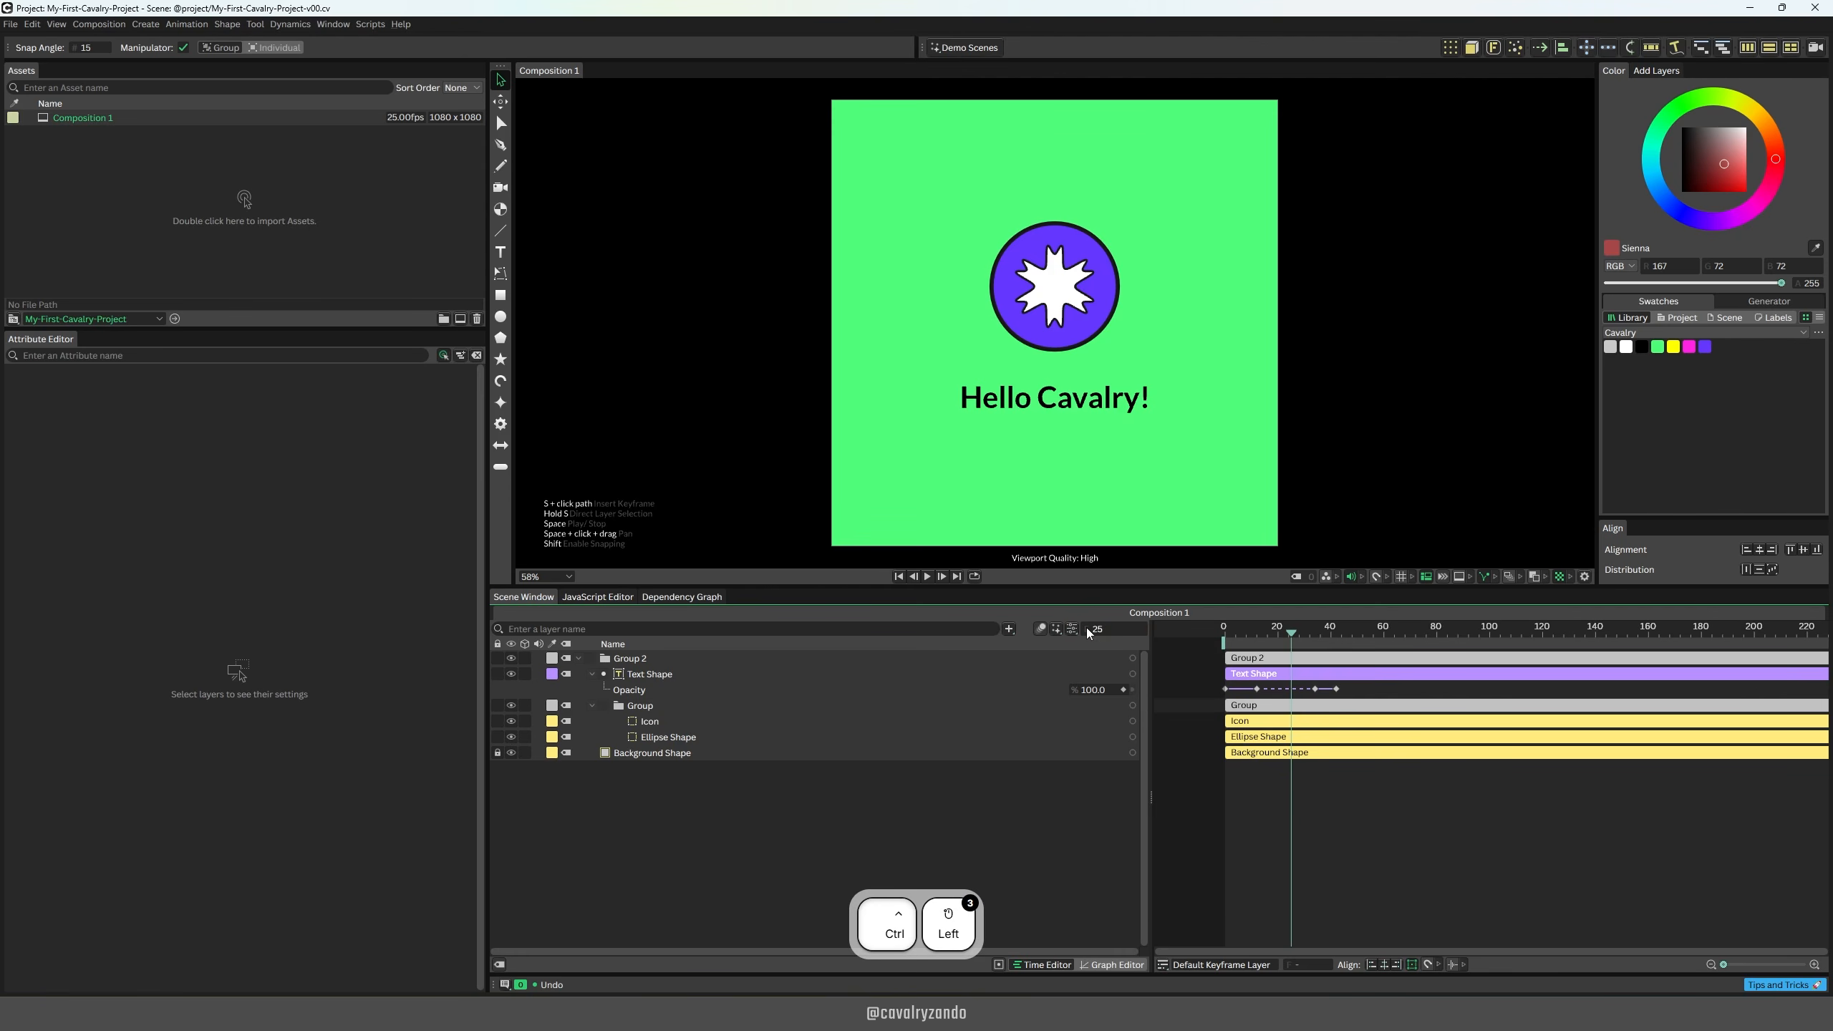
key("Home")
left_click(650, 722)
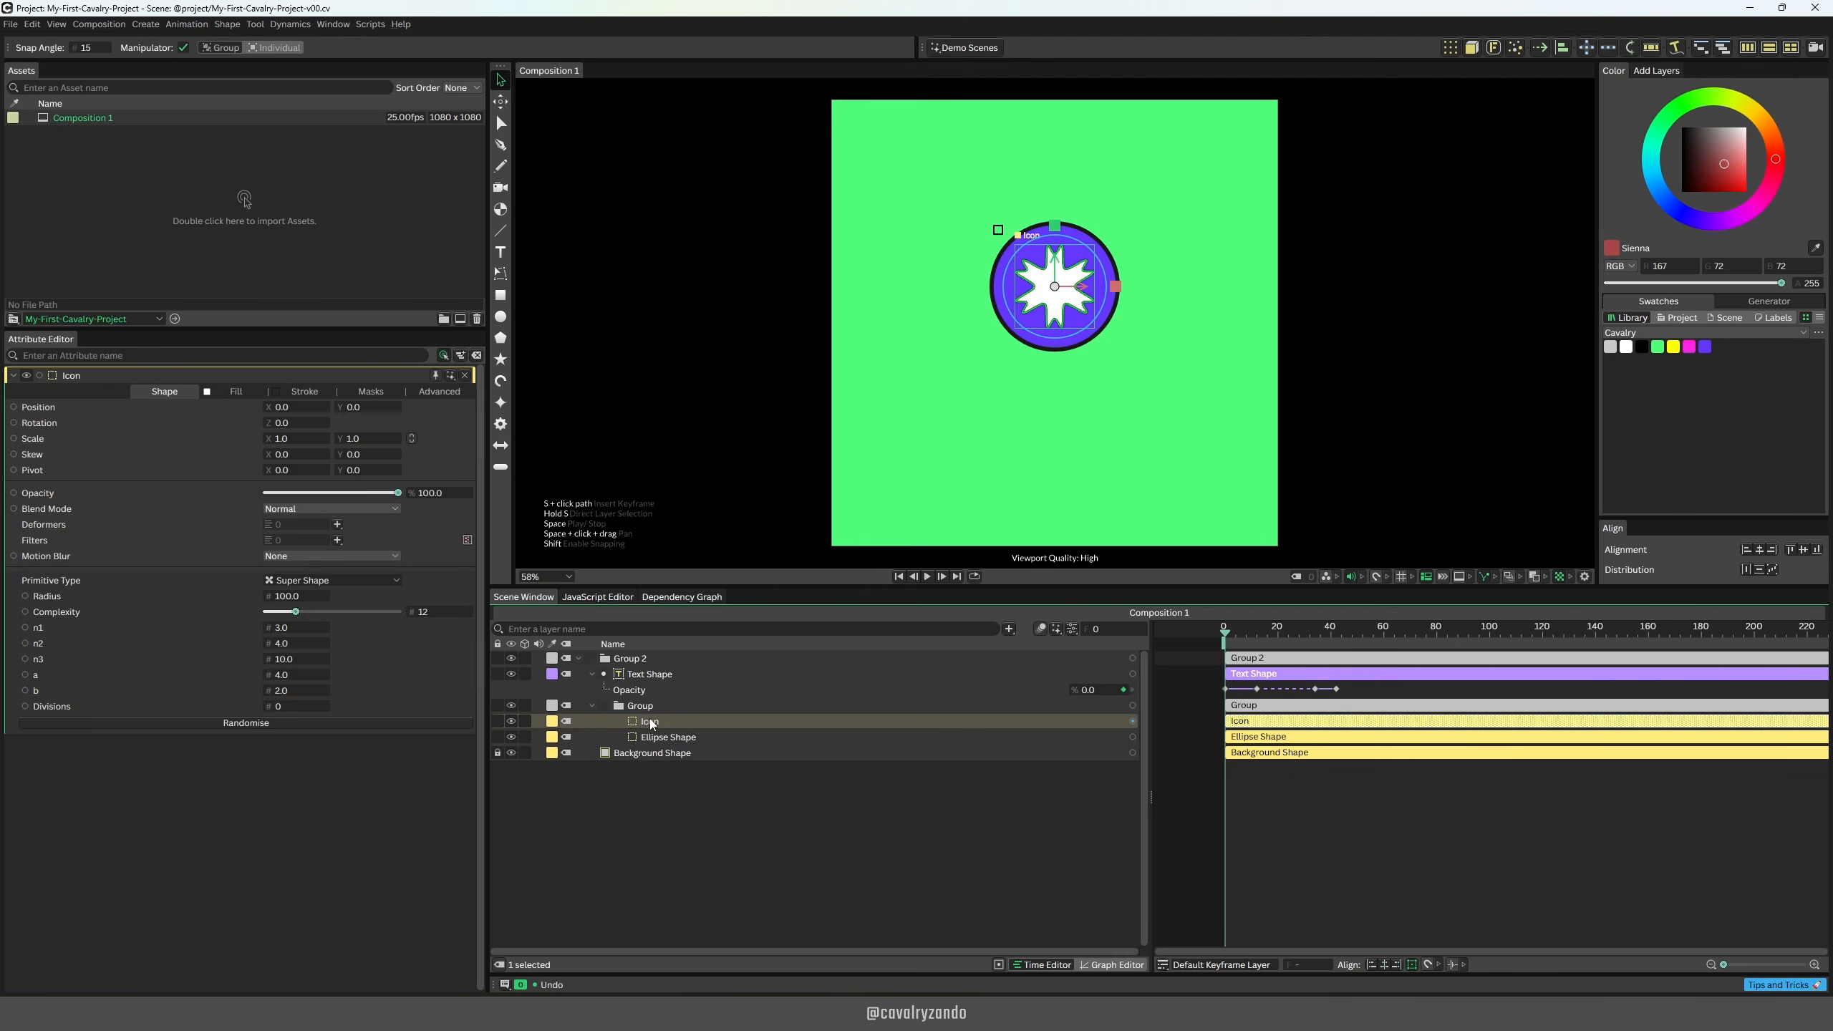
left_click(317, 422)
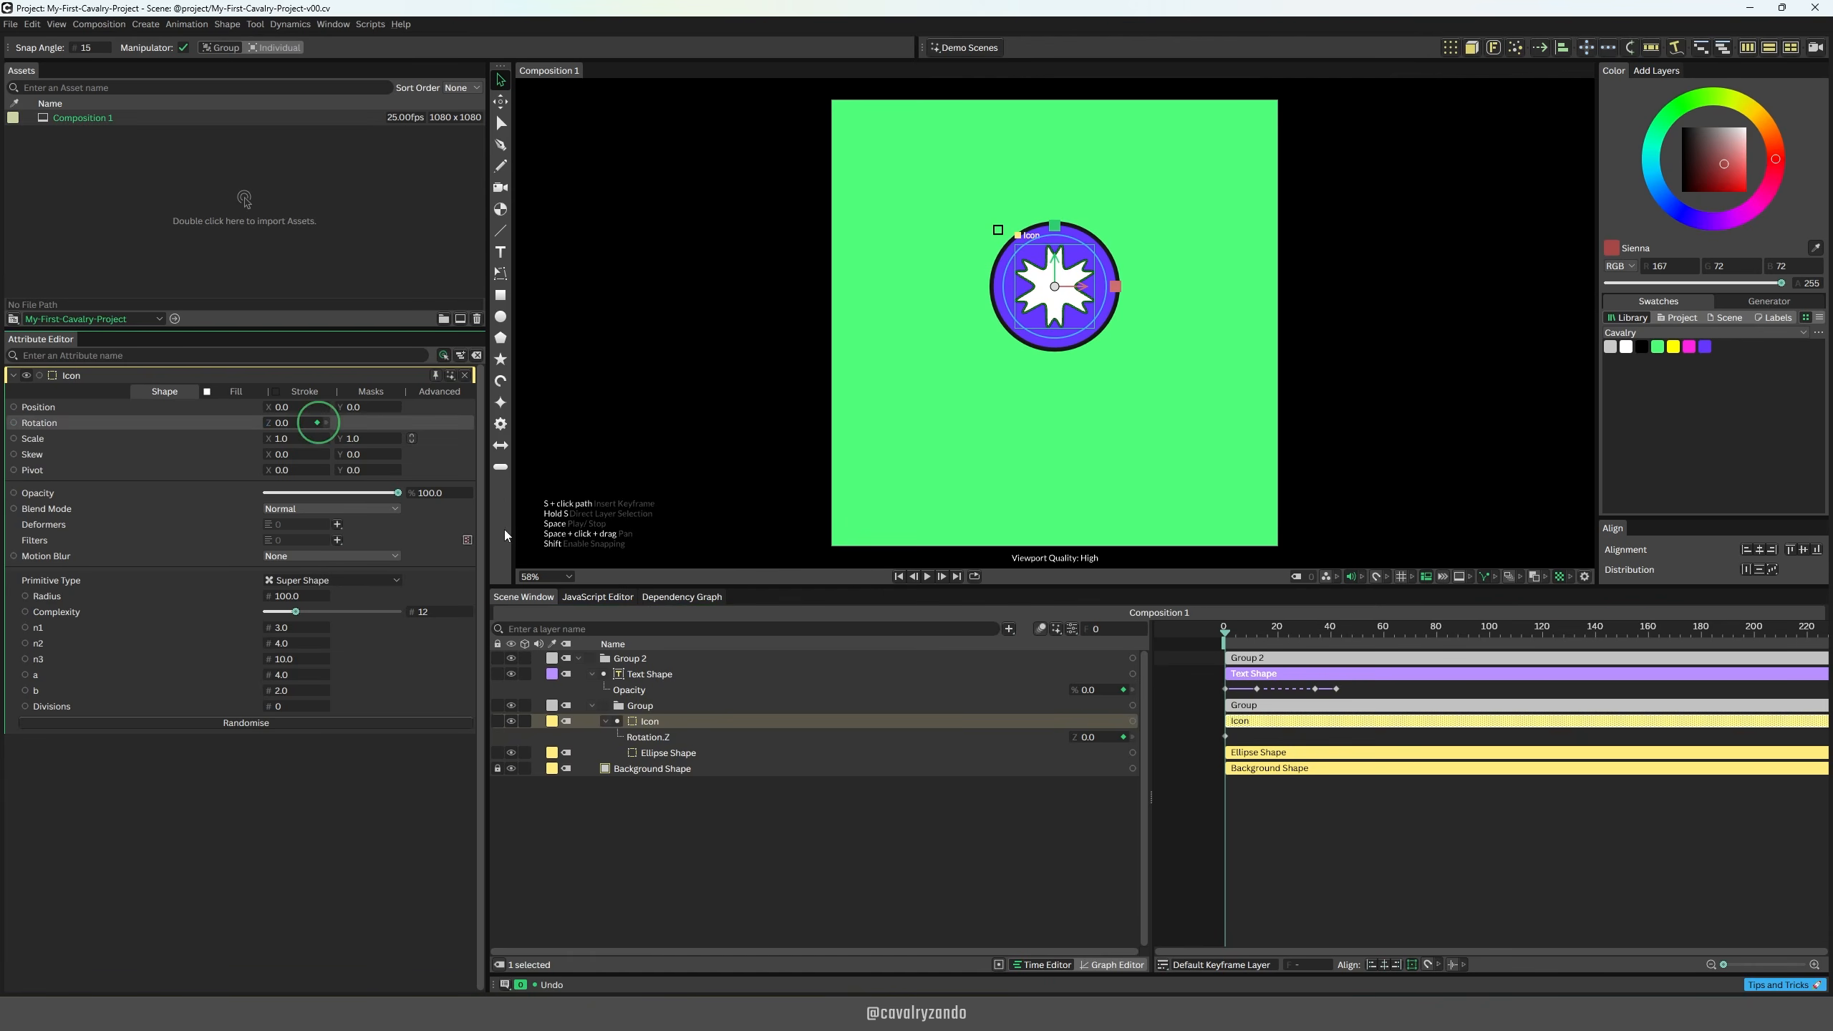
Step: Add a second rotation keyframe to the icon at frame 42 with a value of 180, and deselect the layer
left_click_drag(1274, 632, 1337, 632)
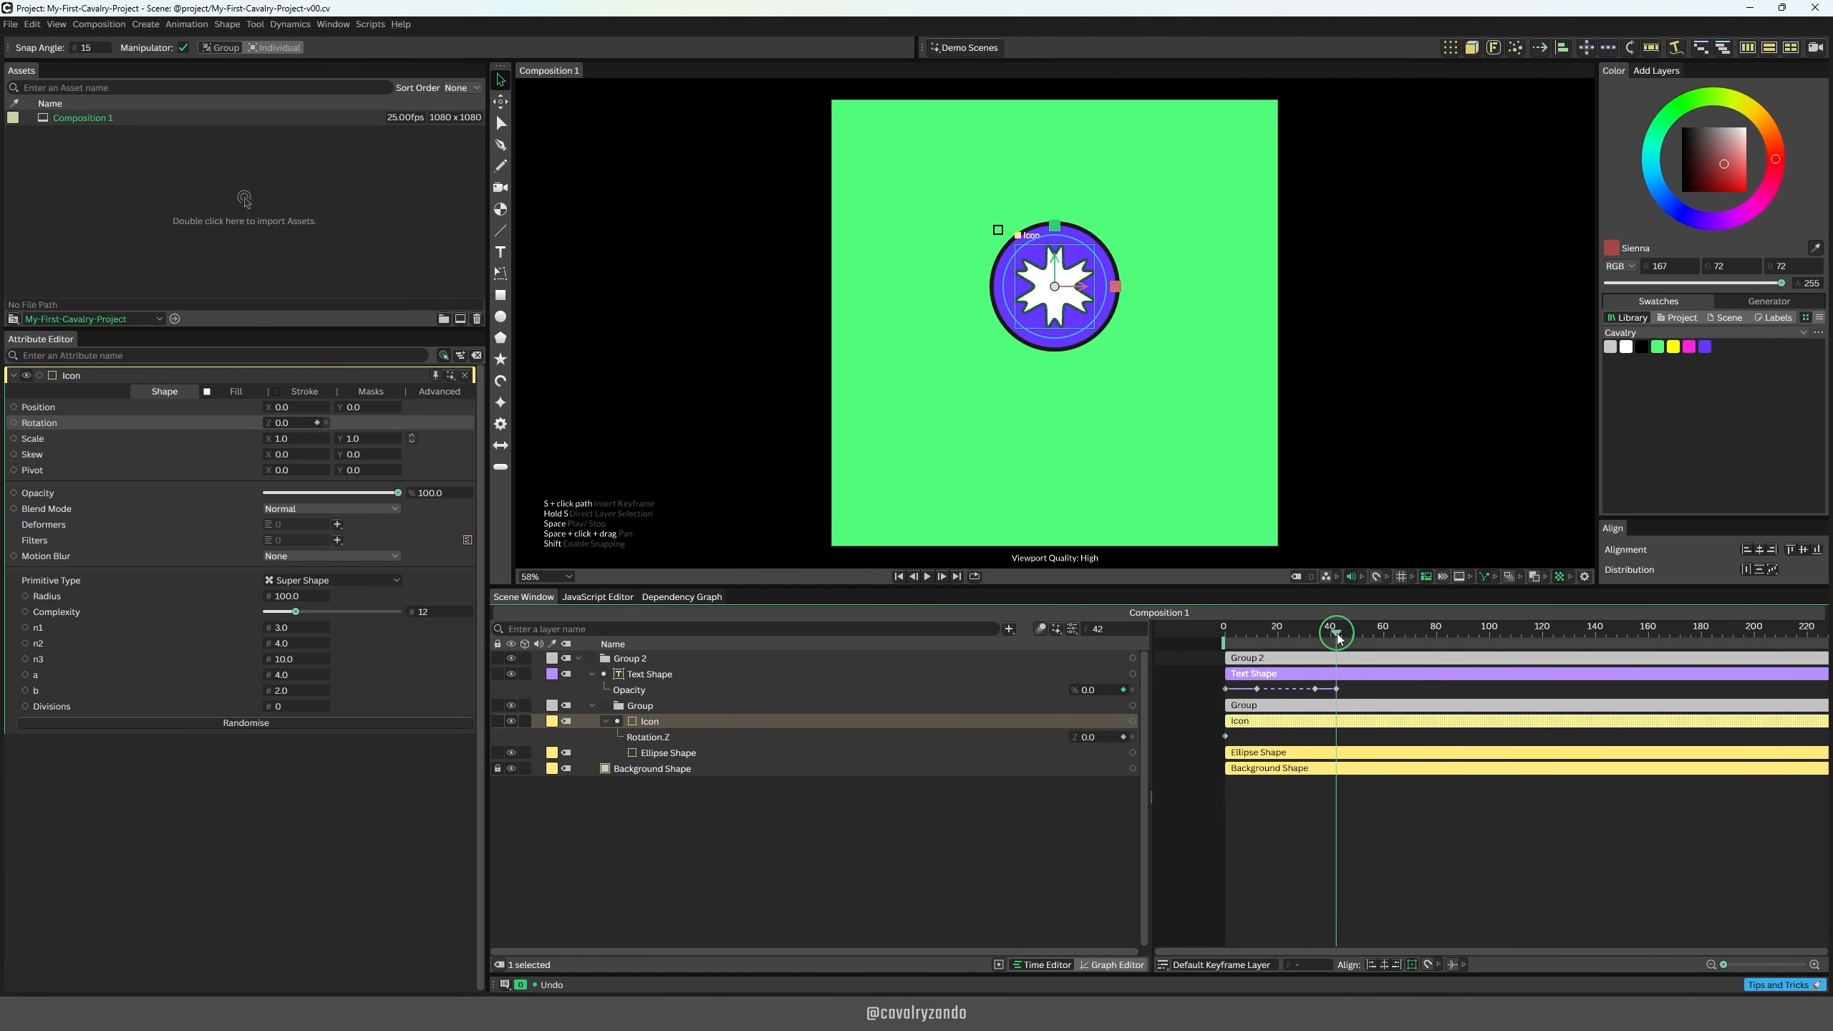
left_click(1092, 737)
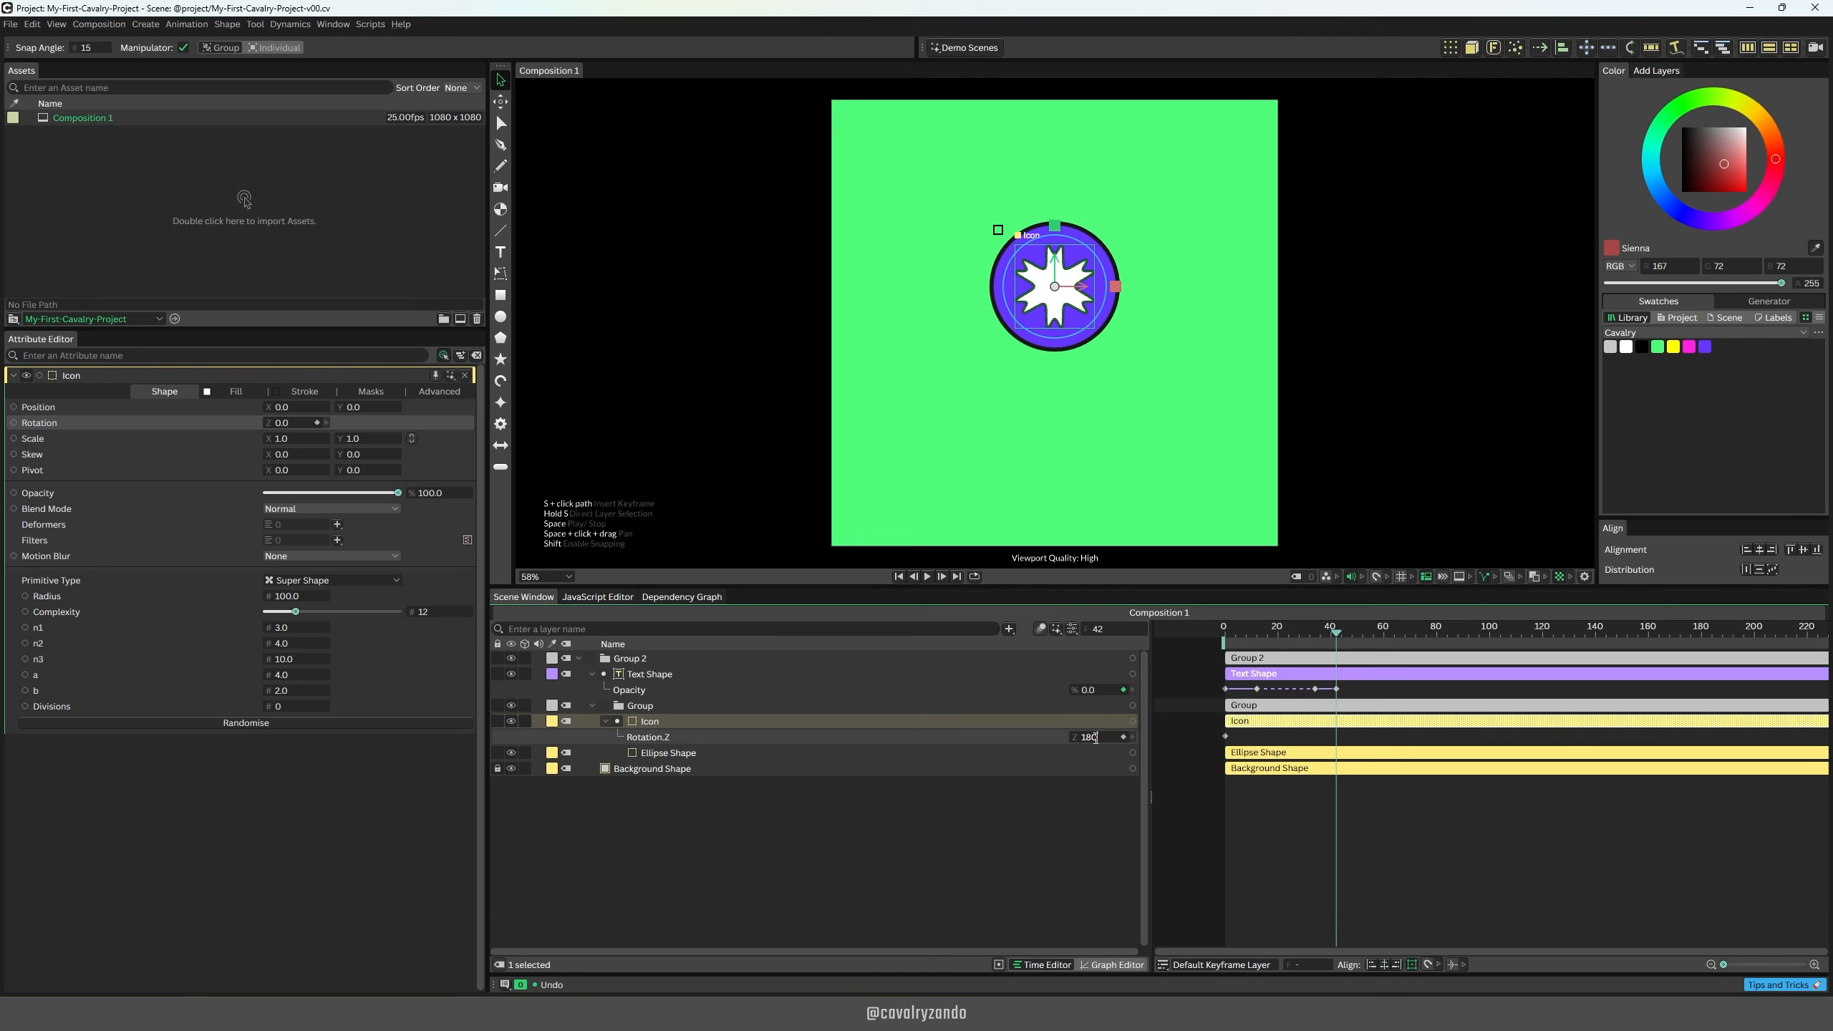
key("Return")
left_click(1255, 814)
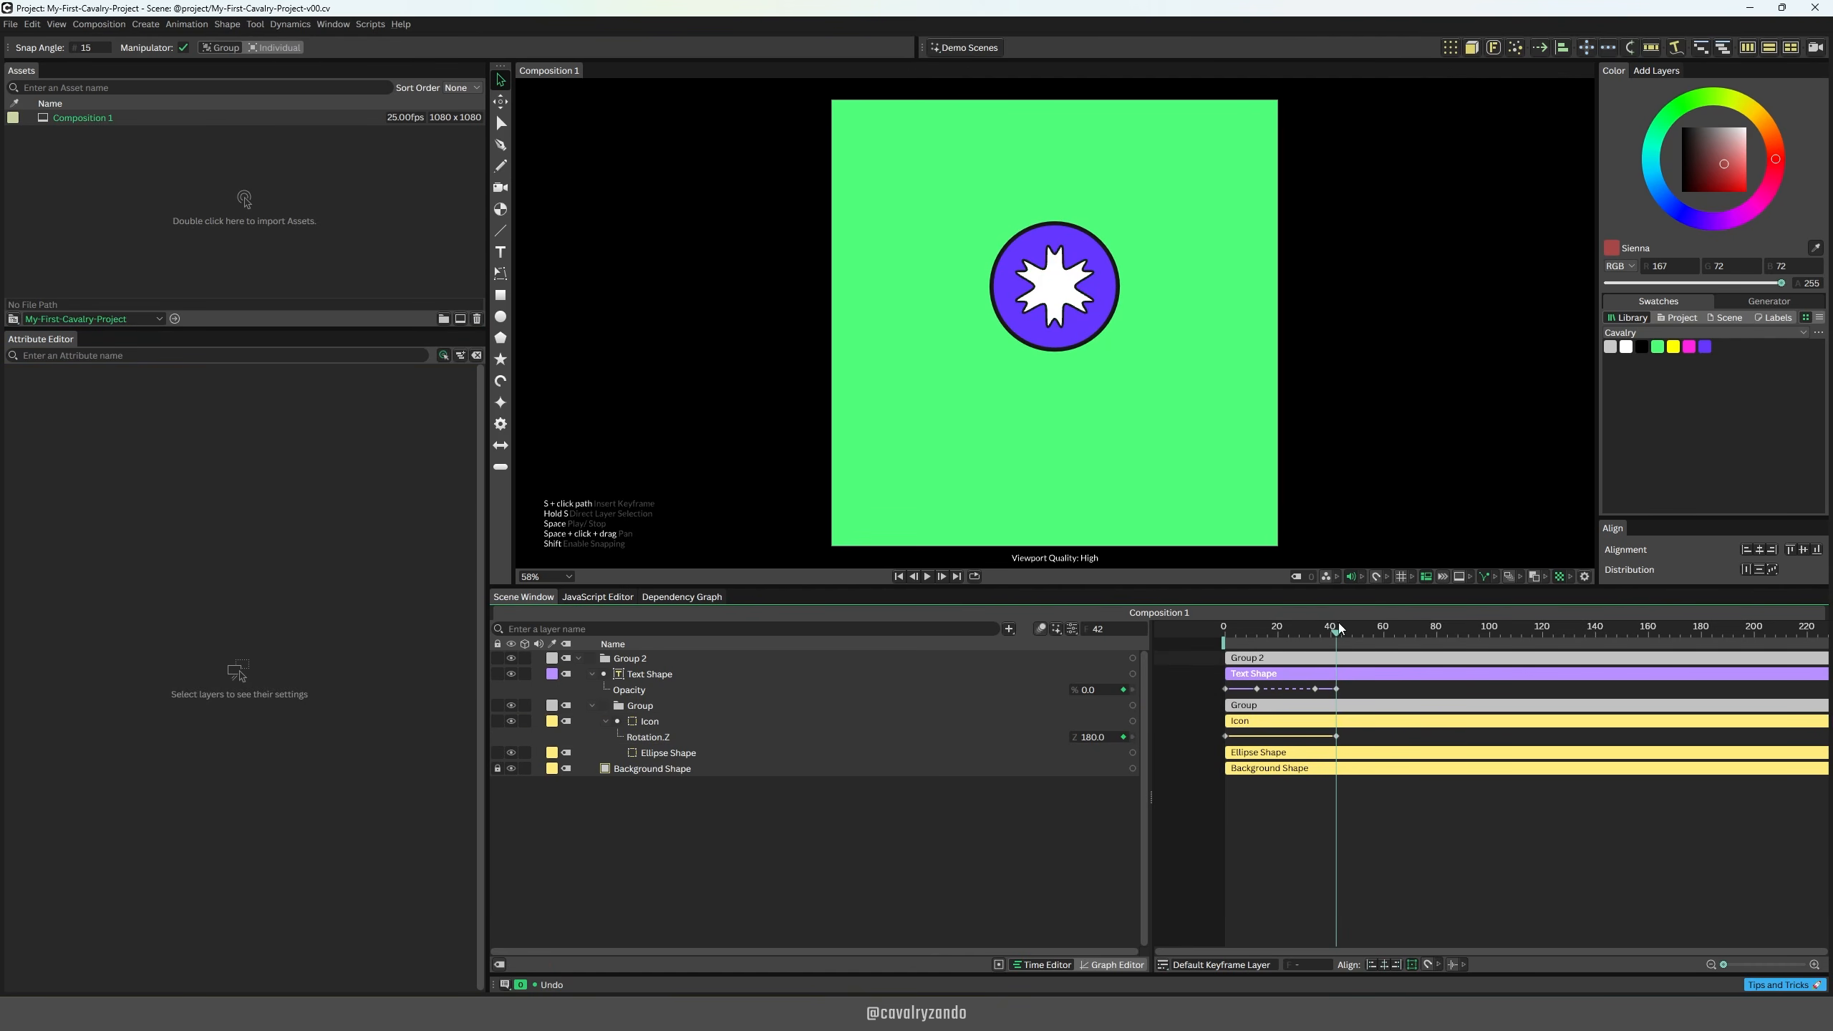
Step: Scrub through the icon's rotation, try reversing it by setting the frame 42 keyframe to -180, and deselect
left_click(1199, 641)
left_click_drag(1278, 638, 1337, 631)
double_click(1337, 737)
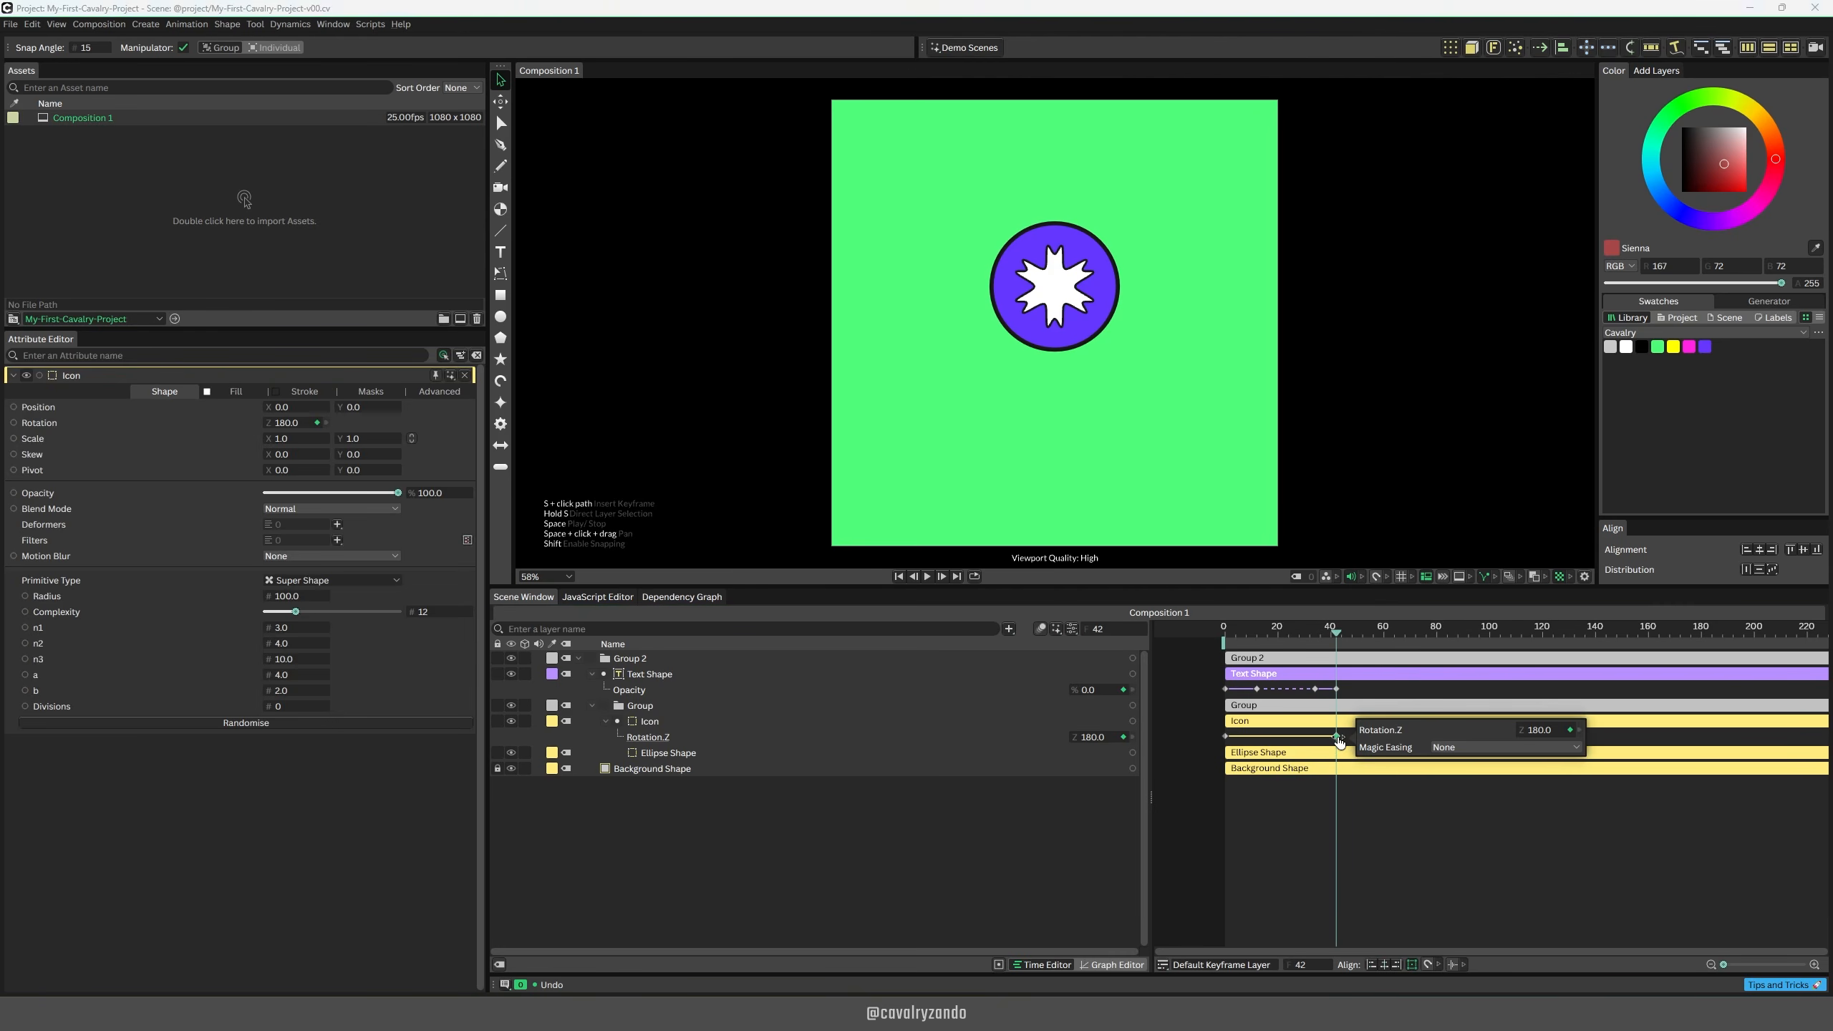
double_click(1541, 730)
type("-180")
key("Return")
left_click(1435, 879)
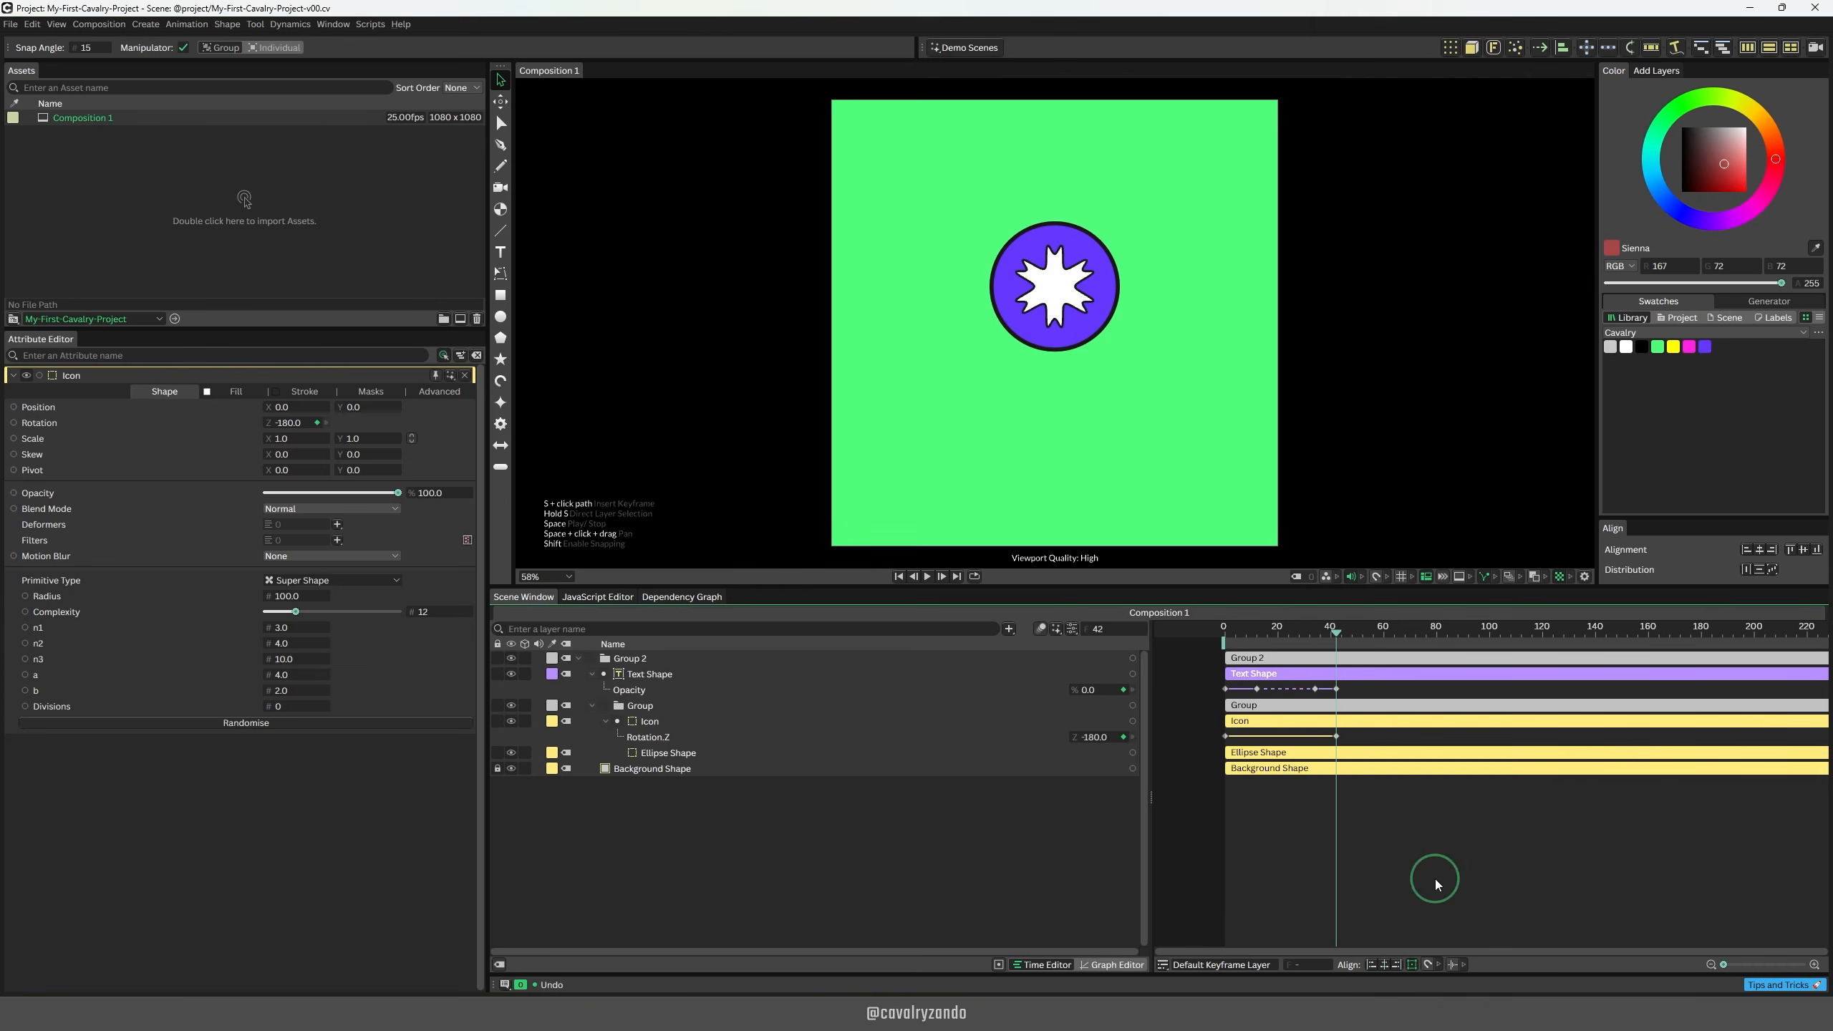
Step: Scrub and play back the reversed icon rotation across its keyframes
left_click(1296, 636)
key("space")
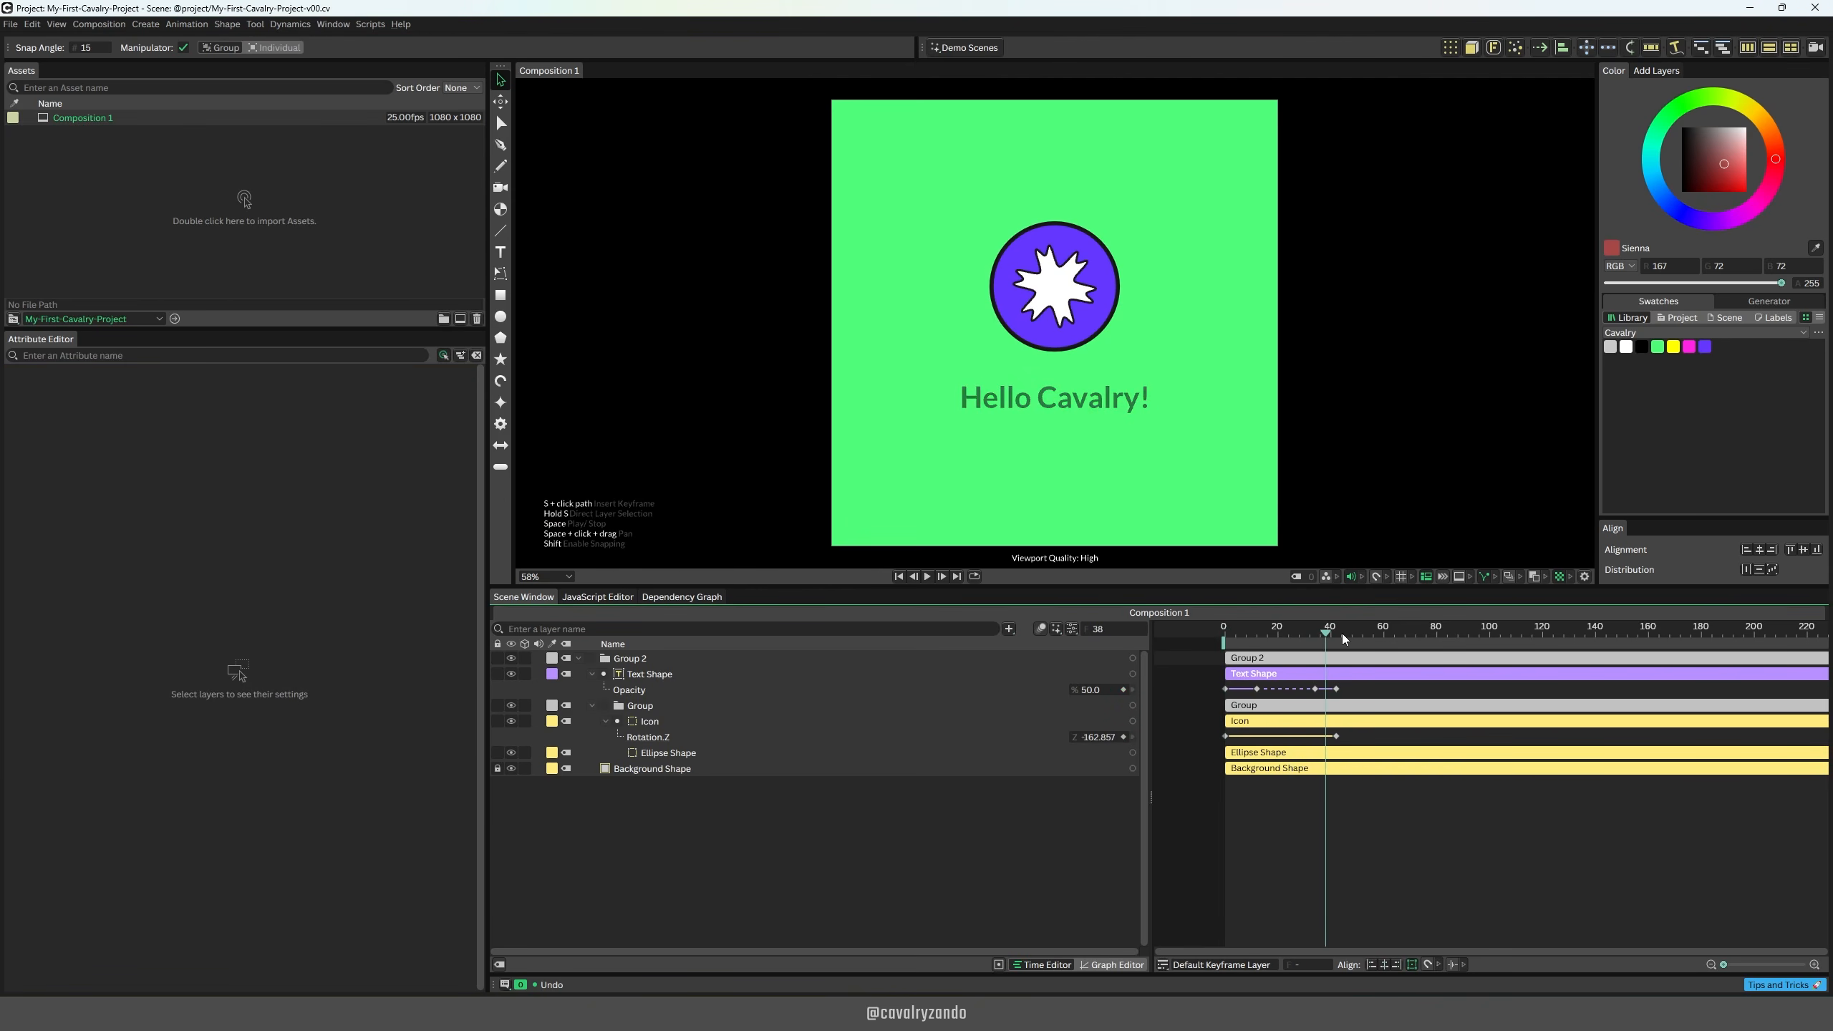
left_click(1342, 633)
left_click_drag(1342, 633, 1337, 632)
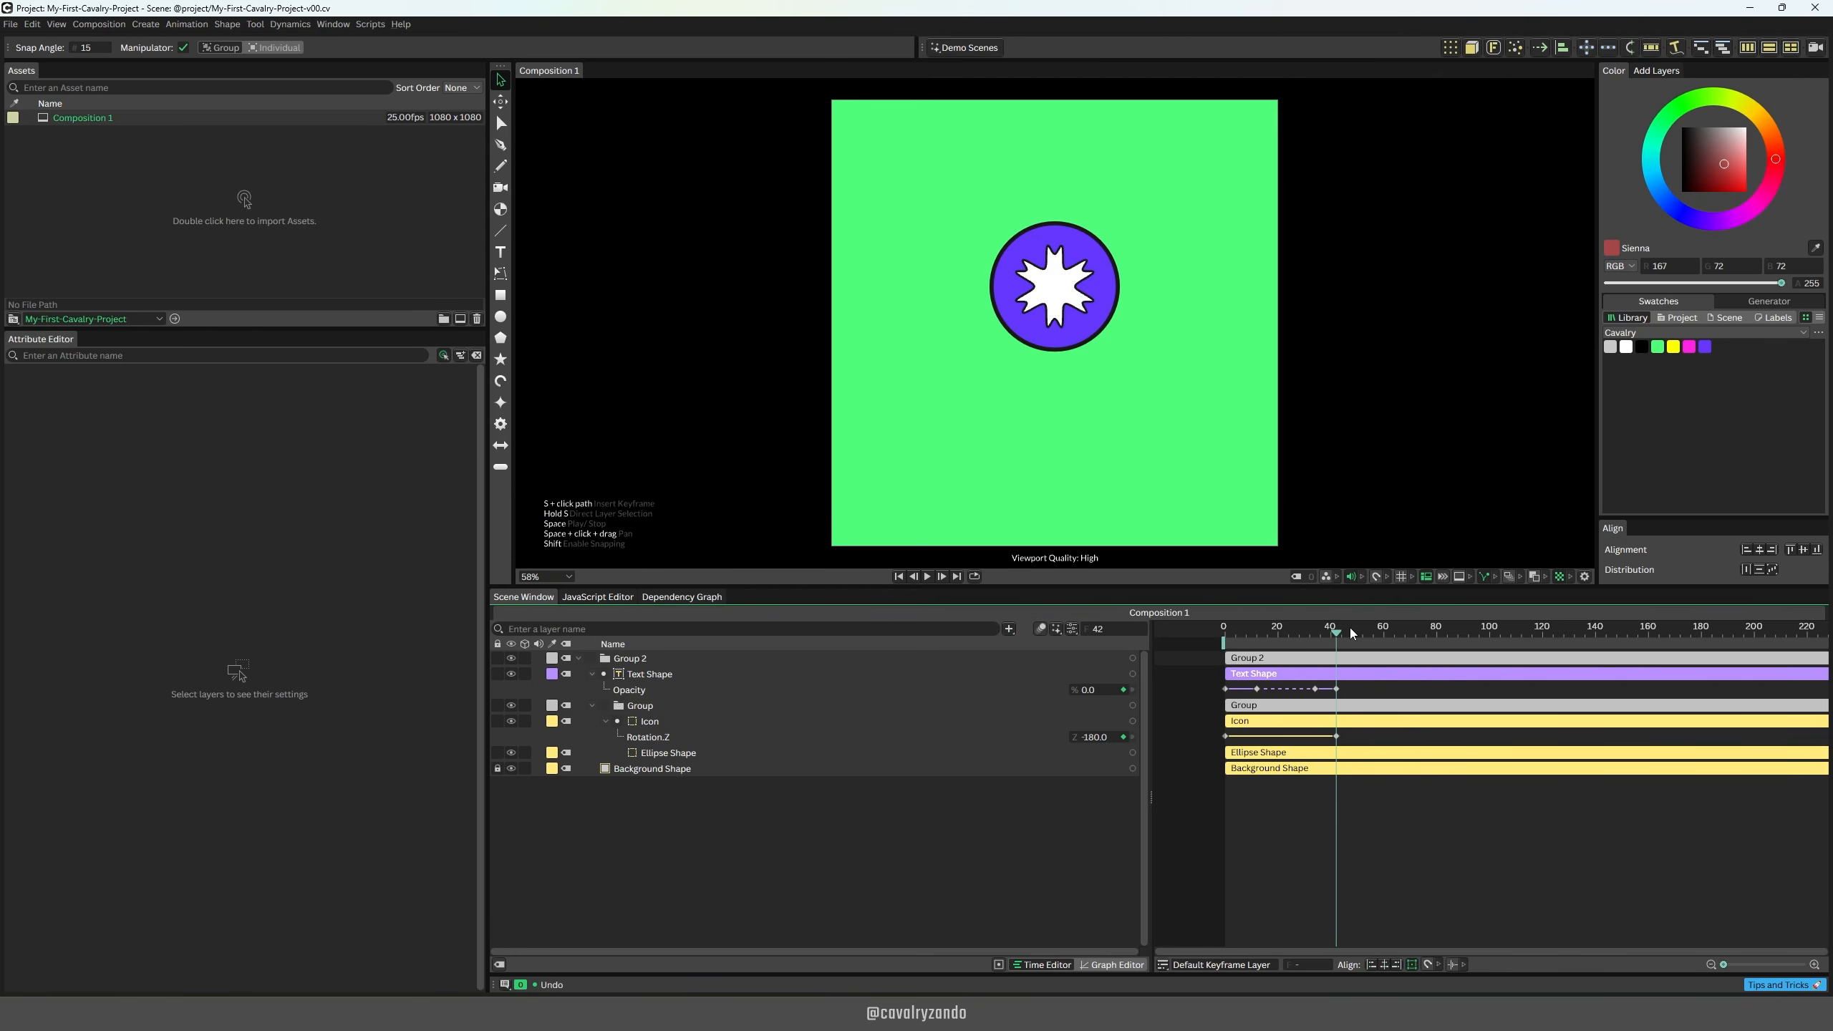
key("space")
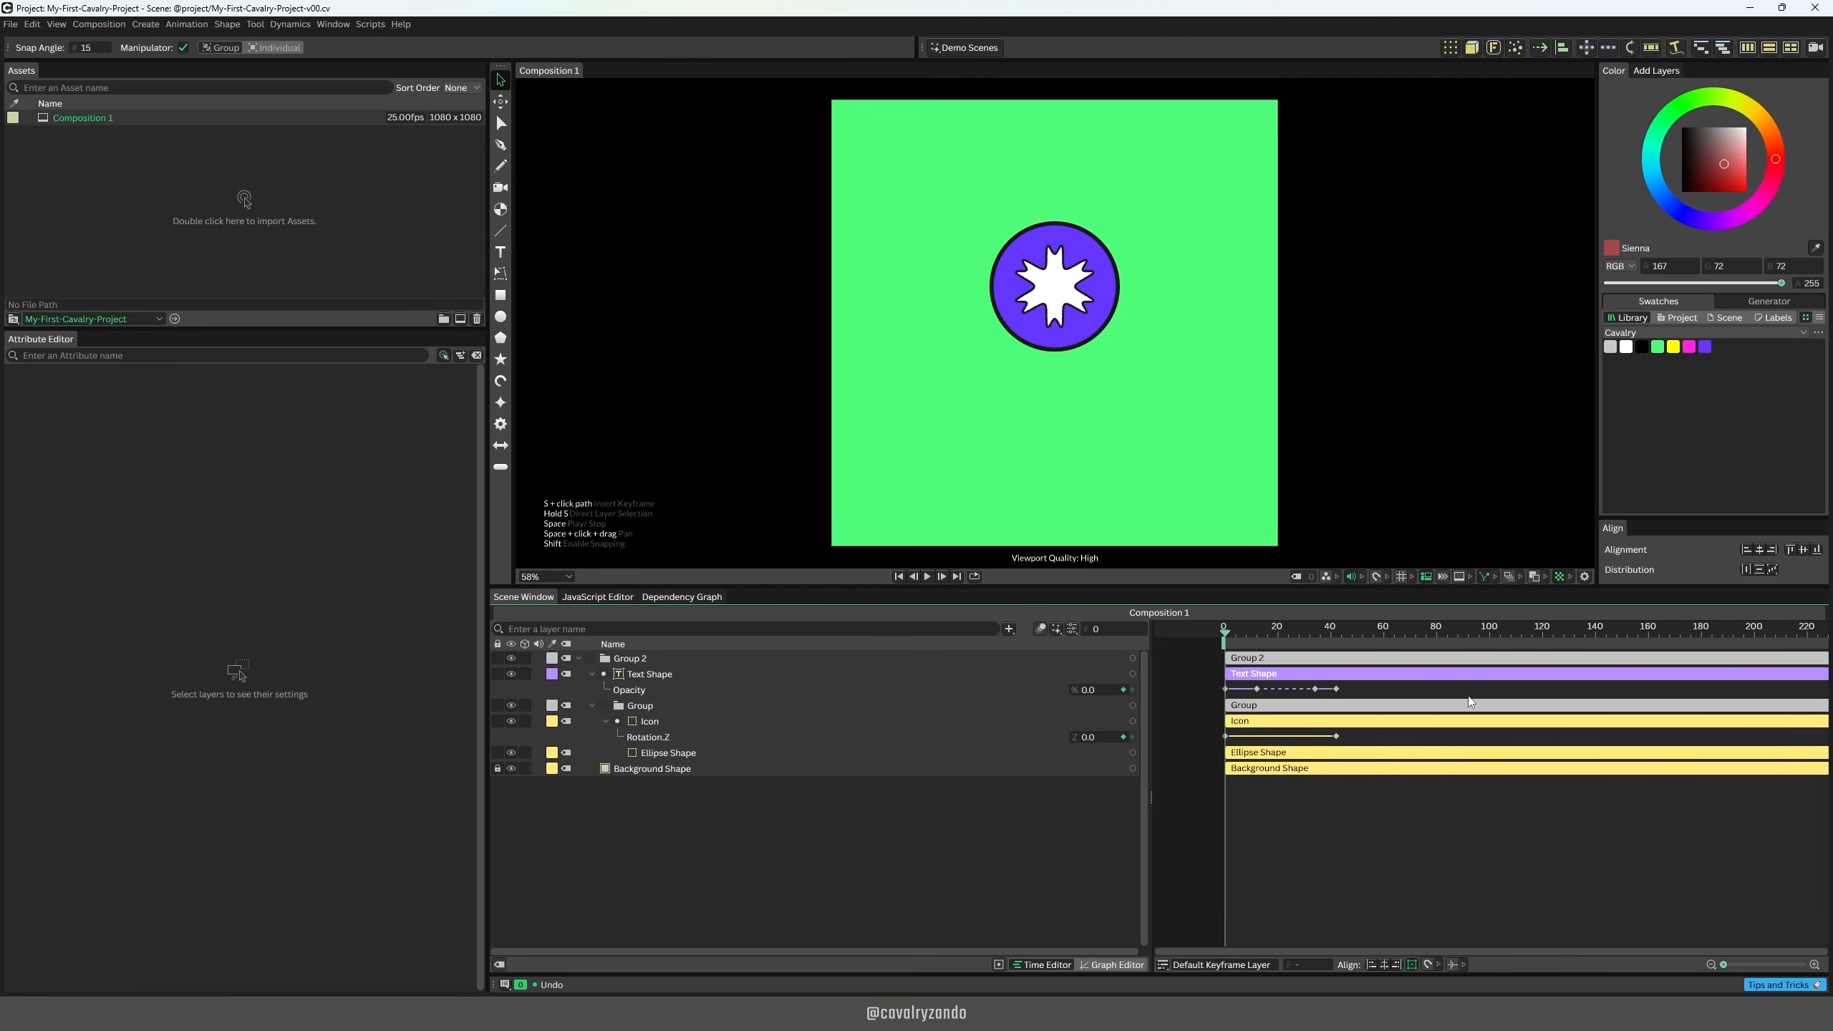
key("space")
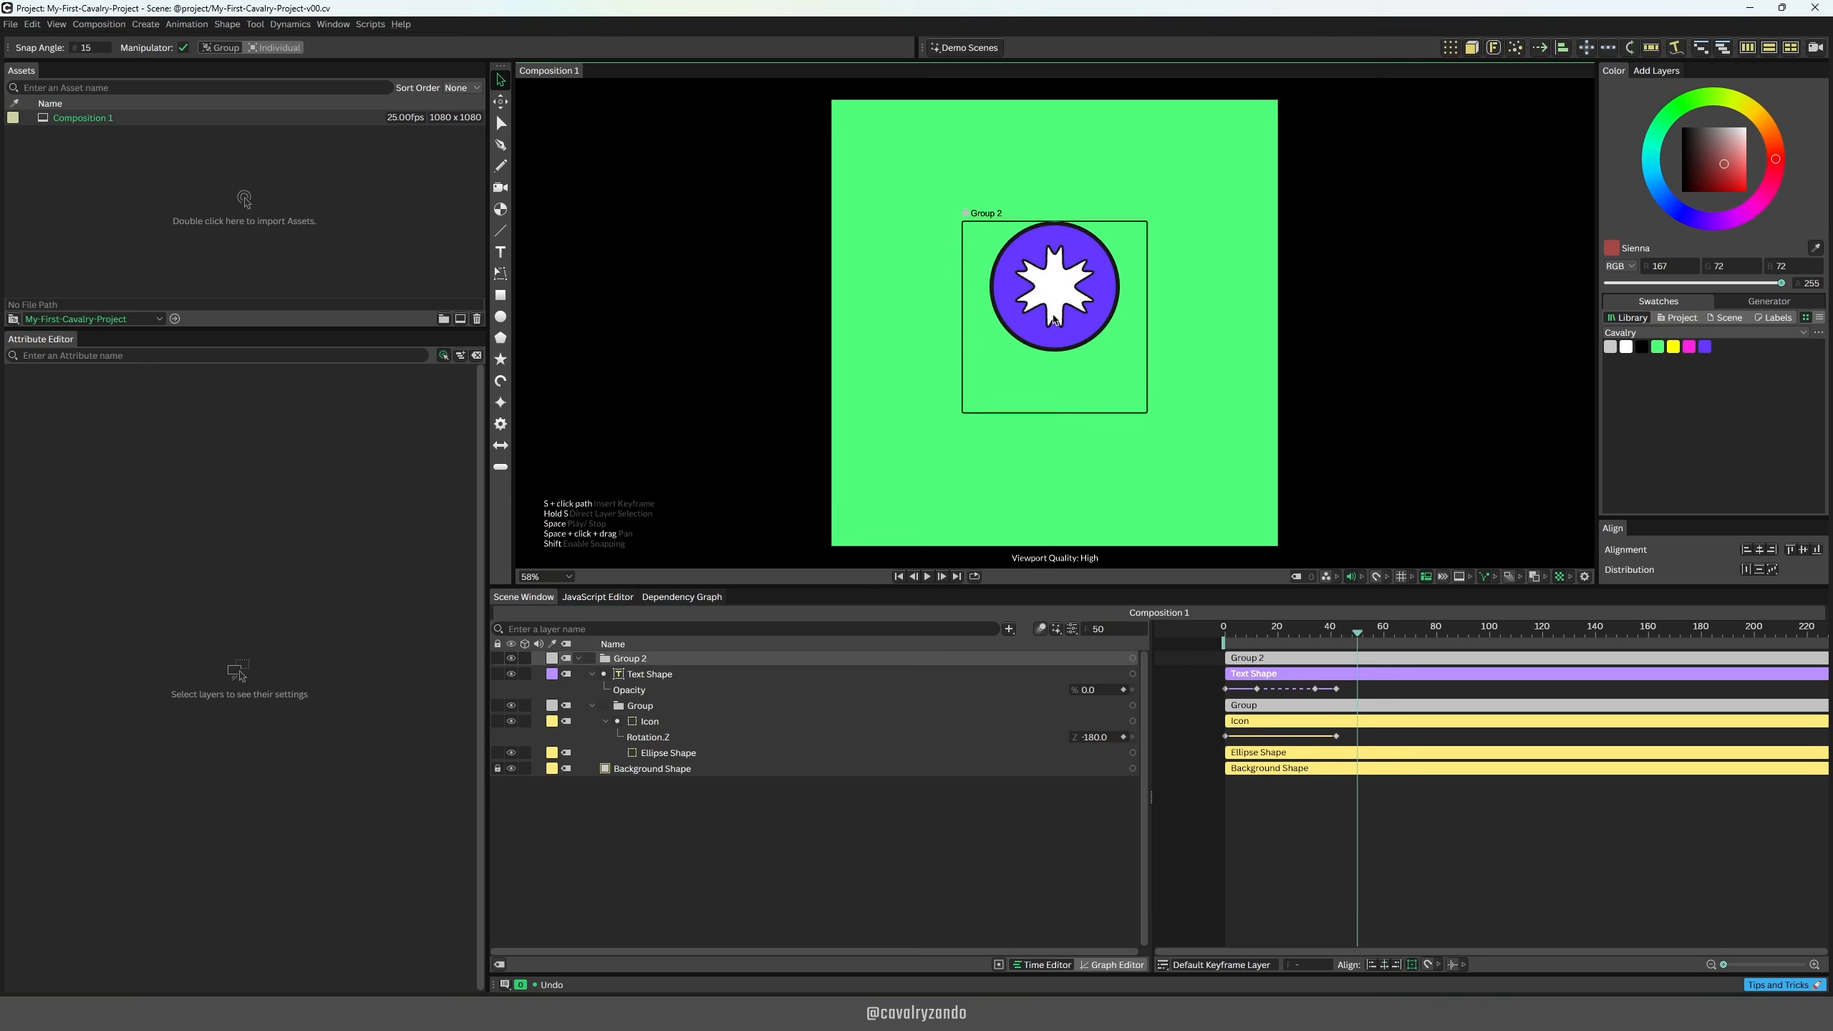
Step: Try the Slow In, Slow Out Magic Easing on both icon rotation keyframes and play back the result from the start
left_click_drag(1343, 734, 1204, 734)
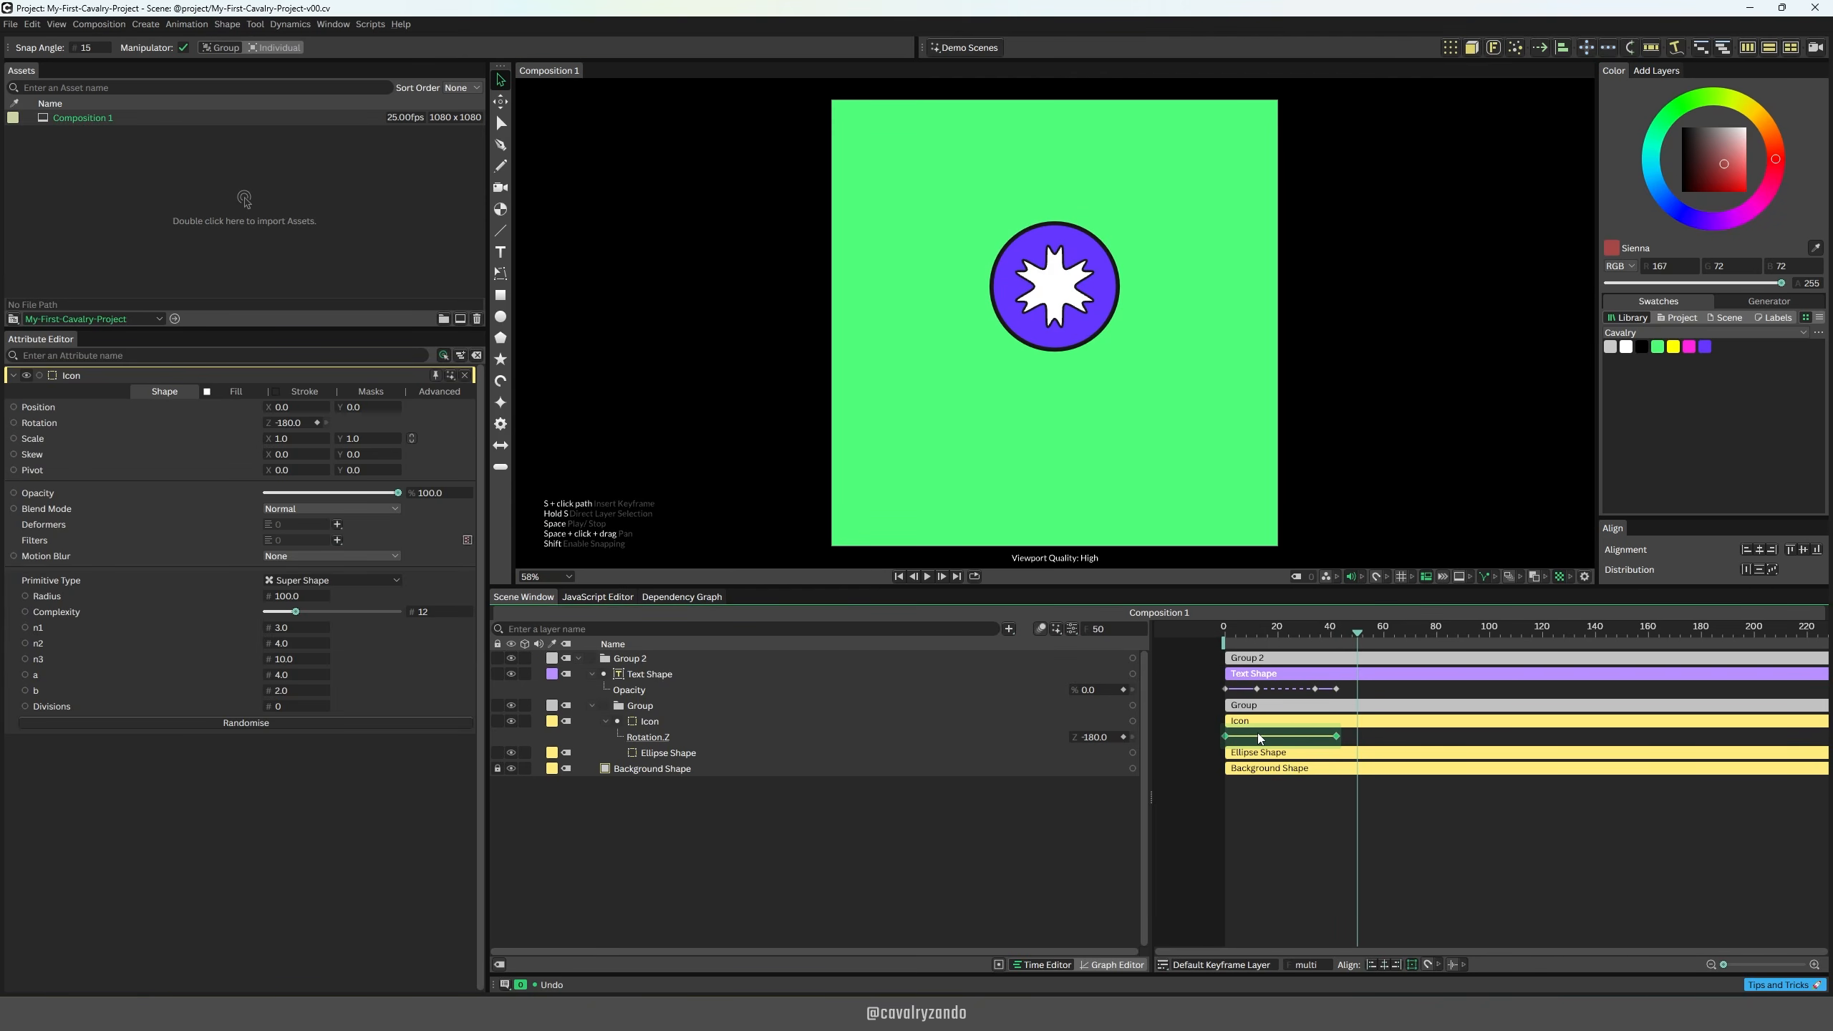
right_click(1260, 739)
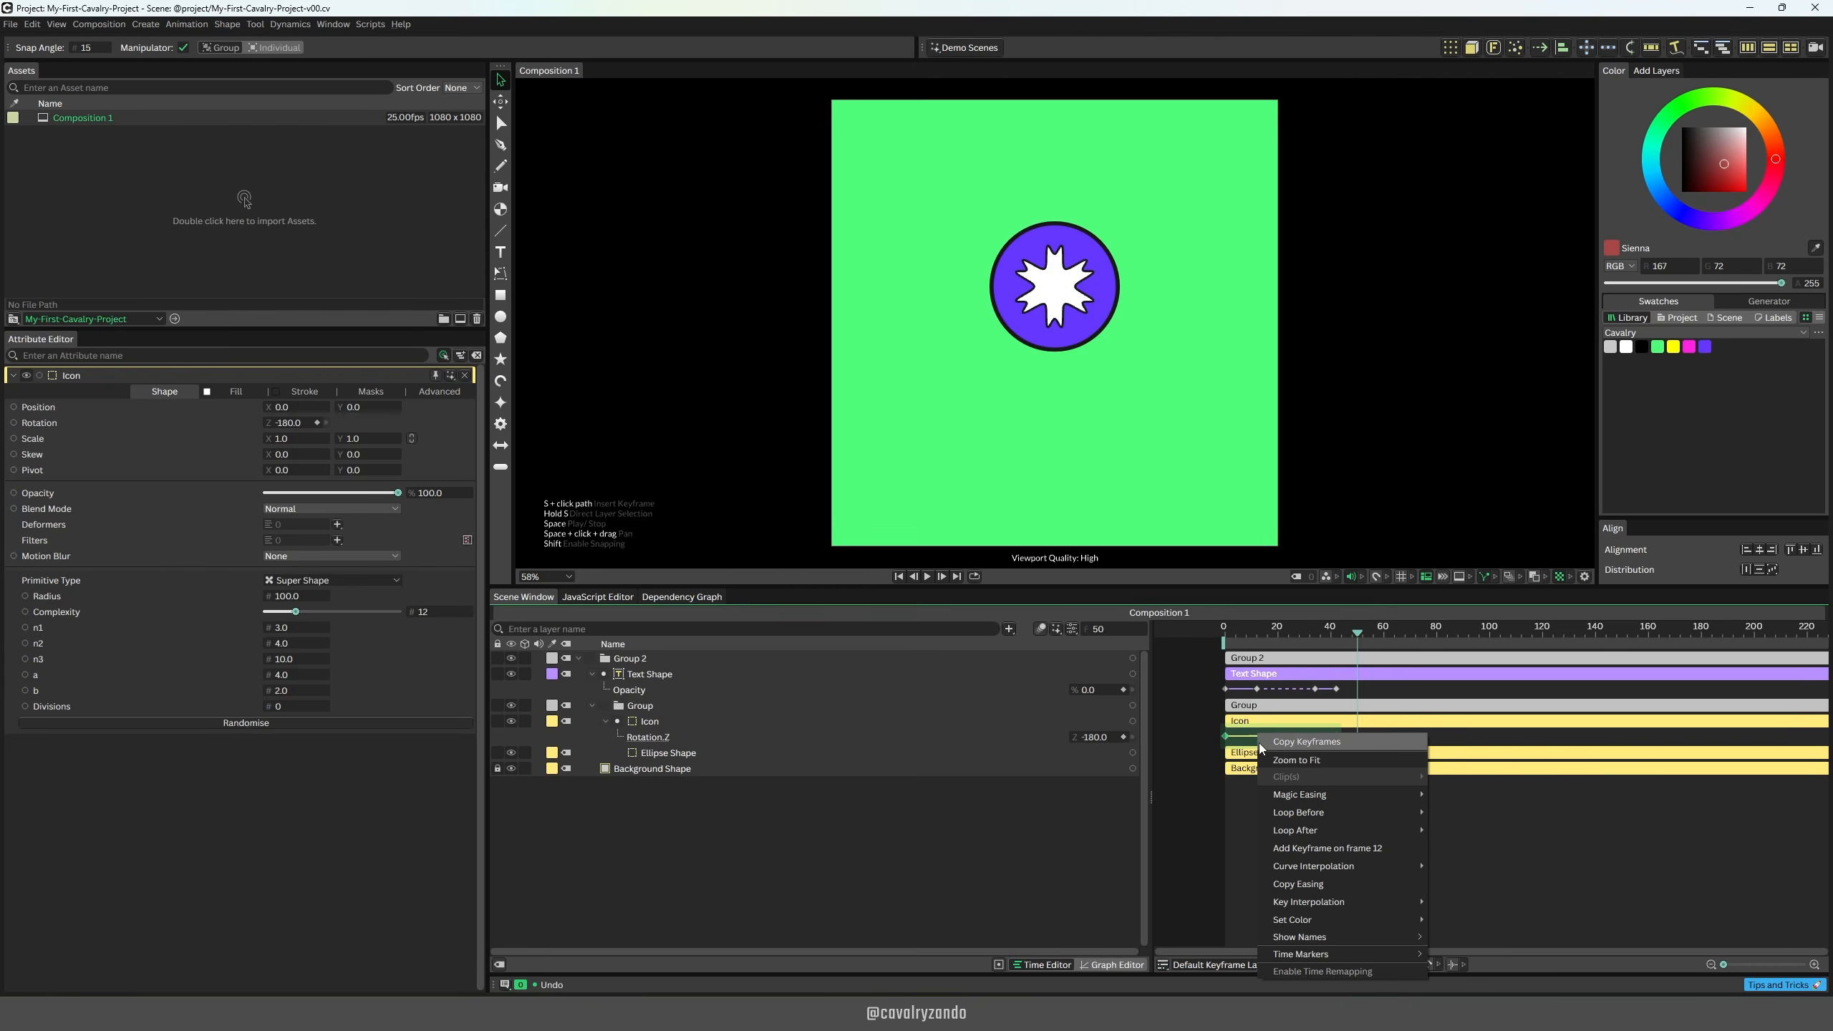
mouse_move(1289, 800)
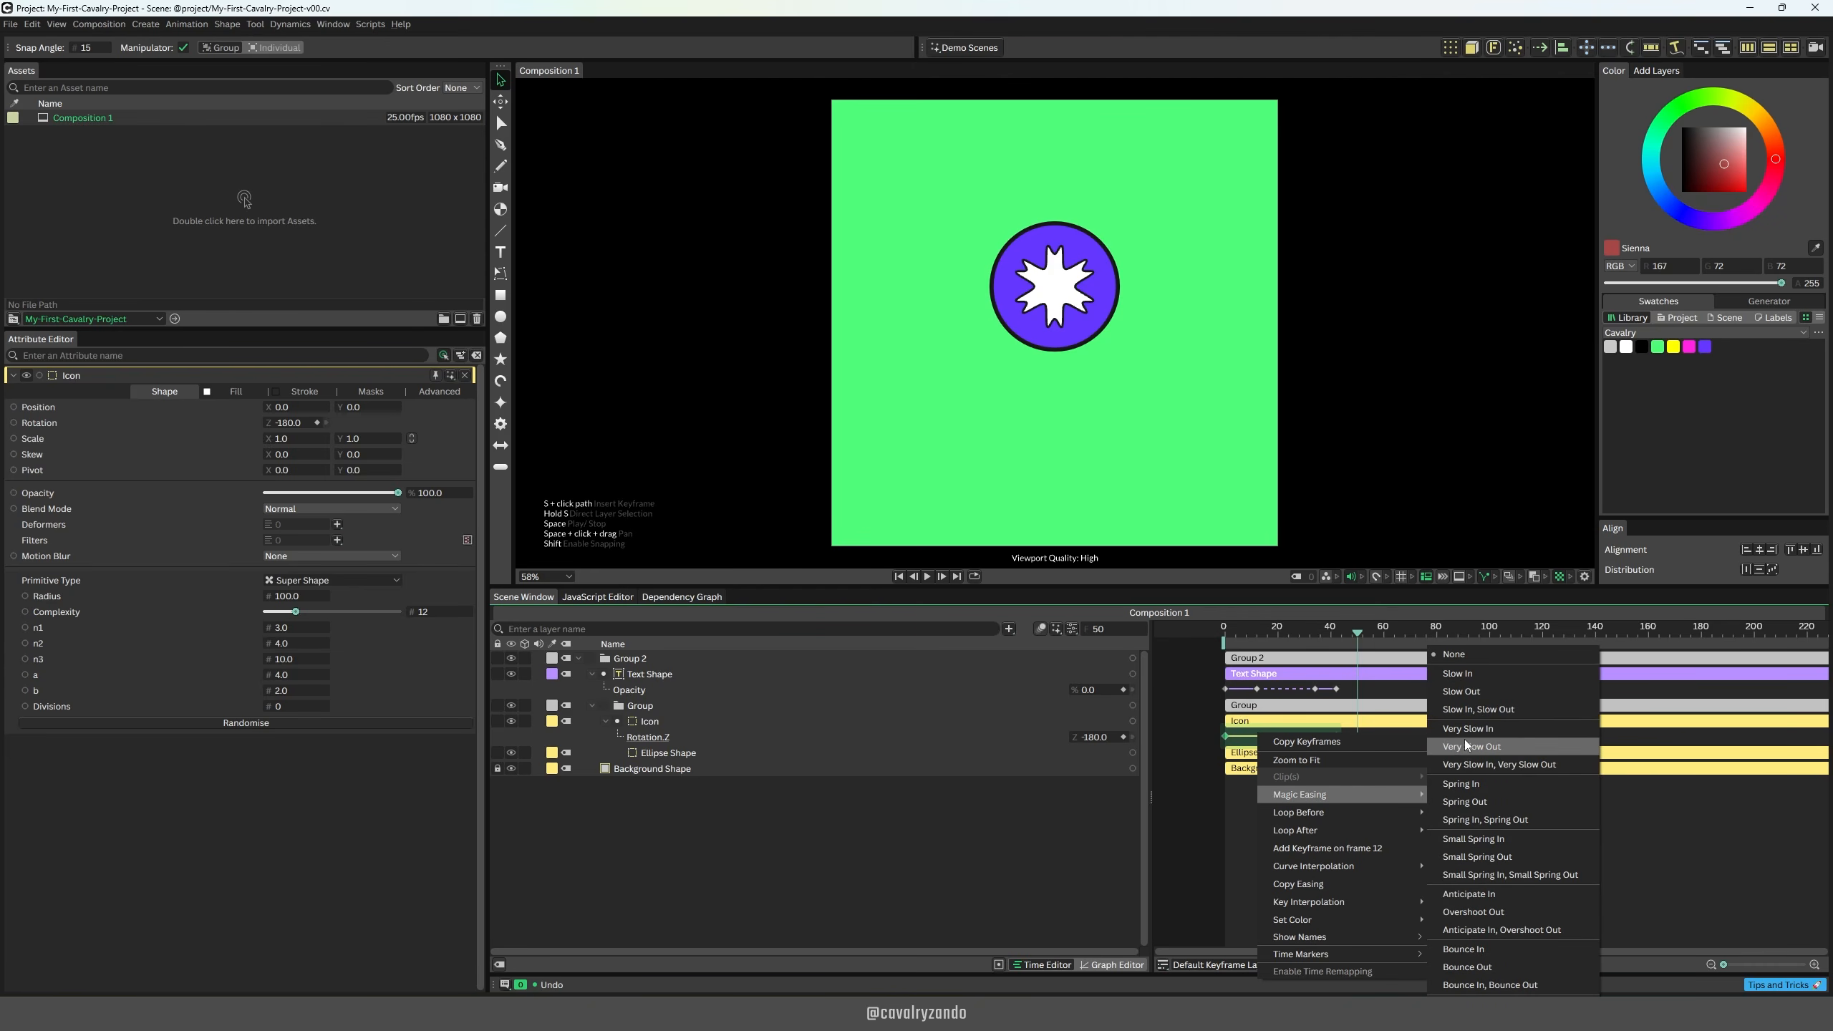
left_click(1466, 709)
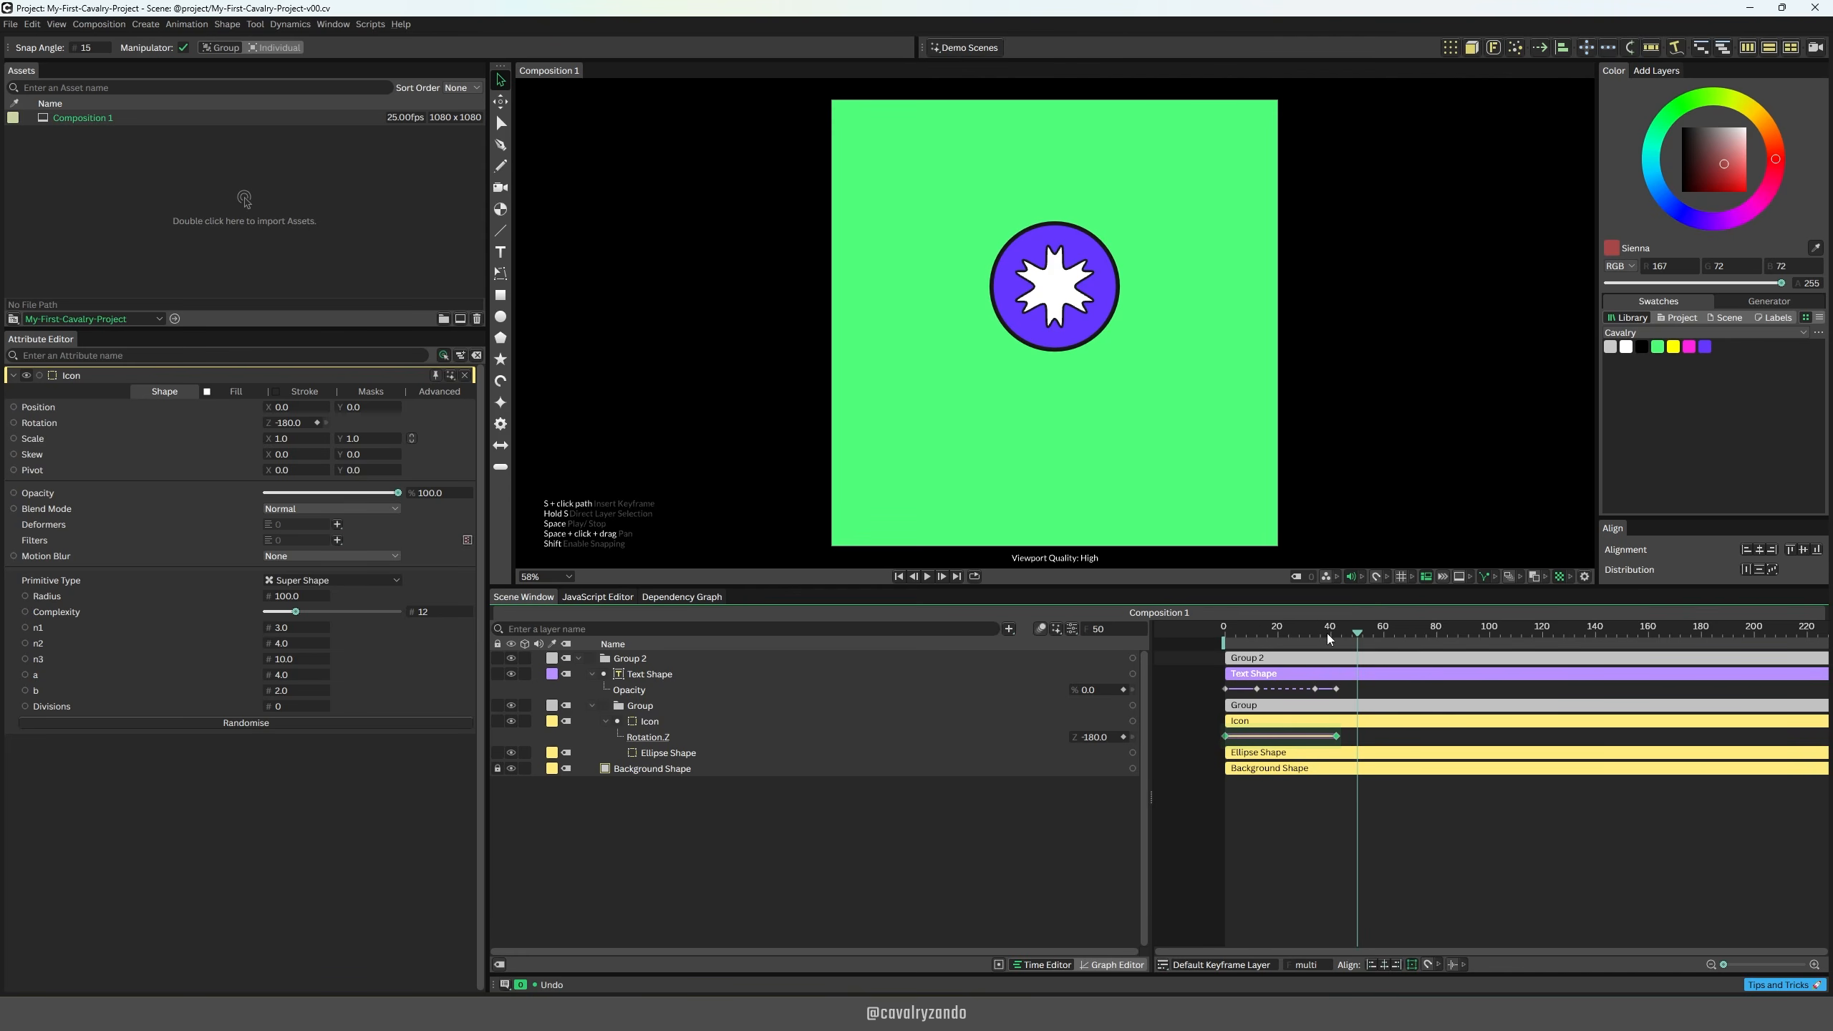
left_click(1221, 631)
key("space")
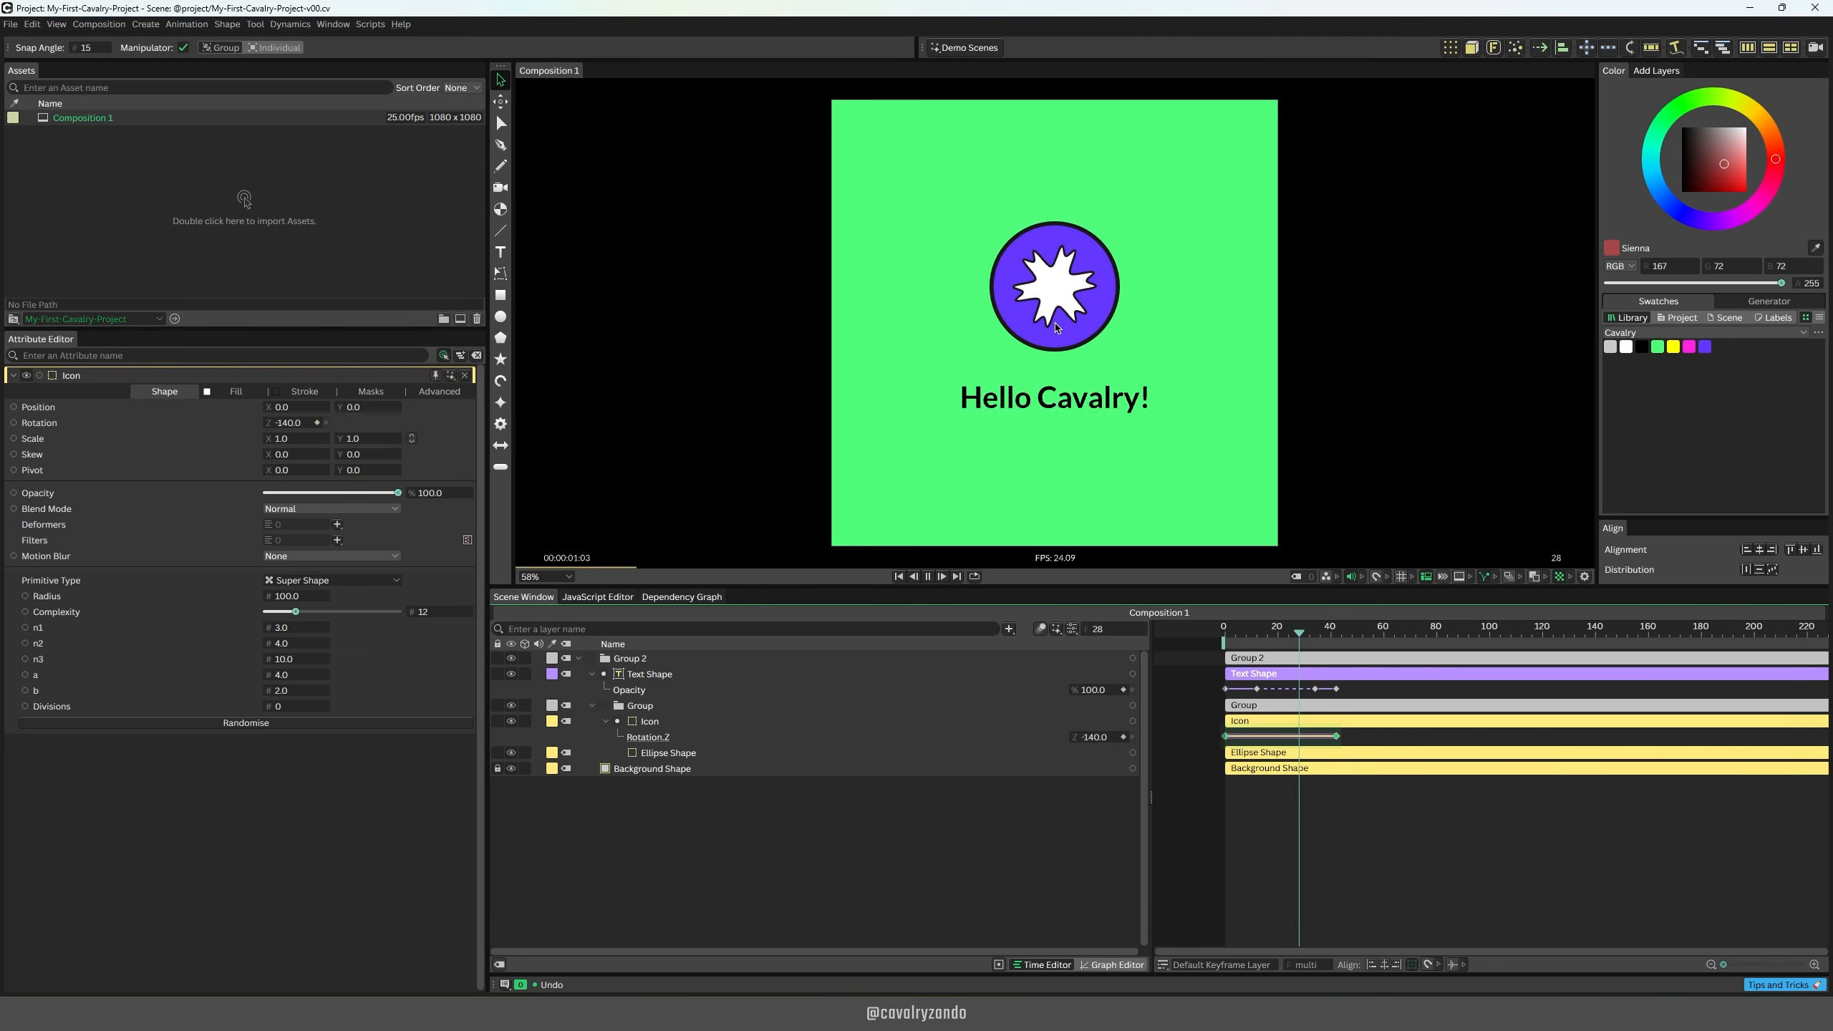
key("space")
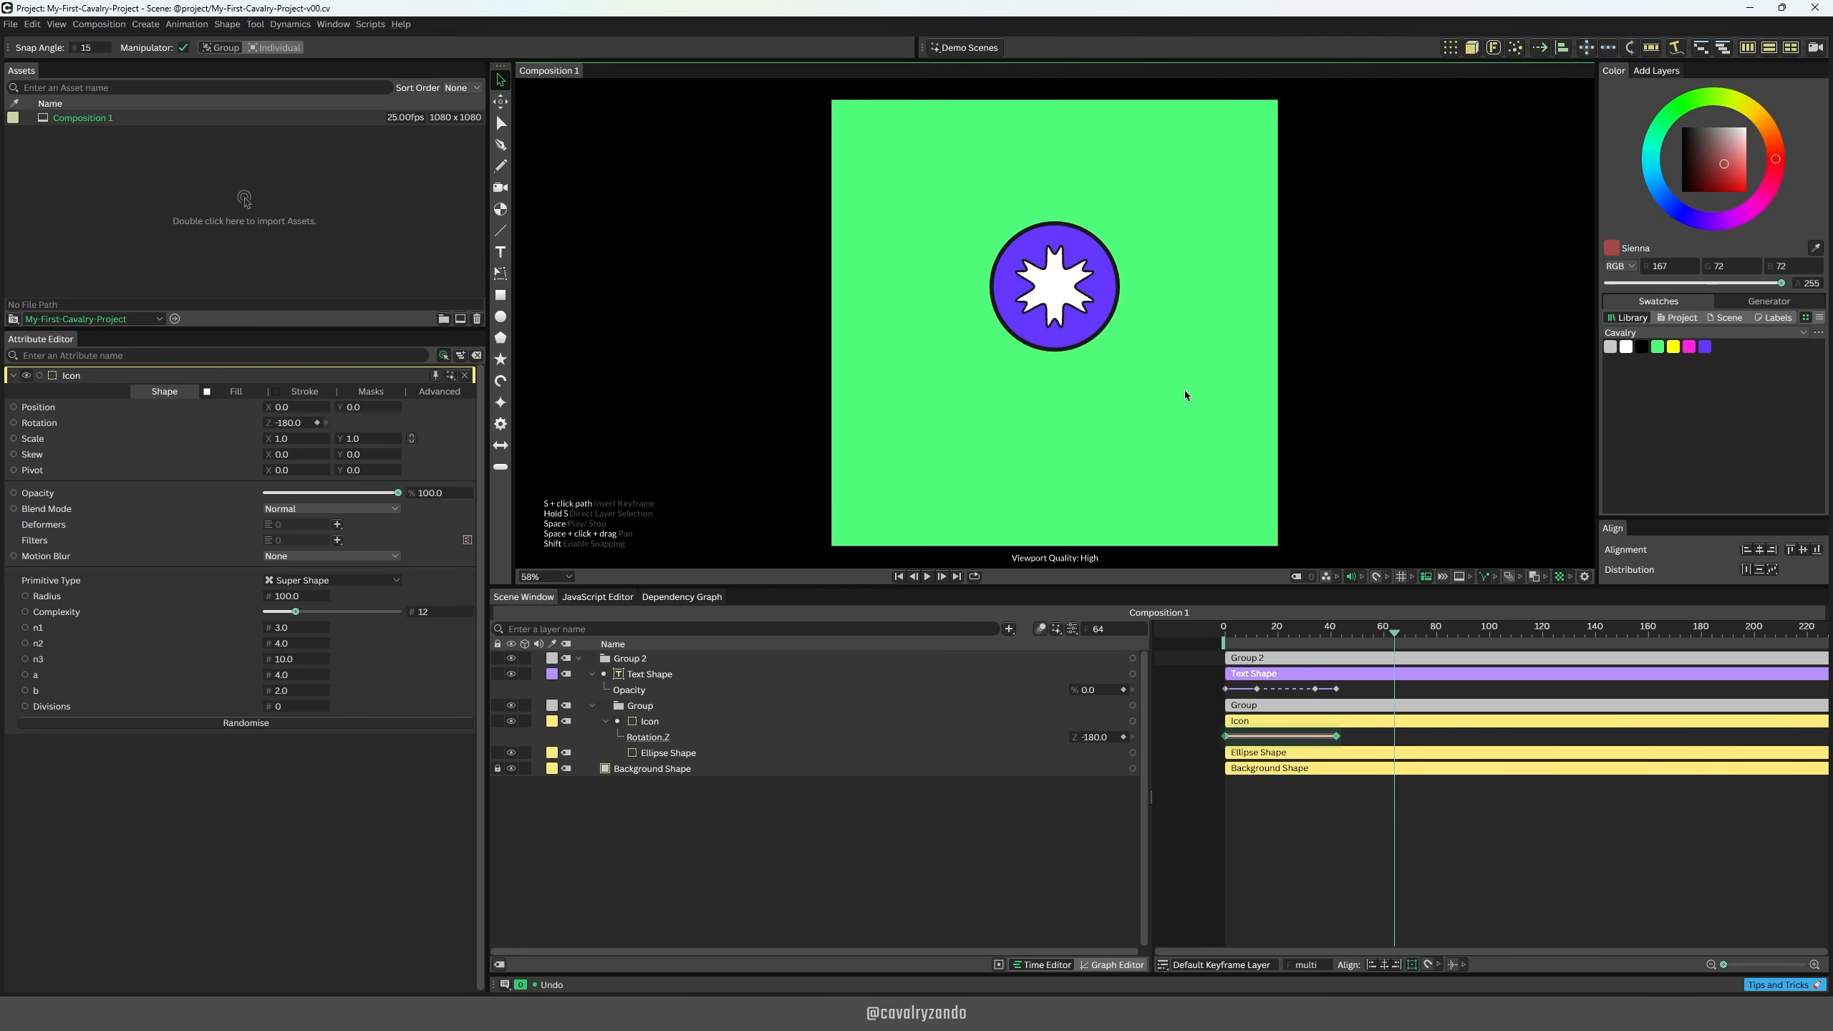
left_click(1186, 393)
Step: Show the icon's two rotation keyframes in the Graph Editor and give both of them horizontal Bézier handles
left_click(1242, 737)
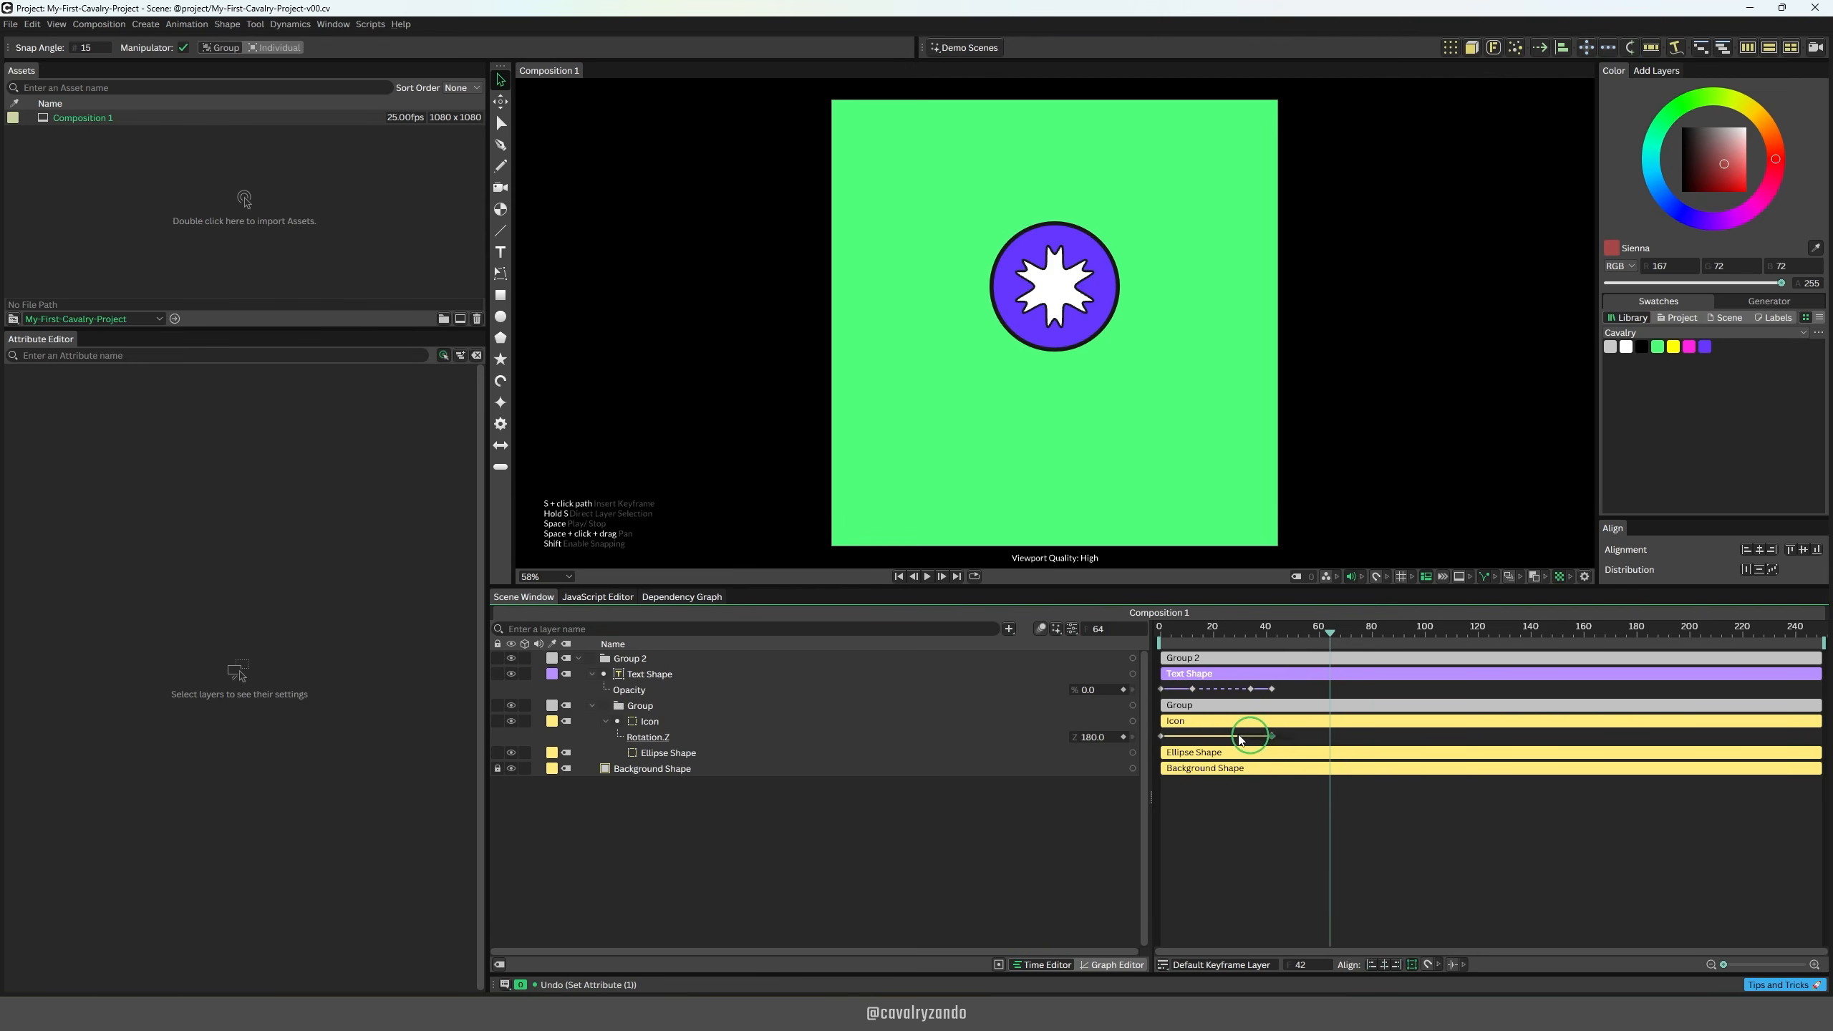
left_click_drag(1240, 736, 1156, 730)
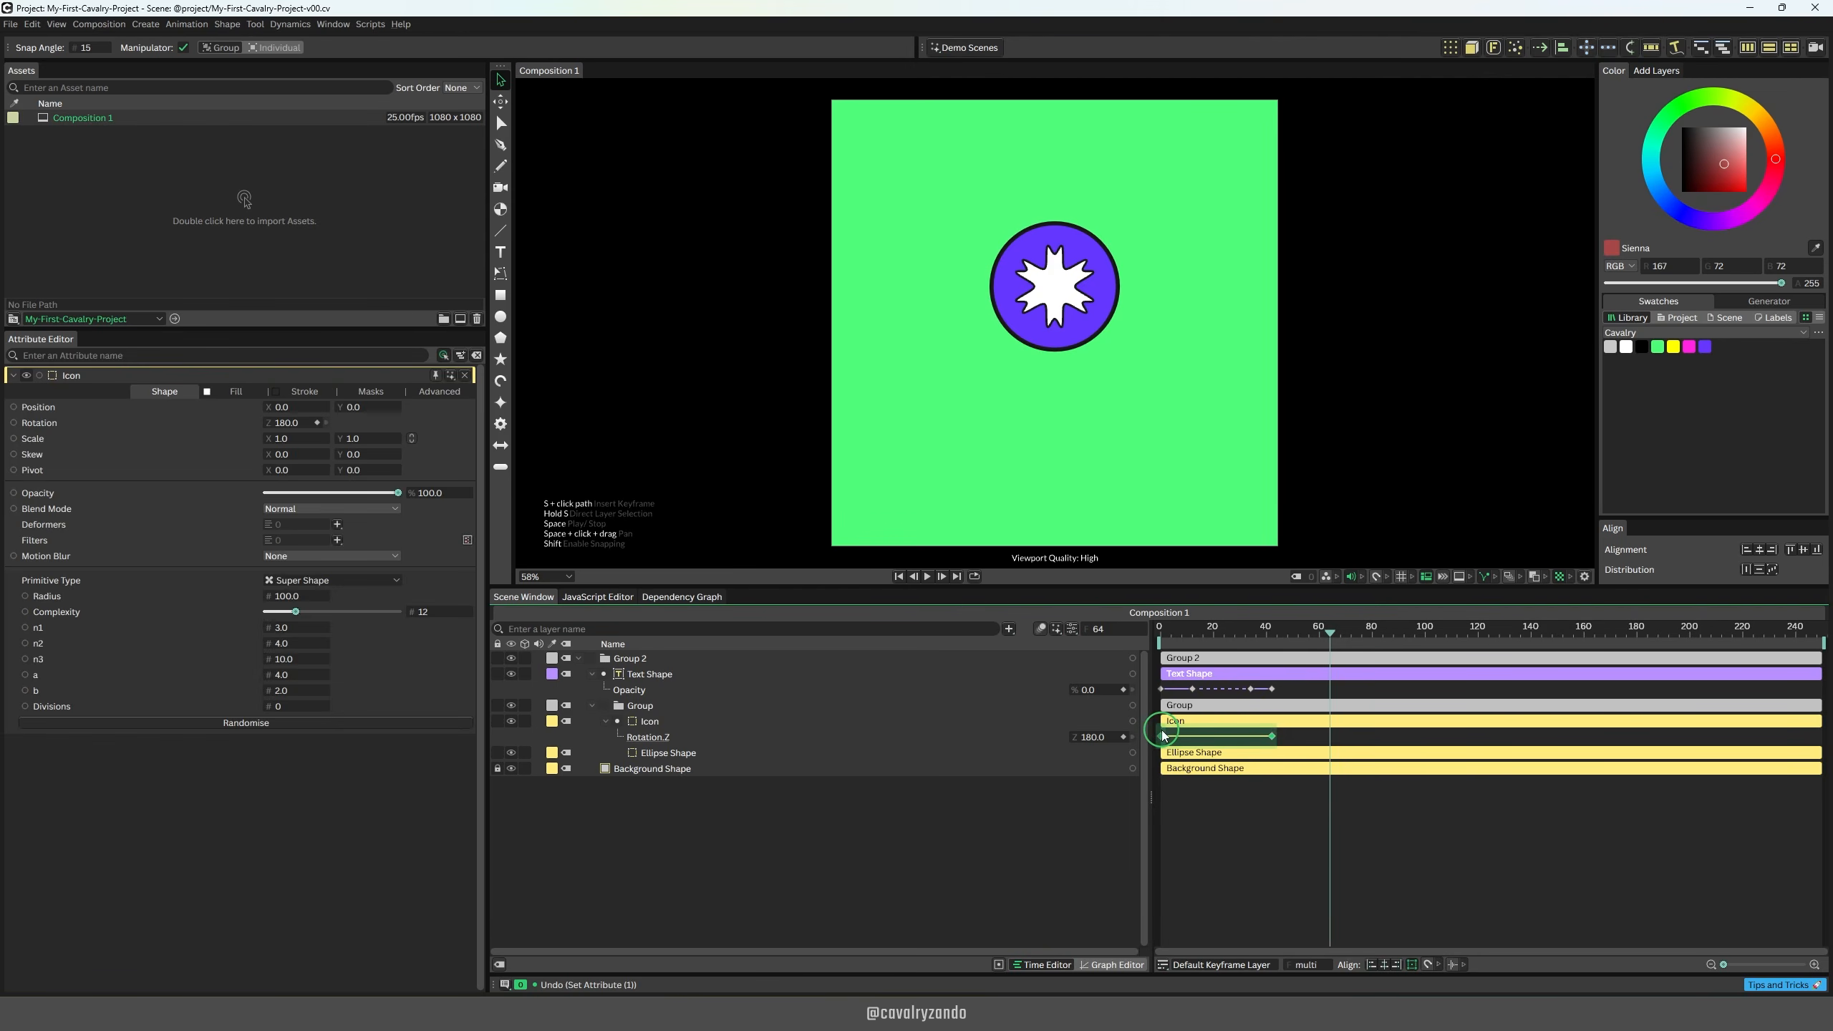
left_click(1112, 966)
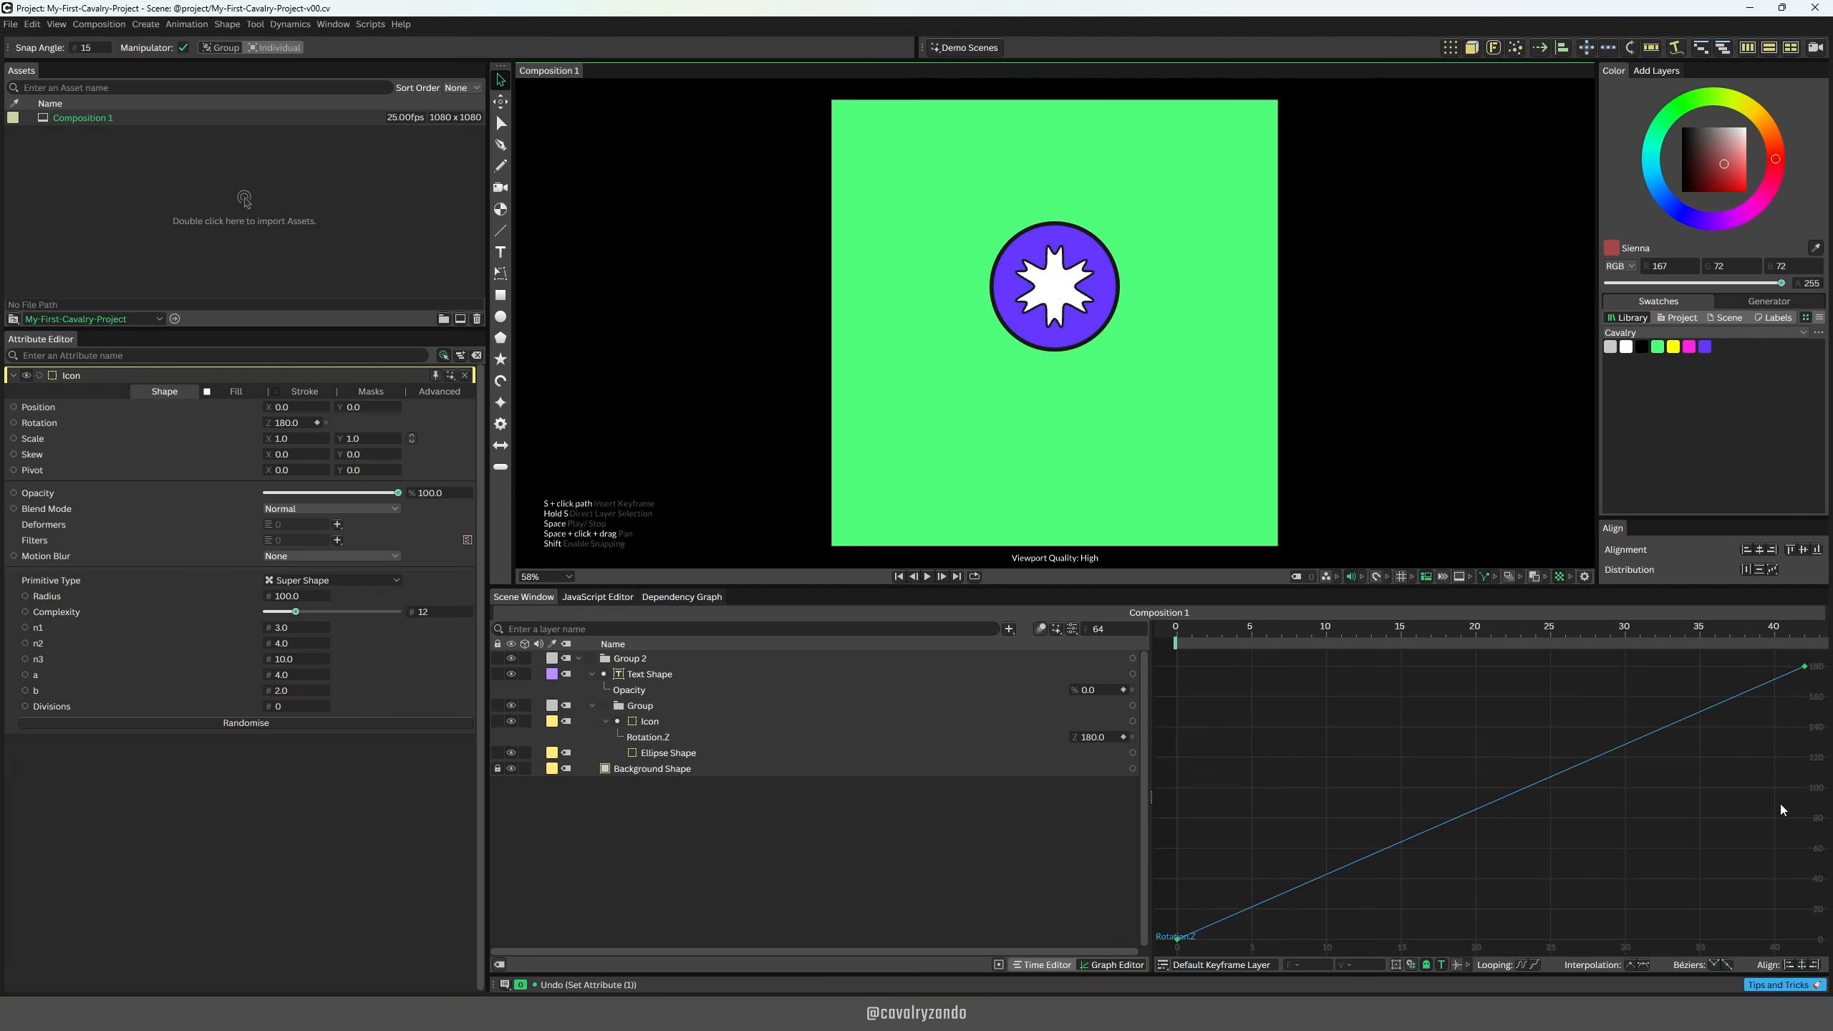
left_click(1806, 669, "alt")
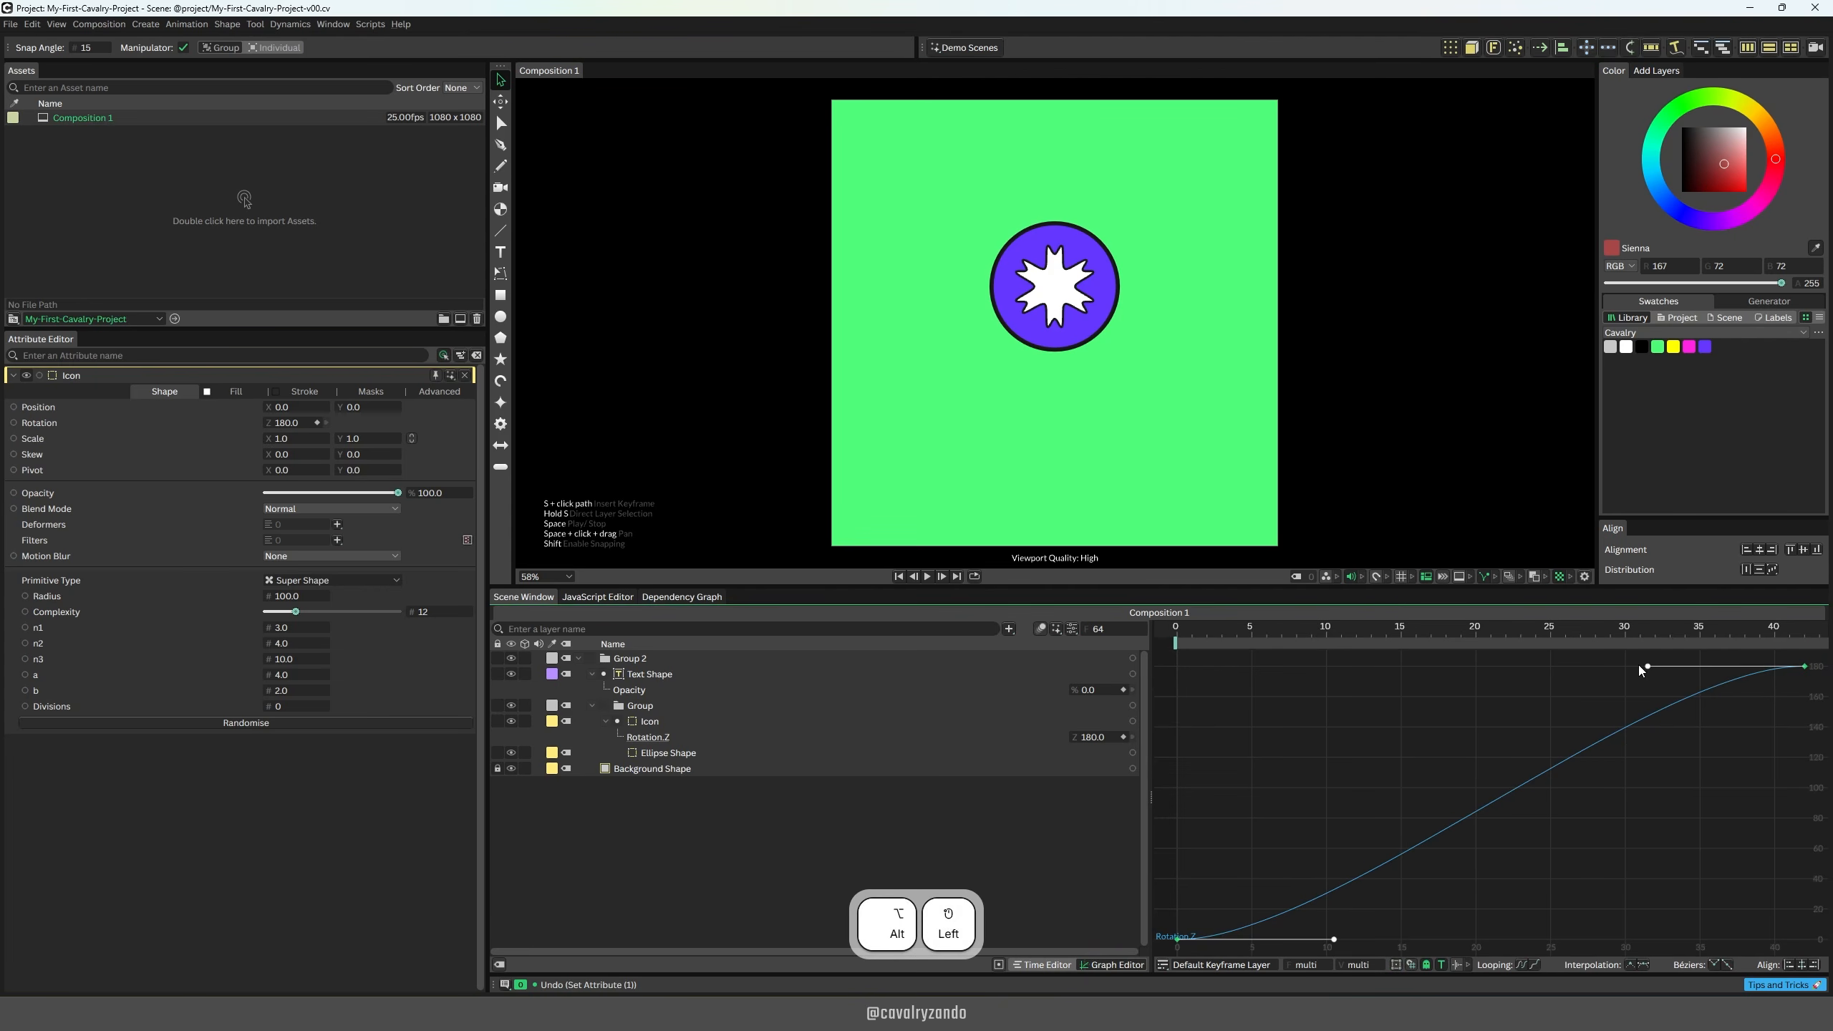
Step: Lengthen both Bézier handles to about frames 7 and 35 for a steep S-shaped rotation curve, and play it back
left_click_drag(1643, 669, 1281, 666)
left_click_drag(1235, 636, 1171, 632)
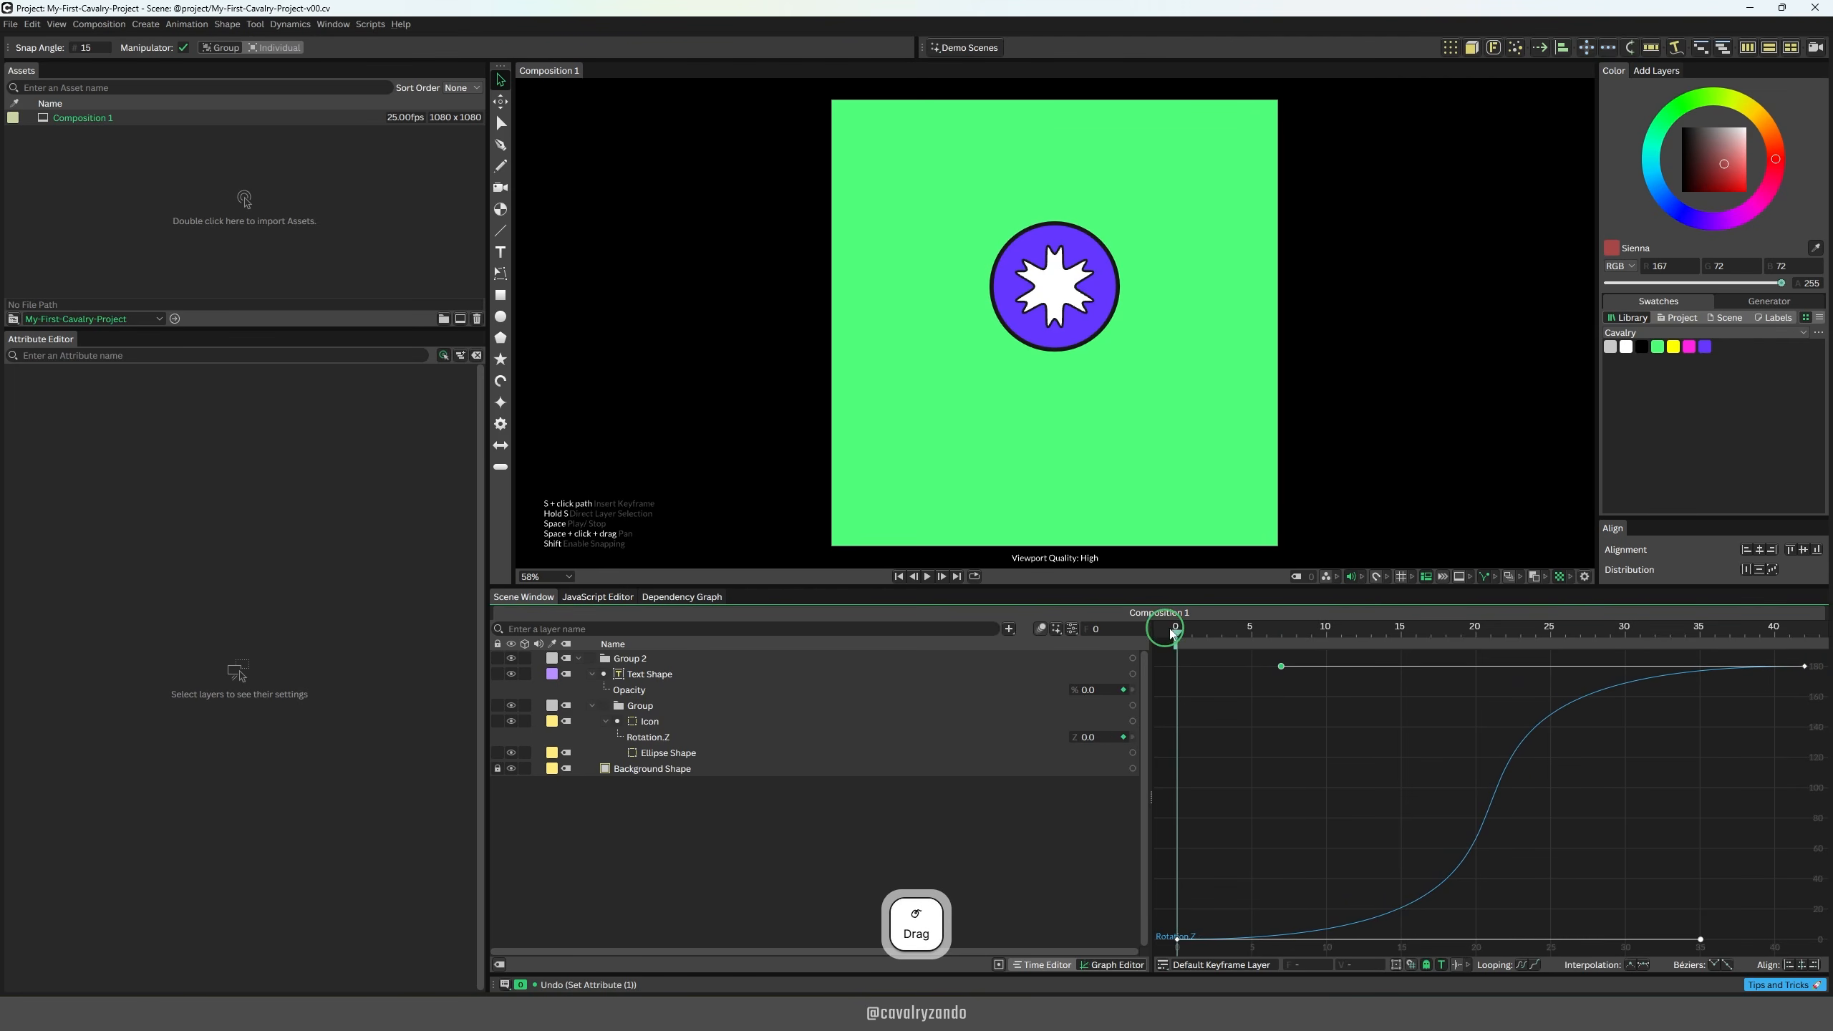
key("space")
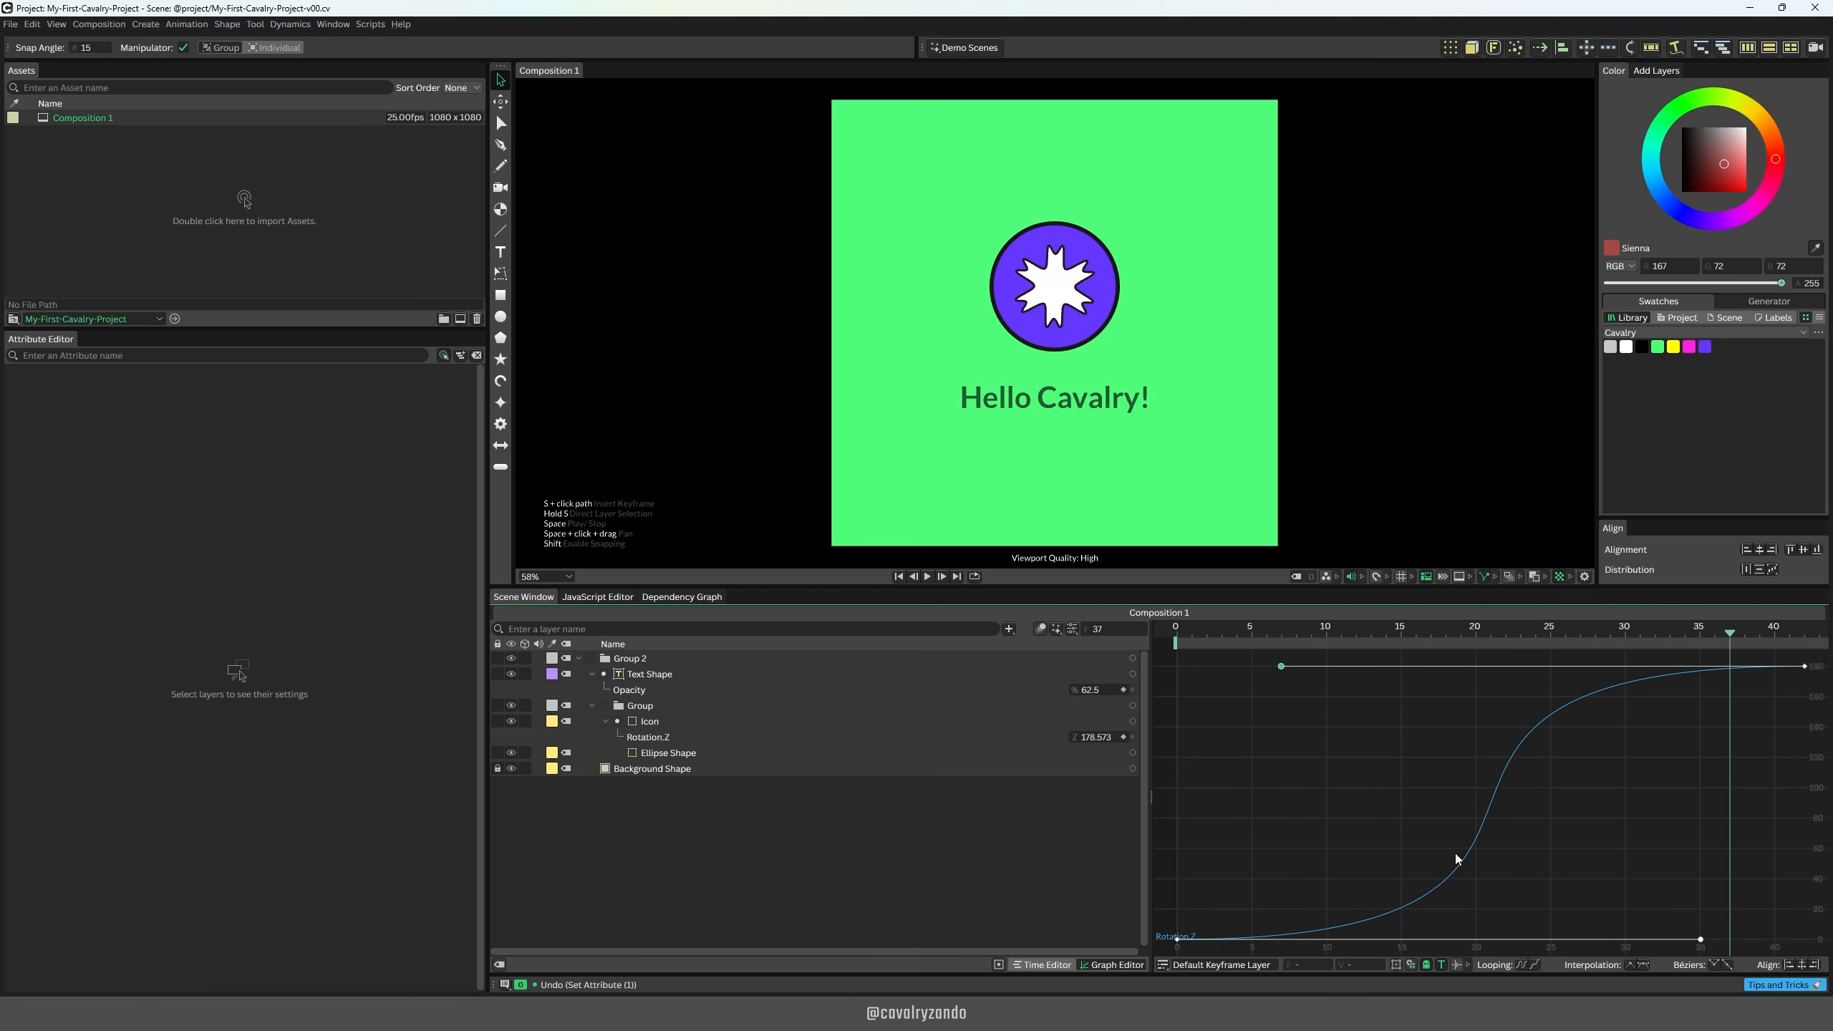
left_click(1287, 860)
Step: Try a fast-start rotation curve by pulling the first keyframe's handle vertically up at frame 0, and play it back
left_click_drag(1132, 956, 1133, 956)
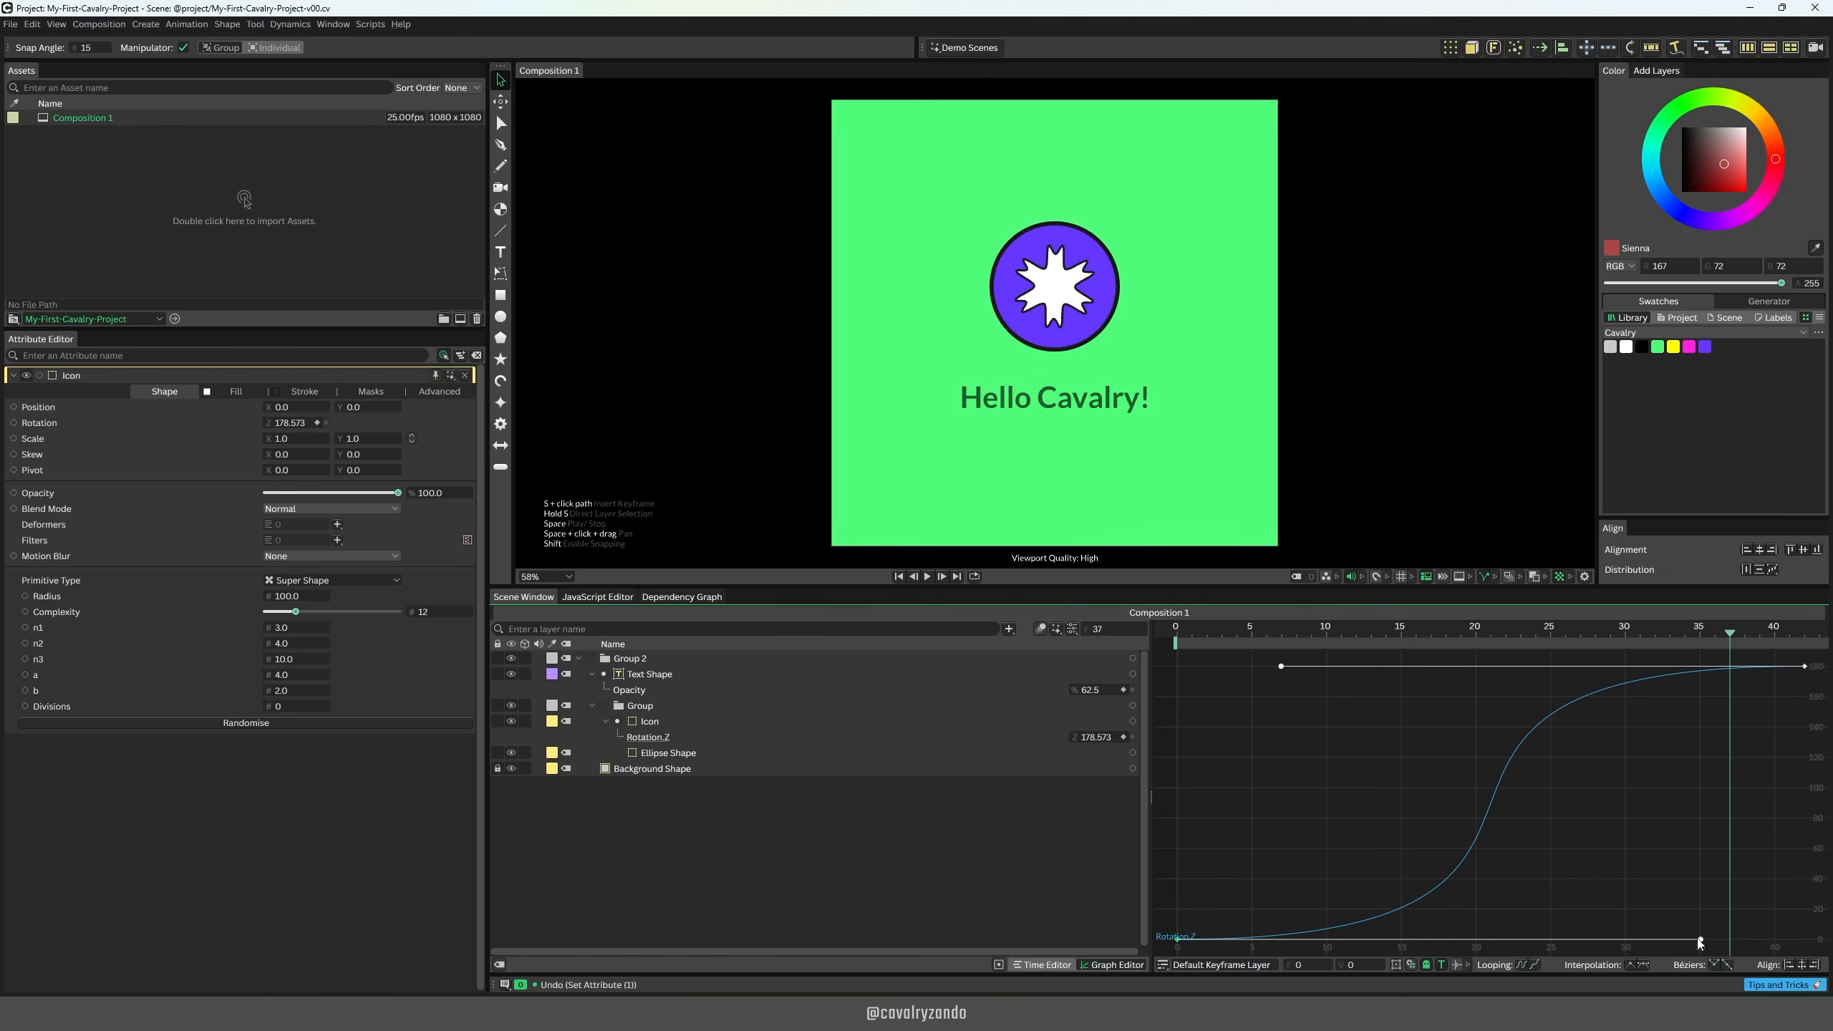
left_click_drag(1701, 941, 1178, 674)
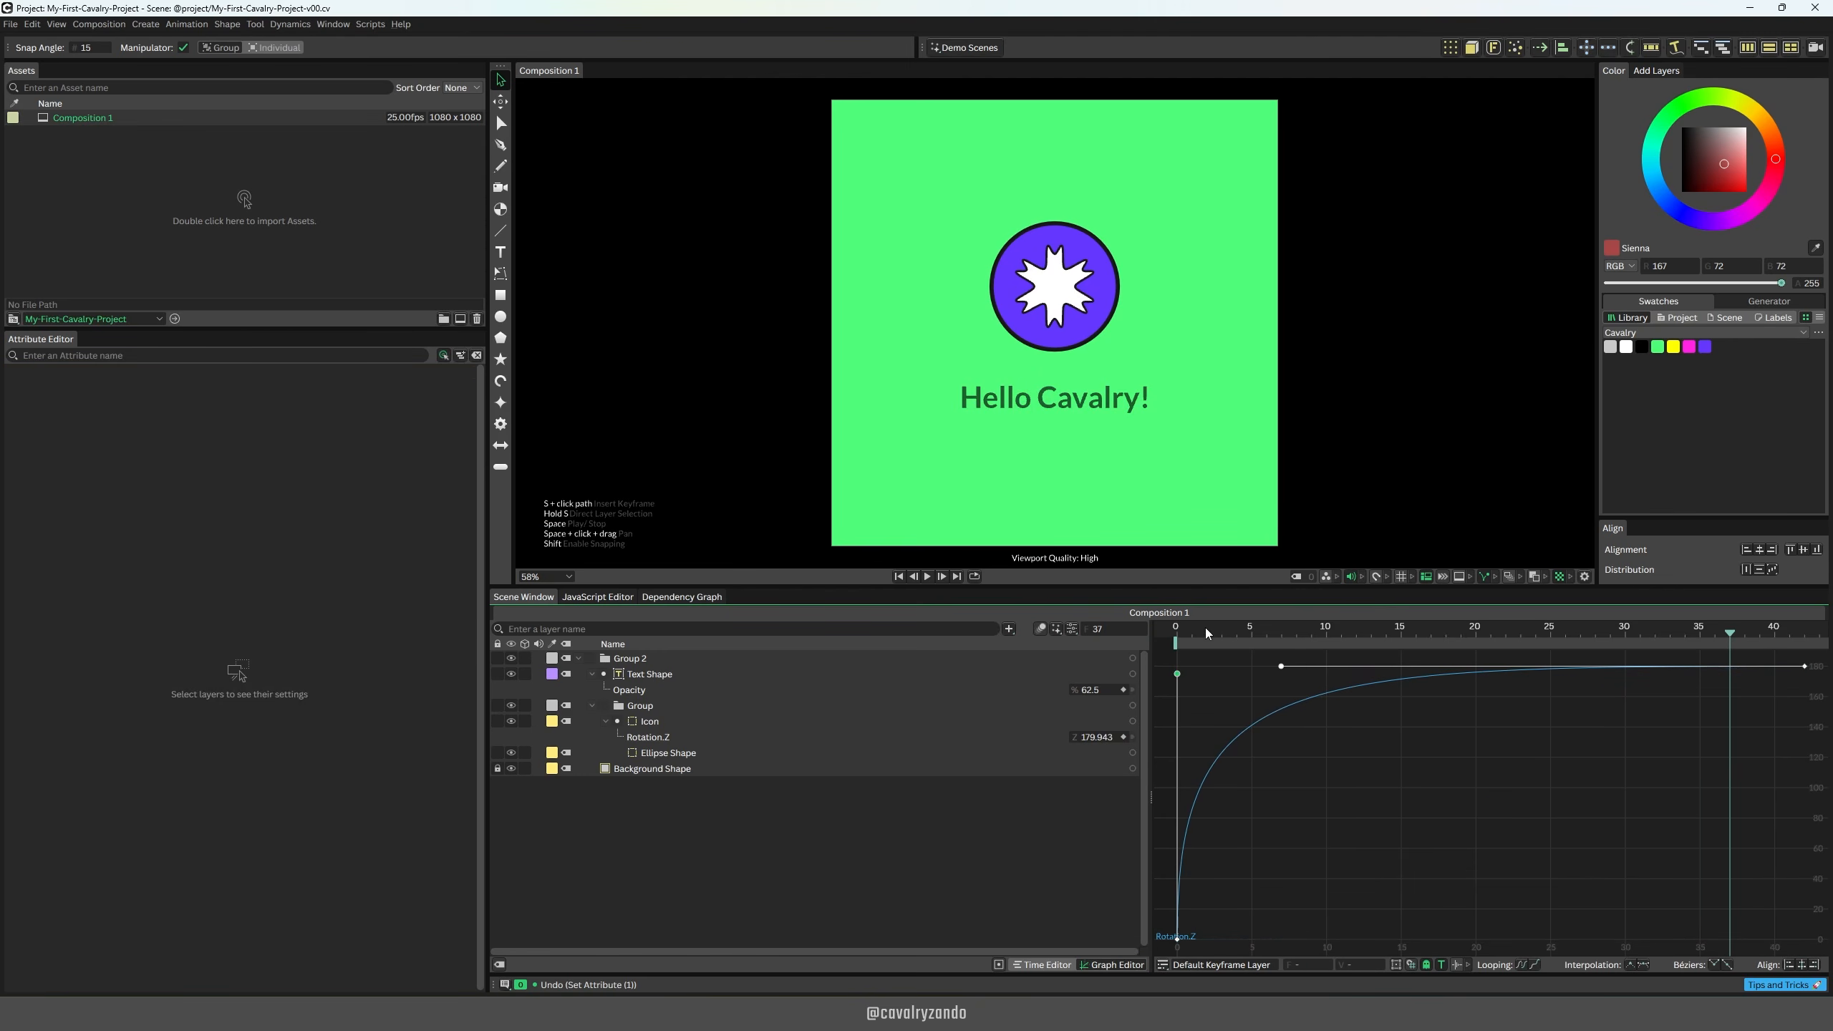
left_click(1177, 630)
key("space")
Step: Try a slow-start, fast-finish rotation curve by reshaping both handles, play it back, and remove the handles from both keyframes
key("space")
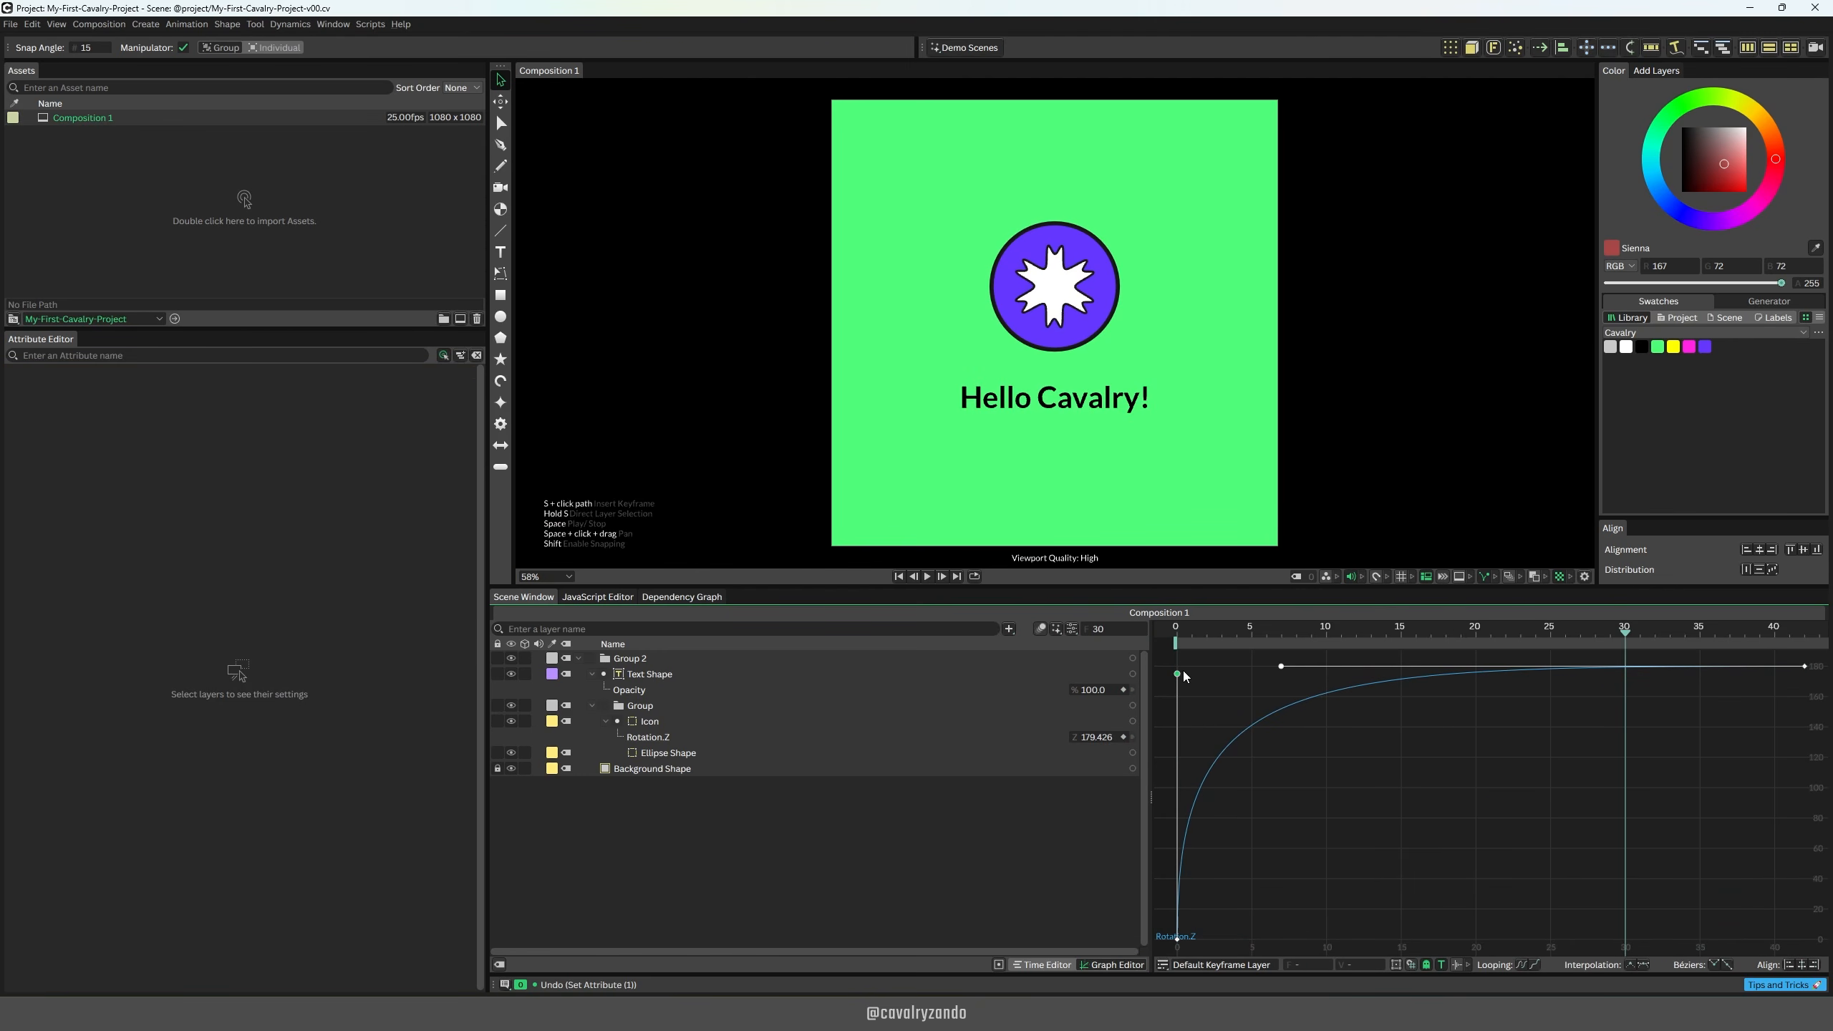
left_click_drag(1177, 674, 1618, 939)
left_click_drag(1284, 668, 1805, 874)
key("space")
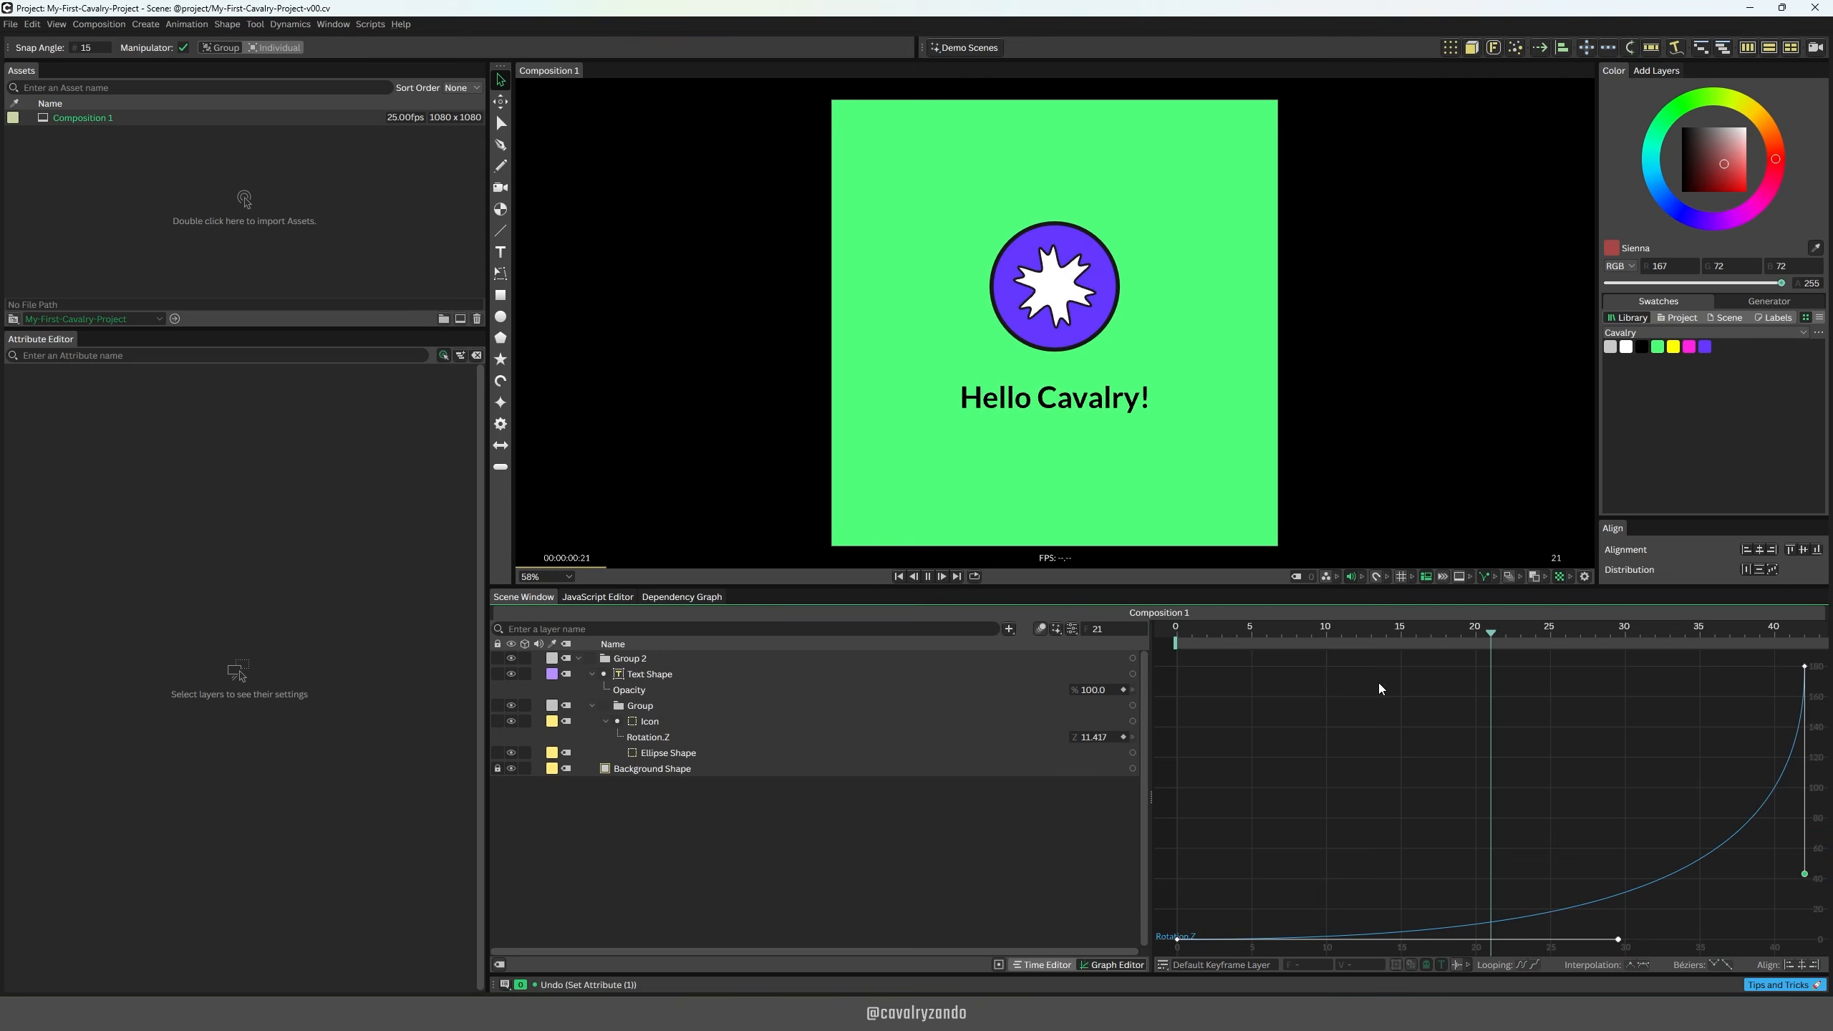
key("space")
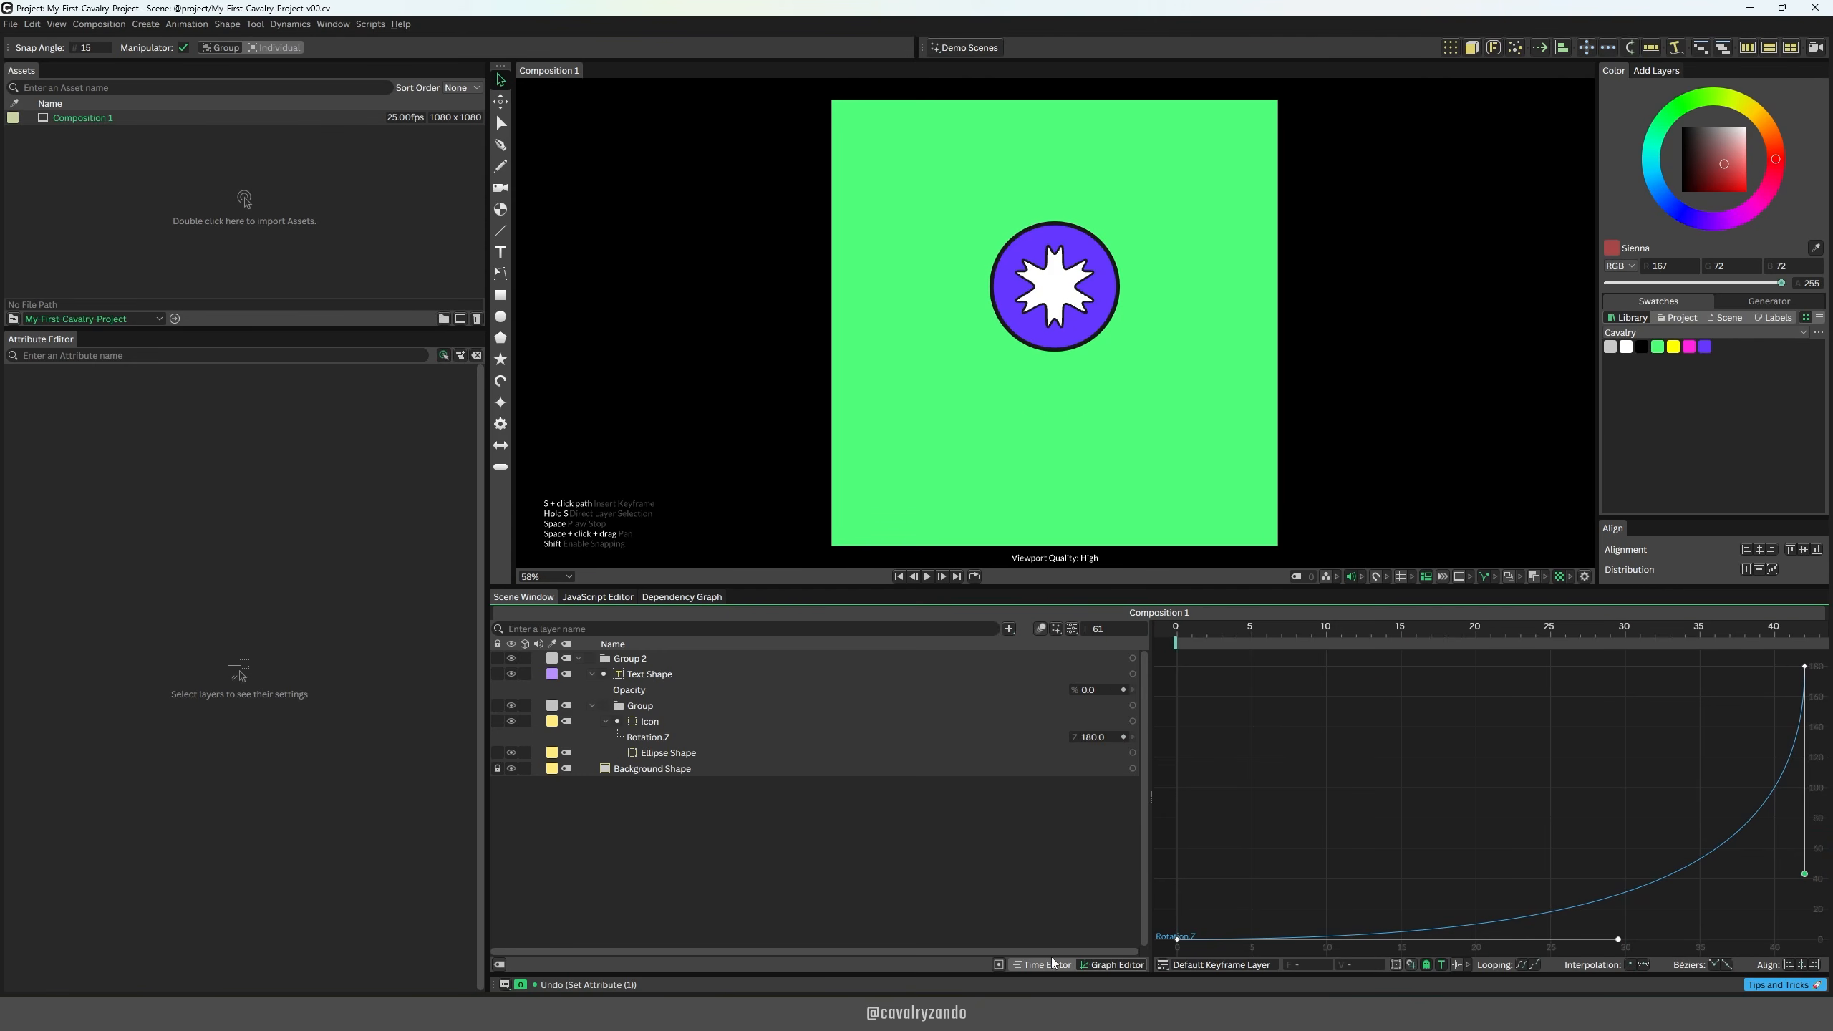
left_click(1807, 668, "alt")
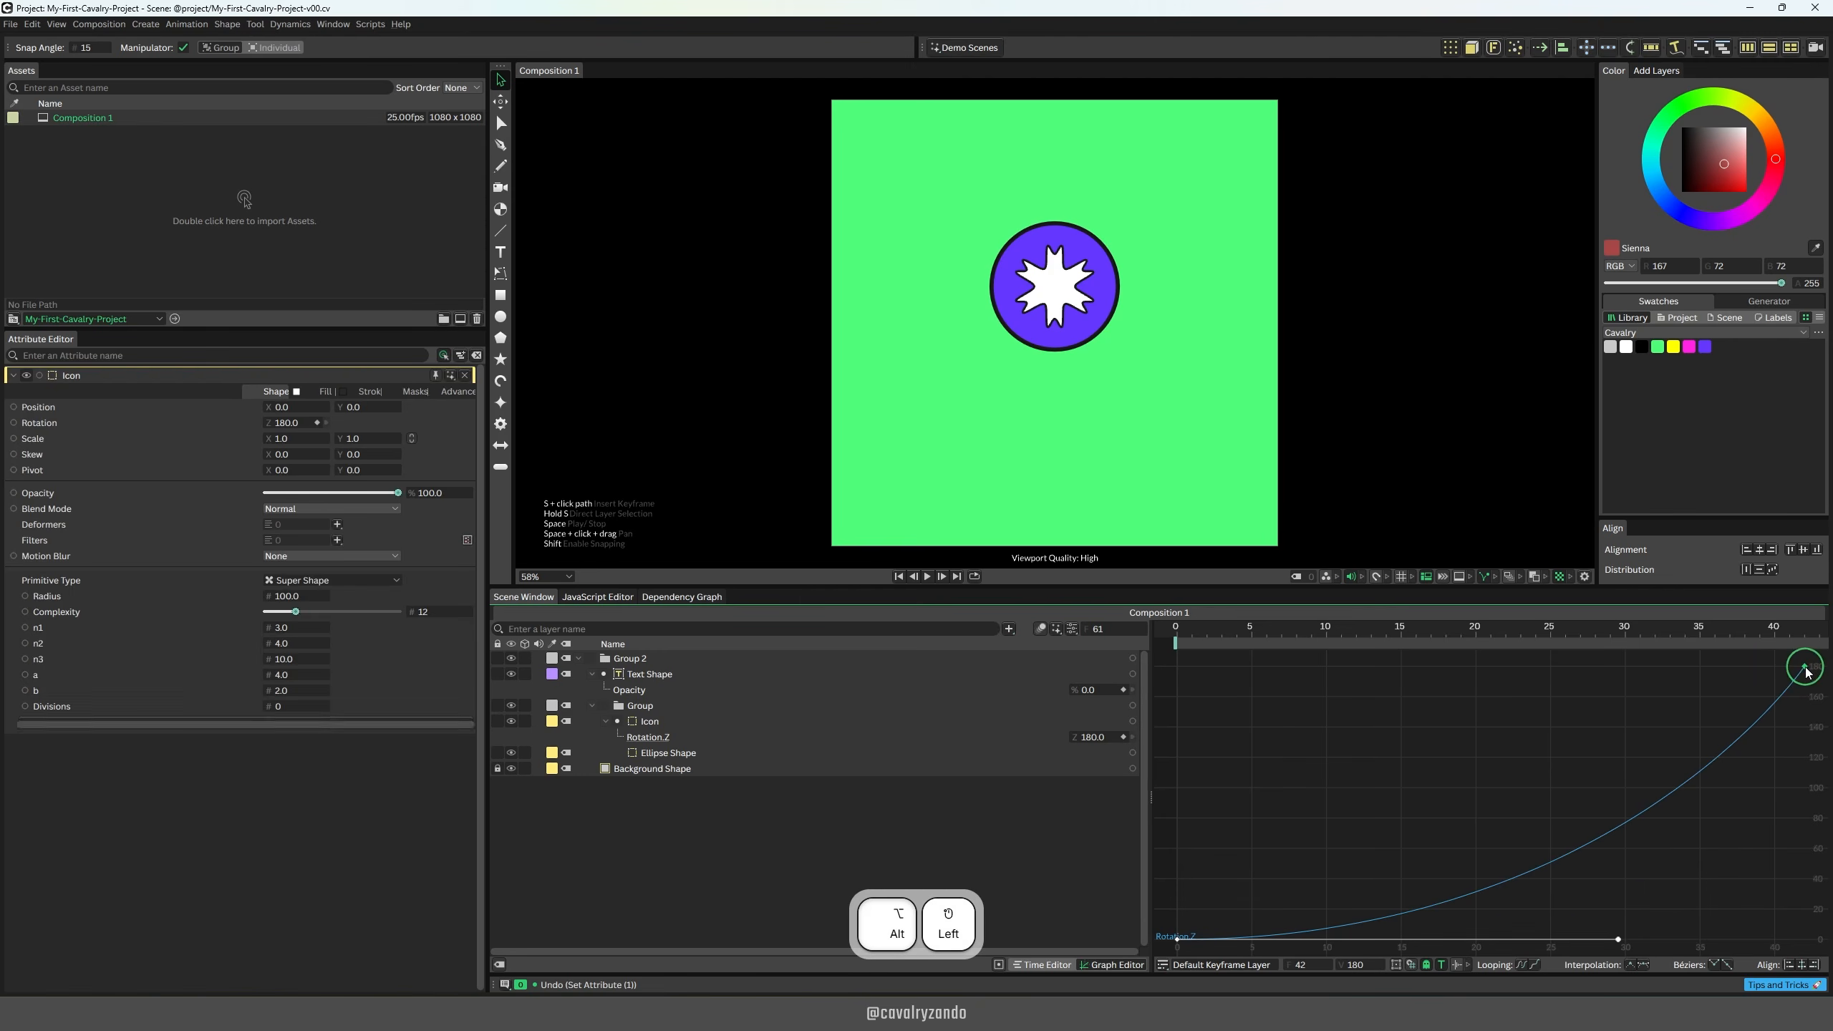
left_click(1179, 939, "alt")
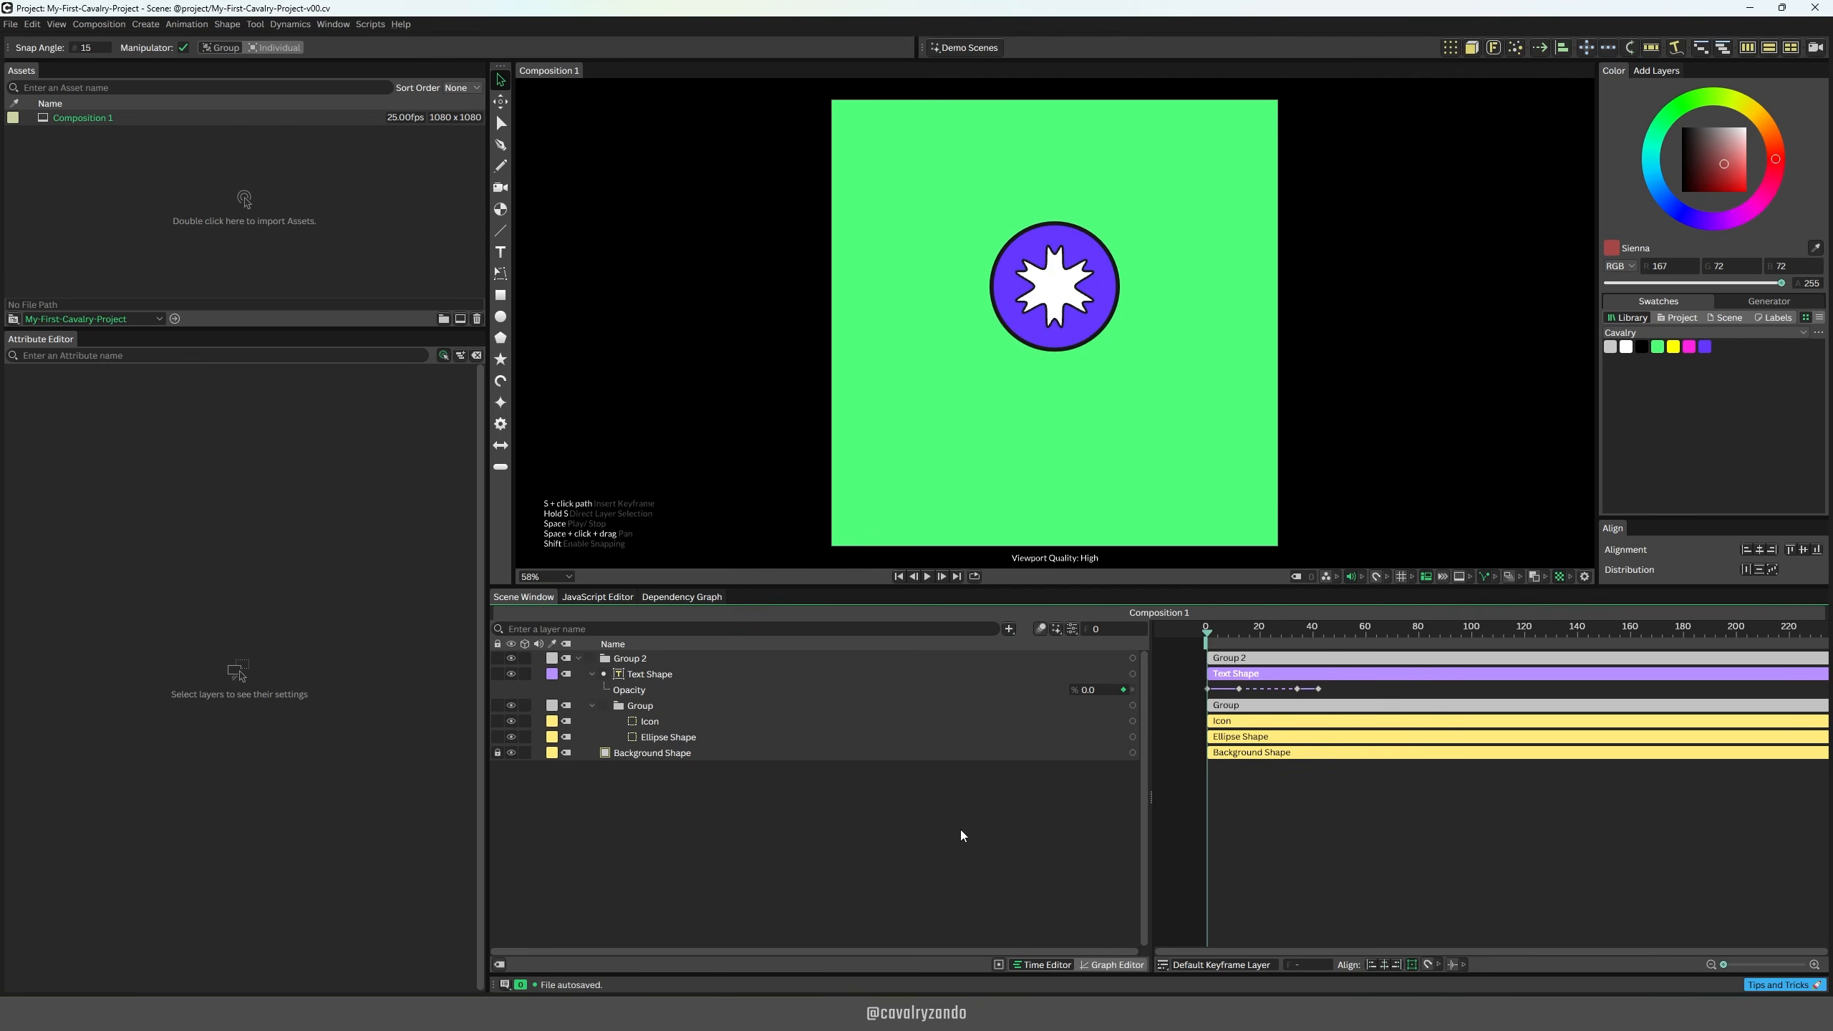
Step: Search the layer list for "frame", add a Frame behaviour to the scene, and select the Icon layer
key("ctrl+period")
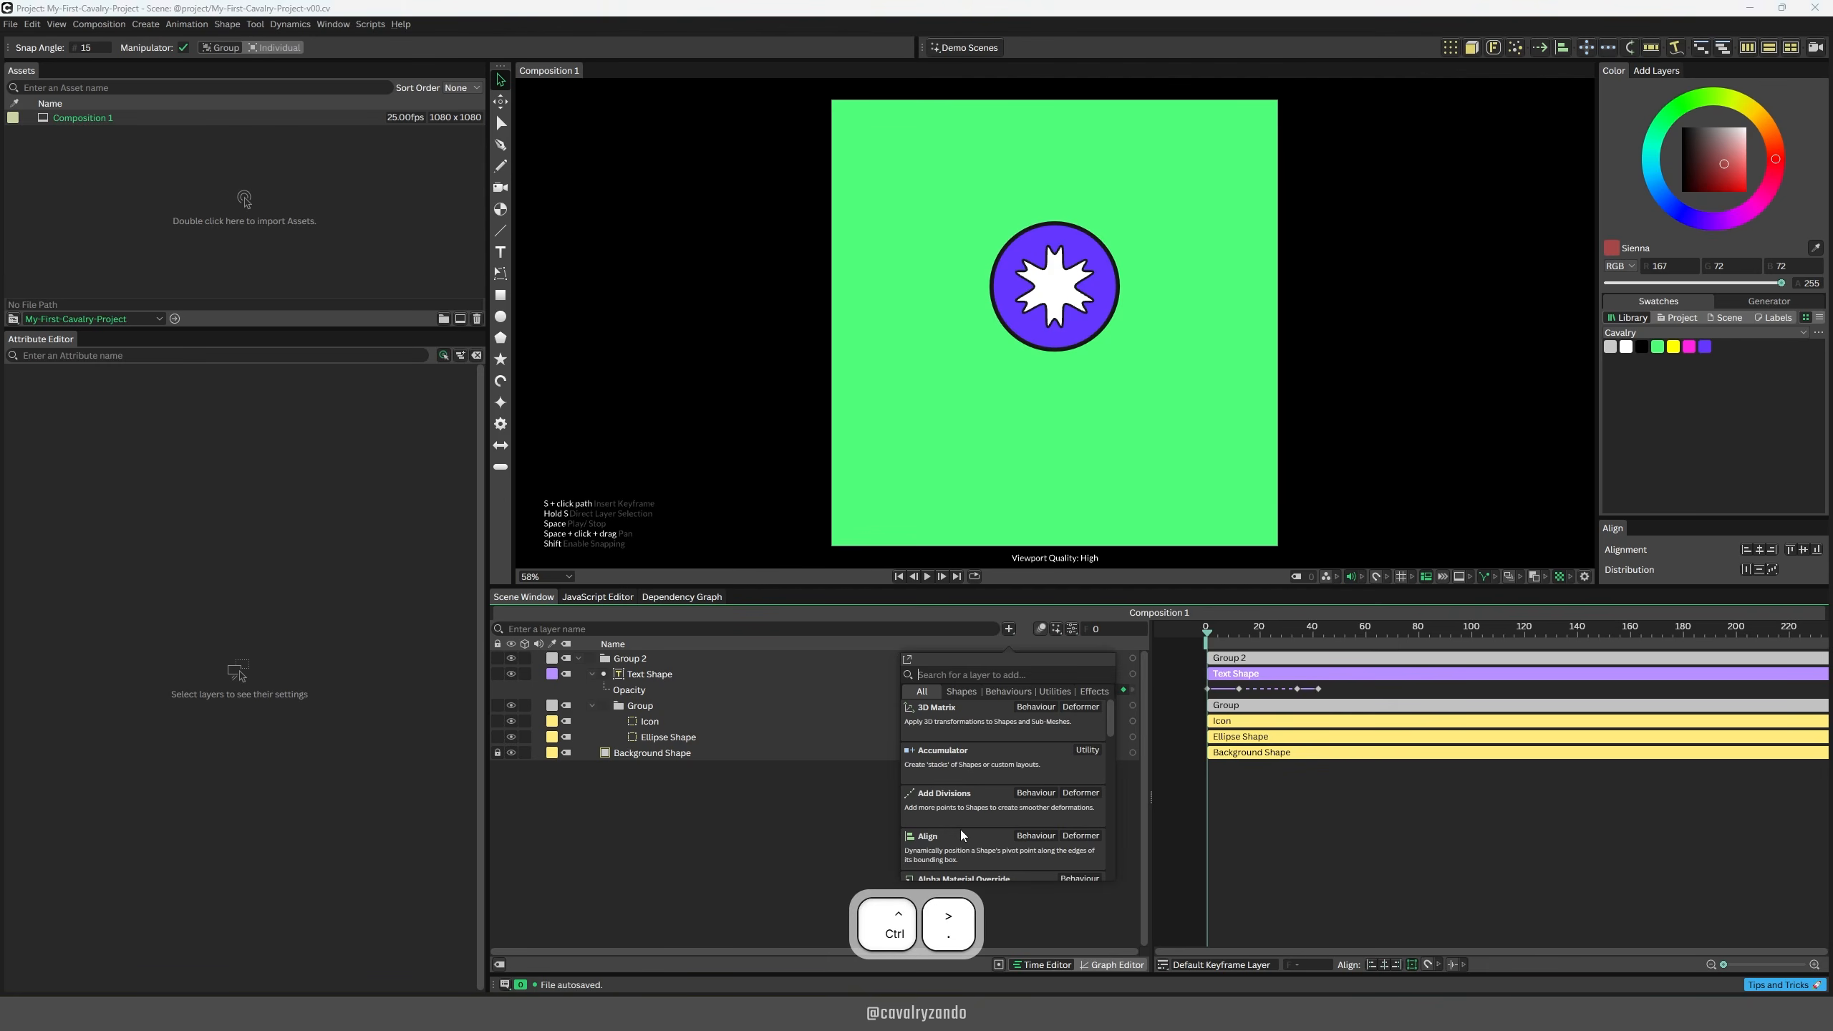
type("frame")
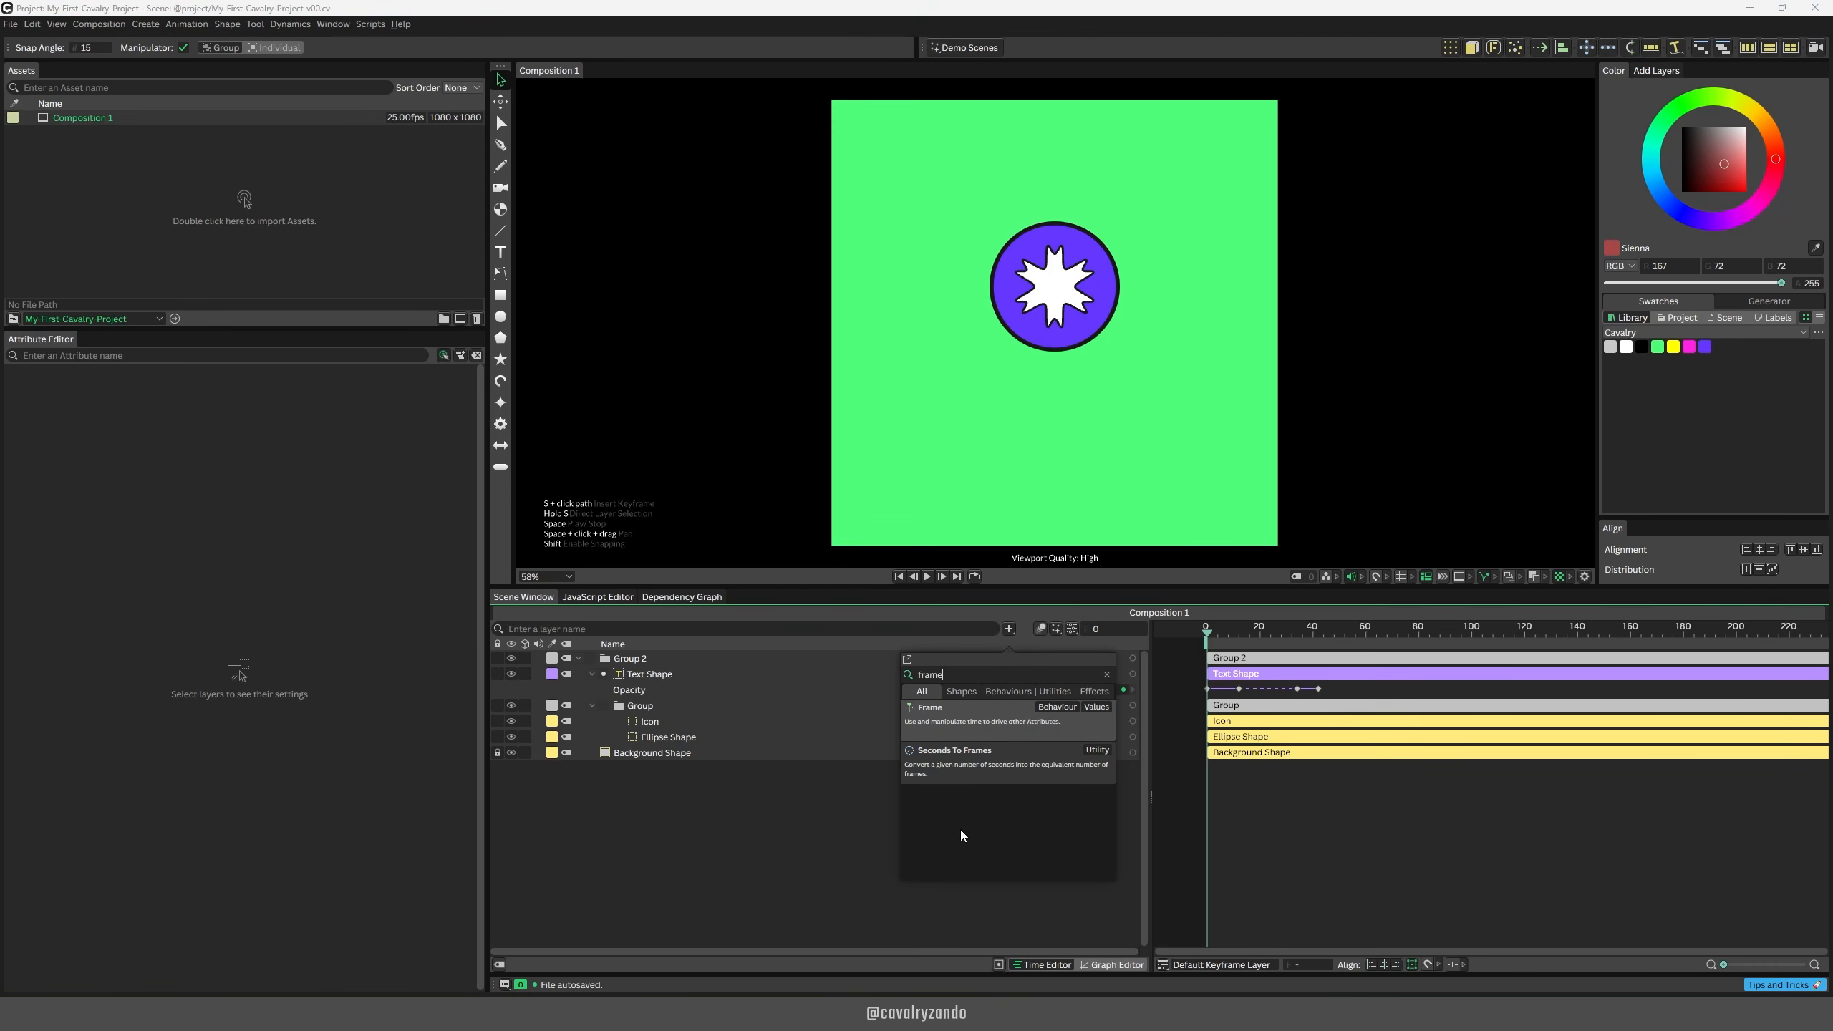
key("Return")
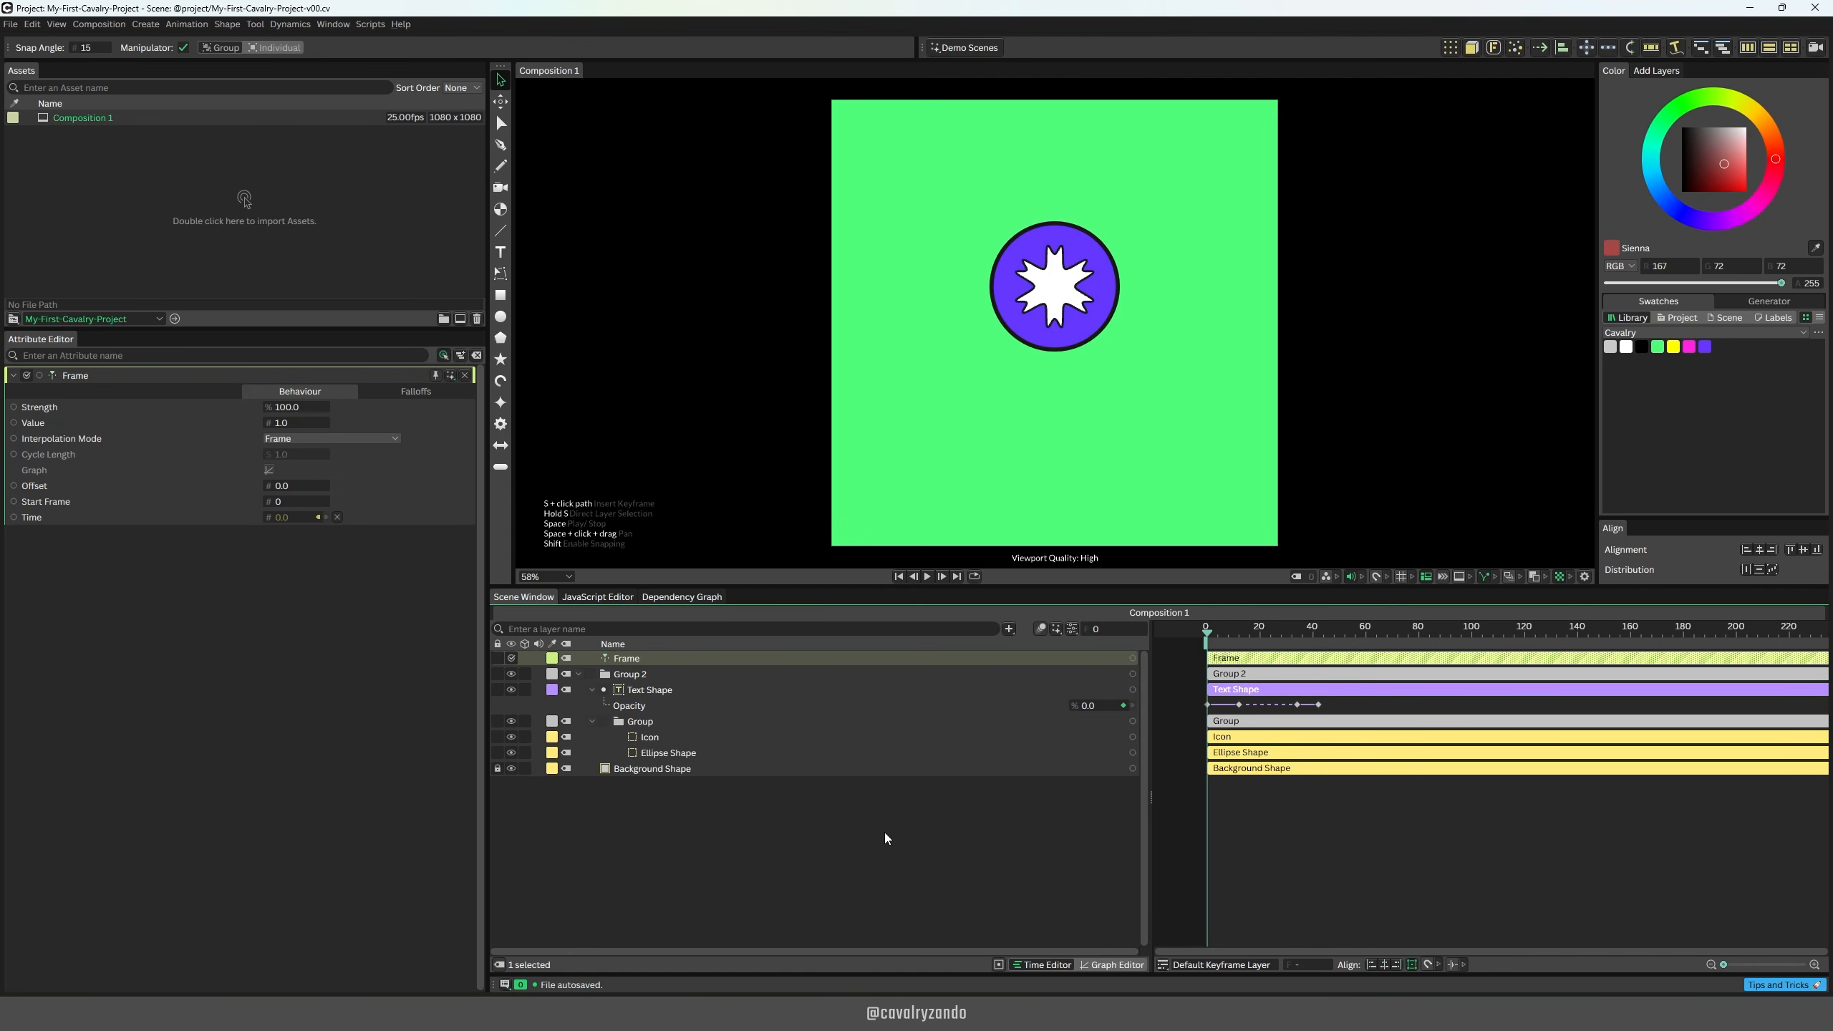
left_click(650, 738)
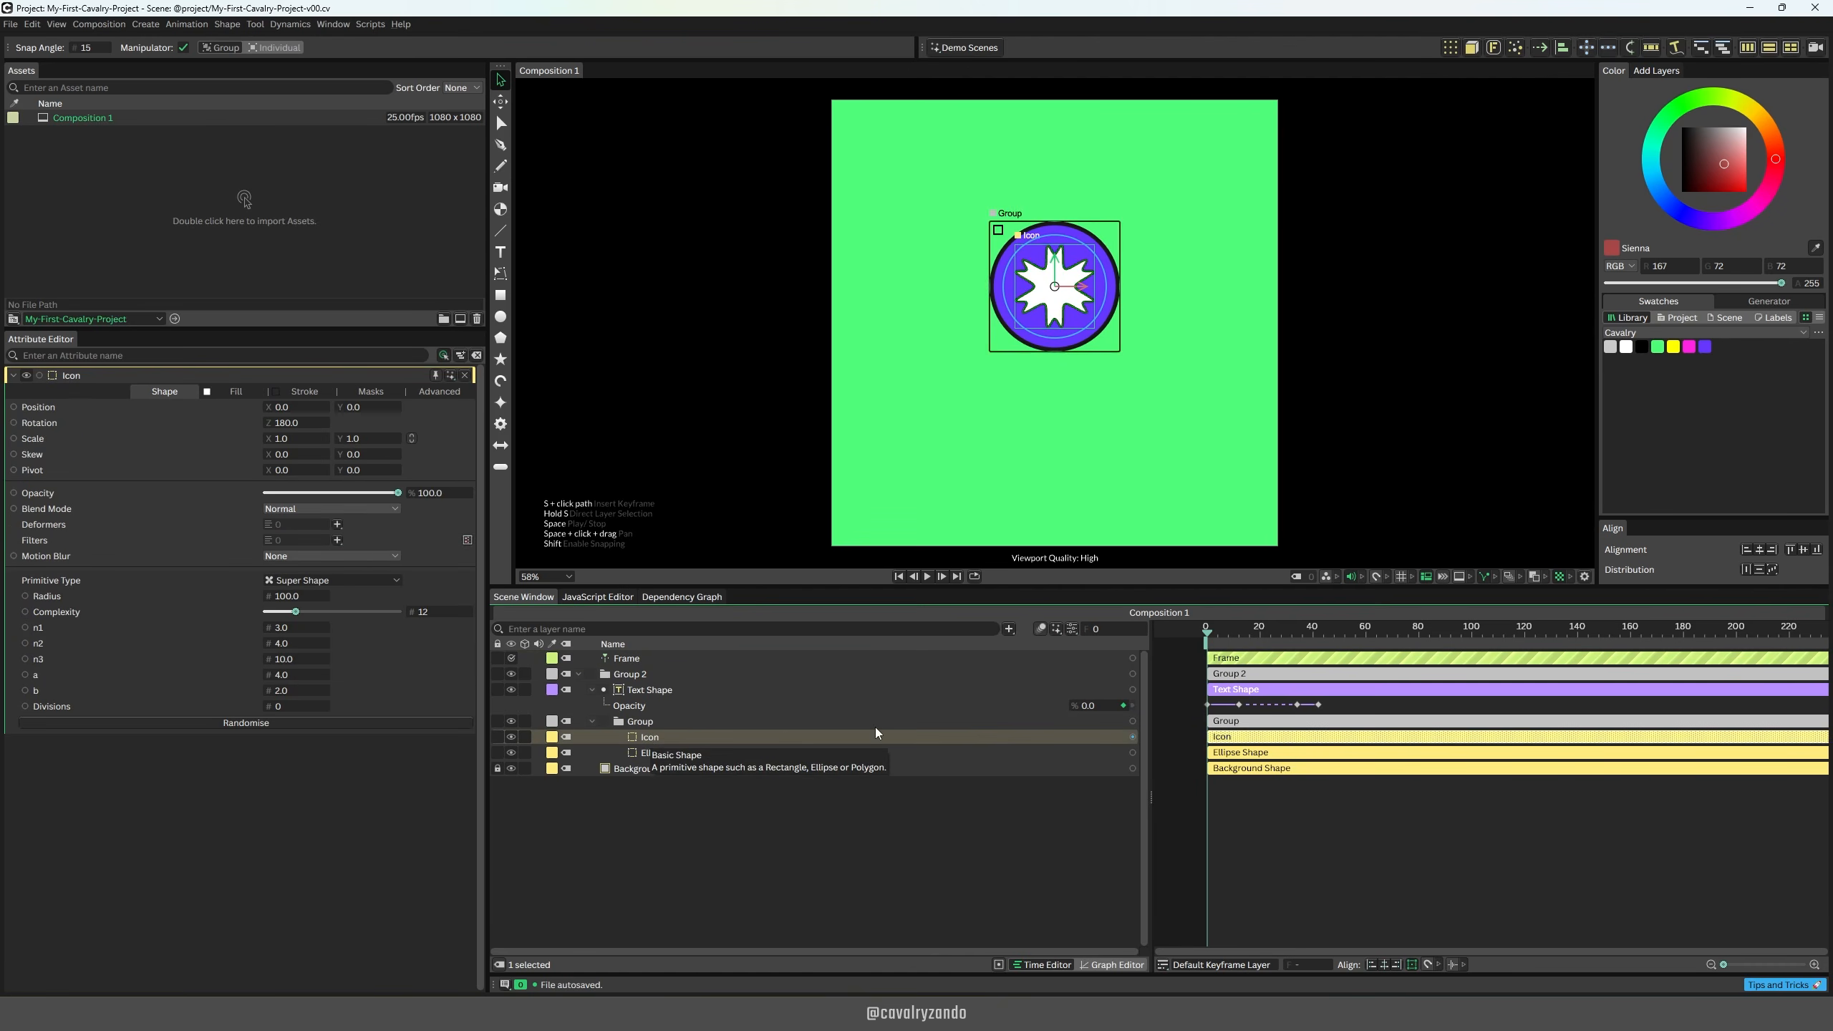
Step: Connect the Frame behaviour to the Icon's Rotation and play back the animation
left_click(1133, 660)
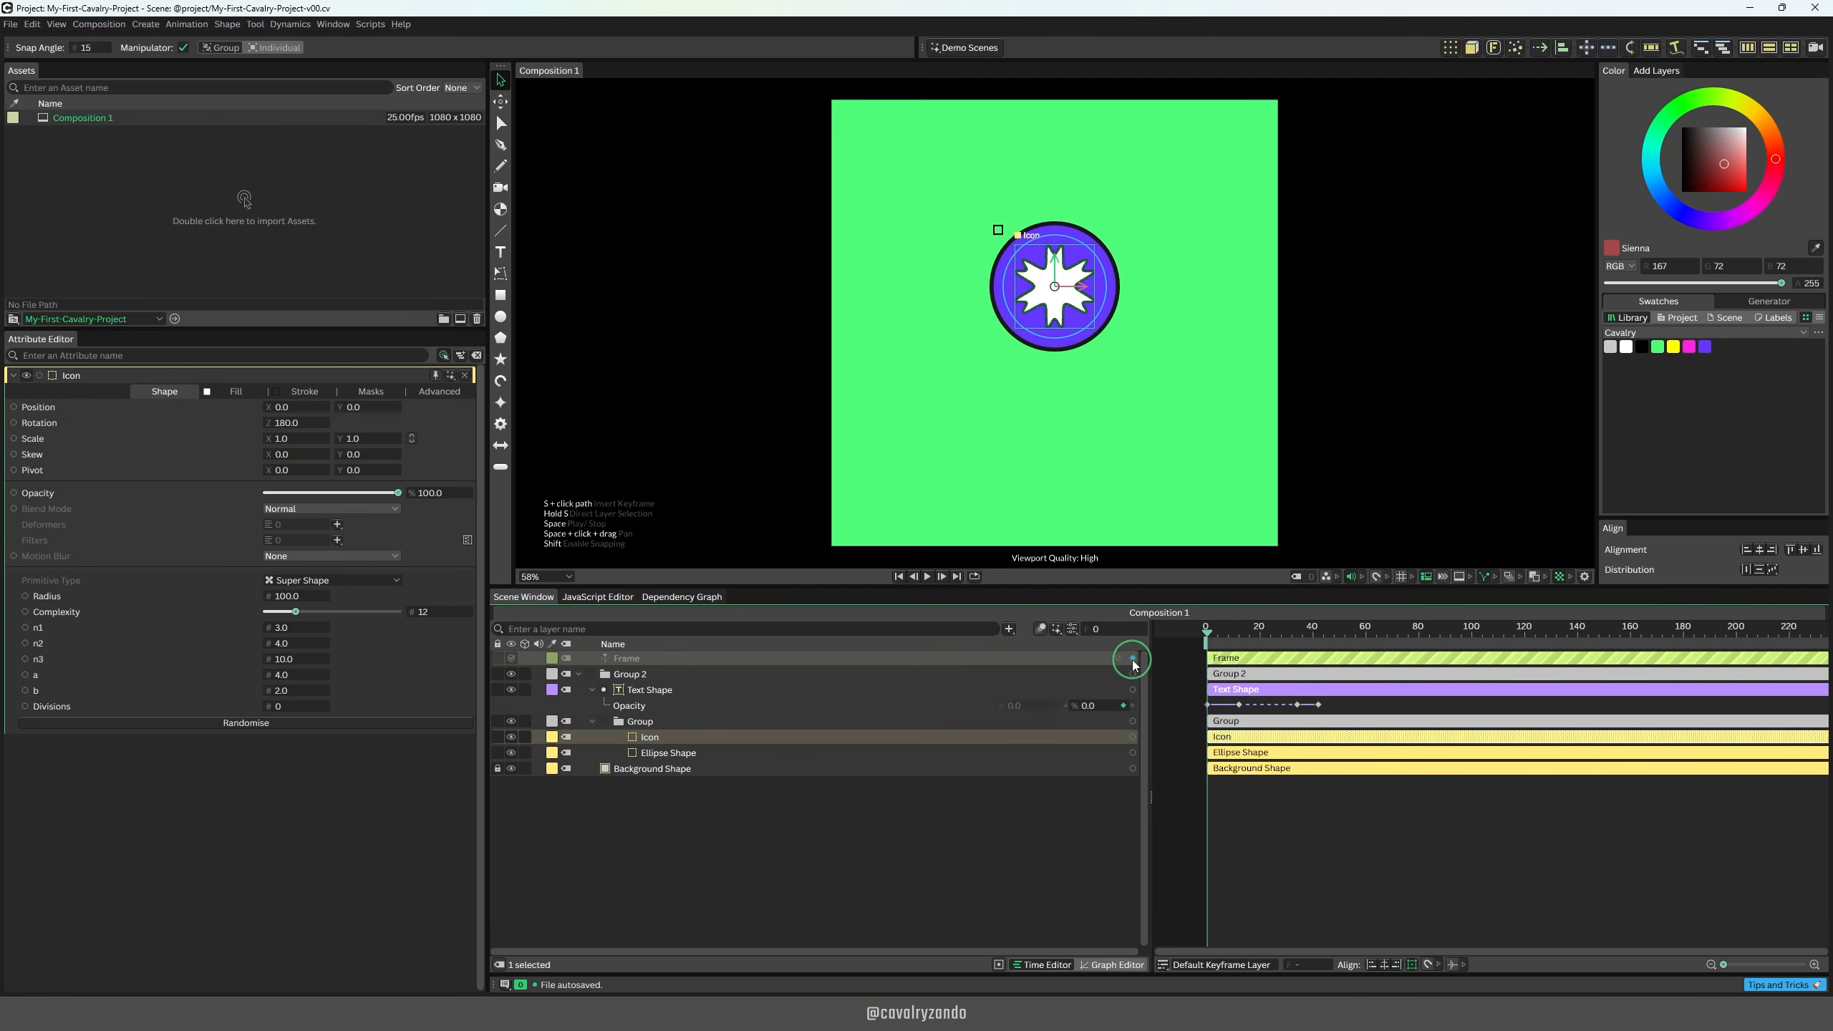
left_click_drag(1134, 665, 62, 429)
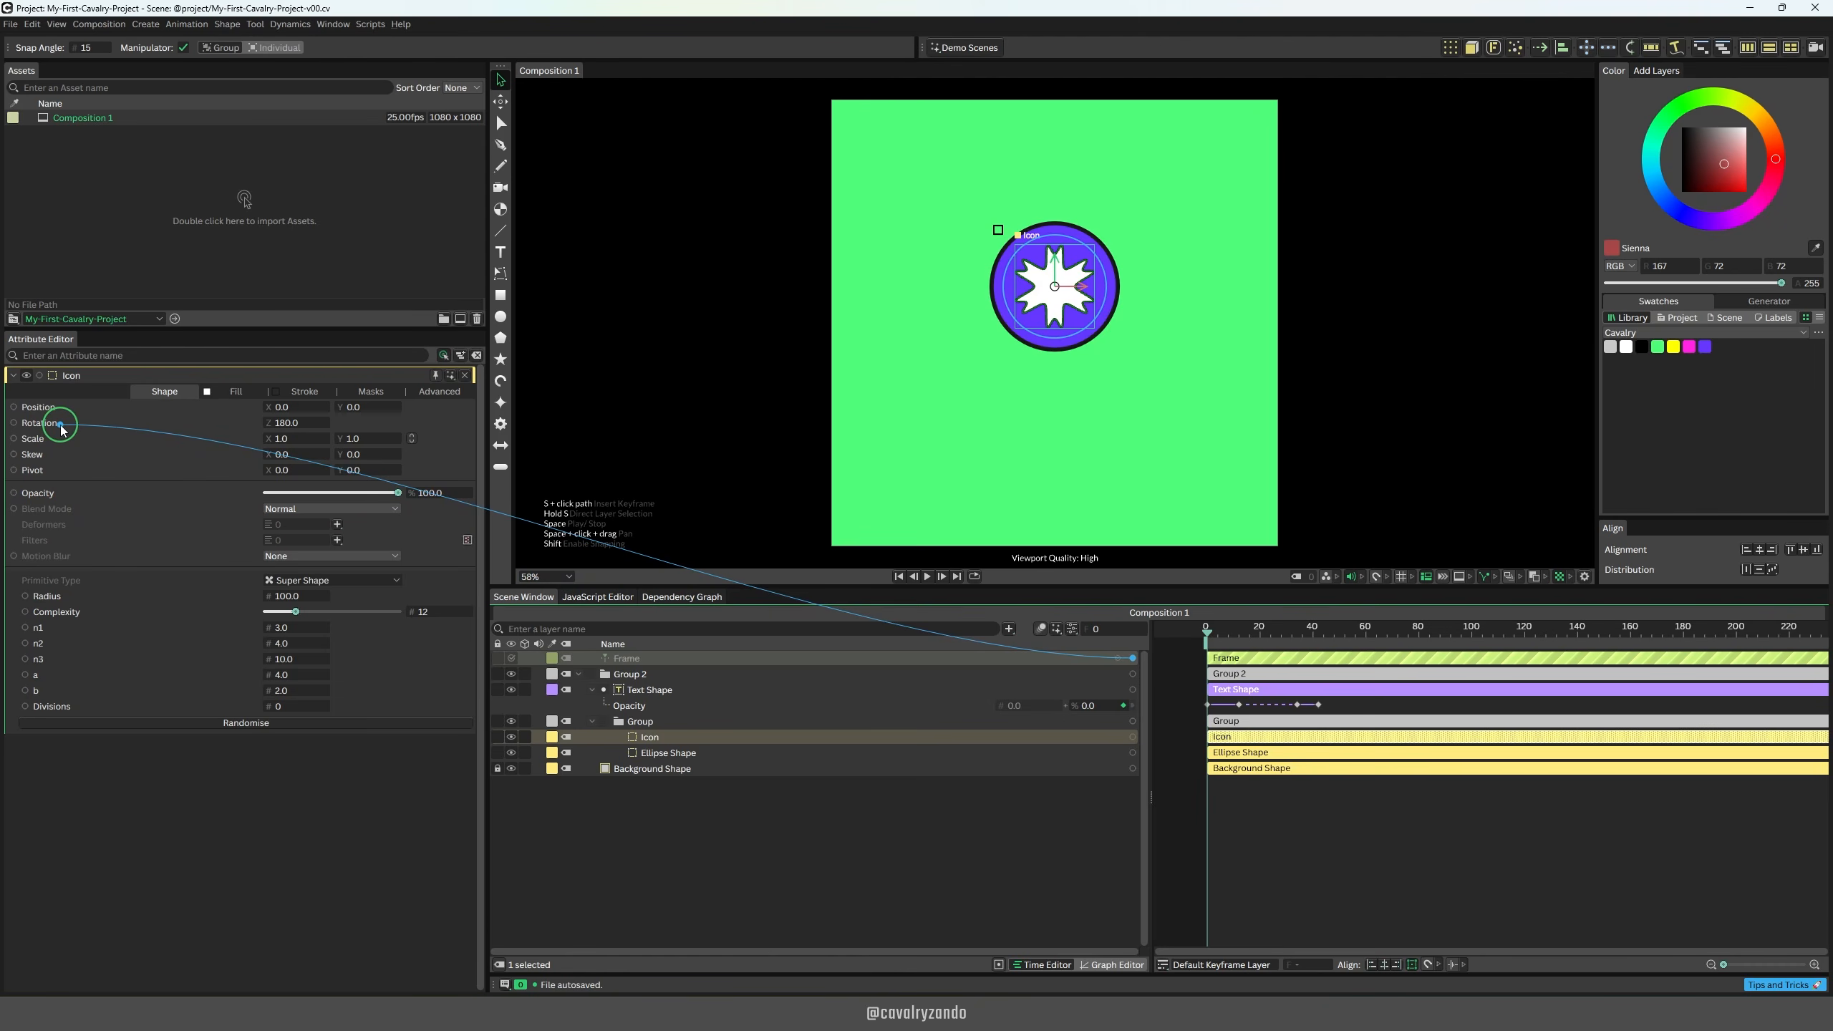
left_click_drag(63, 428, 62, 427)
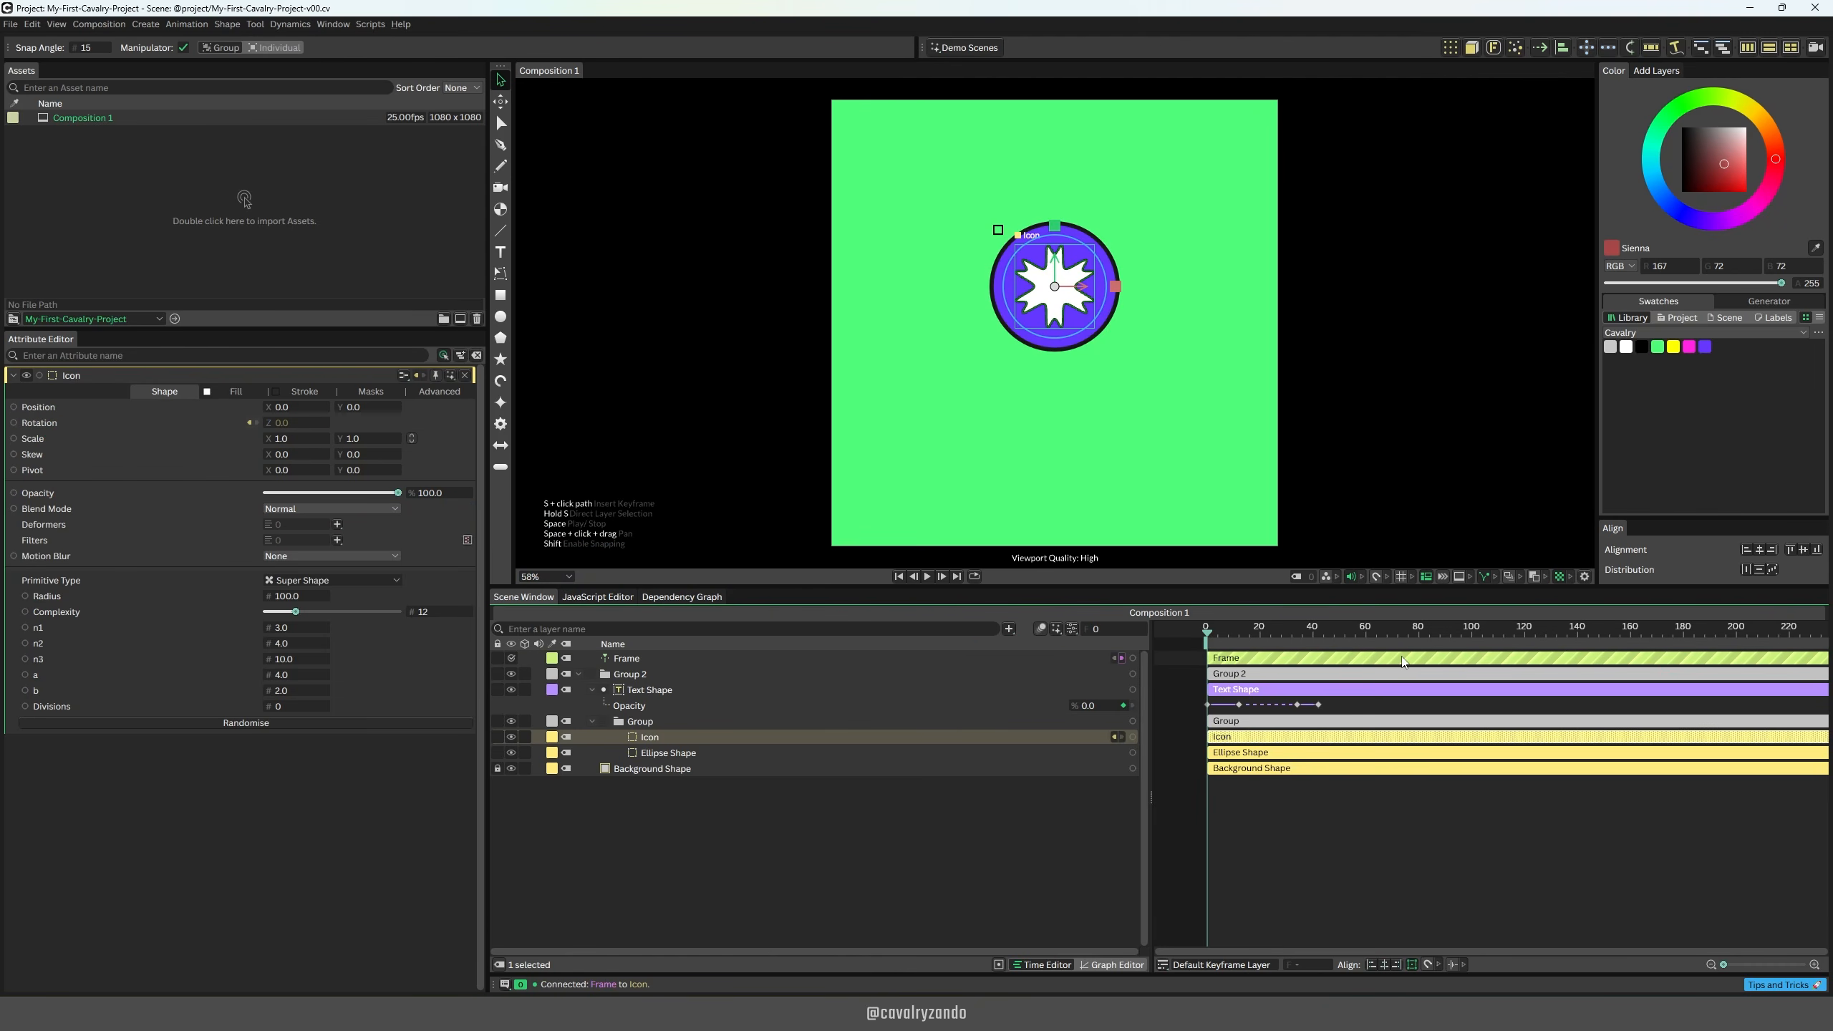
key("space")
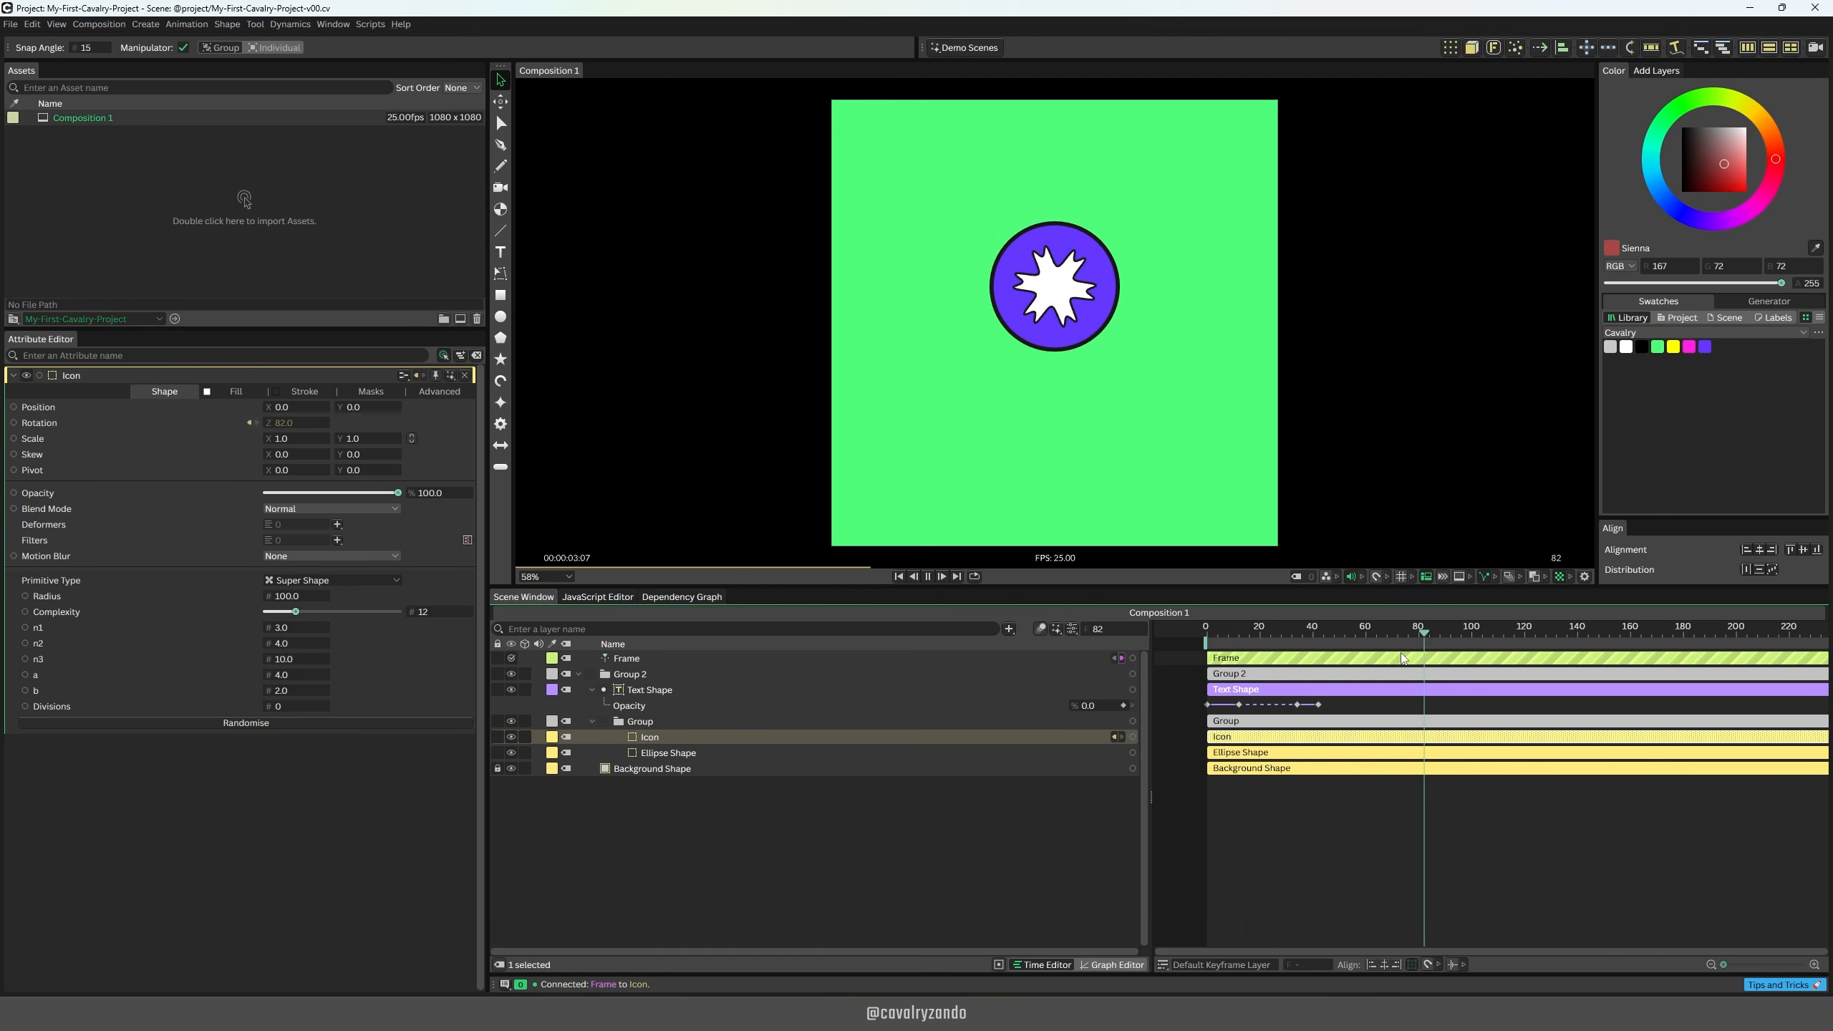
Step: Open the Frame behaviour's Value for editing, leave it, and play back the animation
left_click(627, 658)
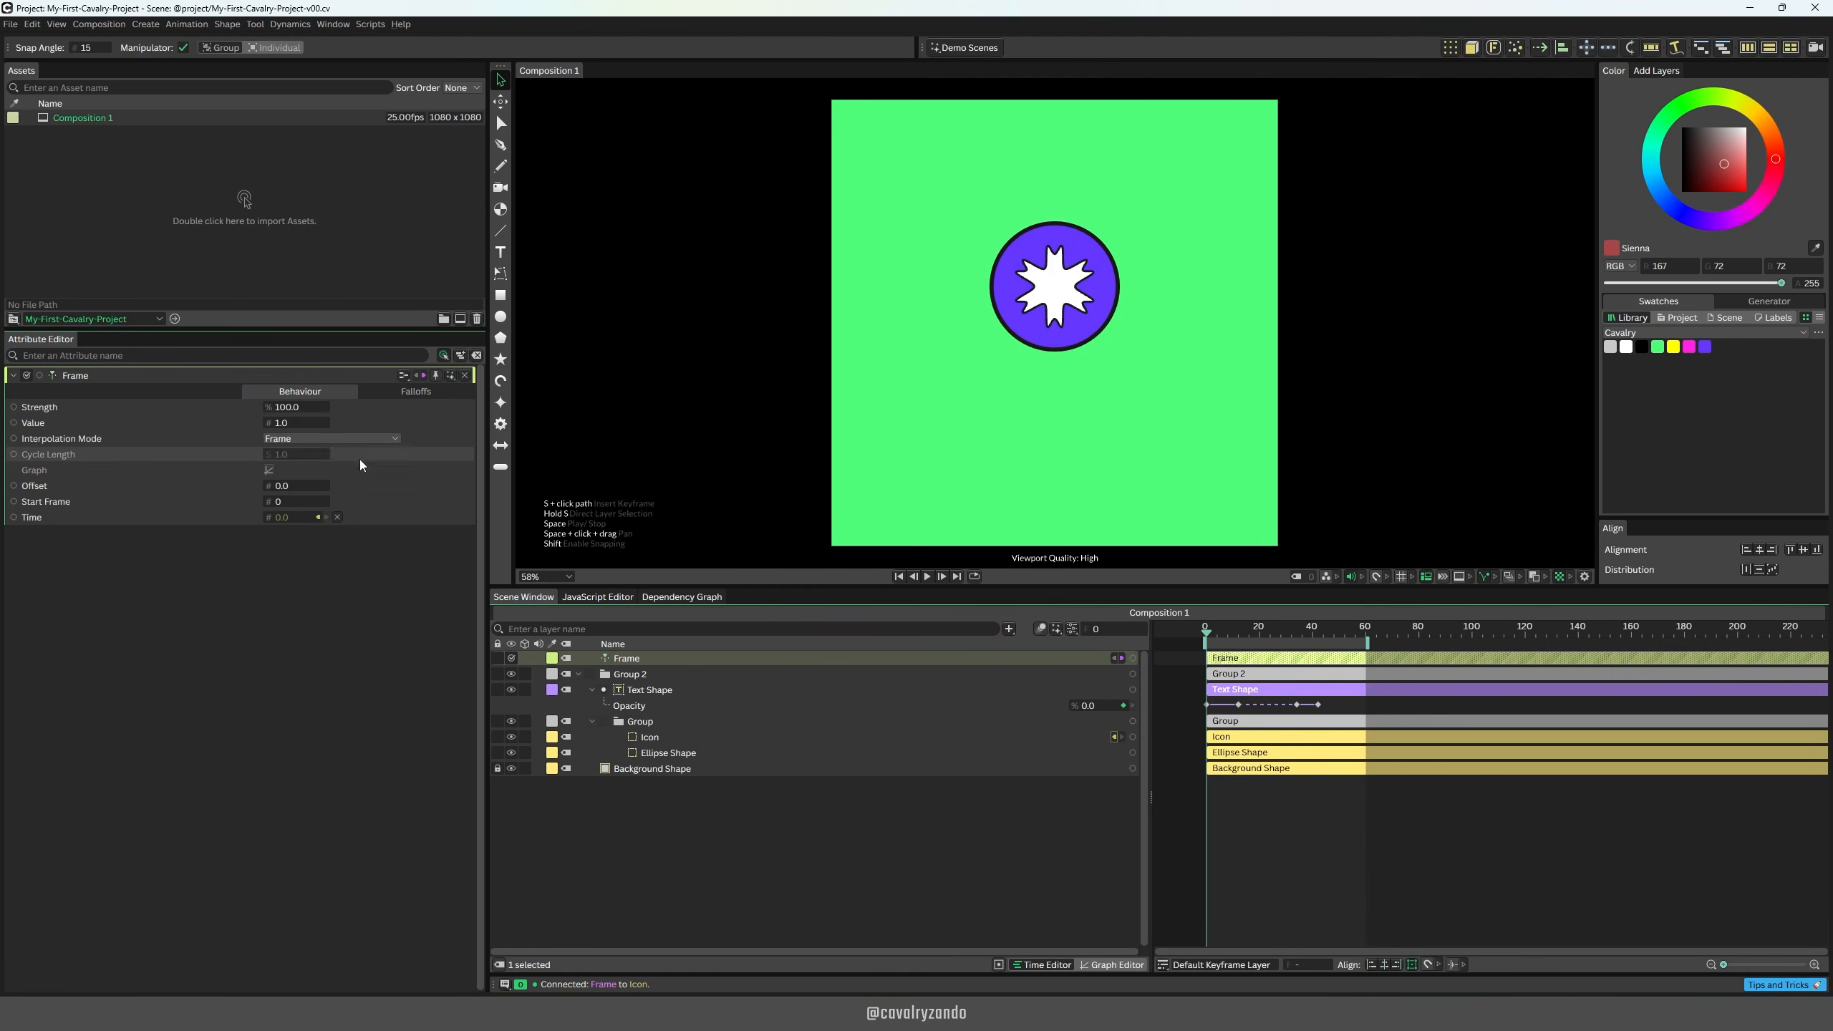
left_click(284, 421)
double_click(283, 421)
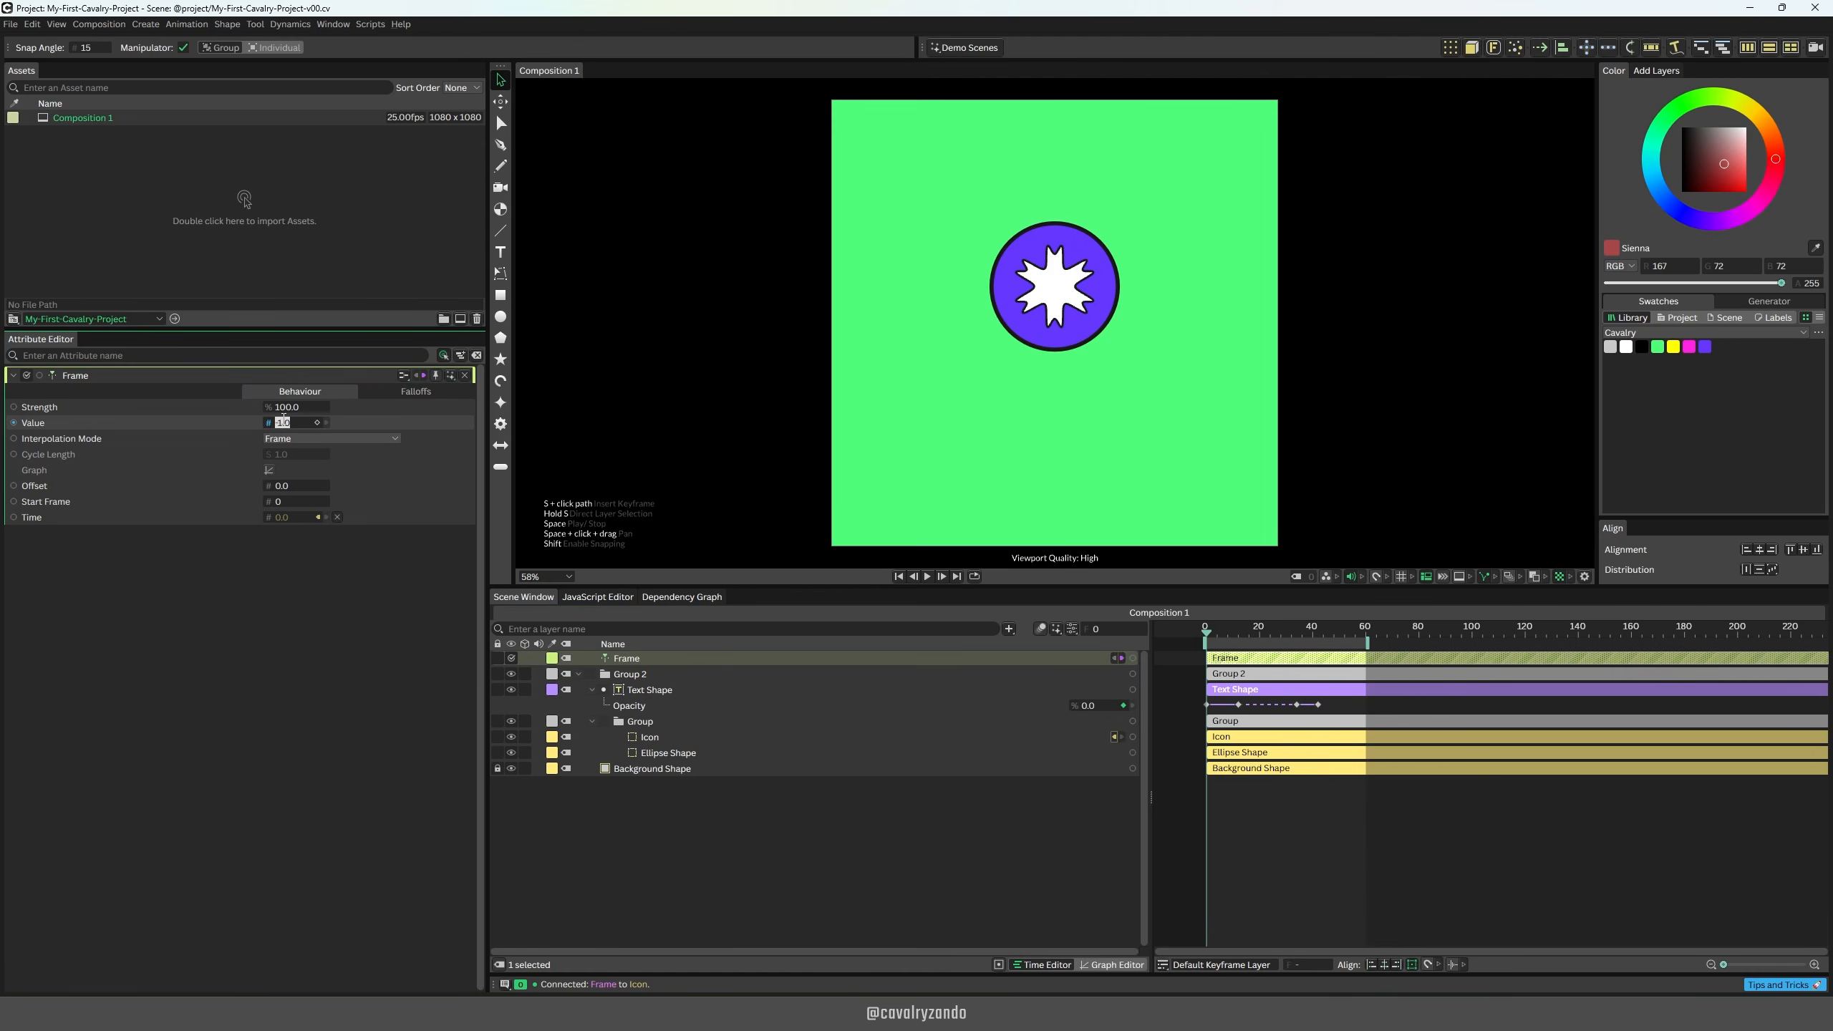
left_click(842, 840)
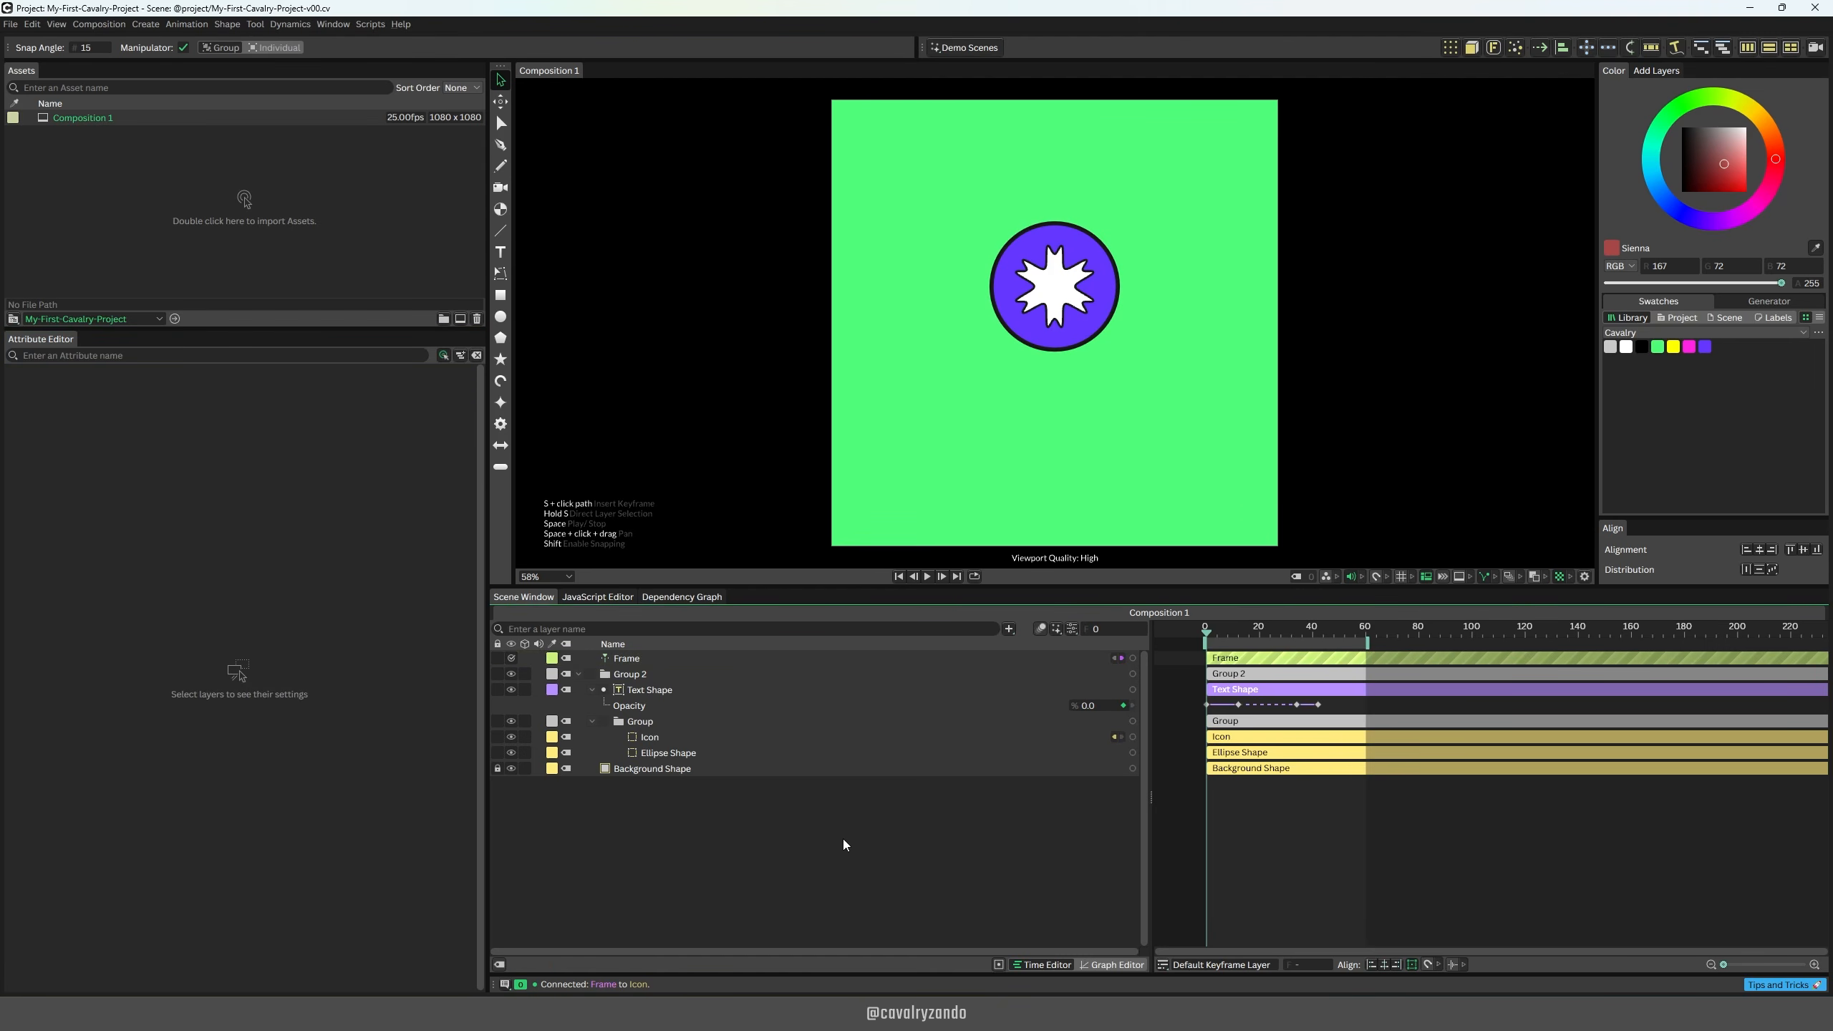
key("space")
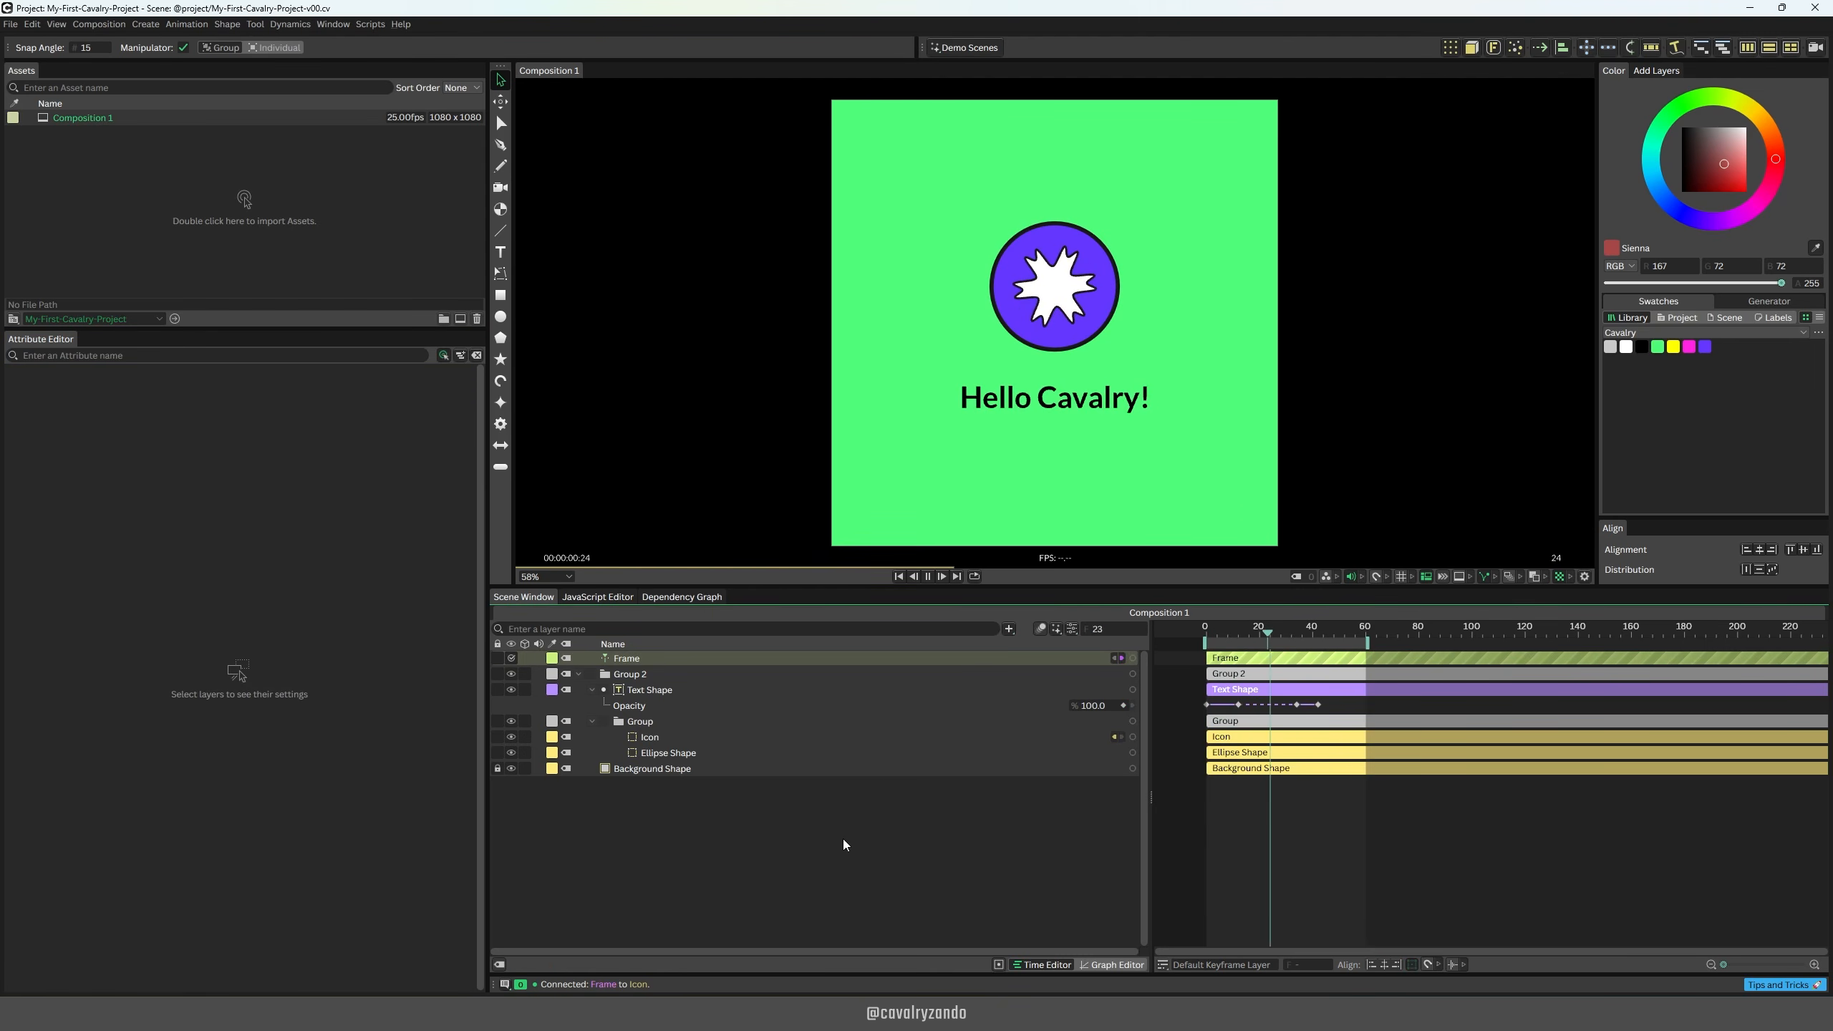
Step: Try ending the playback range at about frames 50 and 45, and return its end to frame 60
left_click(1340, 638)
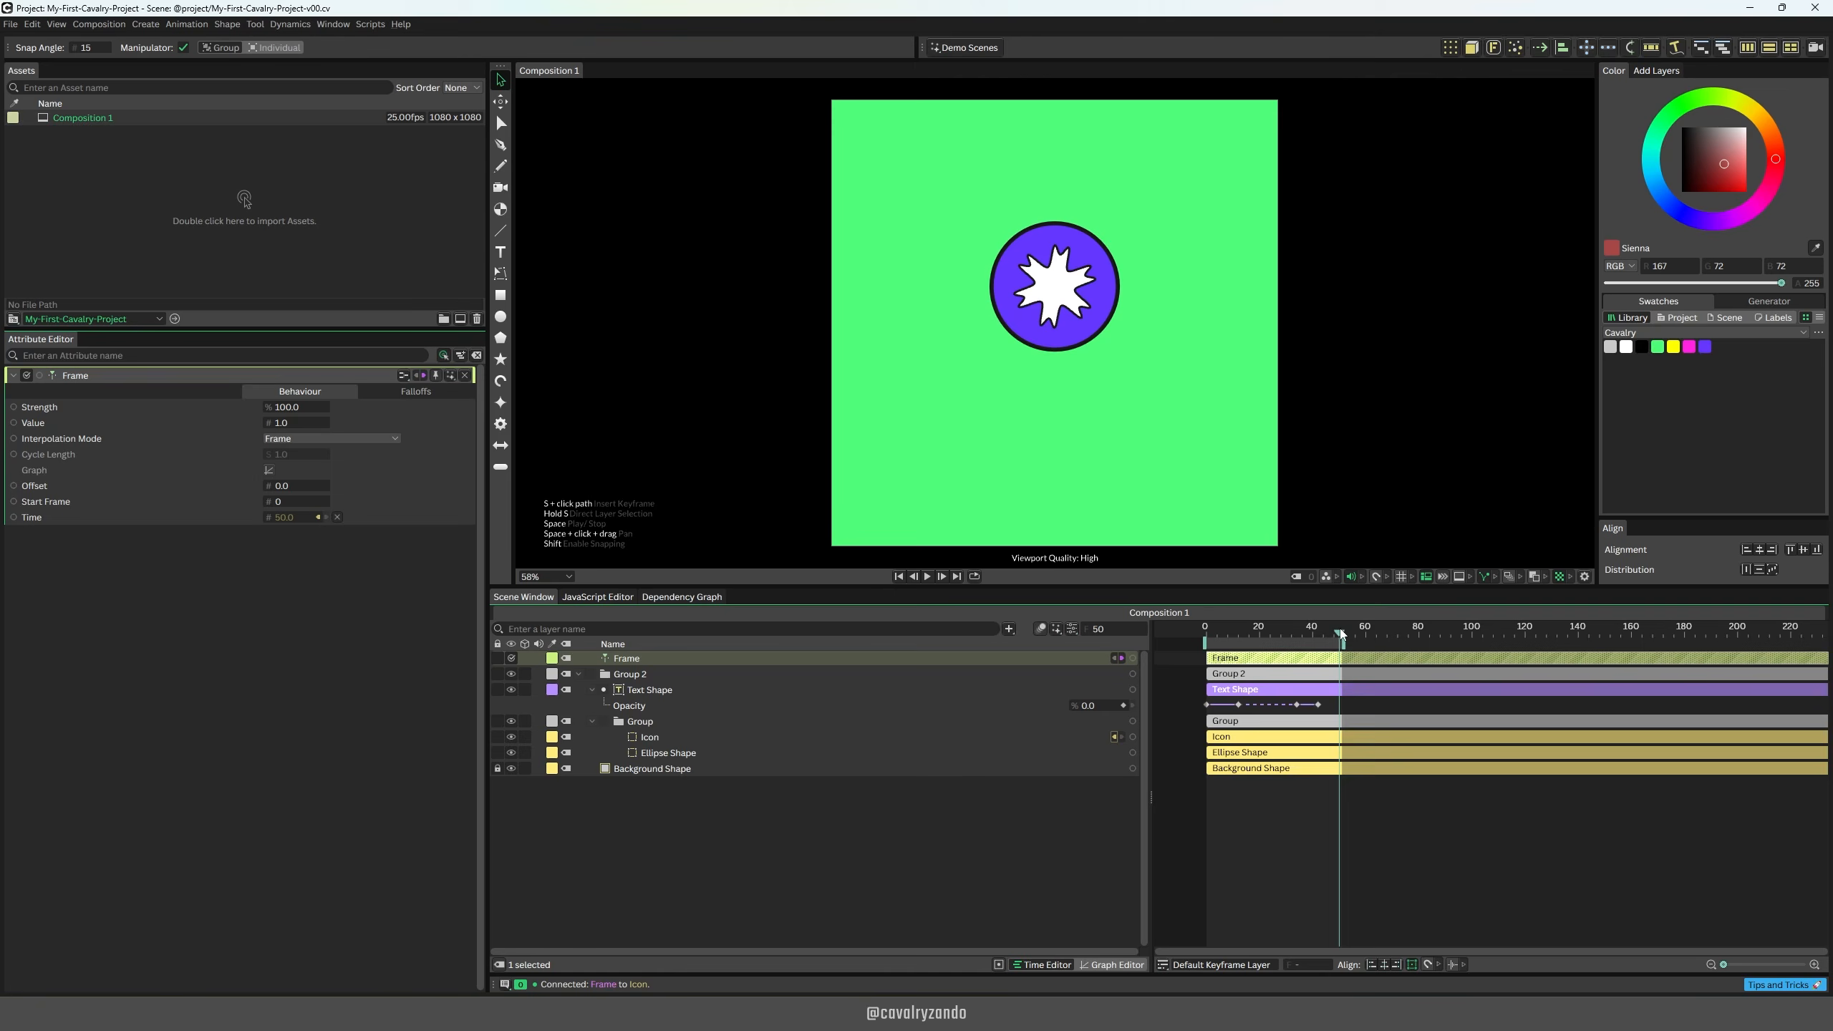
left_click_drag(1340, 628, 1205, 632)
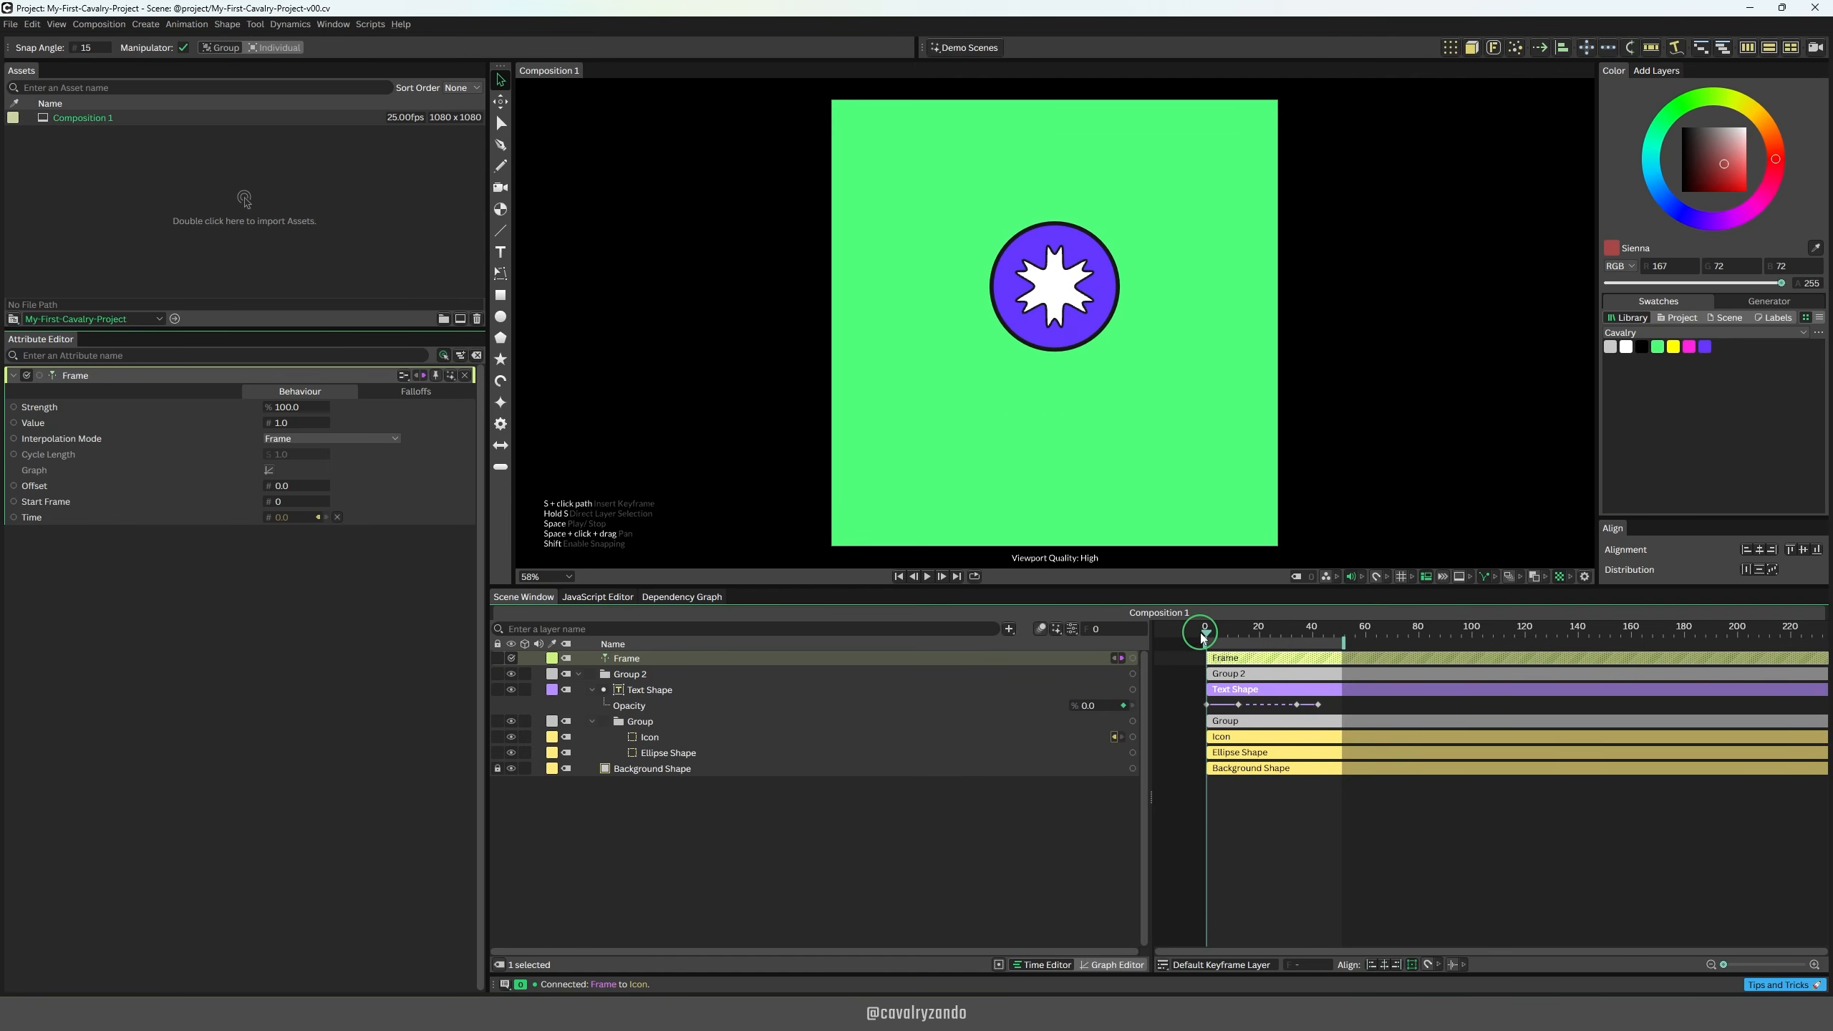
left_click(1223, 635)
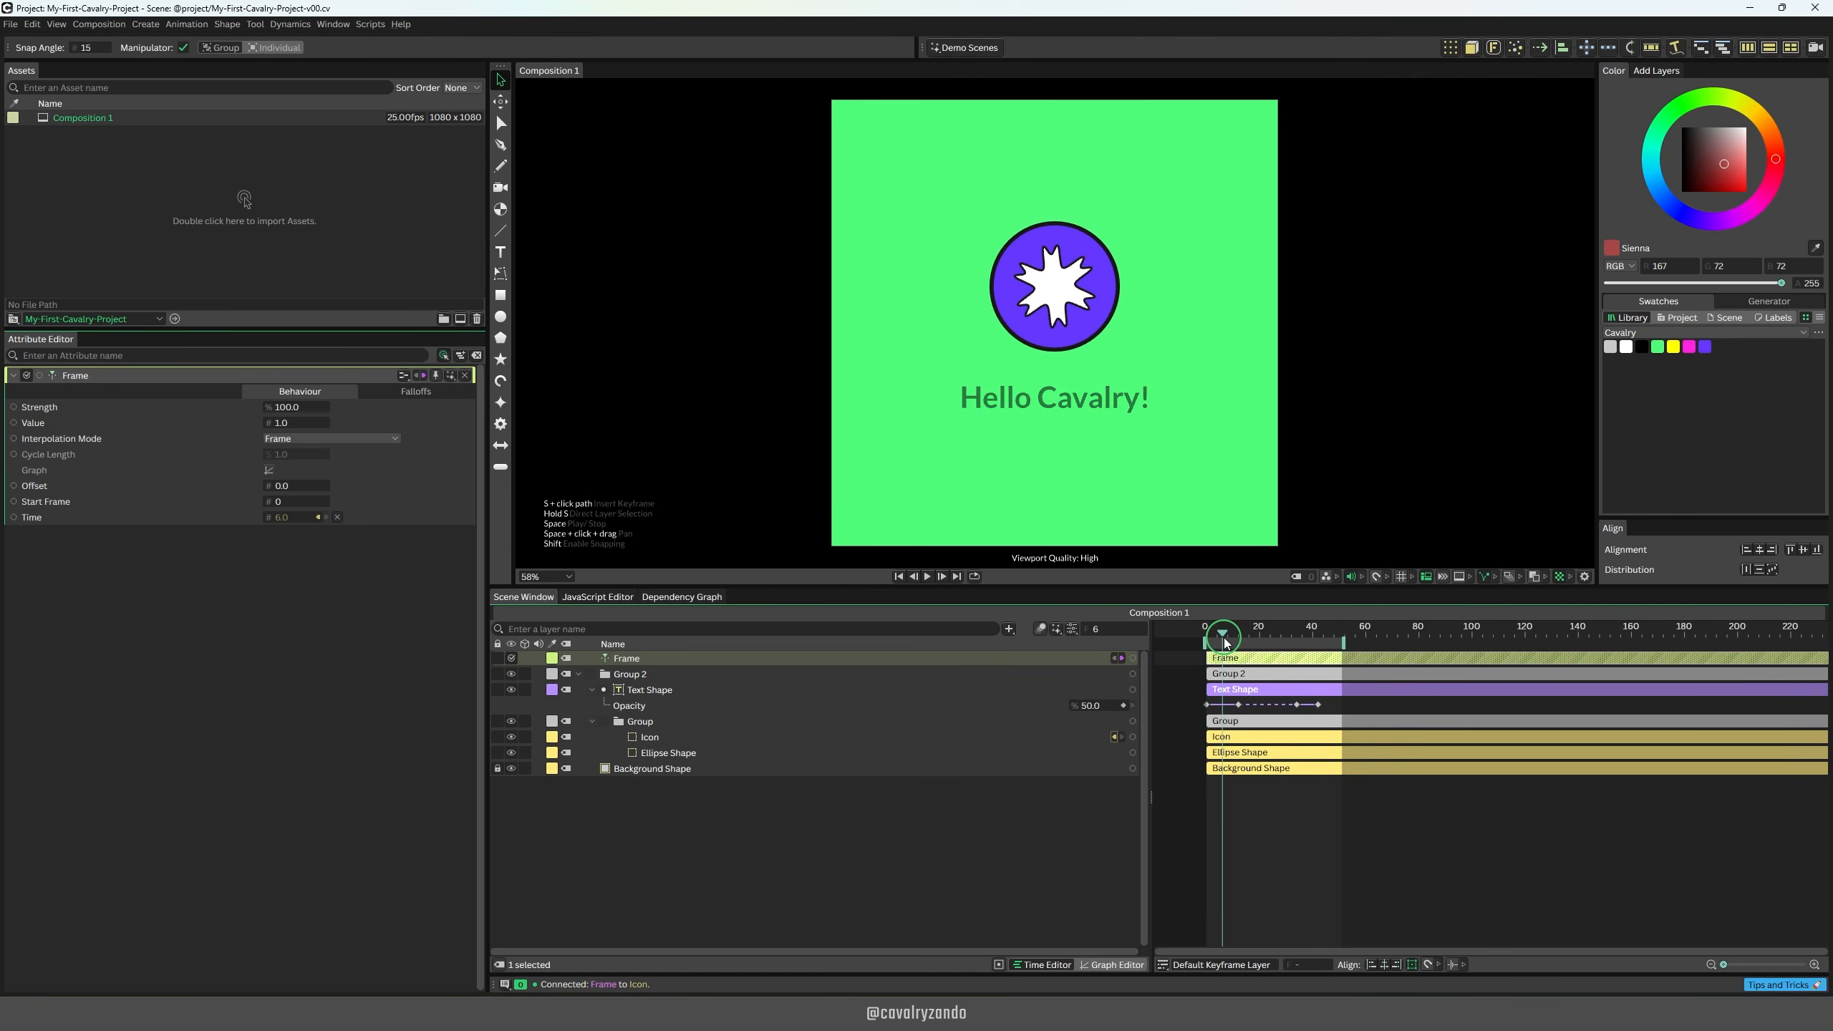
key("b")
left_click_drag(1224, 645, 1328, 632)
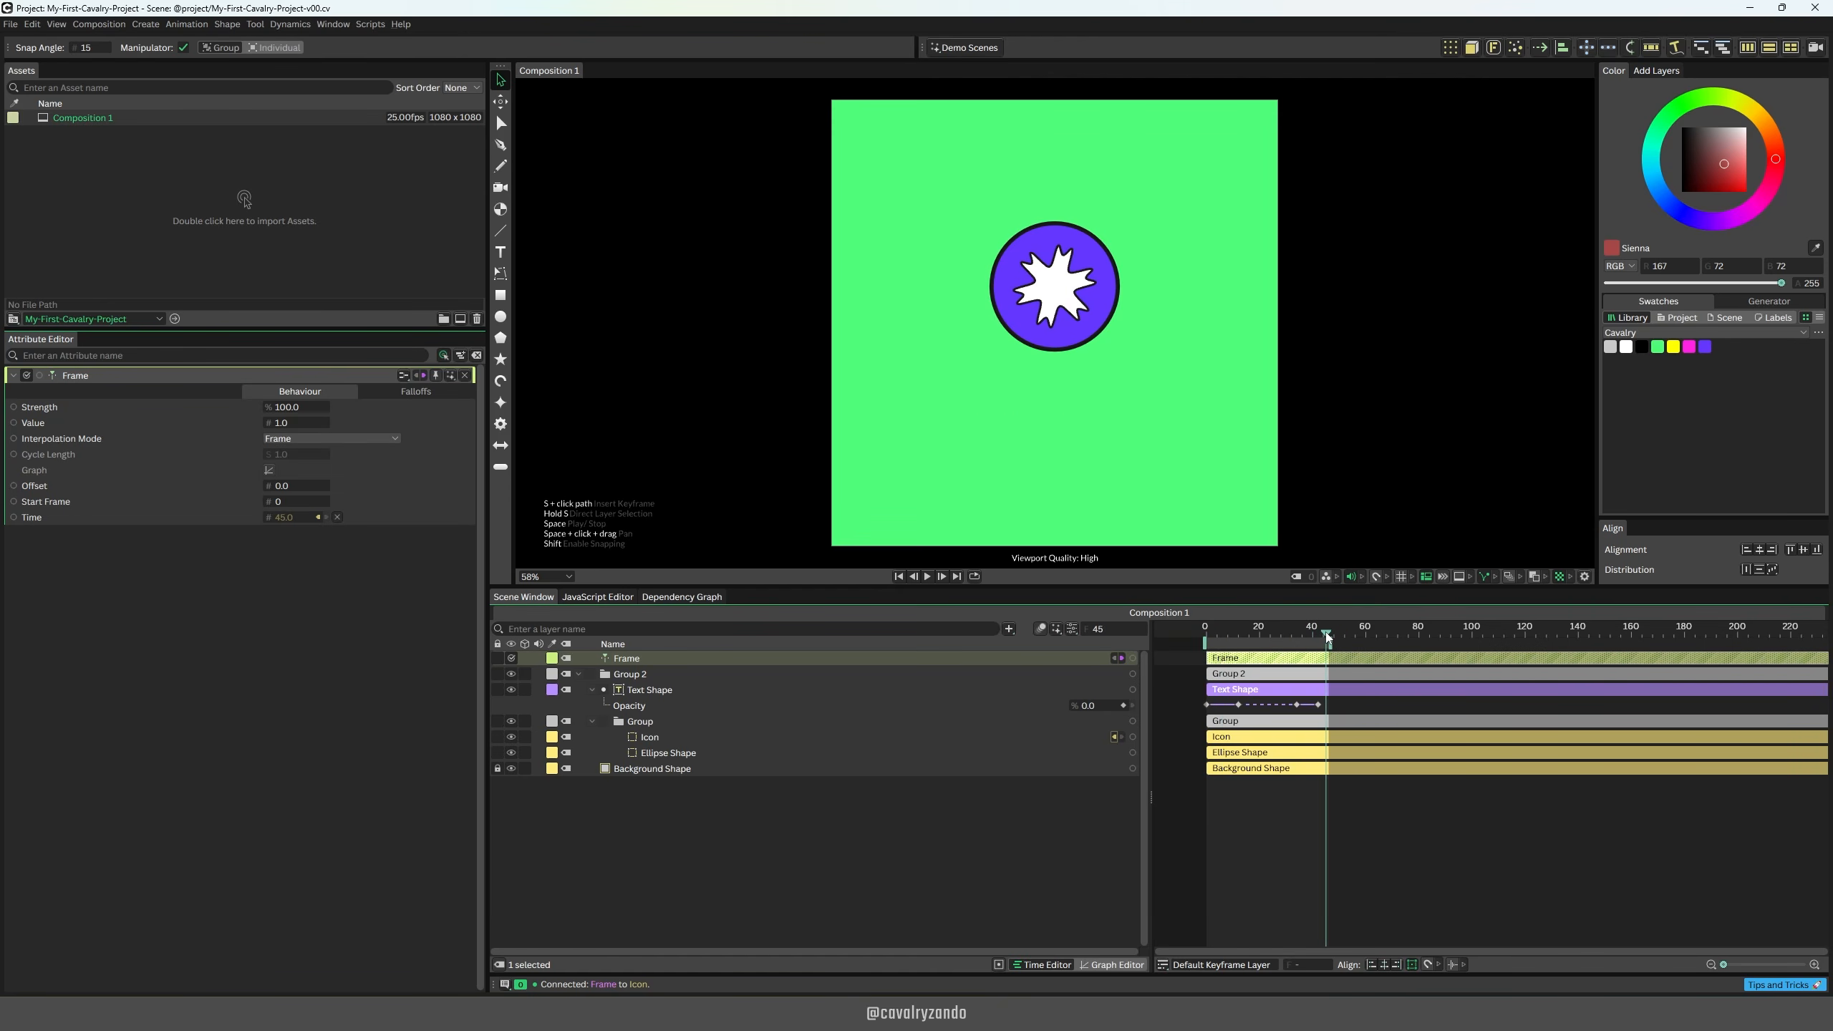
left_click(1362, 635)
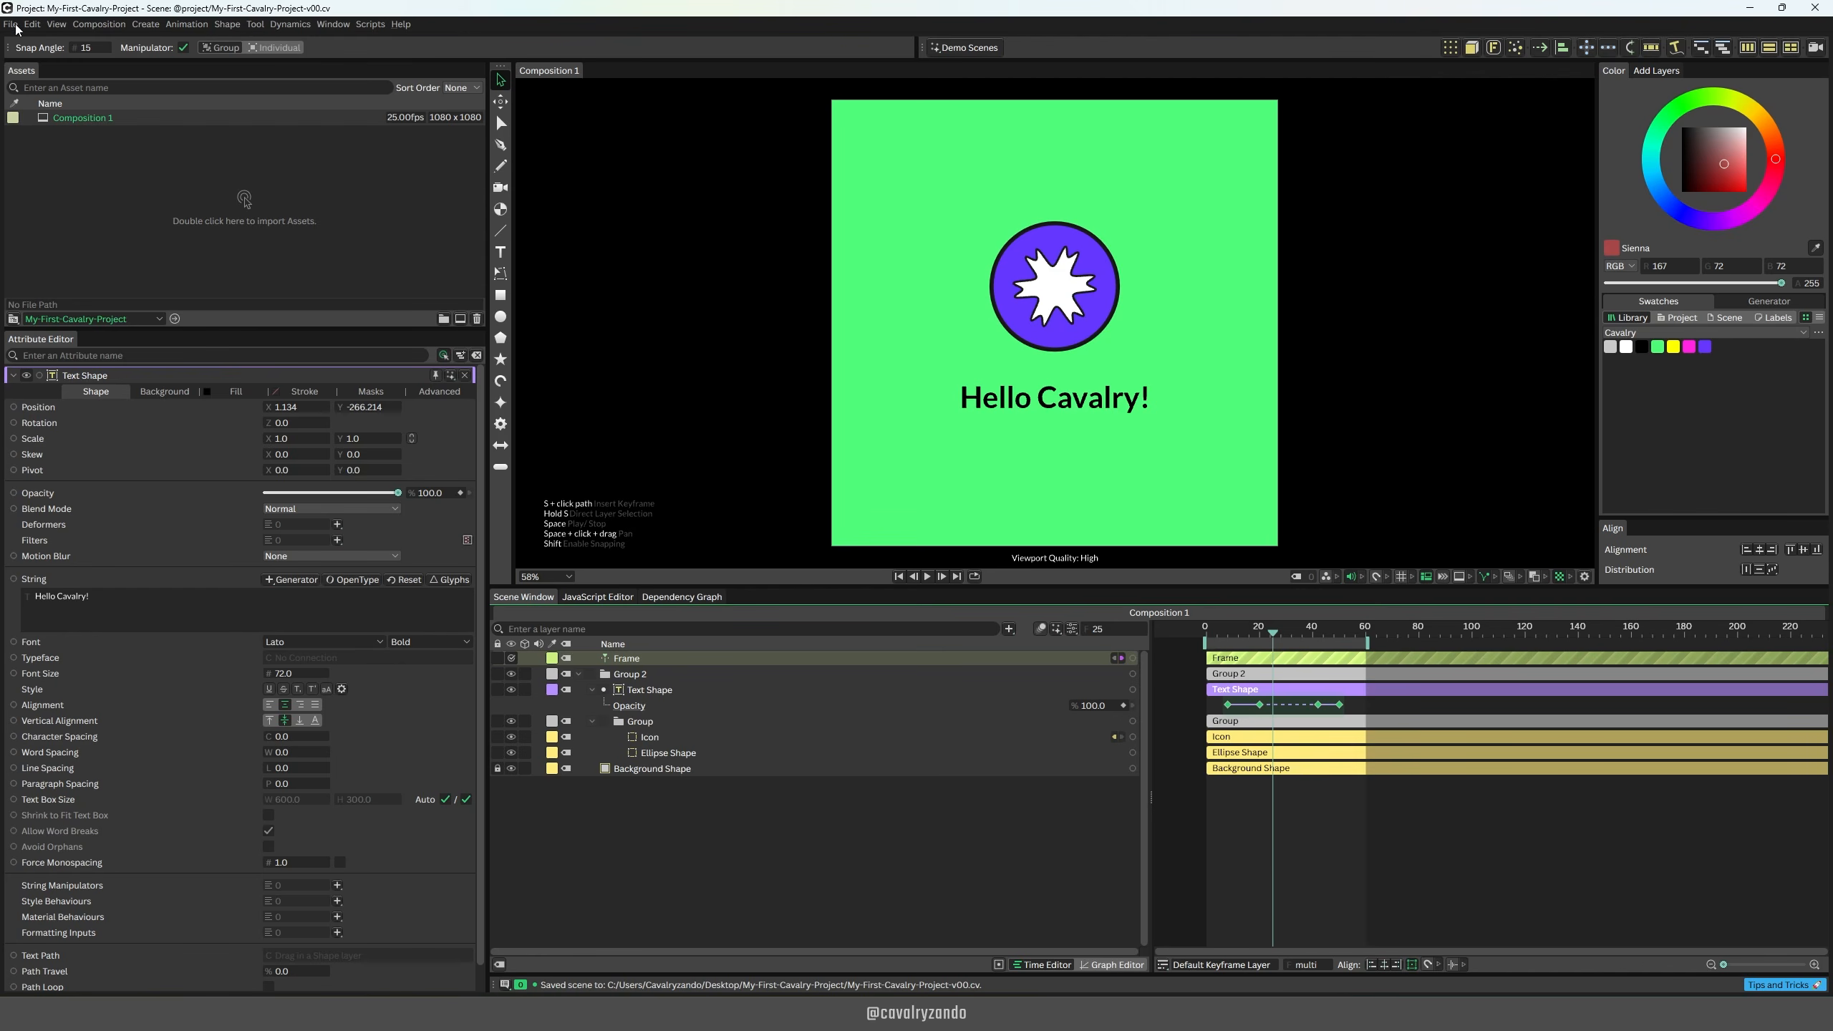
Step: Open the Render Manager and add the current composition to the render queue
left_click(14, 26)
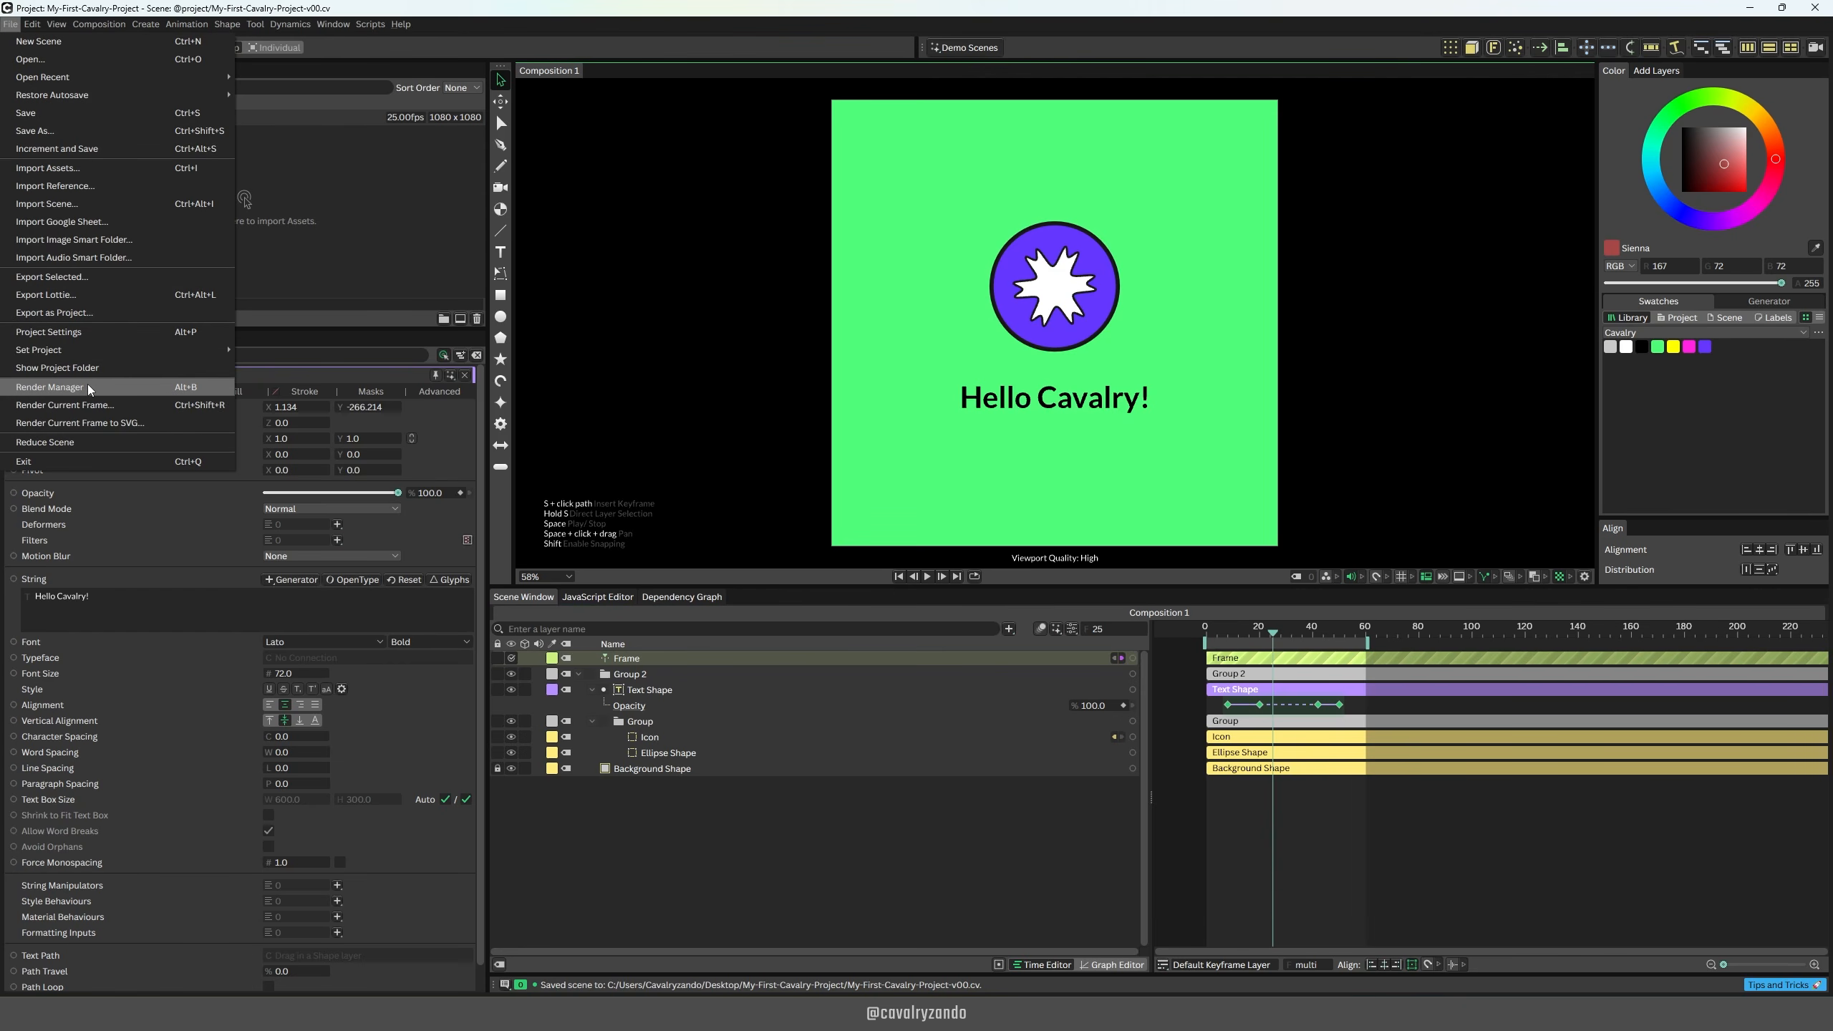
key("Escape")
key("alt+b")
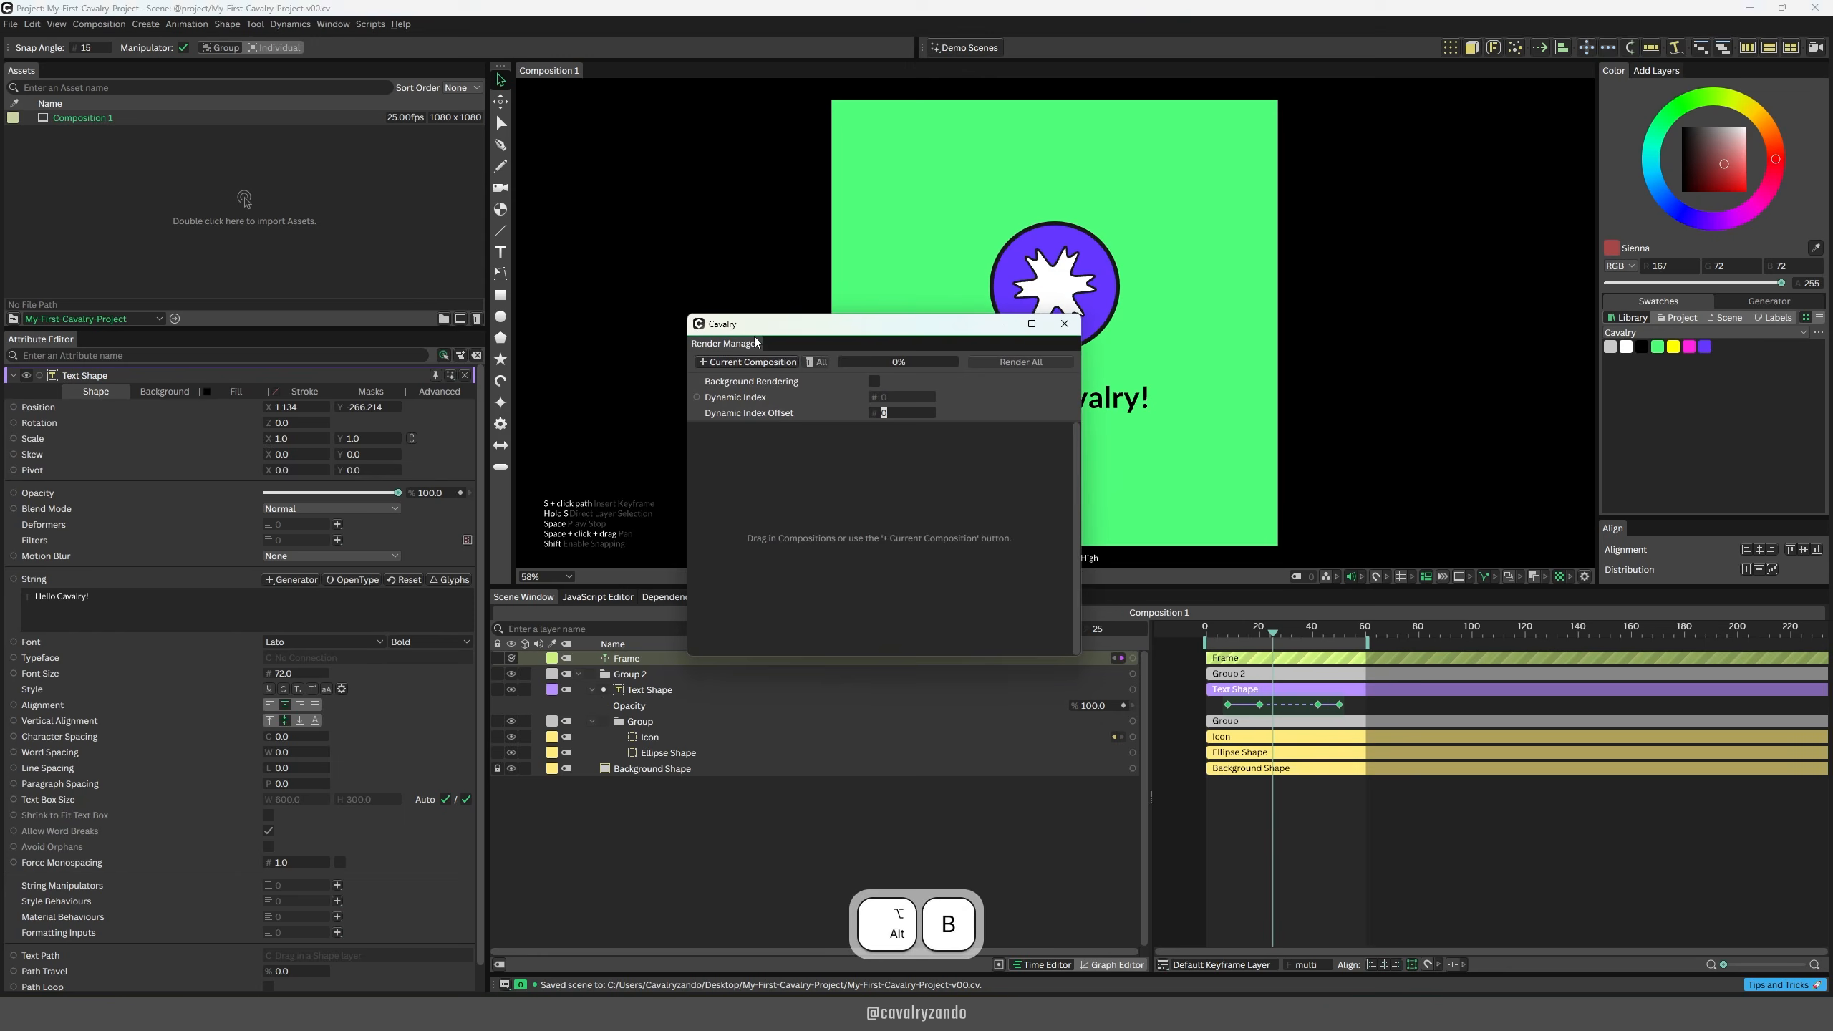
left_click(730, 362)
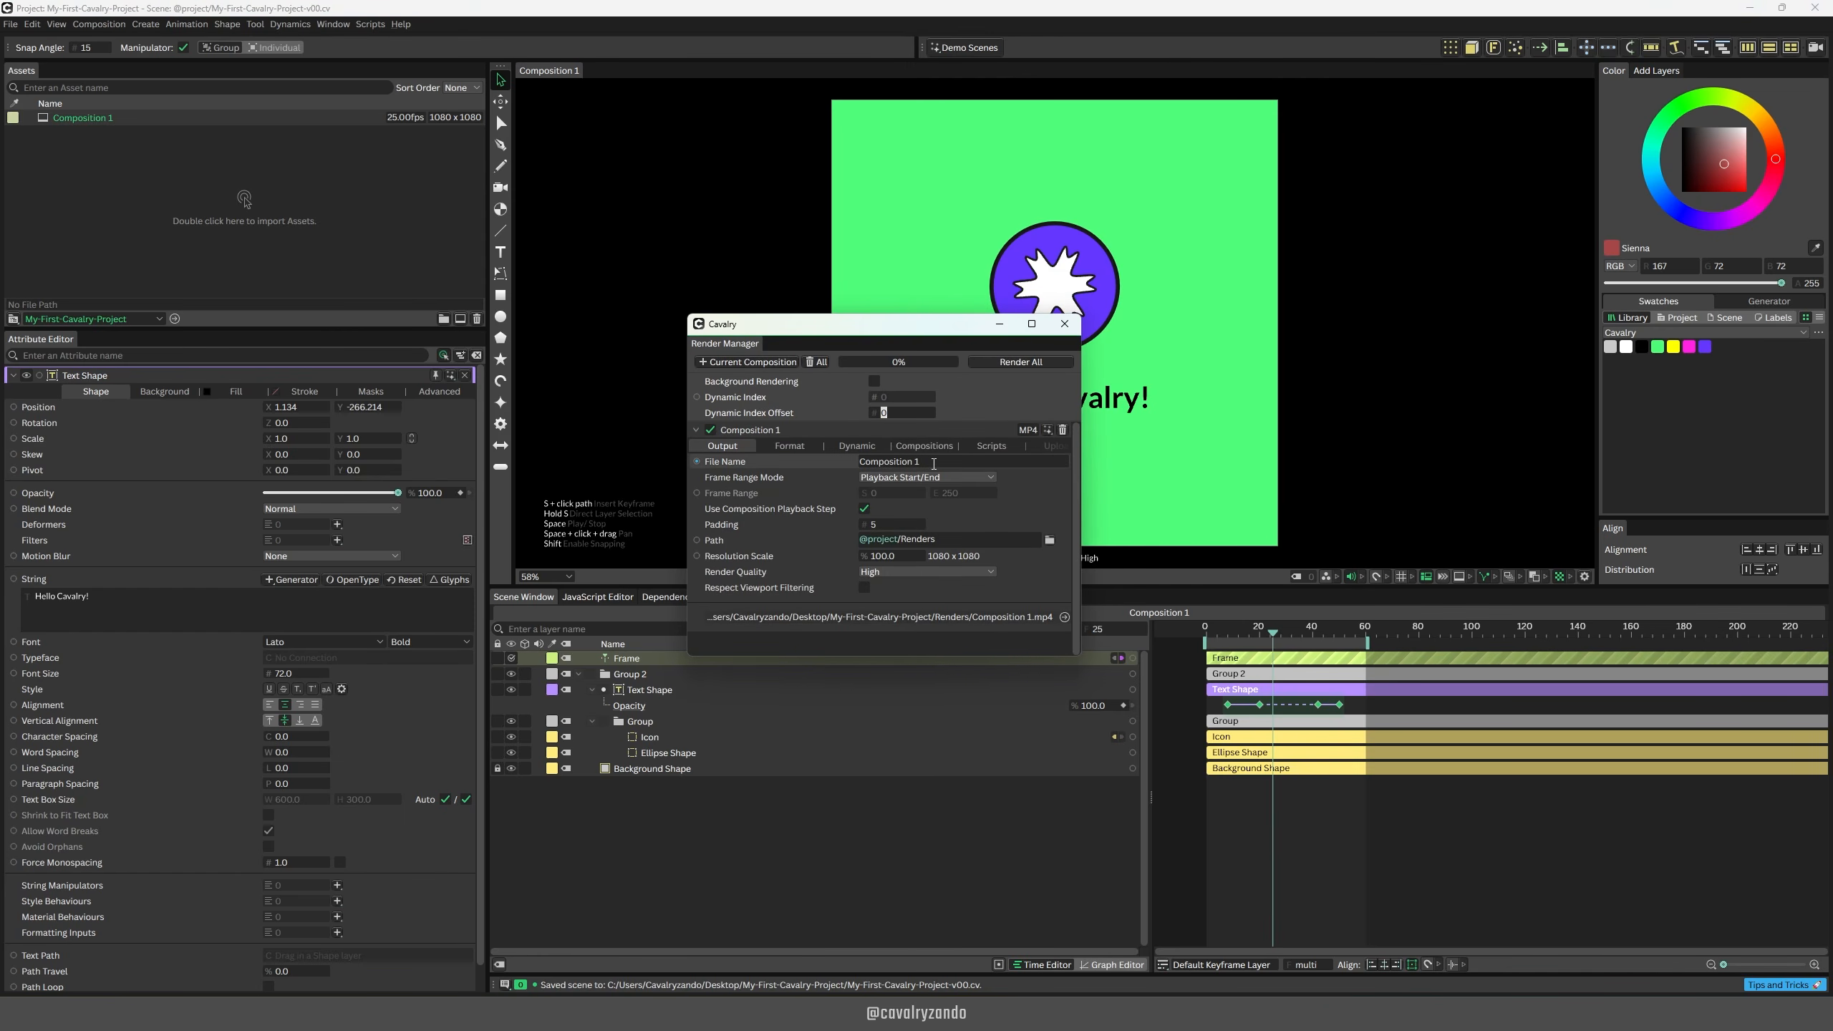
Step: Name the render file My-First-Cavalry-Project and choose the project's Renders folder as its output path
left_click(895, 462)
type("My-First-Cavalry-Project")
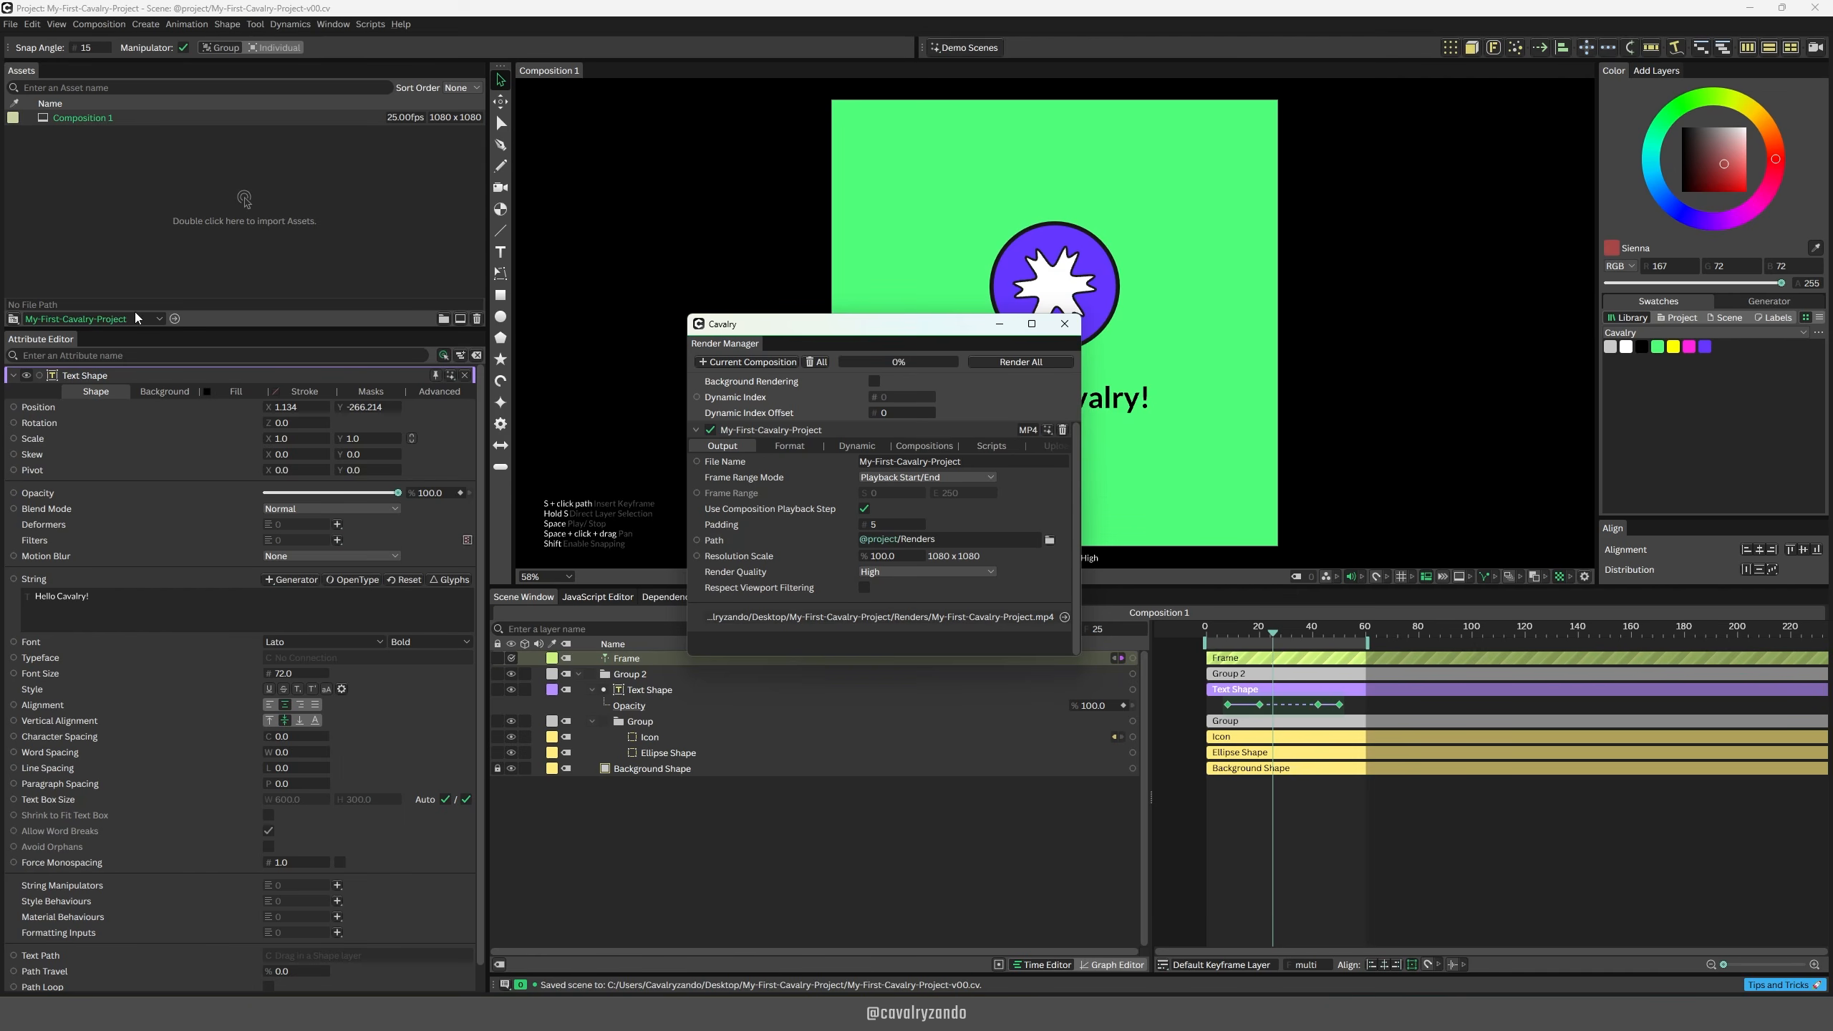
left_click(1050, 541)
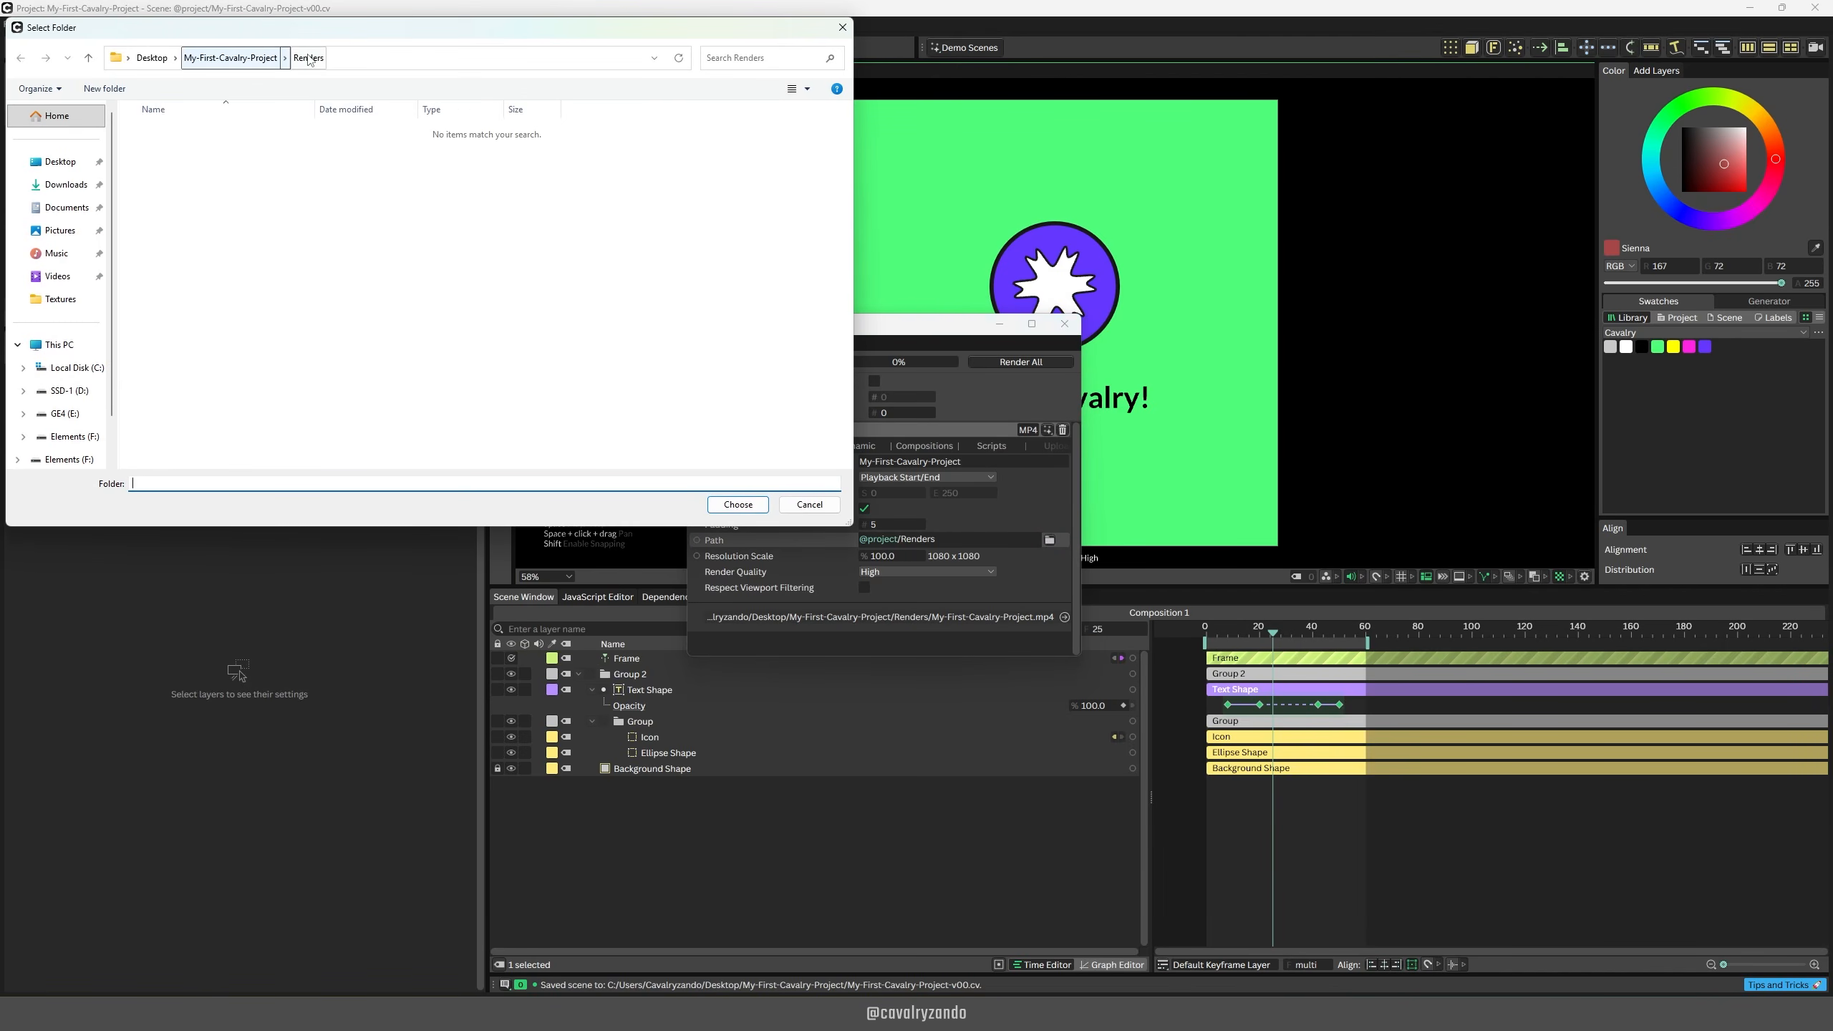
left_click(730, 509)
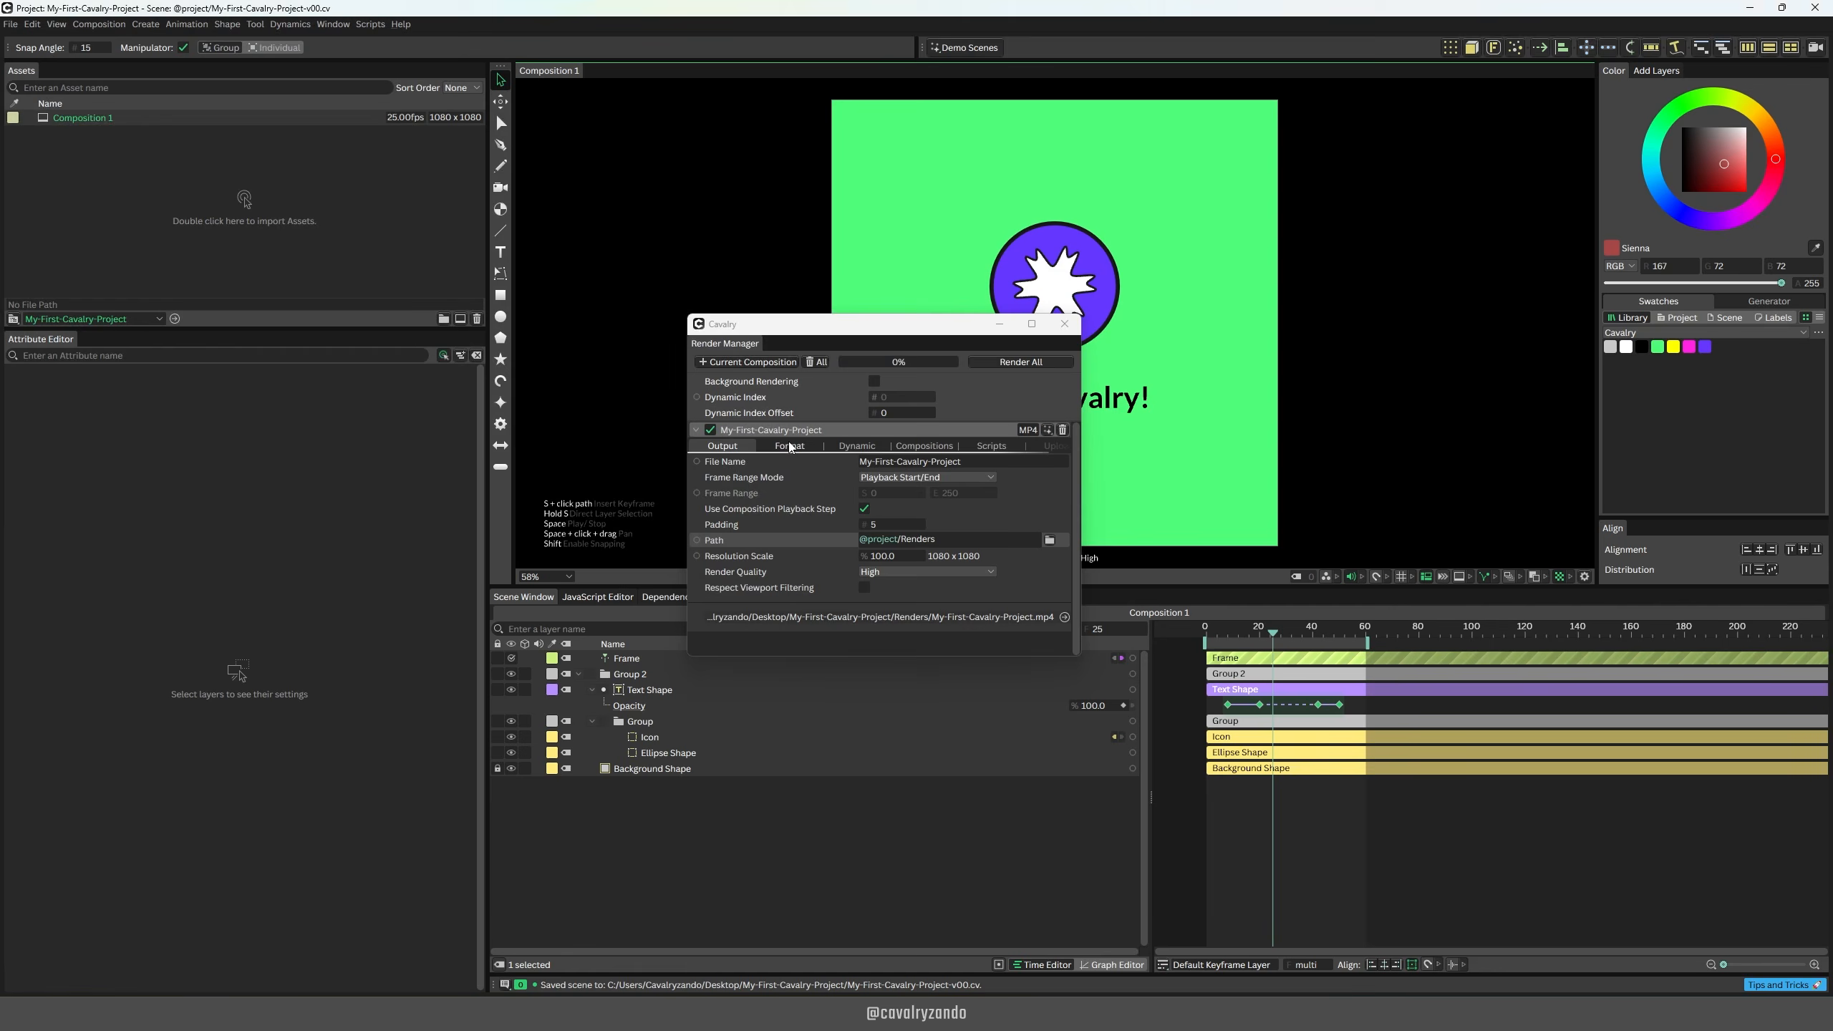
Step: Set the MP4 render's bitrate preset to Very High and view the available file formats
left_click(790, 446)
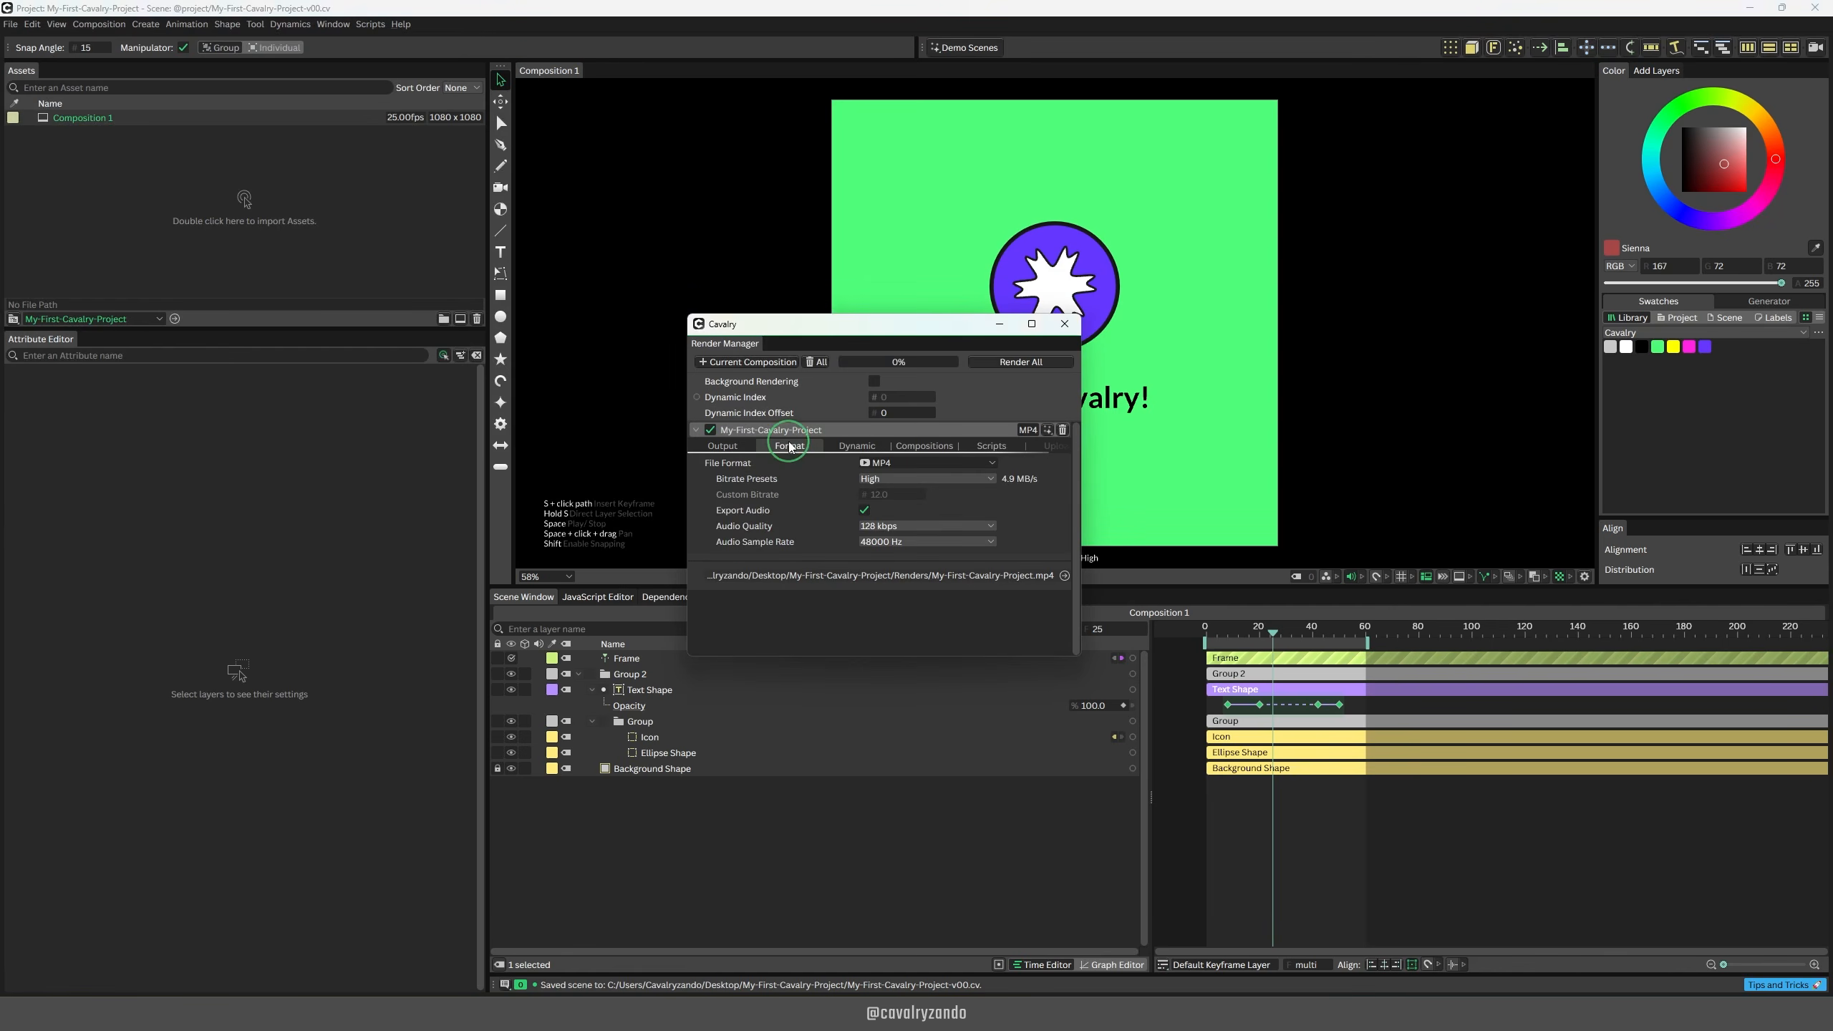
left_click(989, 479)
left_click(1001, 463)
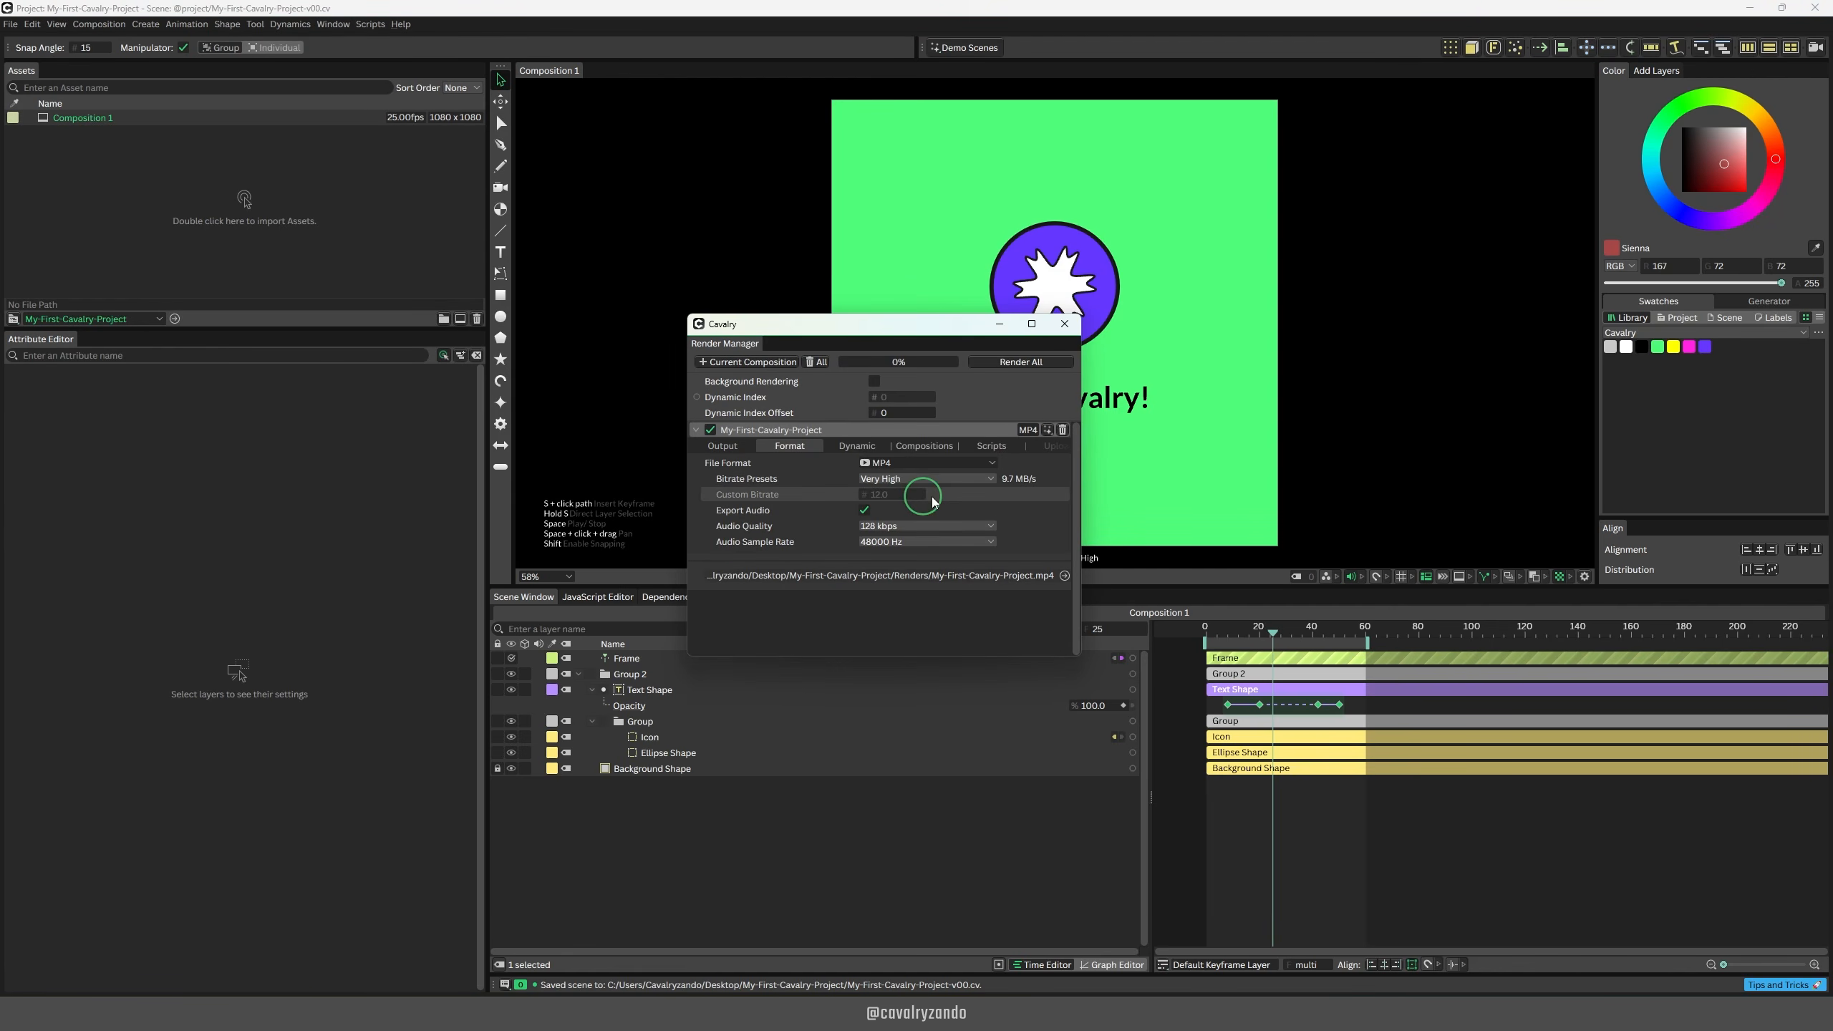
left_click(998, 463)
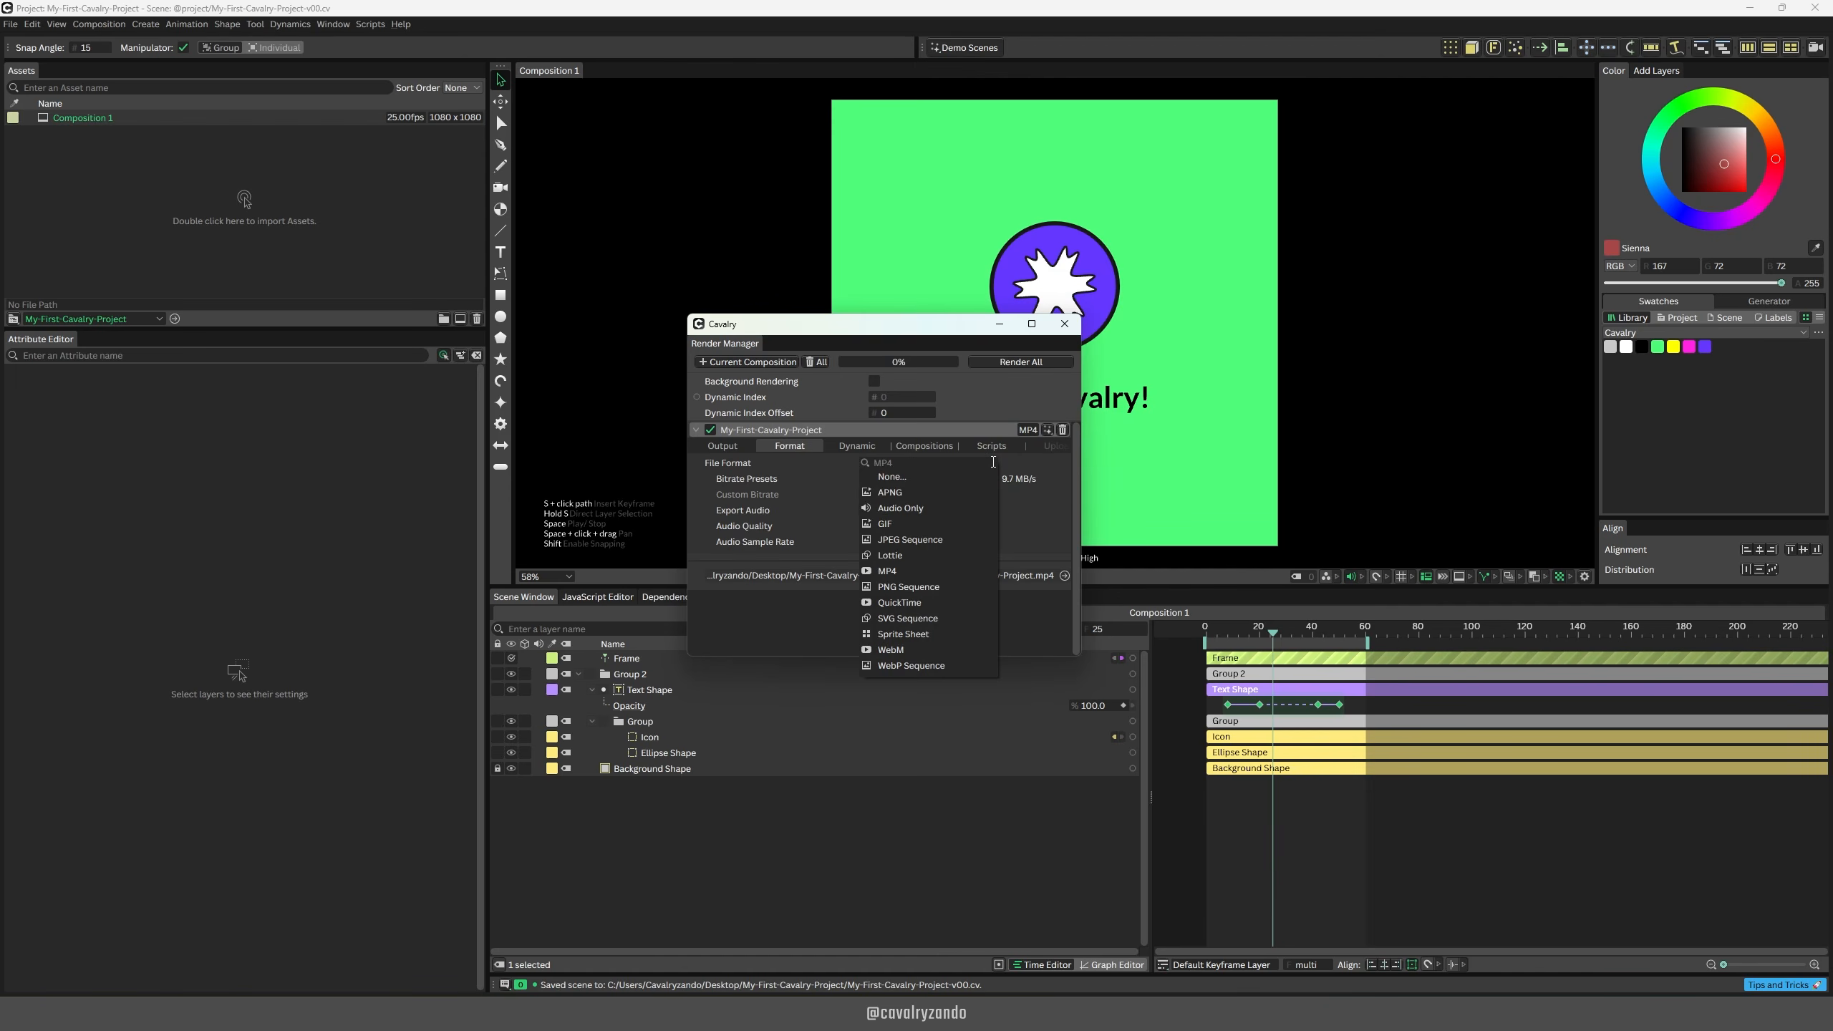
Step: Render all queued items with the MP4 format kept, and reveal the rendered file in Explorer
left_click(1015, 364)
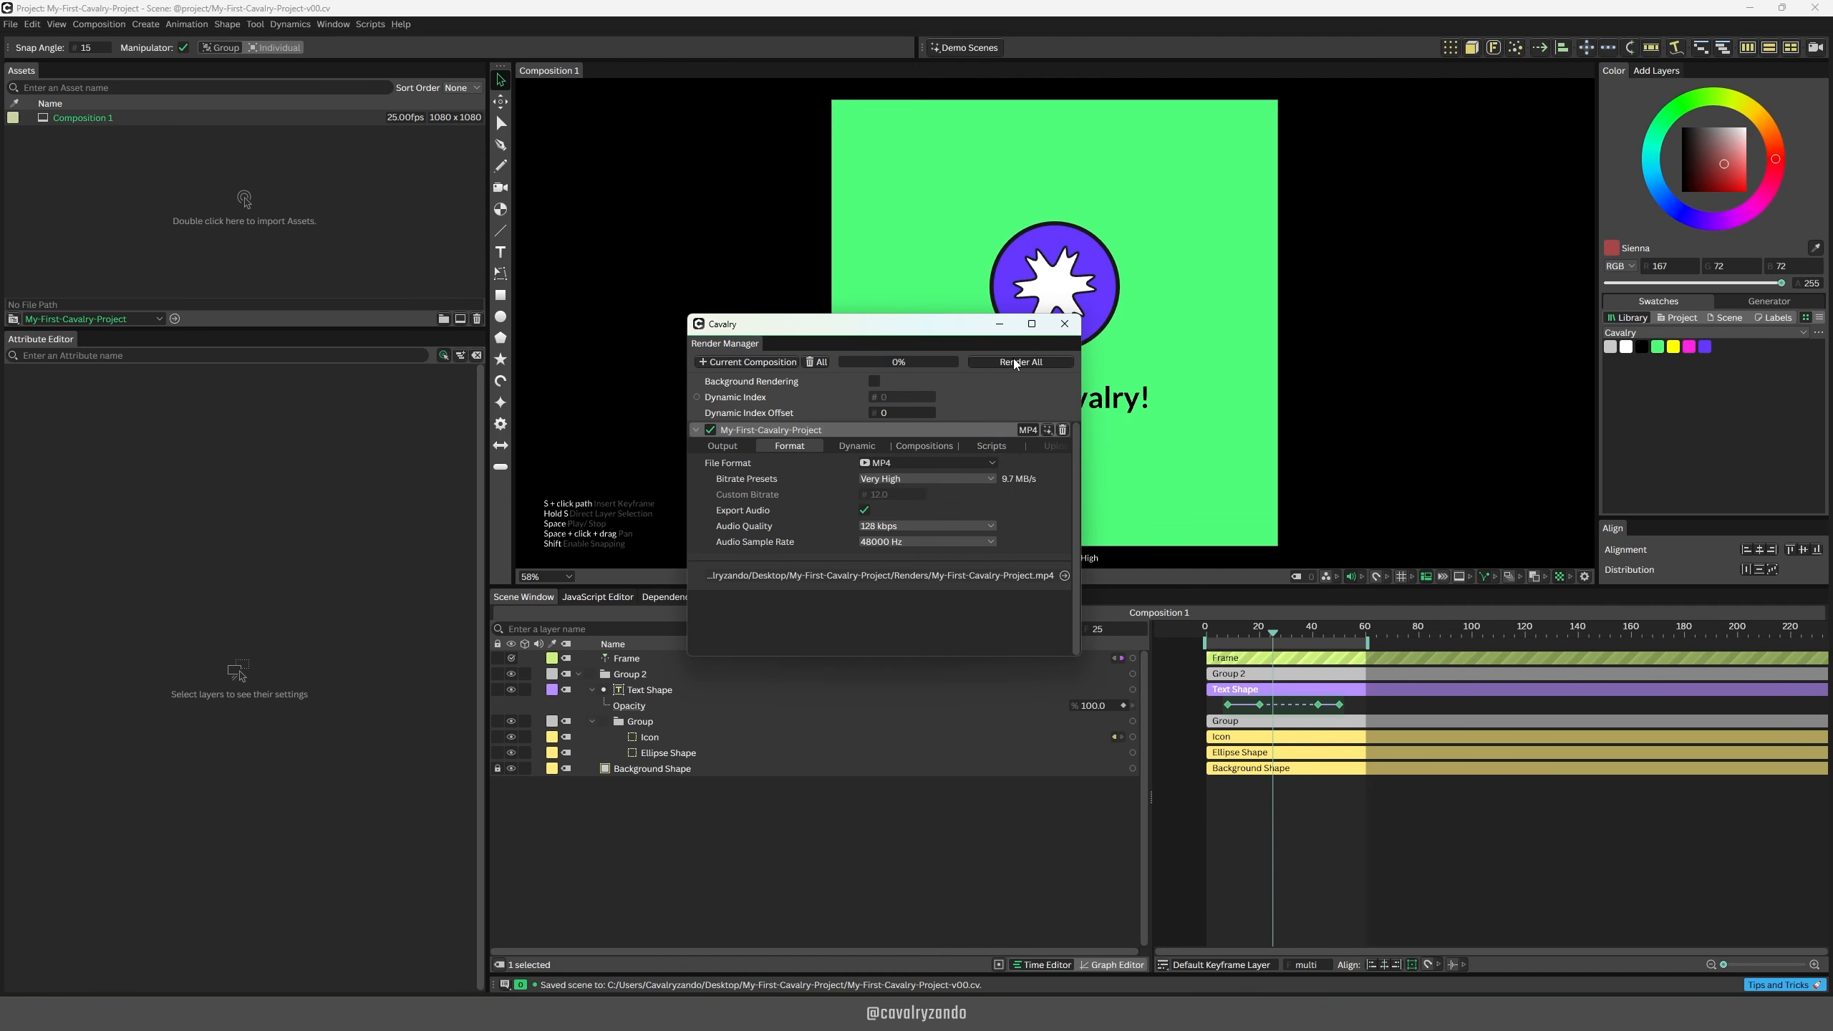
left_click(1016, 362)
left_click(1066, 577)
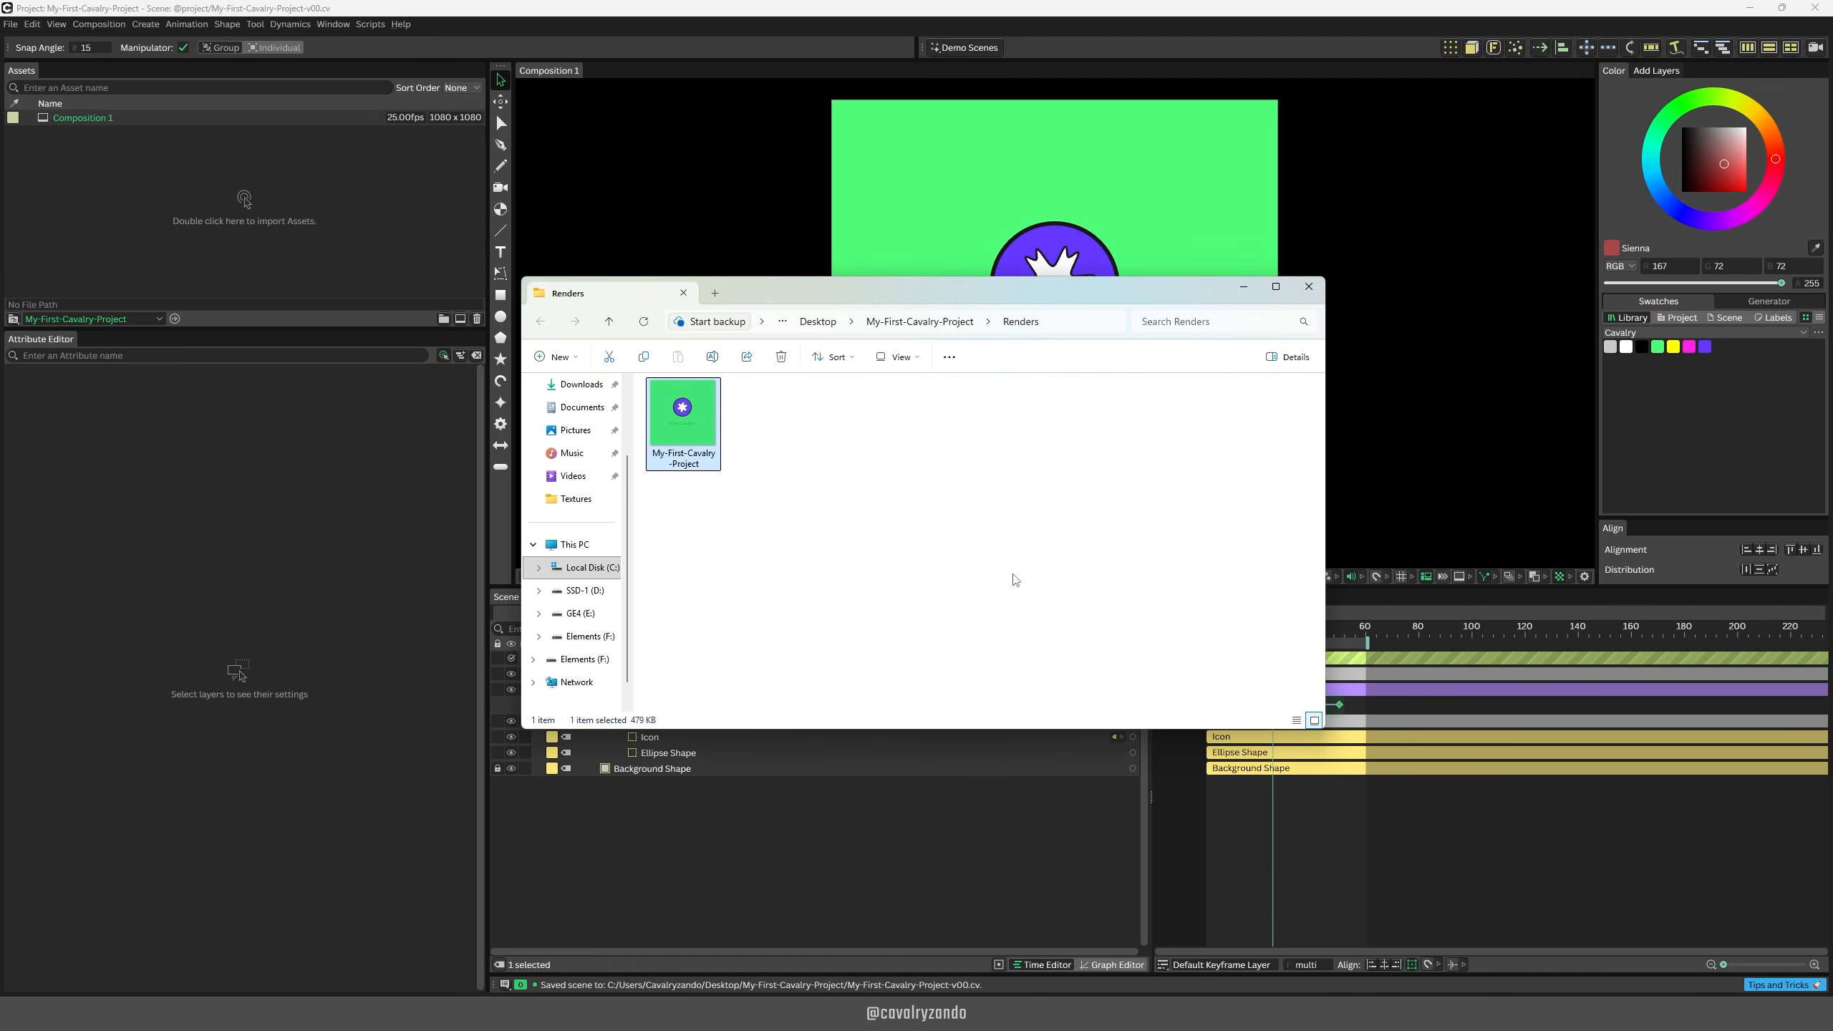